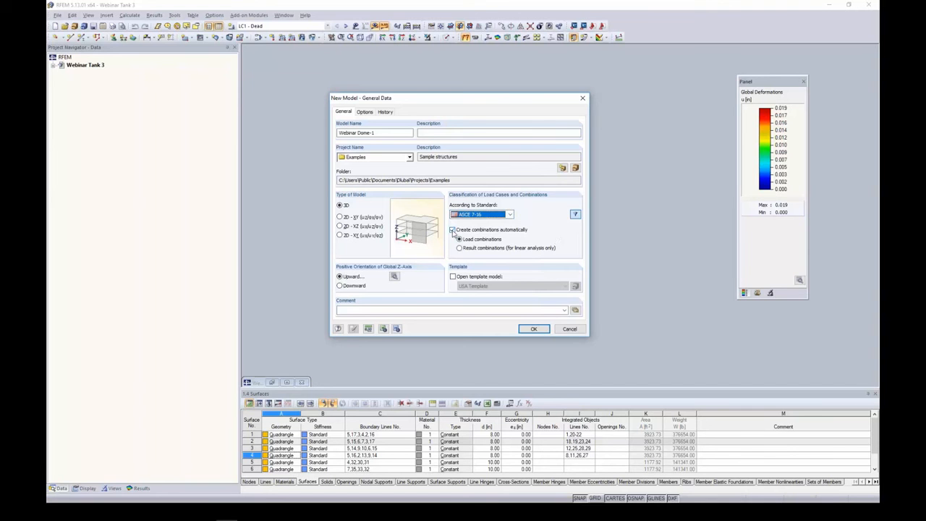
Create the 3D model Webinar Dome-1 with the ASCE 7-16 standard and automatic load combinations, and maximize its window.
left_click(452, 230)
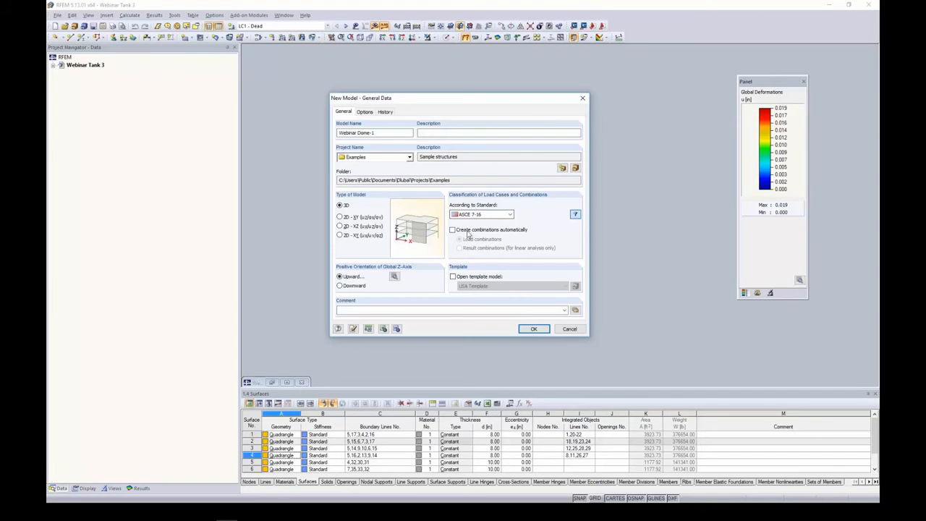
left_click(461, 232)
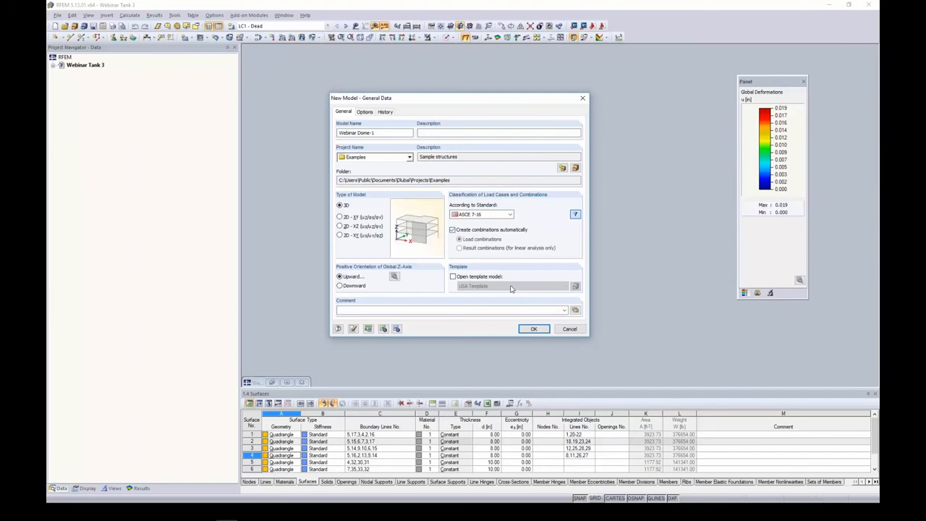
left_click(533, 328)
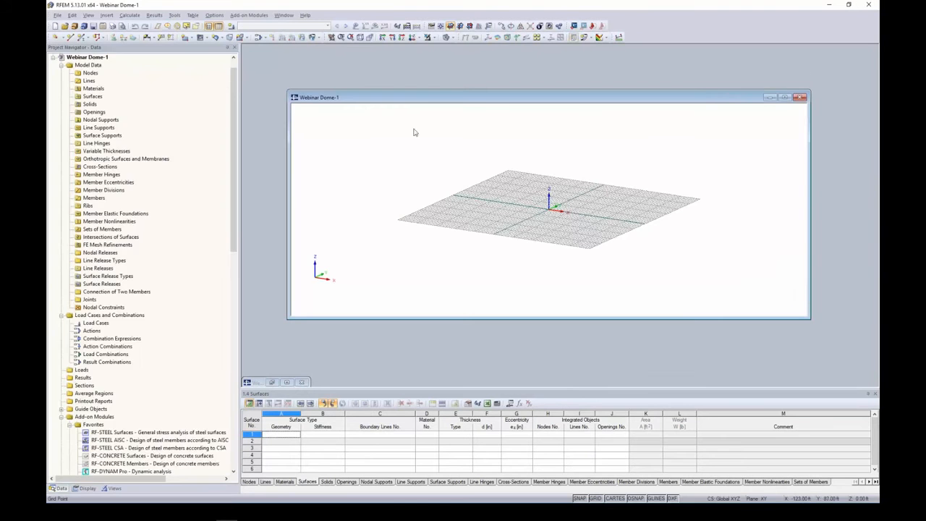
double_click(421, 98)
Examine the empty work plane and the navigator's model data, load case and add-on module entries.
middle_click_drag(482, 165, 500, 231)
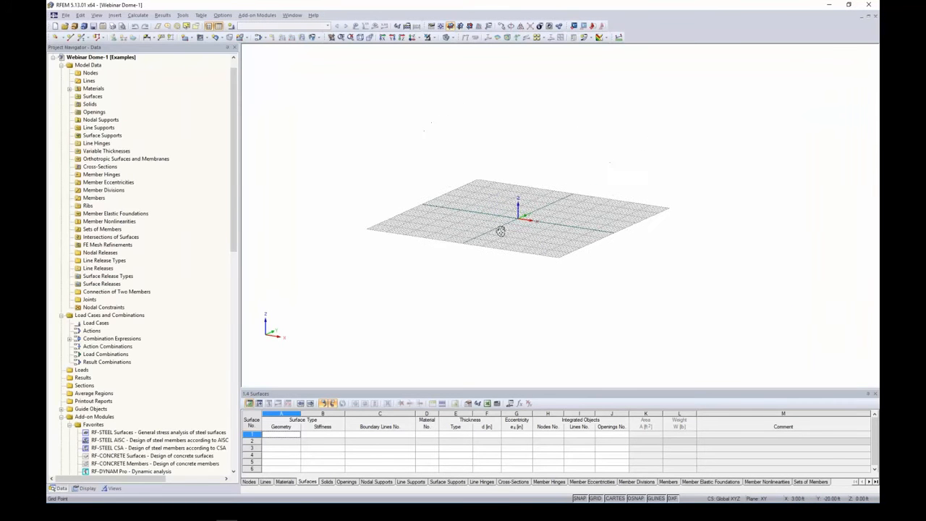
scroll(500, 230, "up", 1)
scroll(502, 229, "up", 2)
middle_click_drag(519, 189, 507, 224)
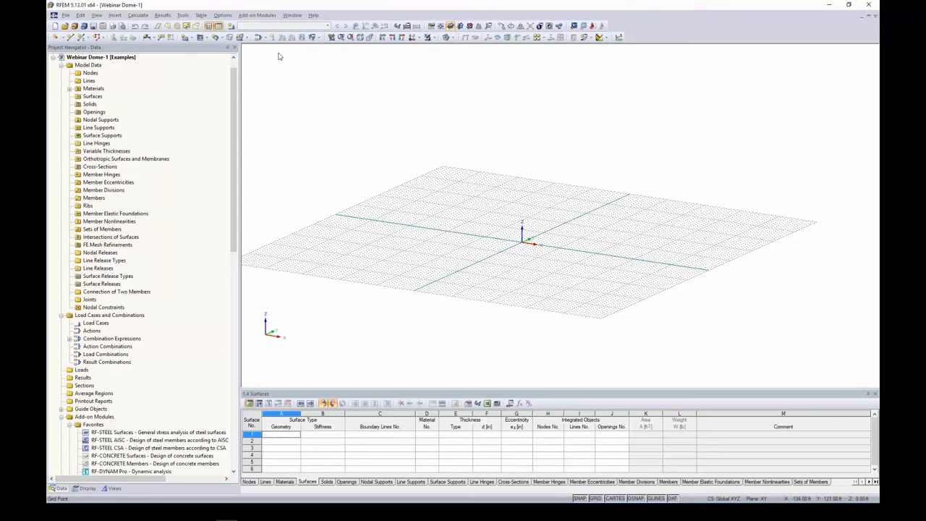
scroll(62, 185, "up", 1)
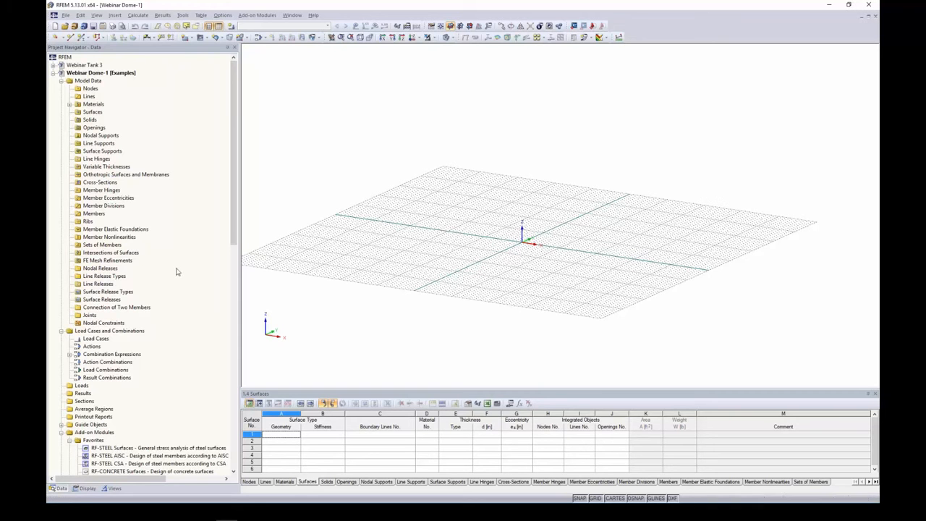
scroll(225, 253, "down", 5)
scroll(227, 270, "down", 3)
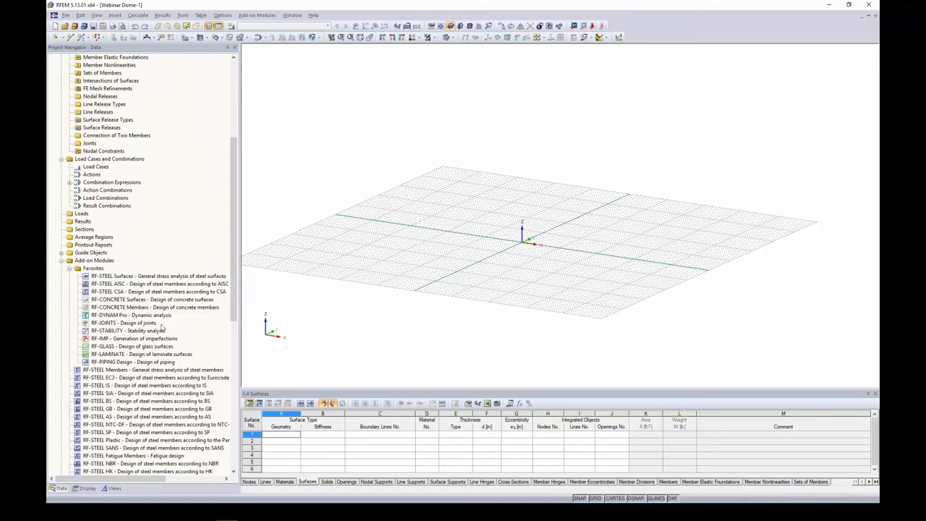
scroll(236, 211, "up", 8)
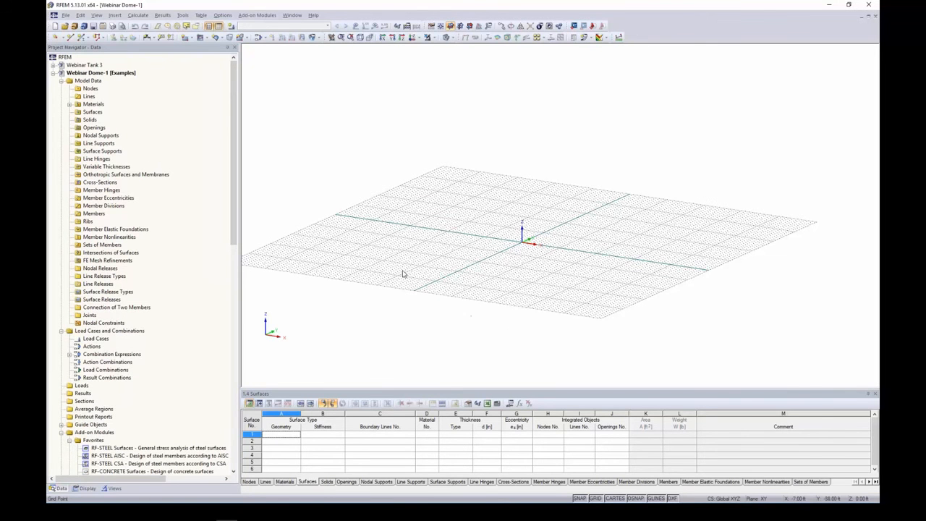
middle_click_drag(371, 244, 528, 234, "ctrl")
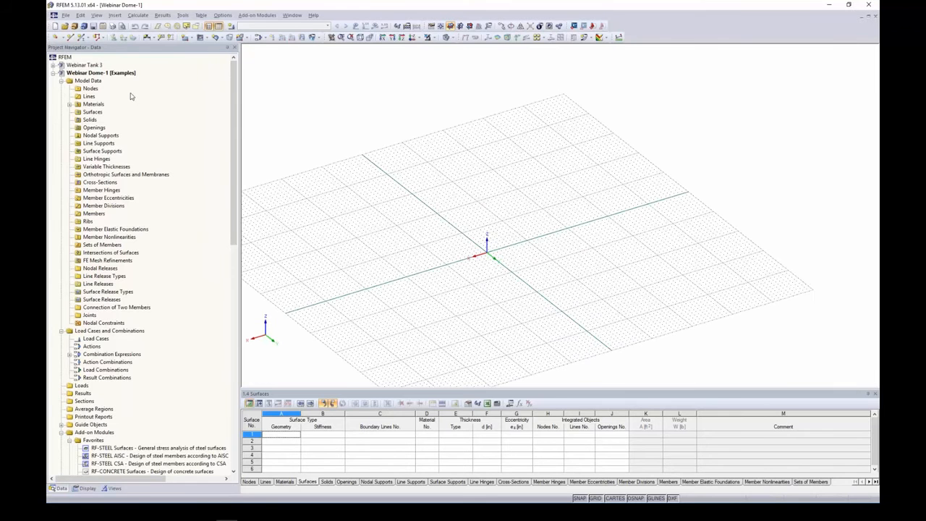
left_click(54, 37)
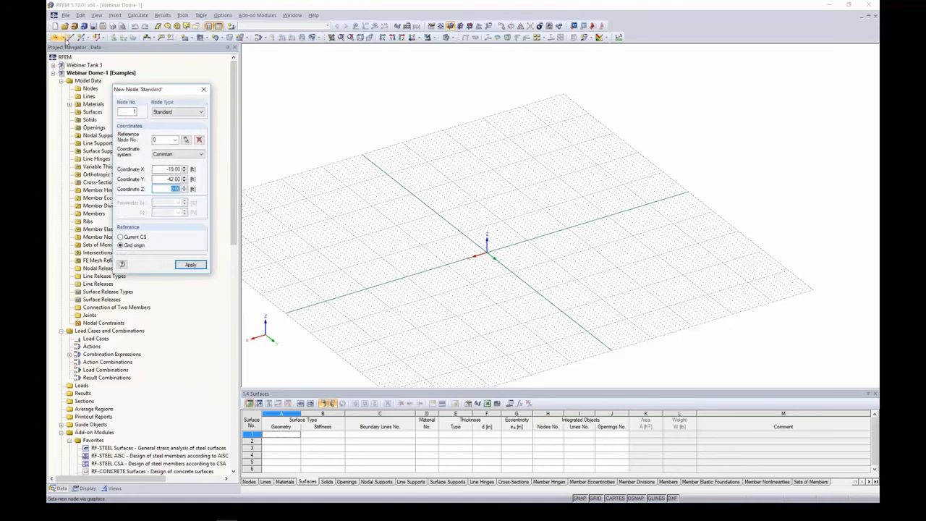
left_click_drag(149, 90, 295, 96)
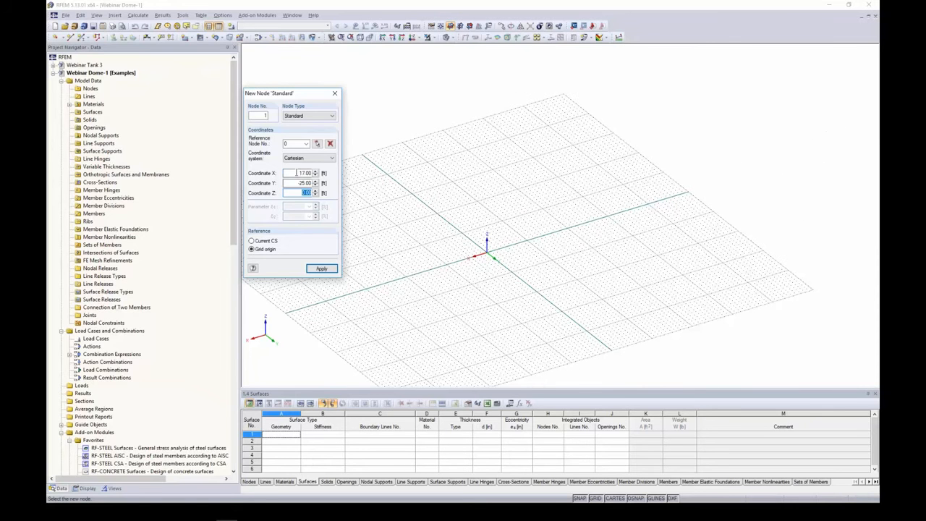
left_click_drag(298, 173, 326, 175)
type("0")
key("Tab")
type("0")
key("Tab")
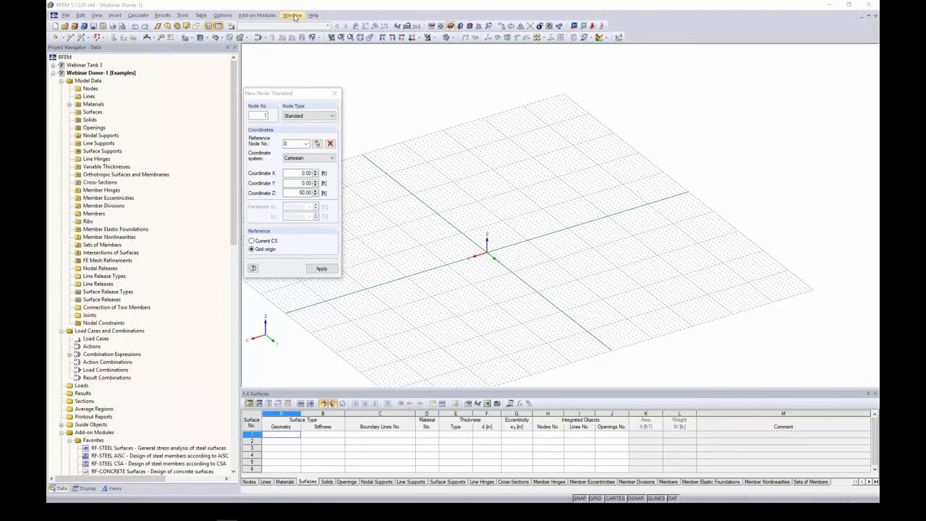
scroll(445, 172, "down", 1)
key("Escape")
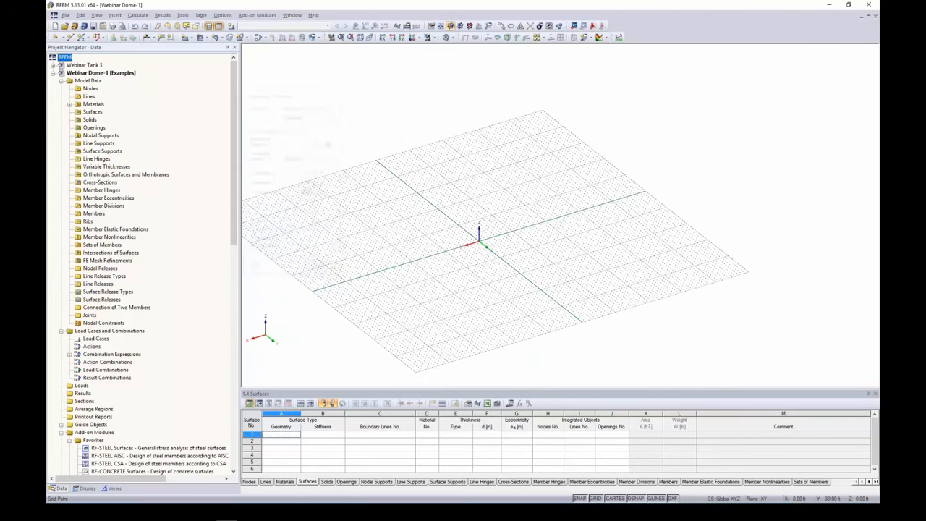
Place a standard node for the dome's apex at X 0, Y 0, Z 50 ft relative to the grid origin.
middle_click_drag(449, 167, 433, 213)
scroll(451, 216, "down", 2)
scroll(450, 216, "down", 1)
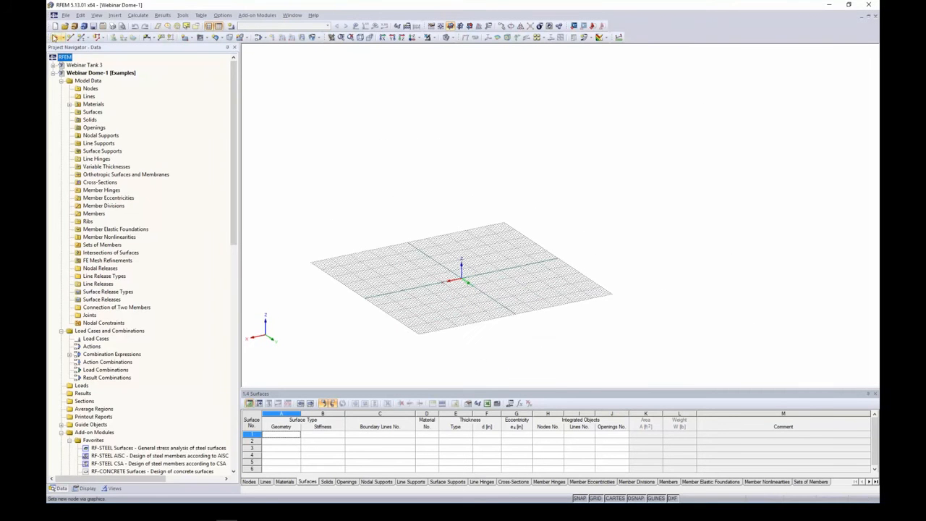
left_click(55, 37)
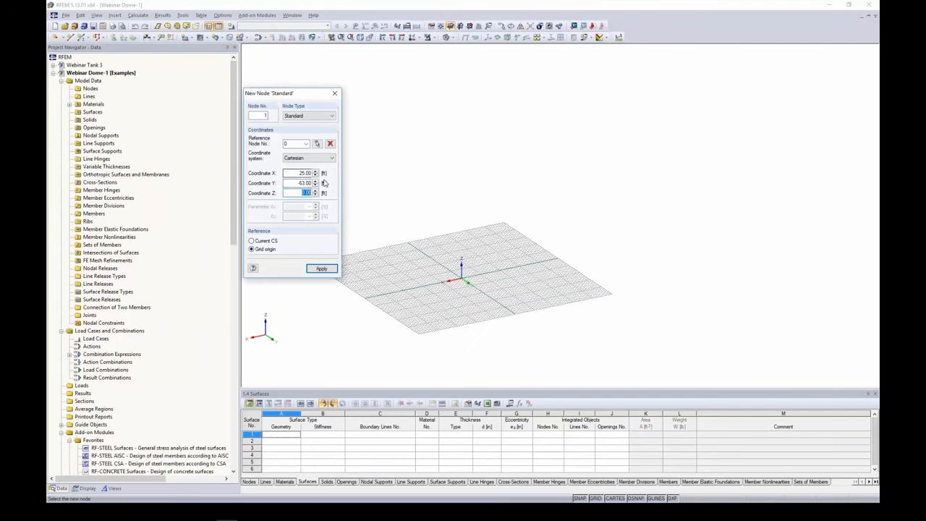
left_click(314, 174)
type("0")
key("Tab")
type("0")
key("Tab")
type("50")
key("Return")
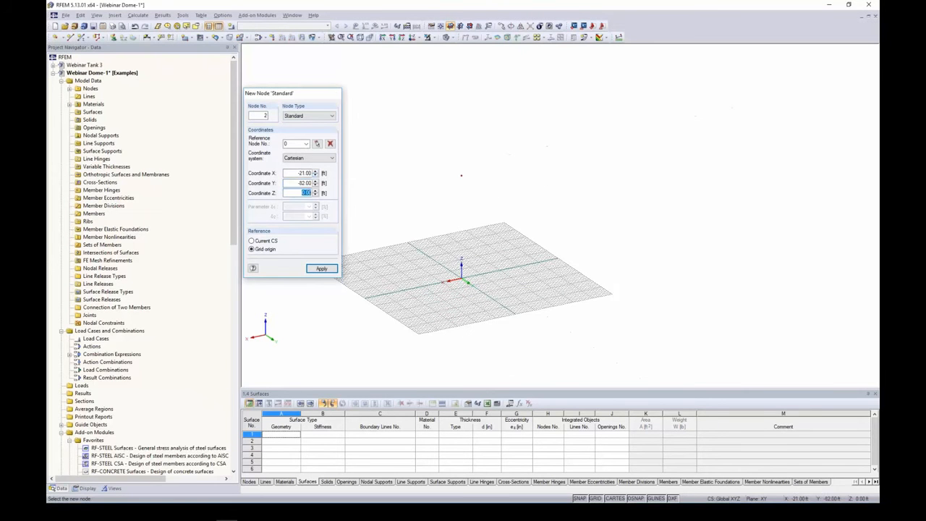
key("Escape")
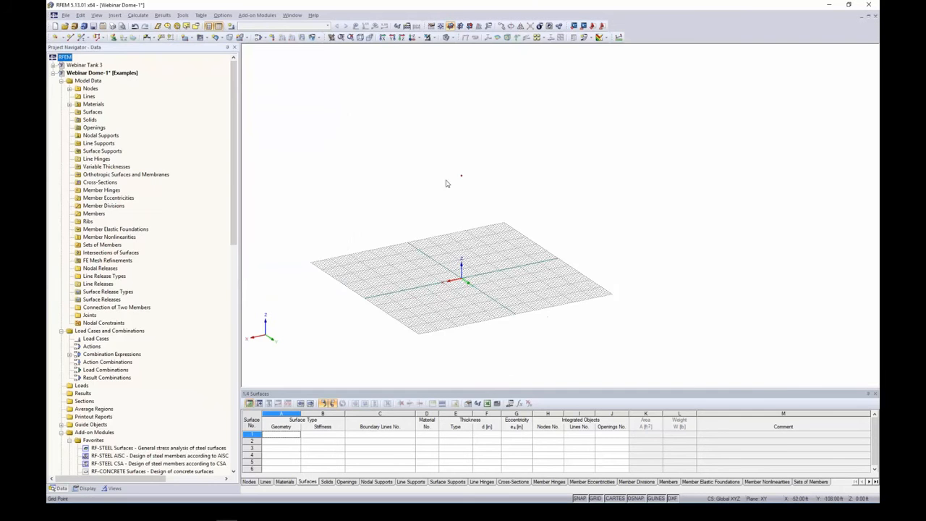
Start a radius-defined arc line from the grid point X 50, Y 0, Z 0 ft and end it at the apex node.
scroll(444, 267, "up", 1)
scroll(444, 268, "up", 3)
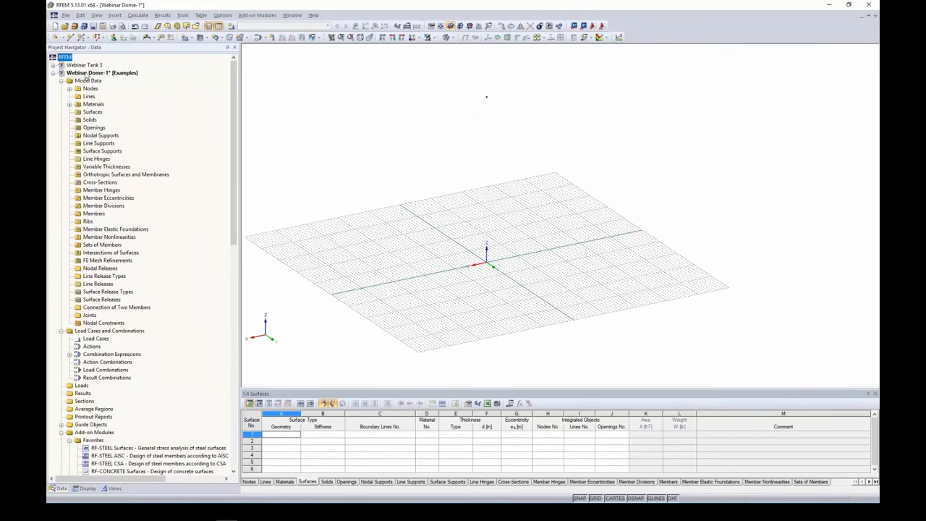
left_click(70, 37)
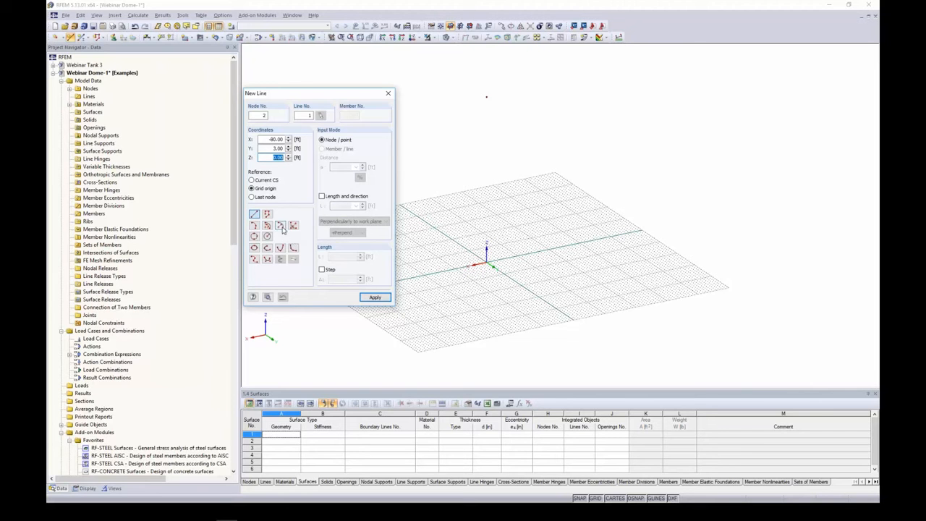
left_click(280, 226)
middle_click_drag(462, 256, 532, 239)
scroll(532, 239, "up", 6)
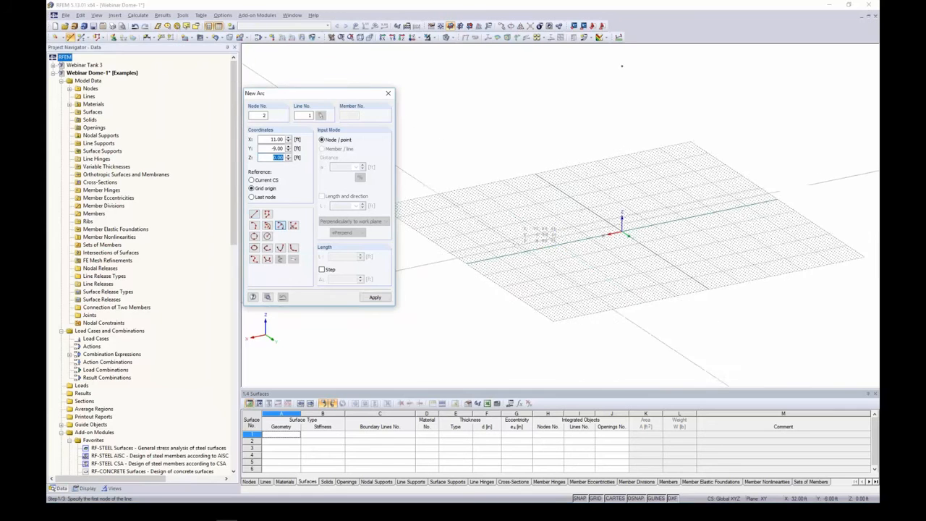
left_click(465, 254)
scroll(463, 268, "down", 5)
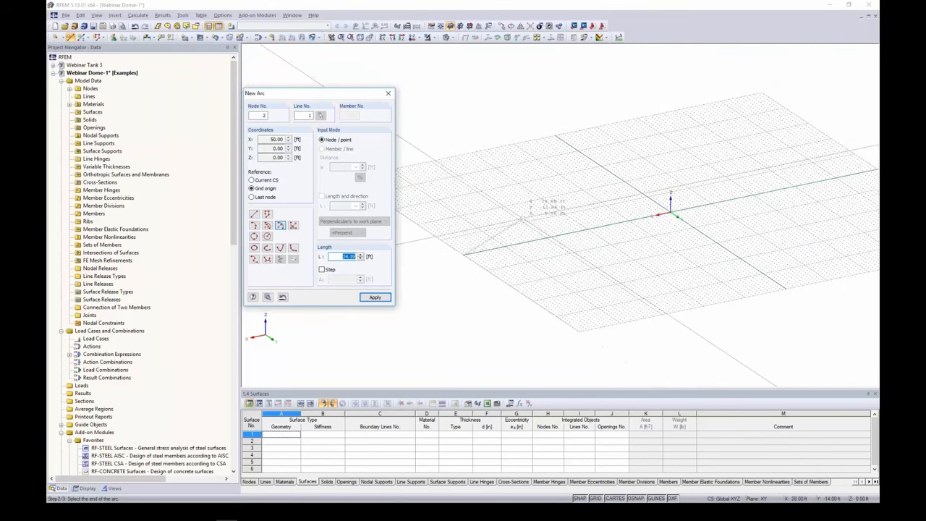
middle_click_drag(471, 261, 456, 281)
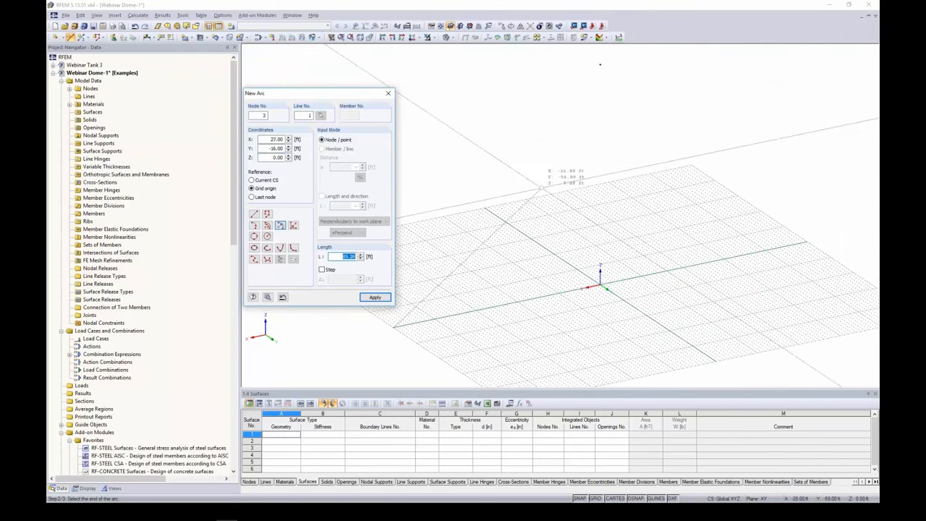
left_click(600, 65)
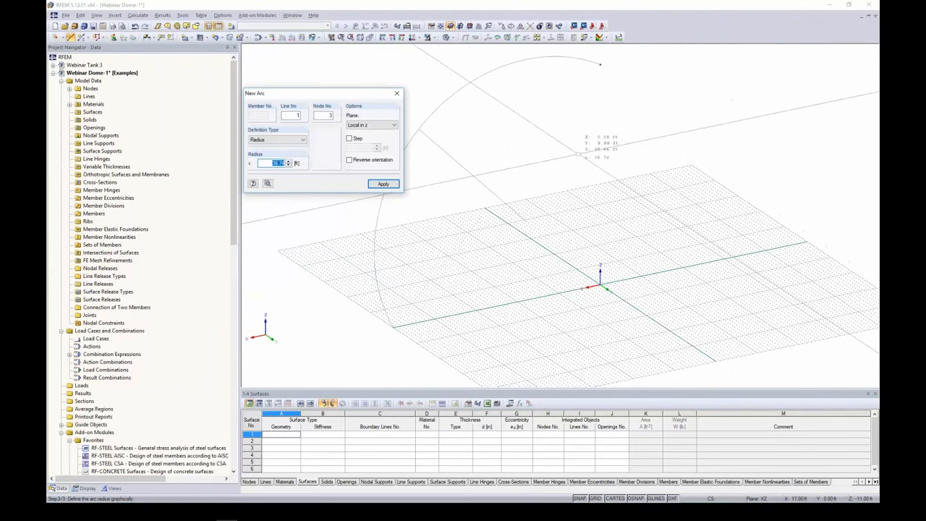
Set the arc's radius to 50 ft and finish the line.
middle_click_drag(532, 249, 598, 269, "ctrl")
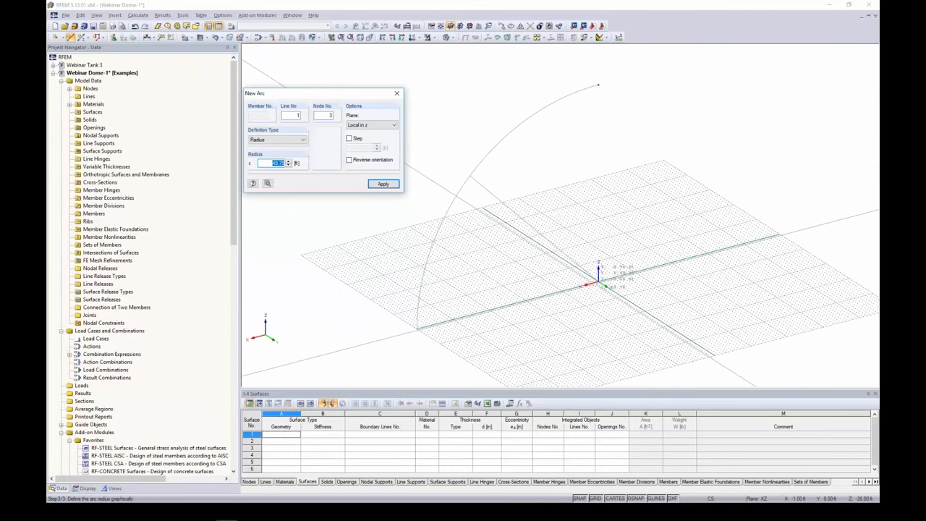
type("50")
key("Return")
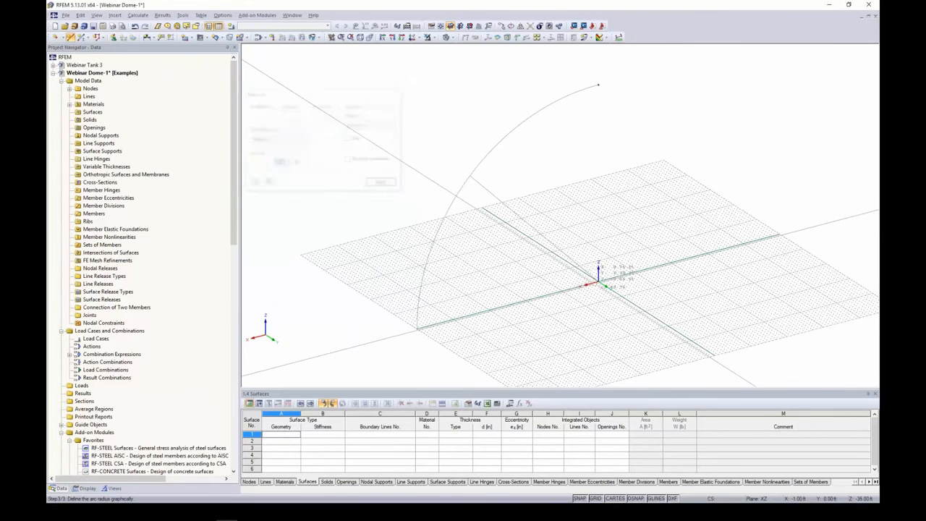
key("Escape")
Set up a rotated copy of the arc with 4 copies at 90° about the global Z axis.
middle_click_drag(531, 216, 425, 214)
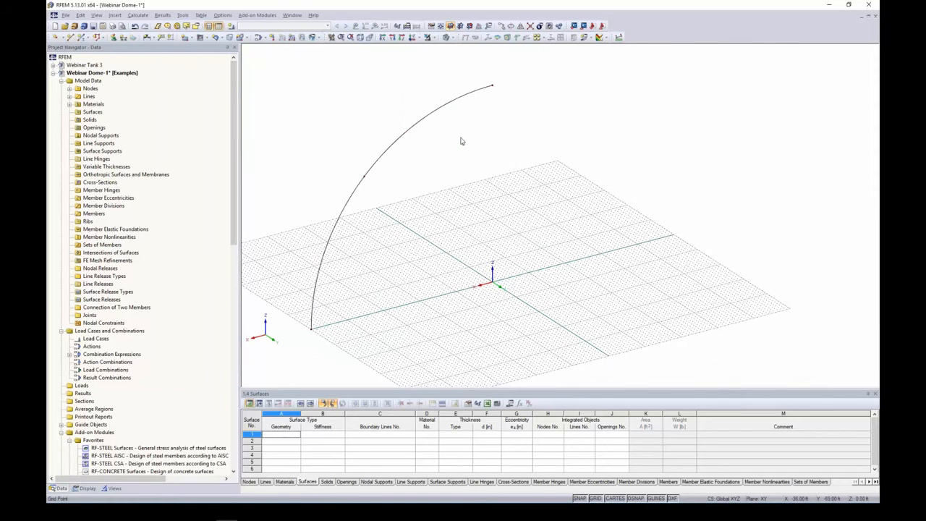
left_click_drag(460, 141, 412, 76)
left_click(511, 27)
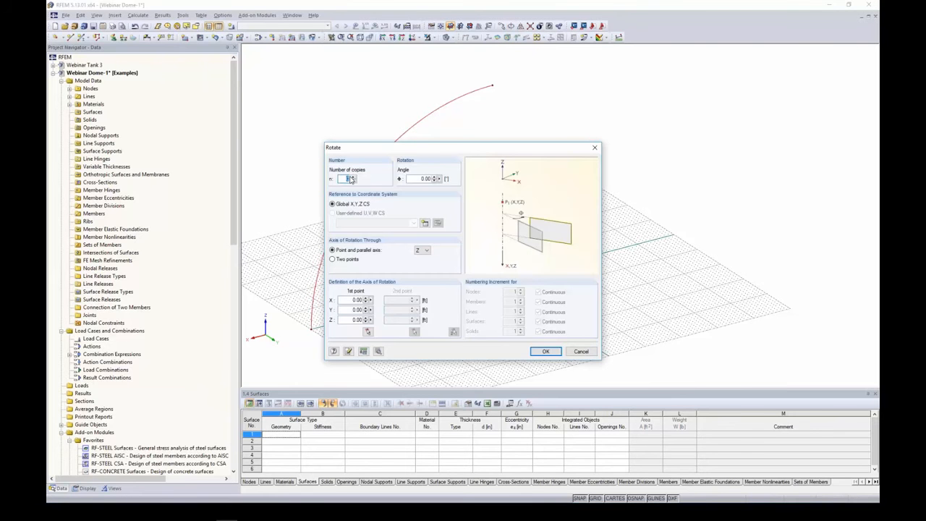
type("4")
key("Tab")
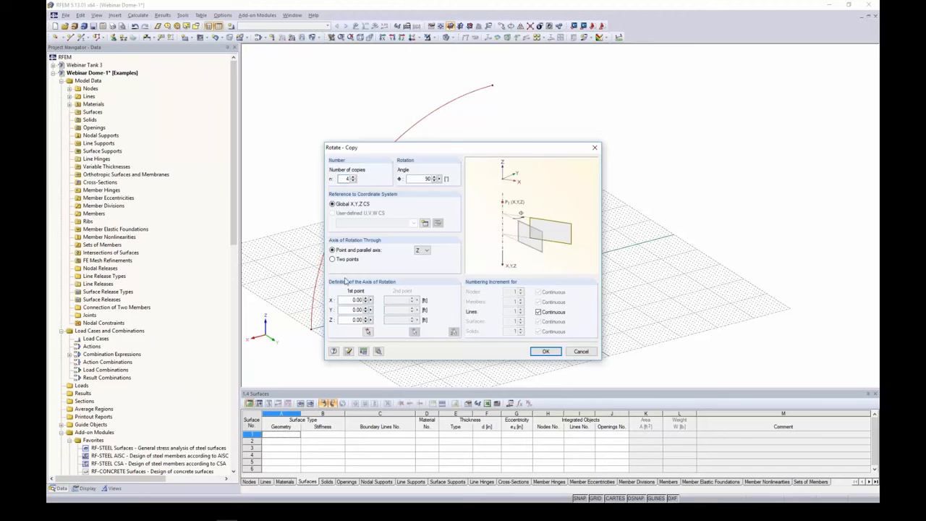
Enable creating new surfaces between the selected lines and their copies, and generate the rotated copies.
left_click(379, 352)
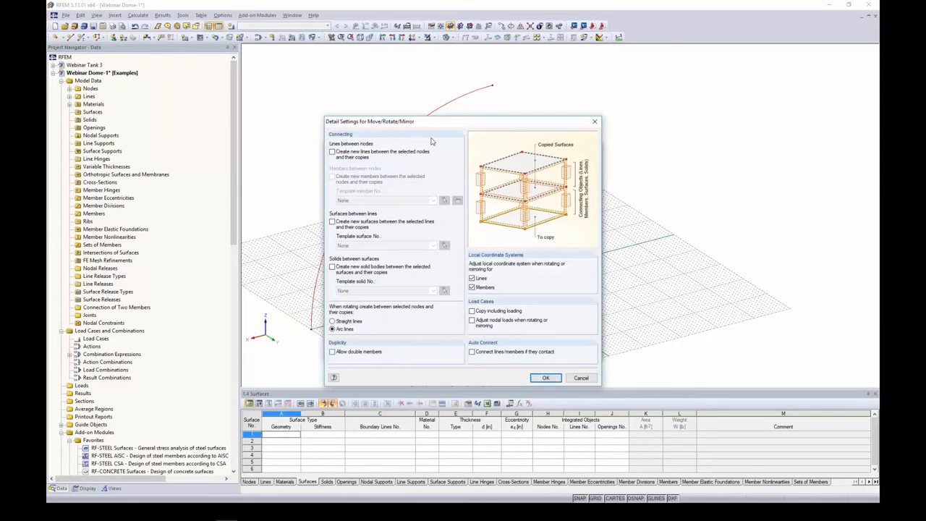
left_click_drag(436, 128, 526, 128)
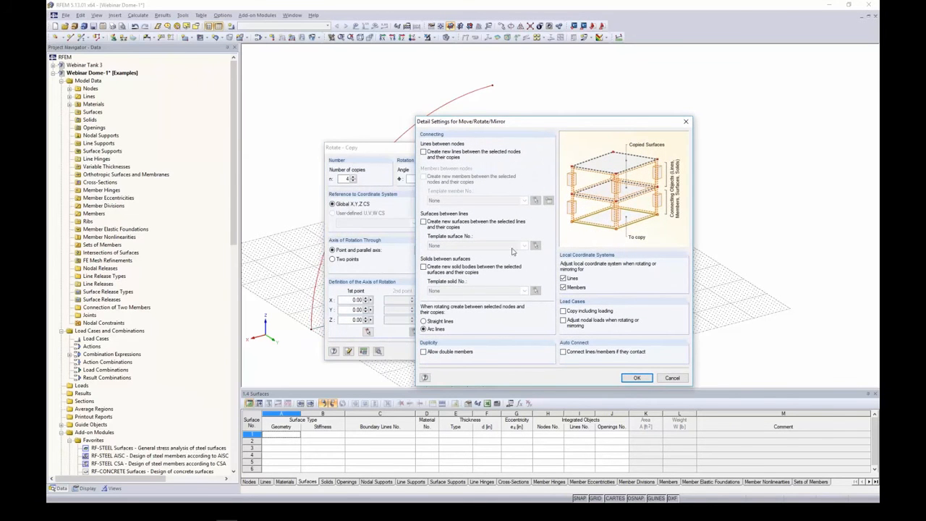
left_click(424, 222)
left_click(636, 377)
key("Return")
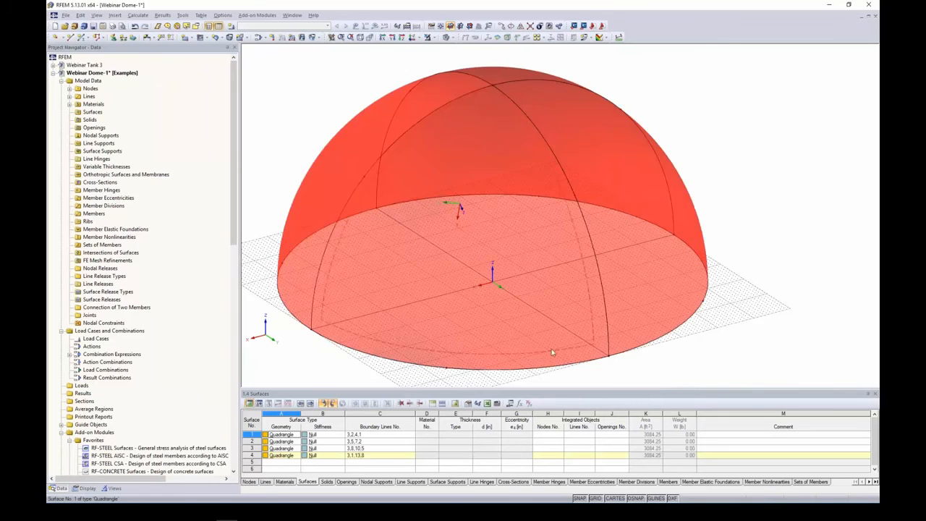
Select all four dome surfaces together and change their stiffness type to Standard.
mouse_move(573, 317)
middle_mouse_down("ctrl")
mouse_move(455, 292)
mouse_move(556, 310)
middle_mouse_up("ctrl")
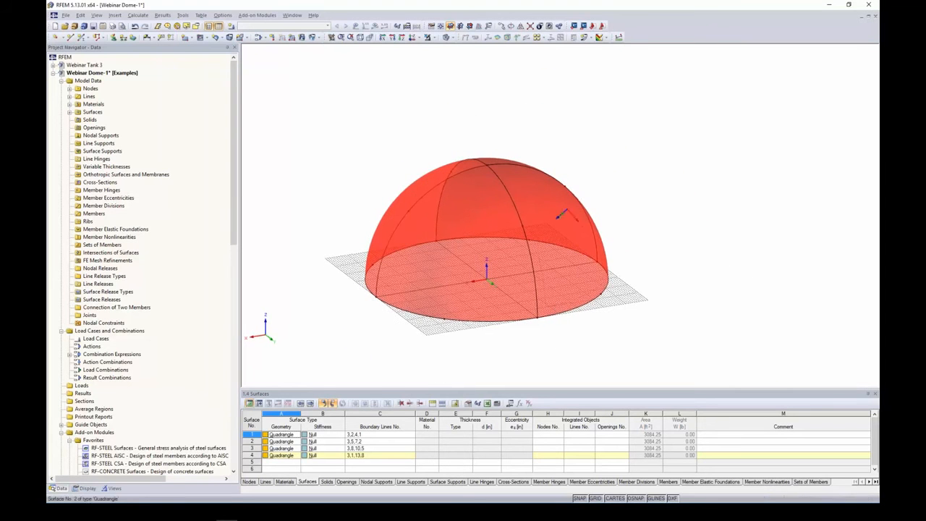
middle_click_drag(544, 342, 539, 345)
scroll(536, 346, "up", 3)
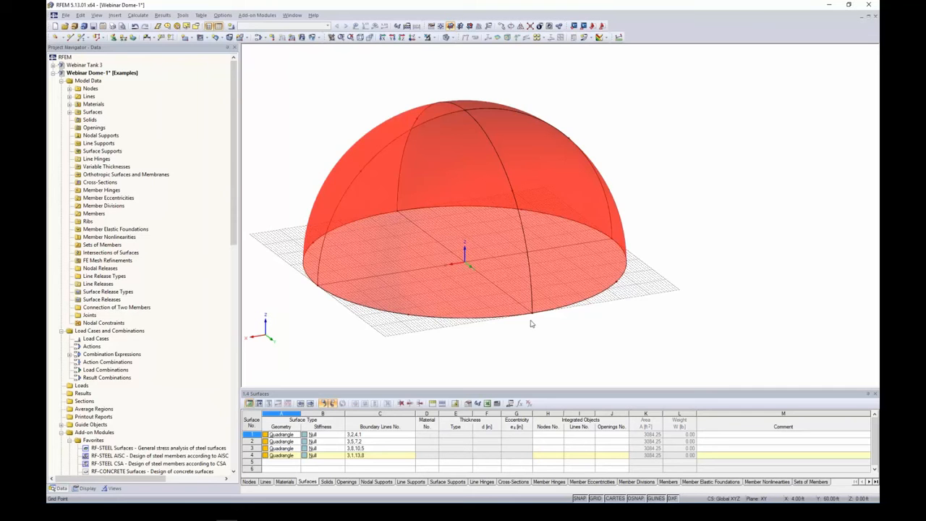
scroll(529, 329, "down", 1)
left_click_drag(631, 233, 356, 114)
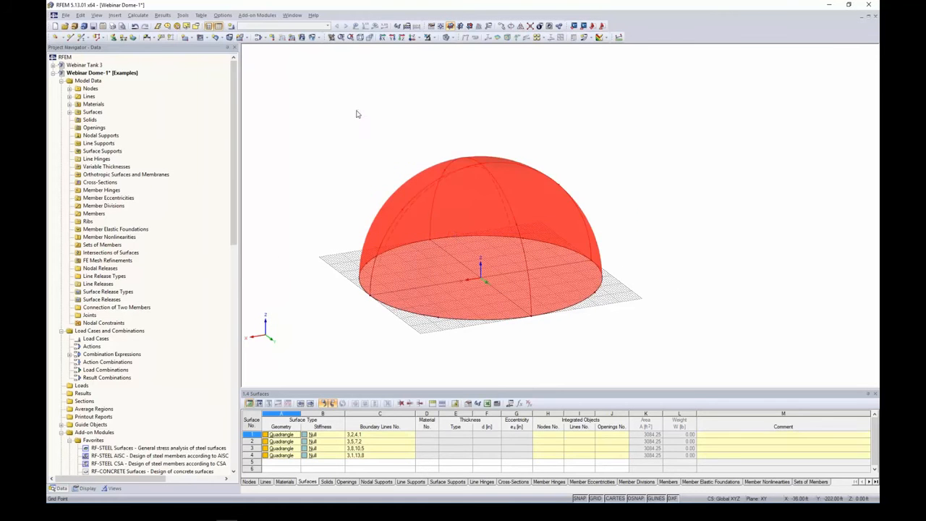
double_click(452, 190)
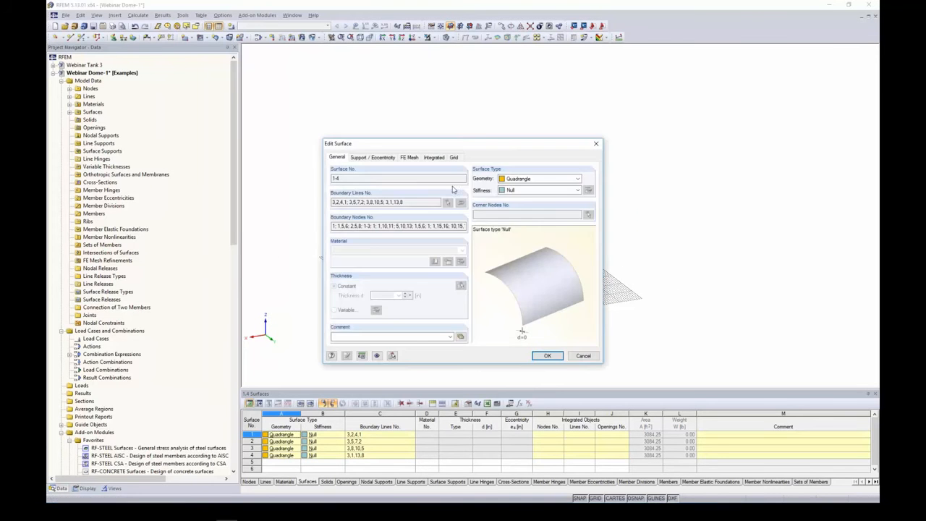
left_click(516, 190)
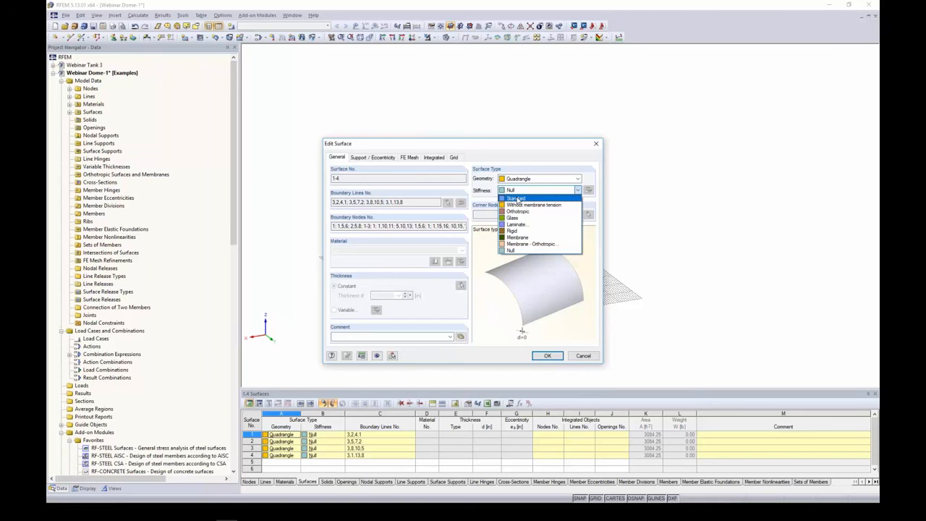
left_click(516, 198)
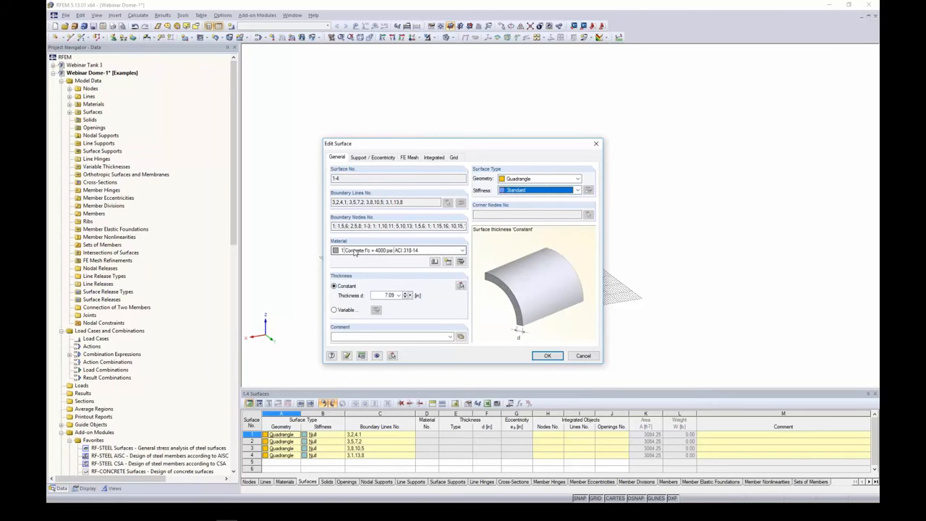
Assign the material Concrete f'c = 4000 psi (ACI 318-14) and a constant thickness of 8 in to surfaces 1-4.
left_click(354, 252)
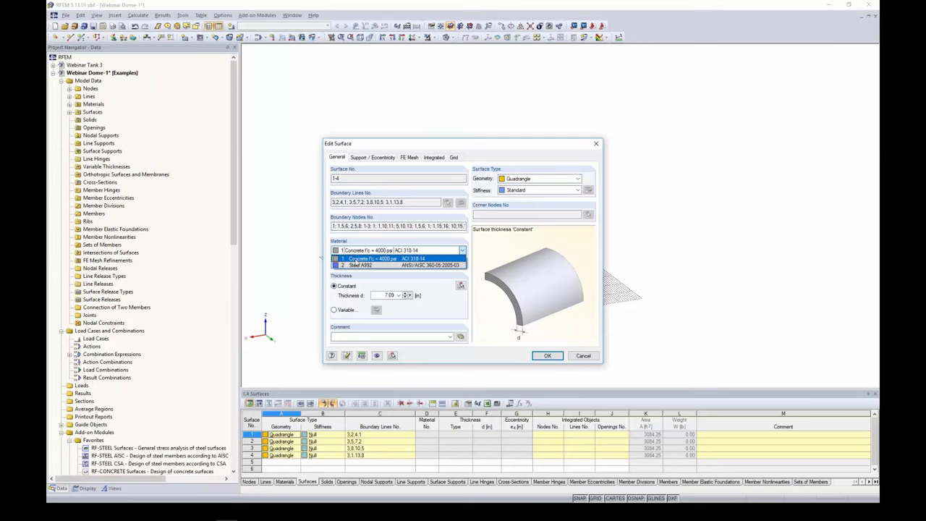
left_click(354, 260)
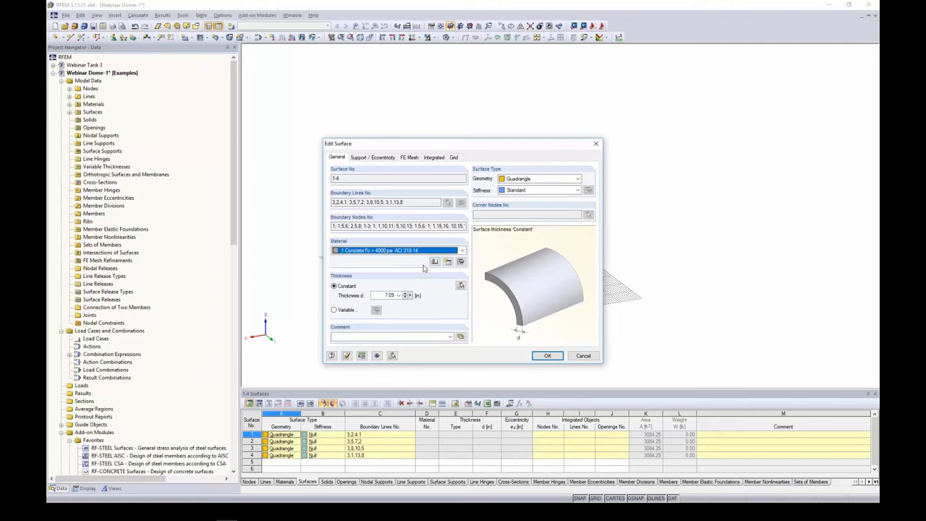
double_click(389, 295)
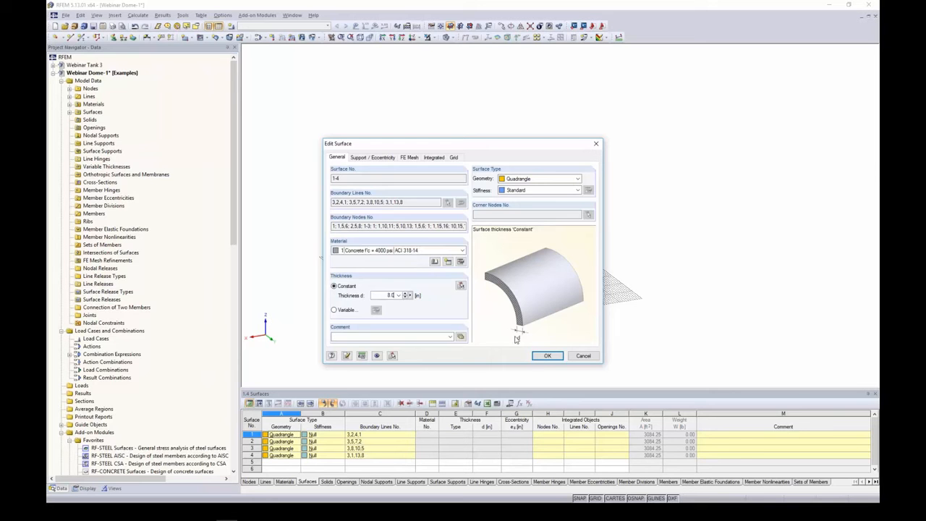
left_click(551, 355)
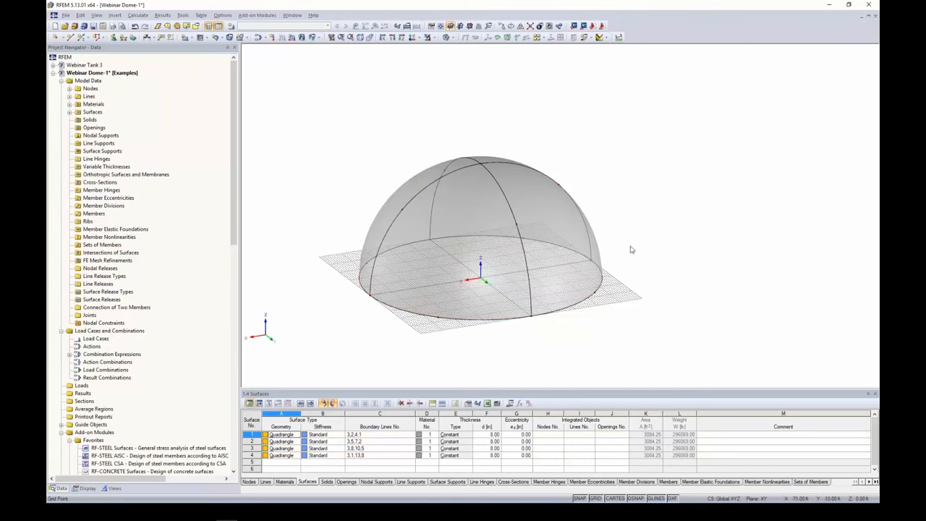
Show the dome as a wireframe model and turn off the grid display.
middle_click_drag(637, 253, 642, 276, "ctrl")
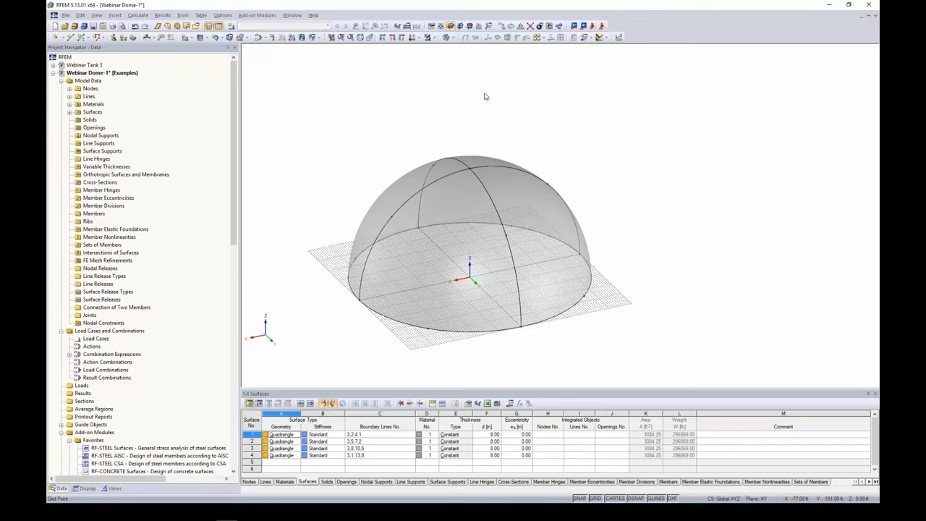
left_click(449, 37)
left_click(457, 46)
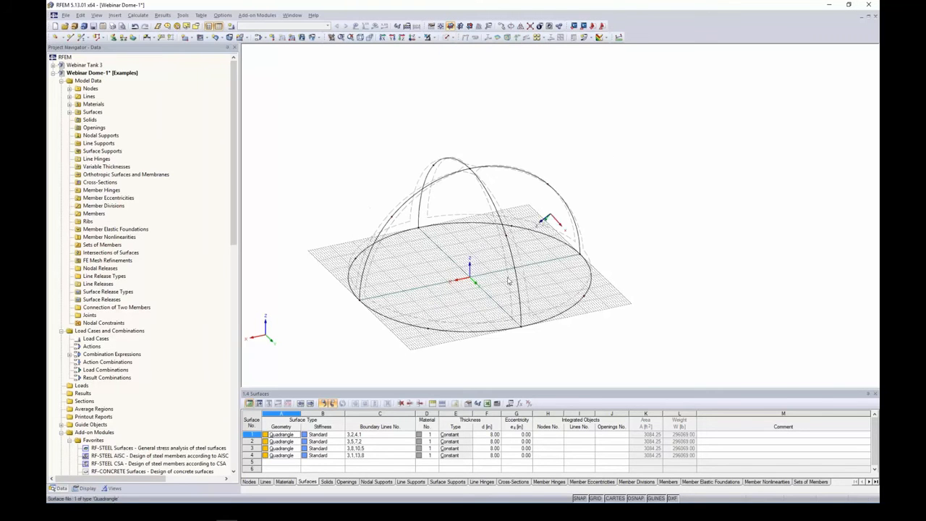
left_click(594, 498)
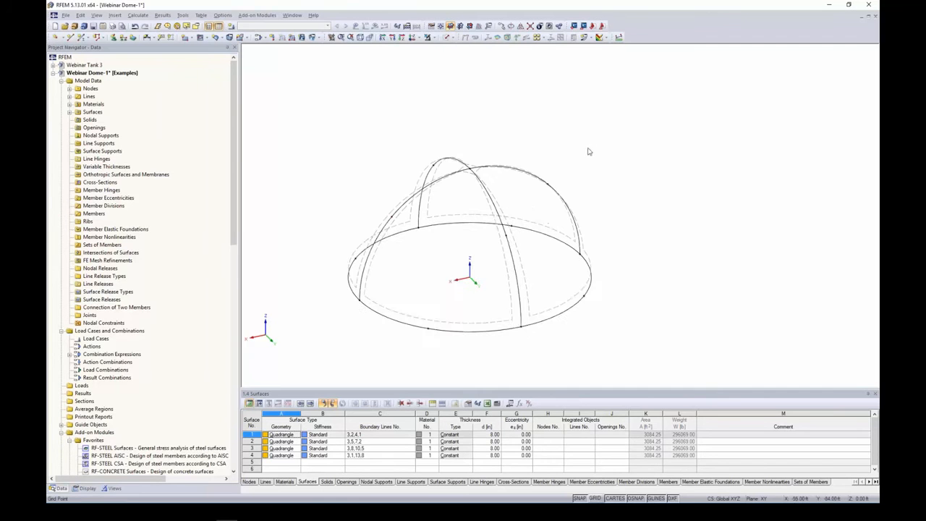
Create an 'On Line' node by distance on each of the four meridian arcs, 10 ft from the line end at the apex.
middle_click_drag(588, 152, 591, 192, "ctrl")
left_click_drag(598, 191, 364, 128)
right_click(483, 175)
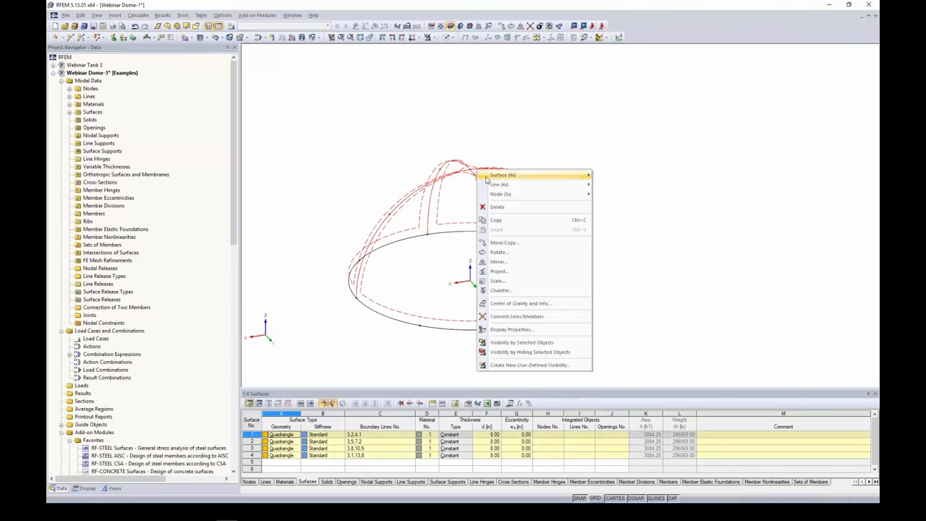
mouse_move(491, 187)
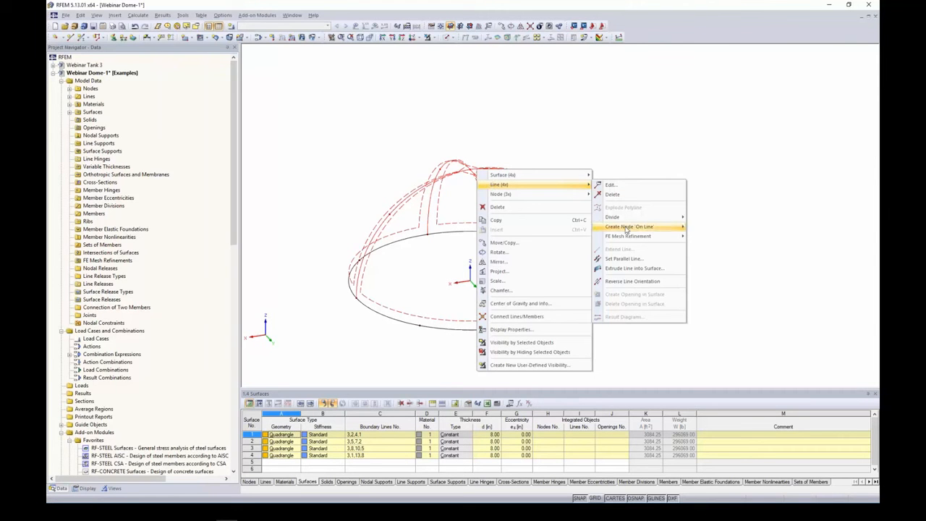
mouse_move(627, 227)
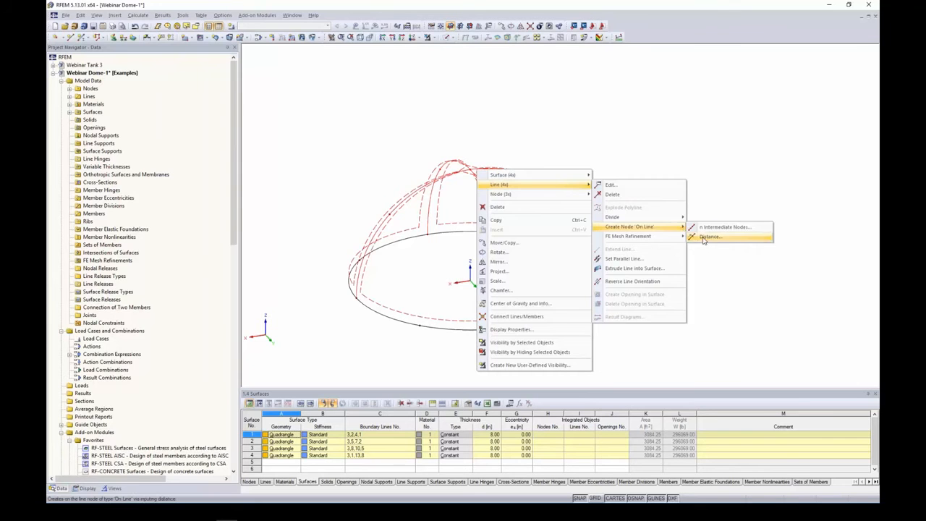
left_click(705, 237)
left_click_drag(506, 150, 683, 101)
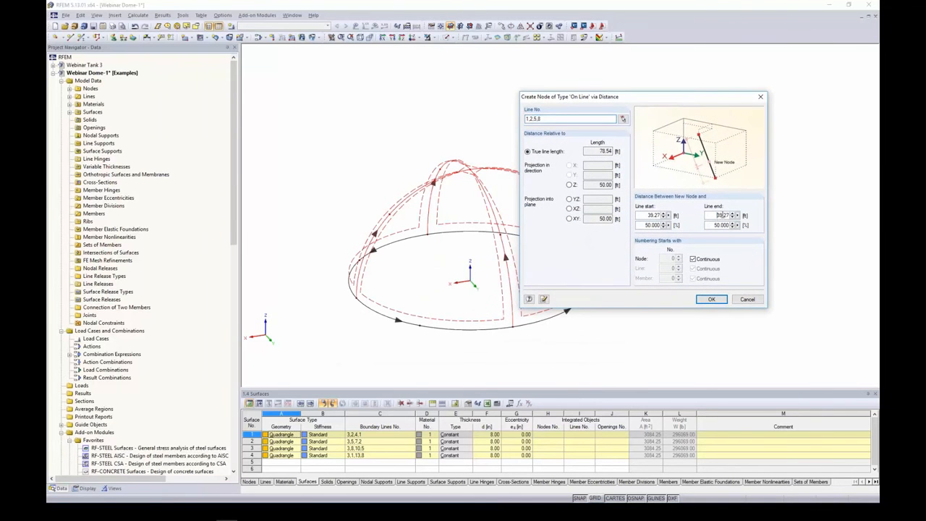
type("10")
left_click(709, 299)
Select the four base circle arcs and create an 'On Line' node on each by distance, 10 ft from the line end.
scroll(504, 230, "up", 5)
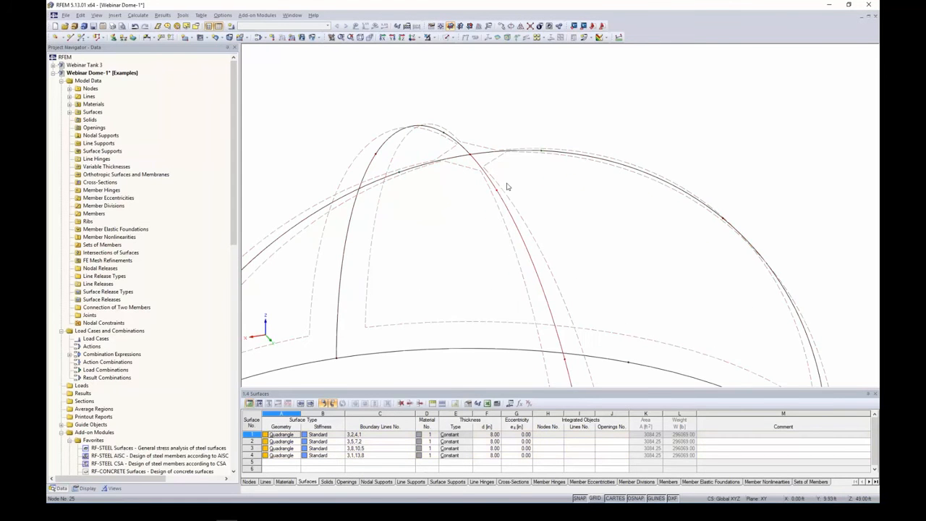
scroll(405, 188, "down", 5)
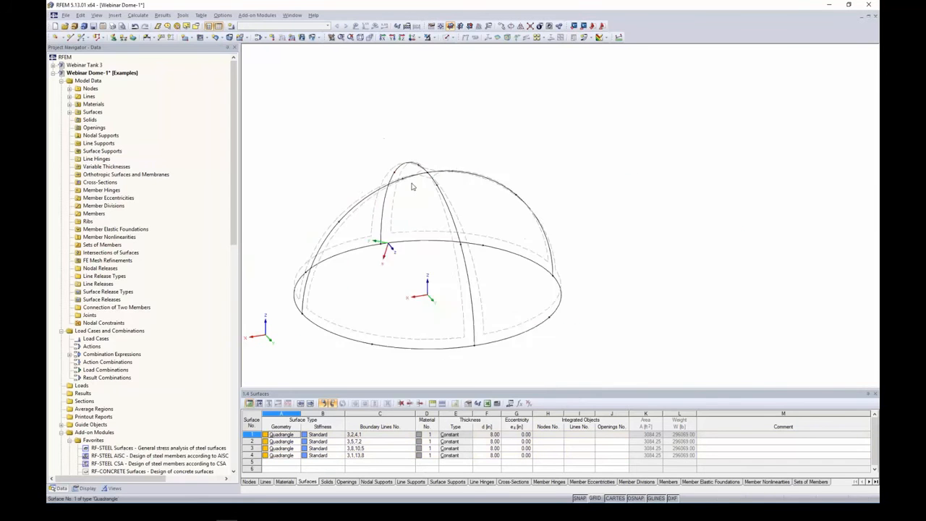
middle_click_drag(412, 186, 415, 147, "ctrl")
scroll(416, 147, "down", 1)
middle_click_drag(442, 205, 474, 189)
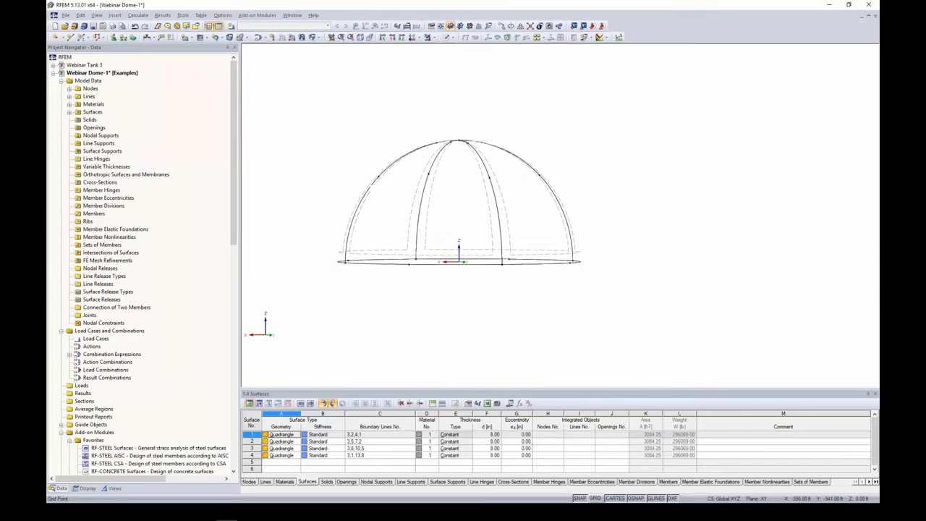
left_click_drag(318, 232, 613, 307)
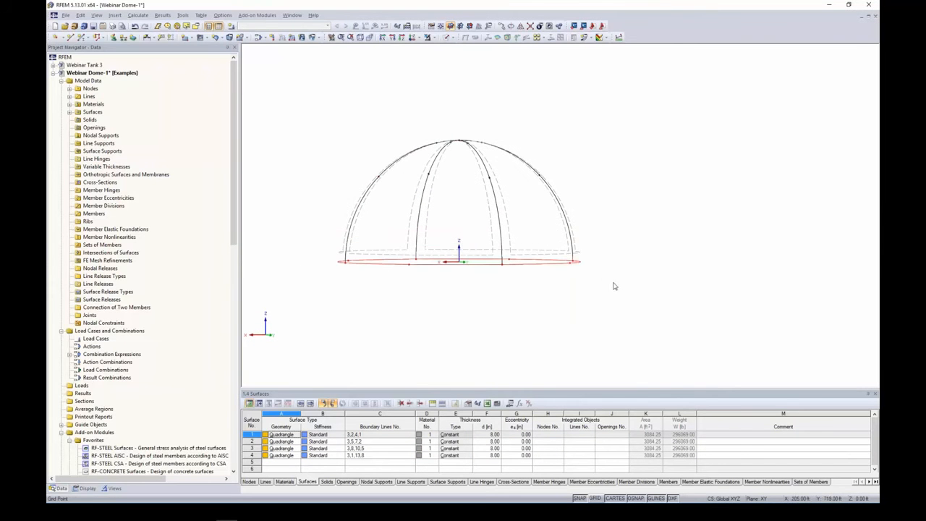
right_click(488, 269)
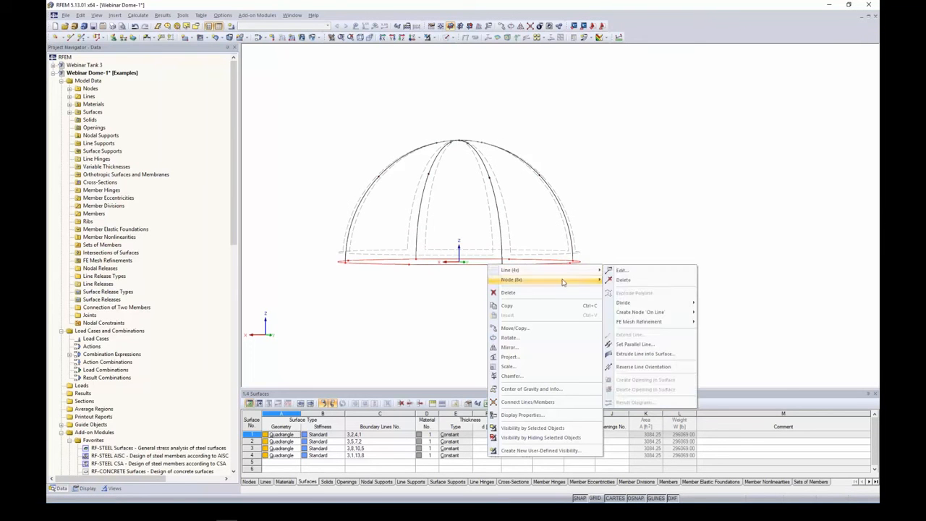
mouse_move(651, 311)
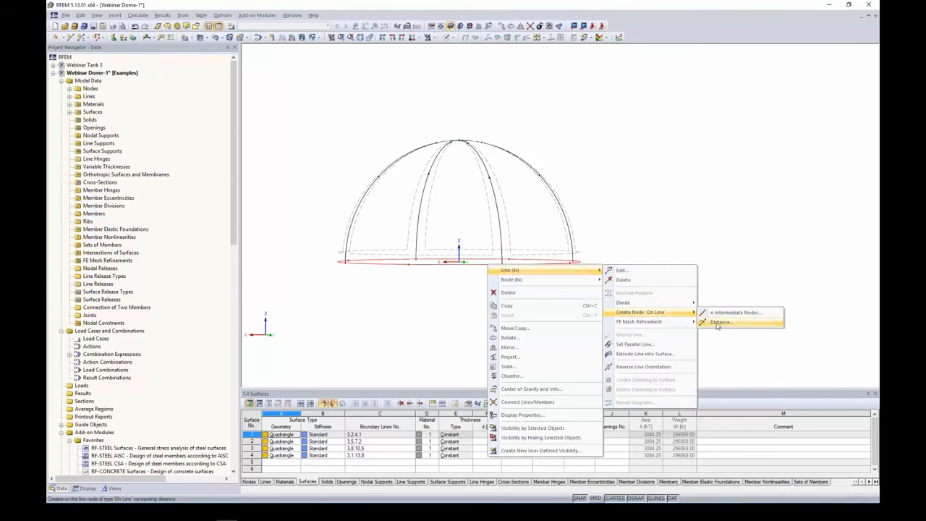
left_click(716, 324)
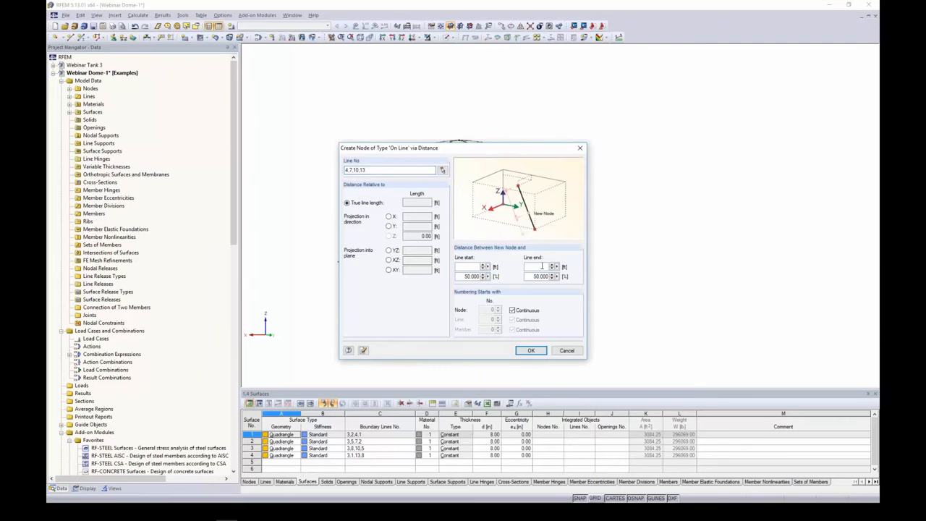
left_click(566, 350)
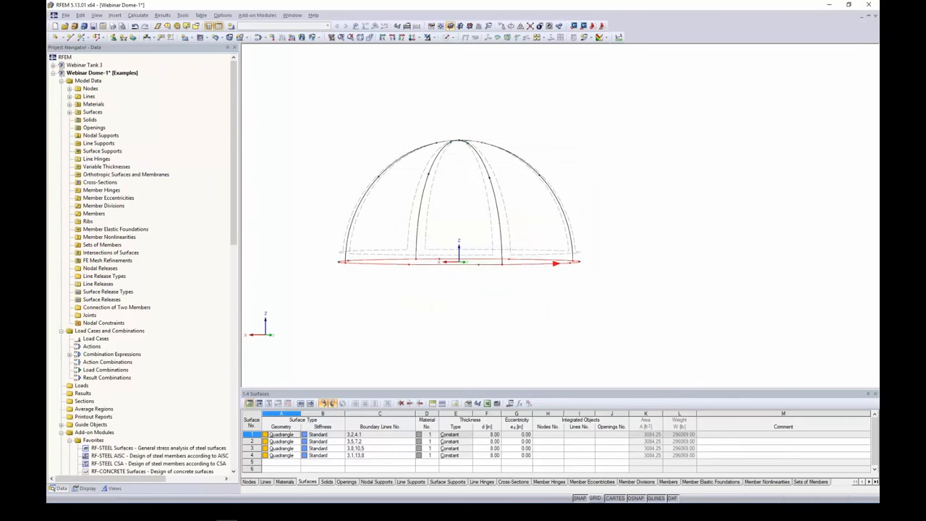
Create a second 'On Line' node on each of the four base arcs by distance, 10 ft from the line start.
right_click(543, 265)
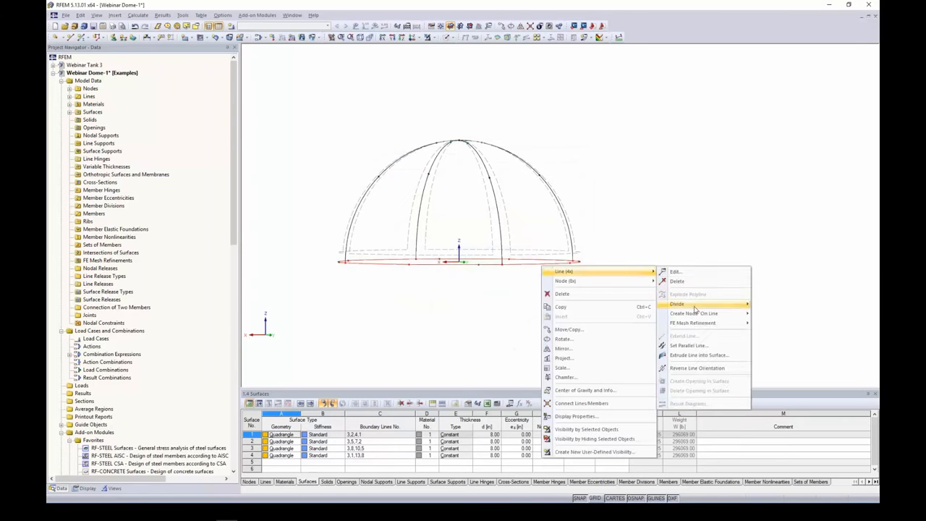
mouse_move(724, 318)
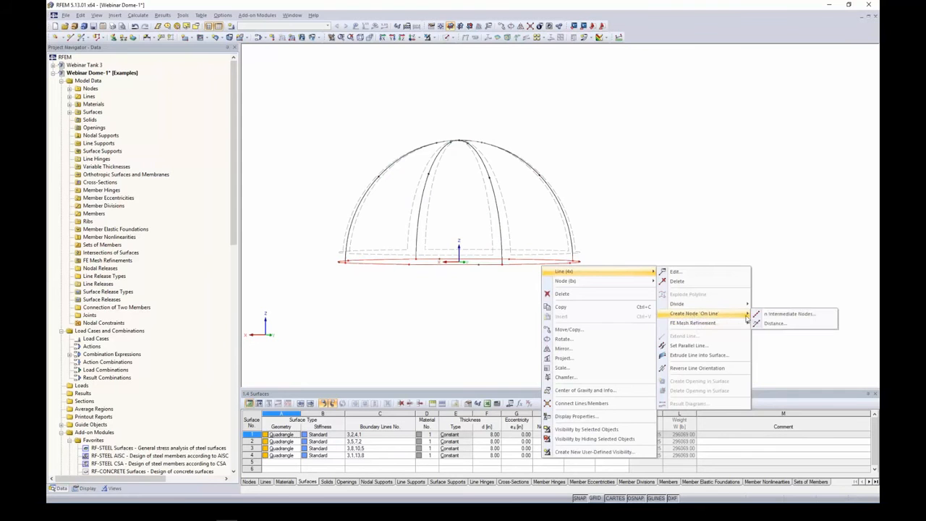
left_click(773, 322)
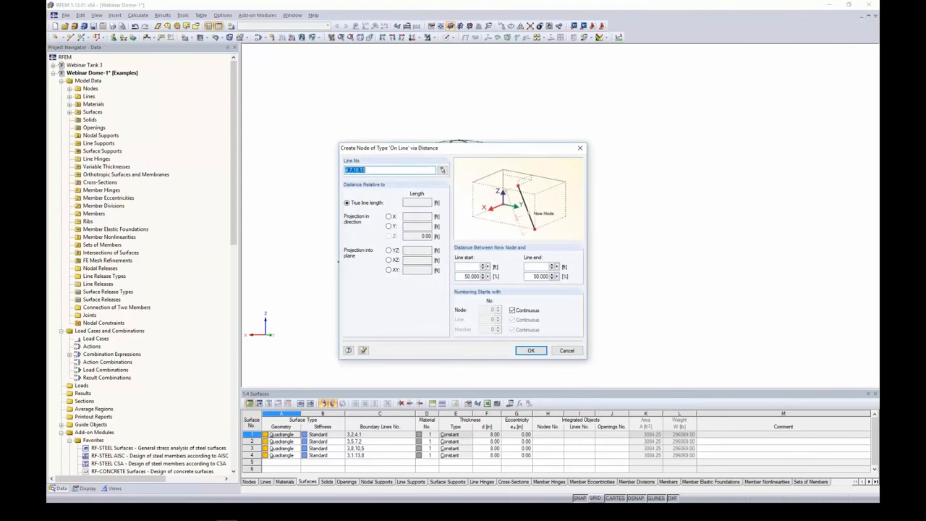
left_click(470, 266)
type("10")
key("Return")
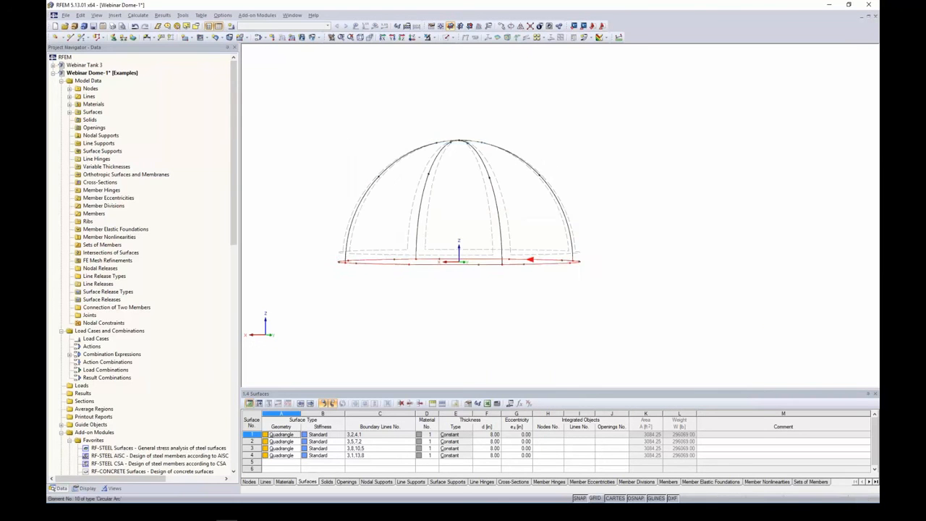
Draw an arc via three nodes at X 9.93 ft, from the base node at Y 49 through the near-apex node to Y -49.
middle_click_drag(546, 162, 589, 227, "ctrl")
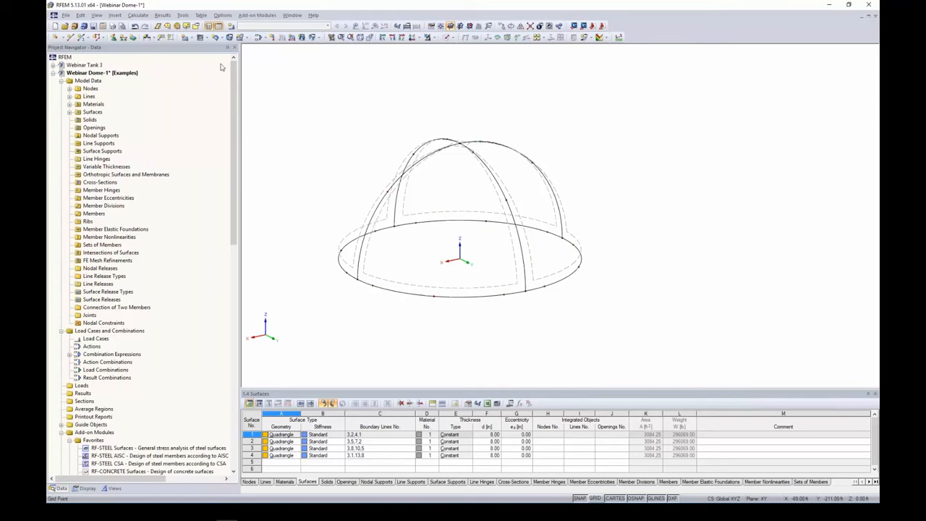
left_click(70, 38)
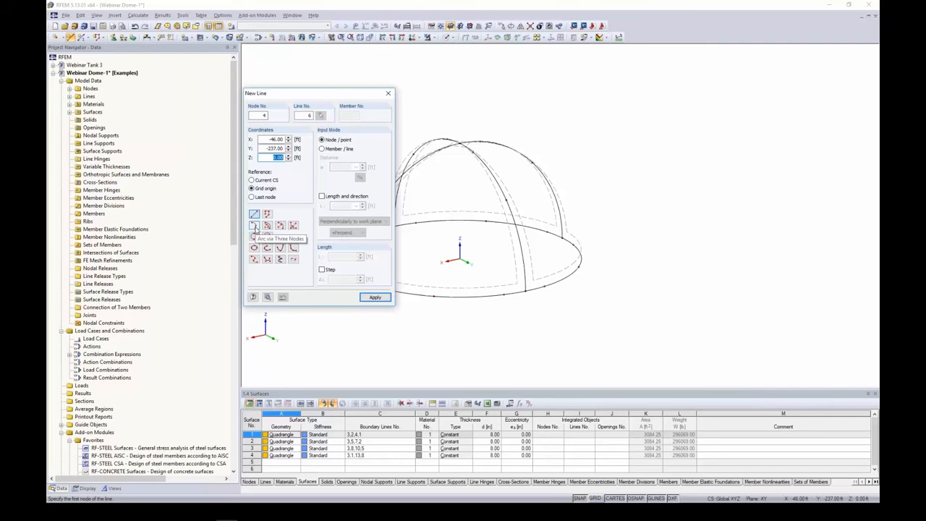
left_click(254, 226)
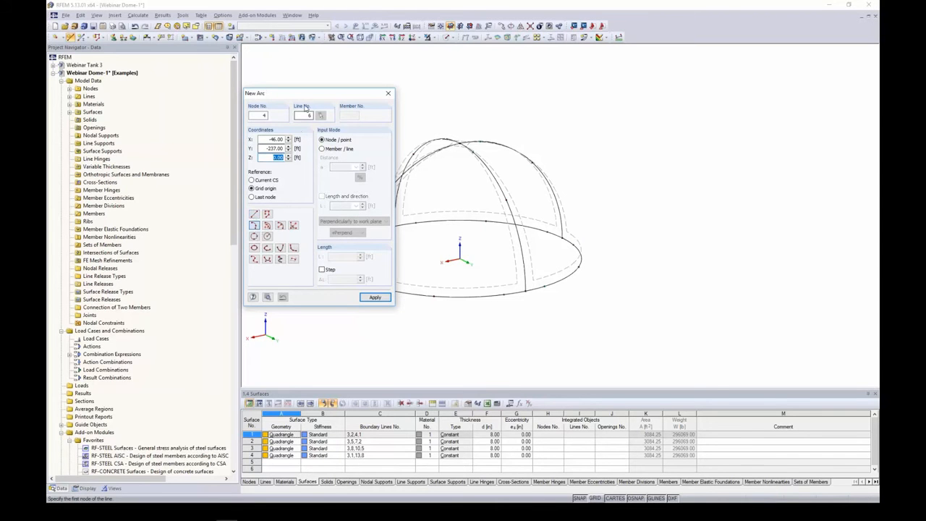
left_click_drag(299, 93, 160, 48)
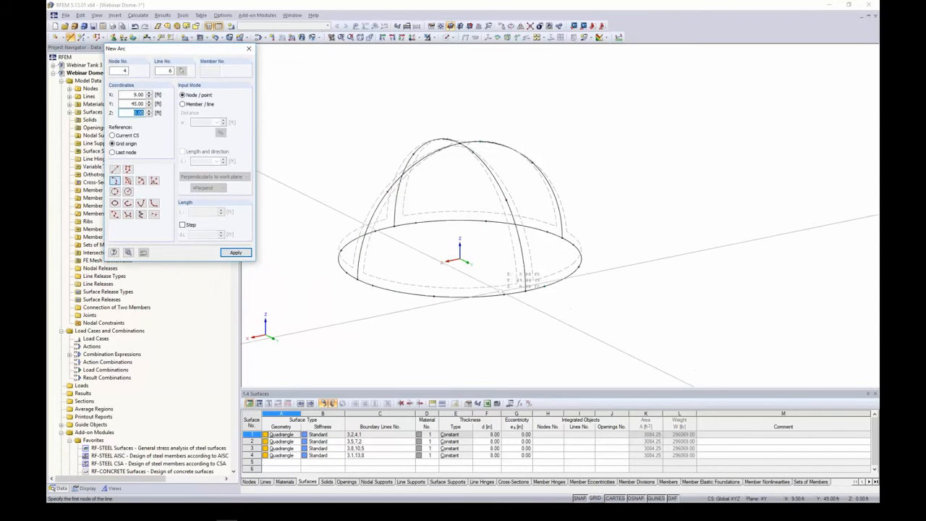
left_click(504, 294)
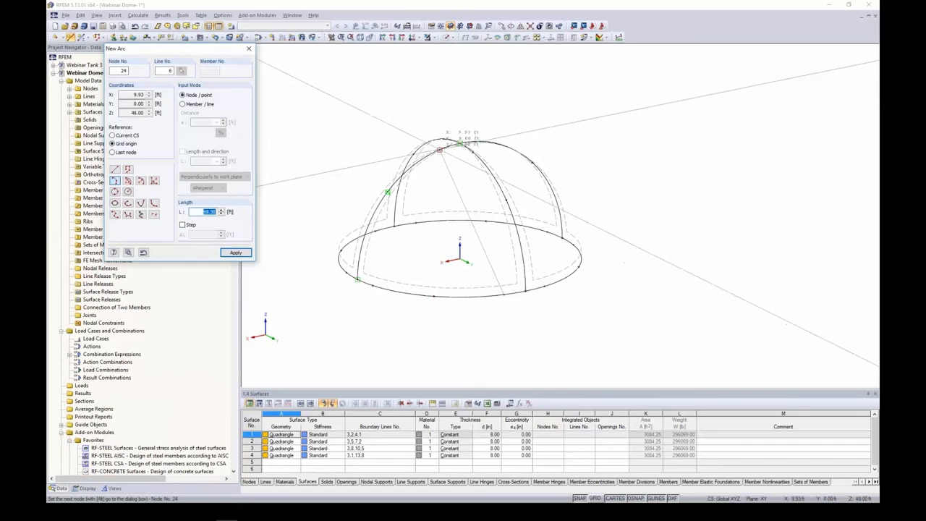
left_click(375, 230)
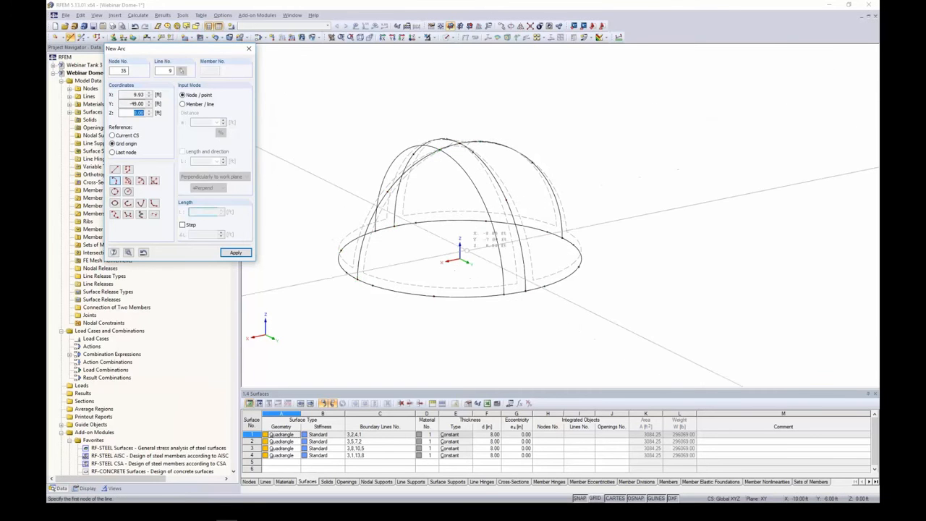
Draw the matching three-node arc on the apex's opposite side, and one at Y -9.93 ft from X 49 through the near-apex node to X -49.
left_click(544, 287)
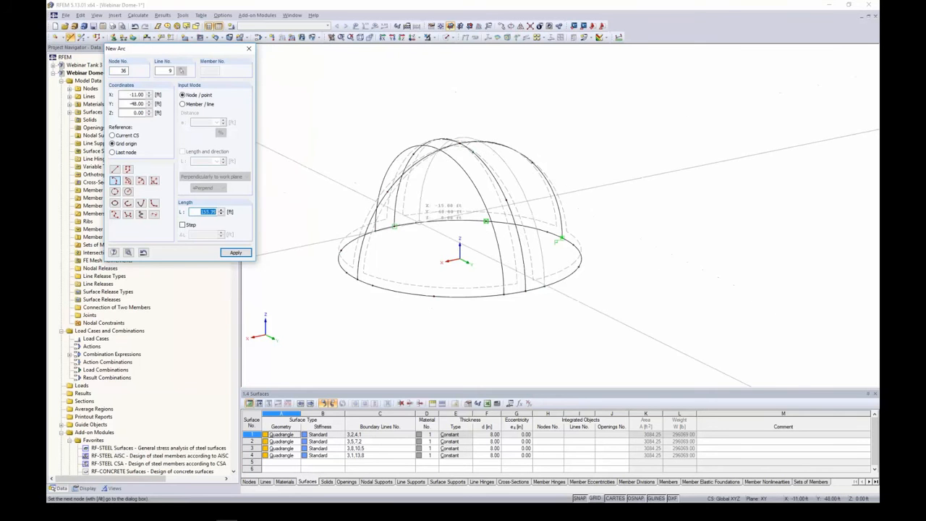
left_click(396, 227)
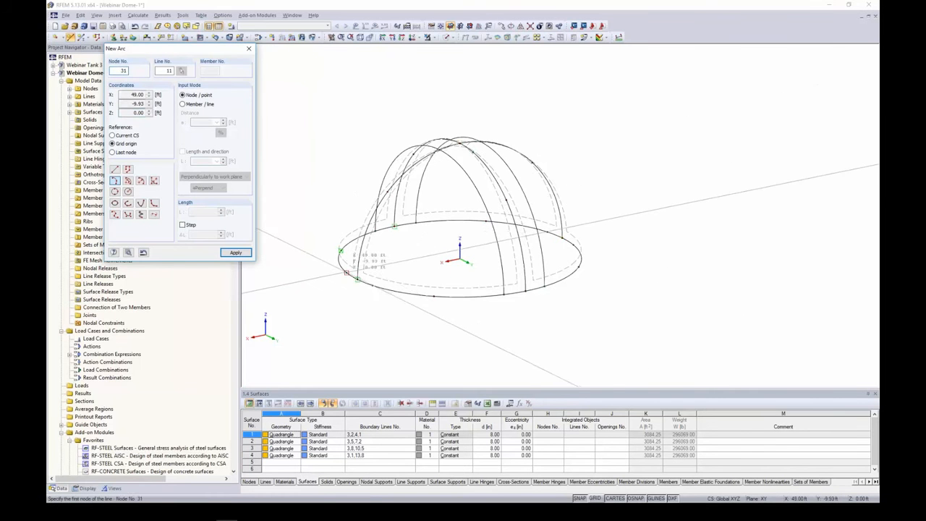
left_click(346, 272)
middle_click_drag(402, 263, 452, 280, "ctrl")
left_click(447, 141)
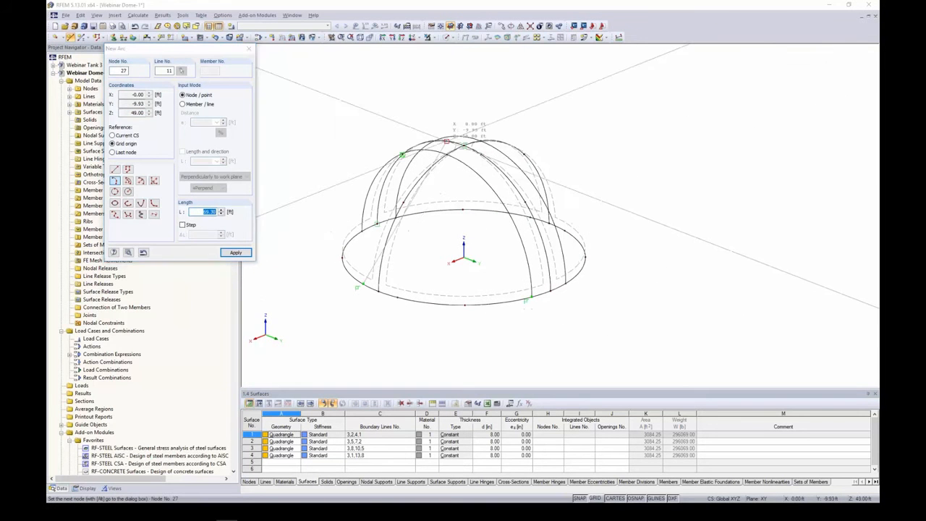
left_click(530, 217)
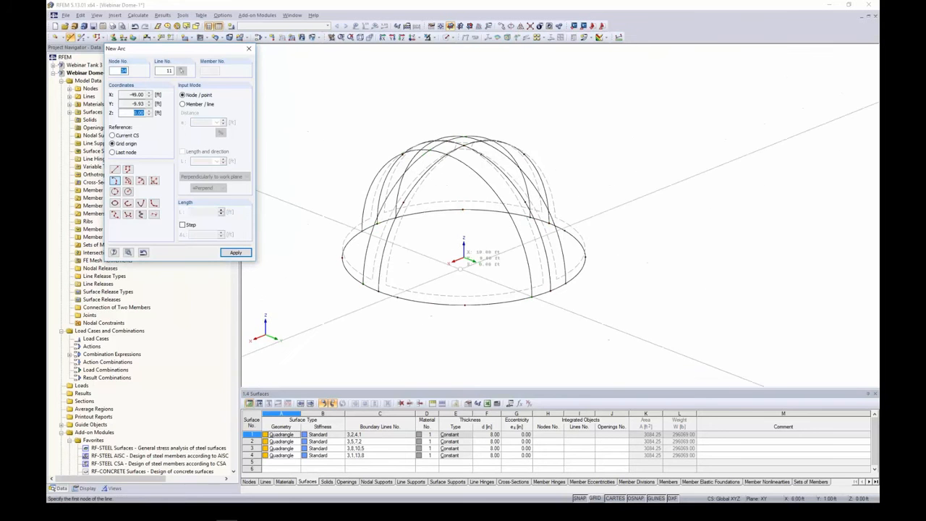
Draw an arc via three nodes at Y 9.93 ft, from the base node at X 49 through the near-apex node to X -49.
left_click(397, 297)
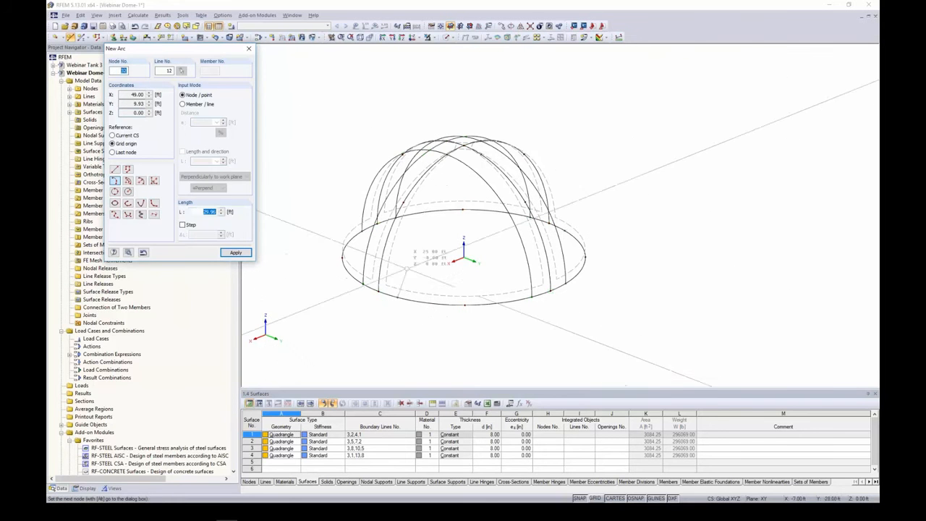
left_click(481, 154)
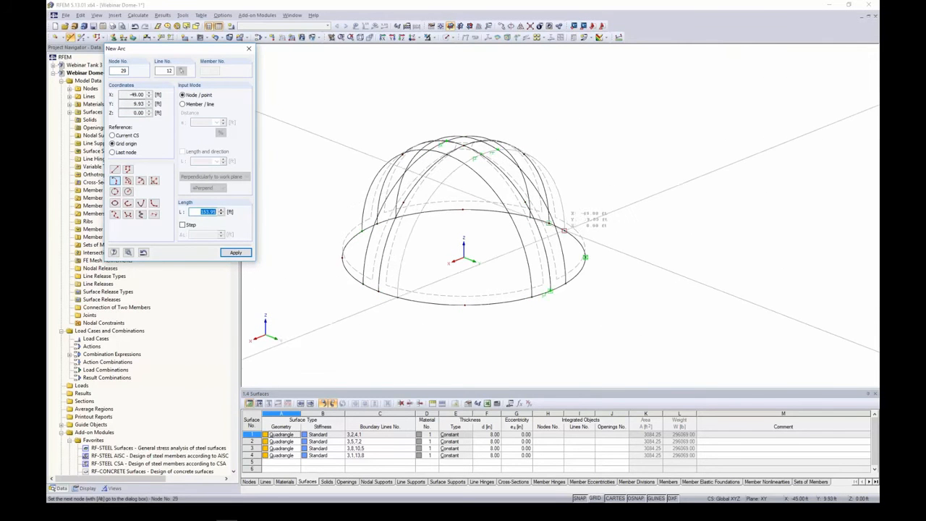
left_click(565, 230)
right_click(589, 201)
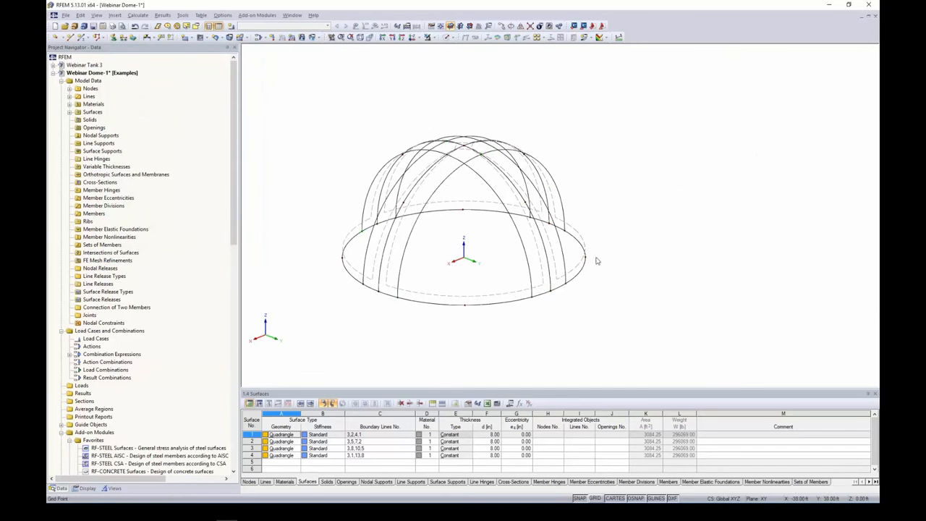
Connect the crossing arcs across the upper part of the dome so that nodes are created at their intersections.
middle_click_drag(444, 247, 477, 269, "ctrl")
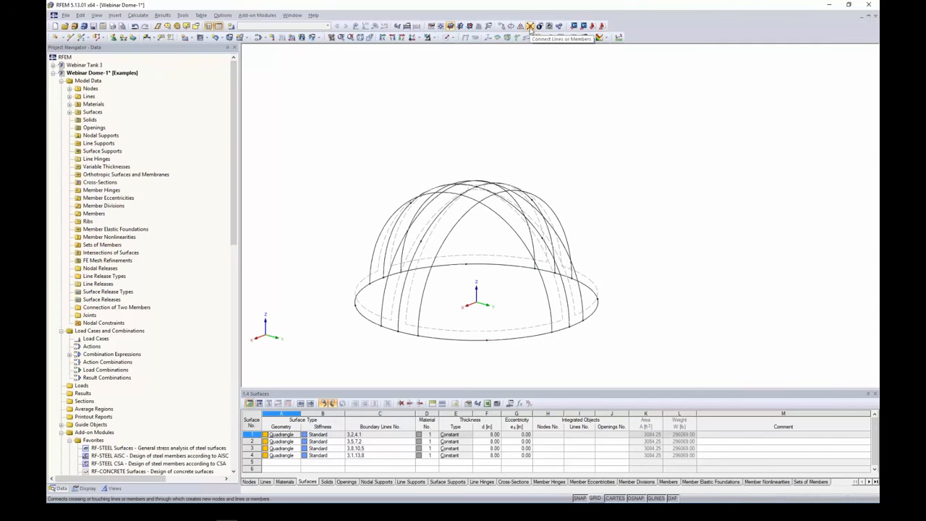
left_click(530, 26)
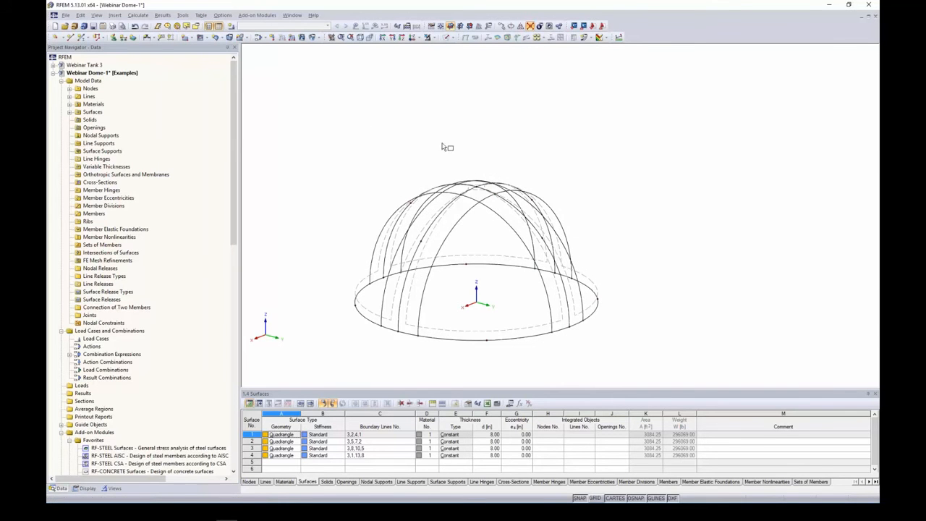
left_click_drag(357, 119, 607, 219)
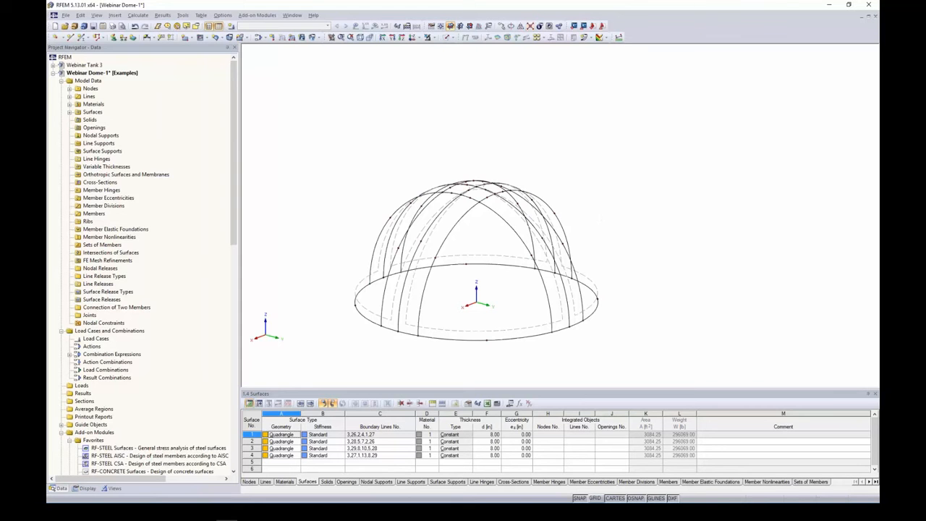
scroll(454, 197, "up", 5)
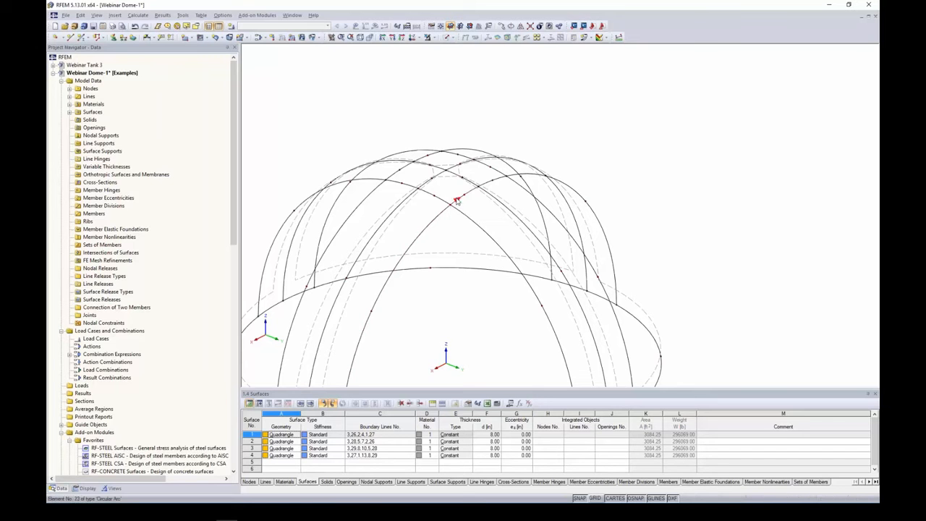
scroll(650, 224, "down", 5)
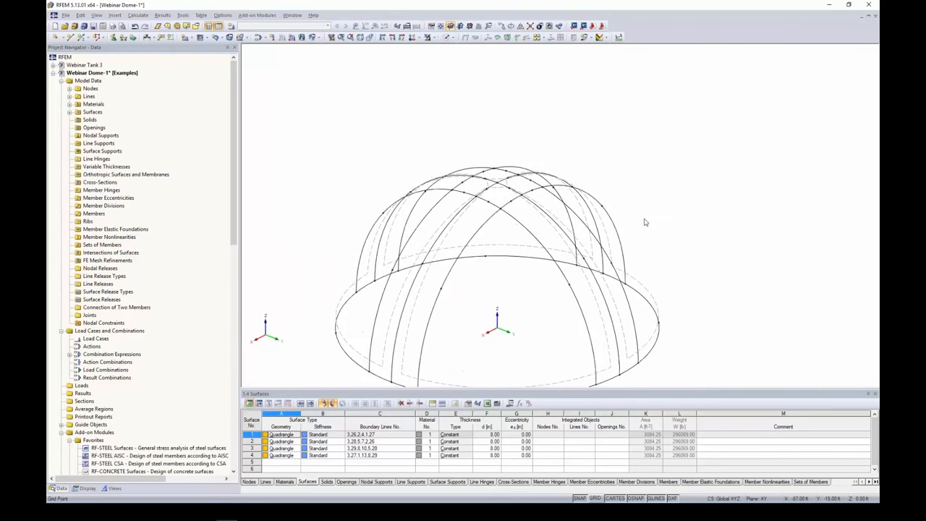
Reverse the line orientation of the four outer segments of the offset arcs on the dome's far sides.
middle_click_drag(592, 192, 540, 246, "ctrl")
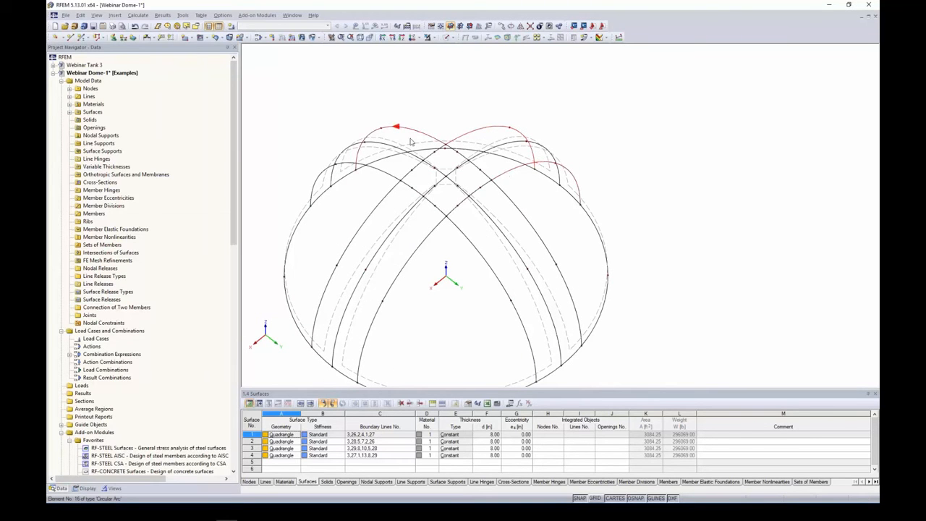
right_click(386, 174)
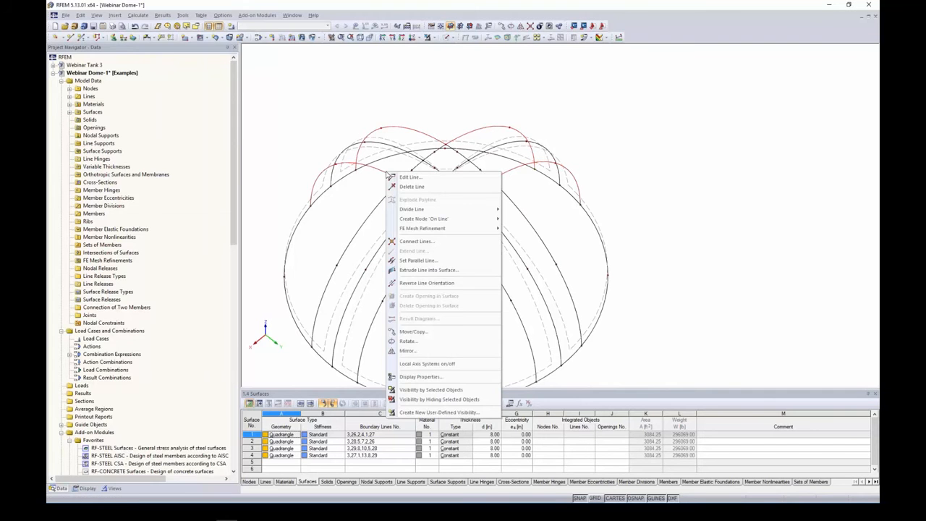
left_click(432, 285)
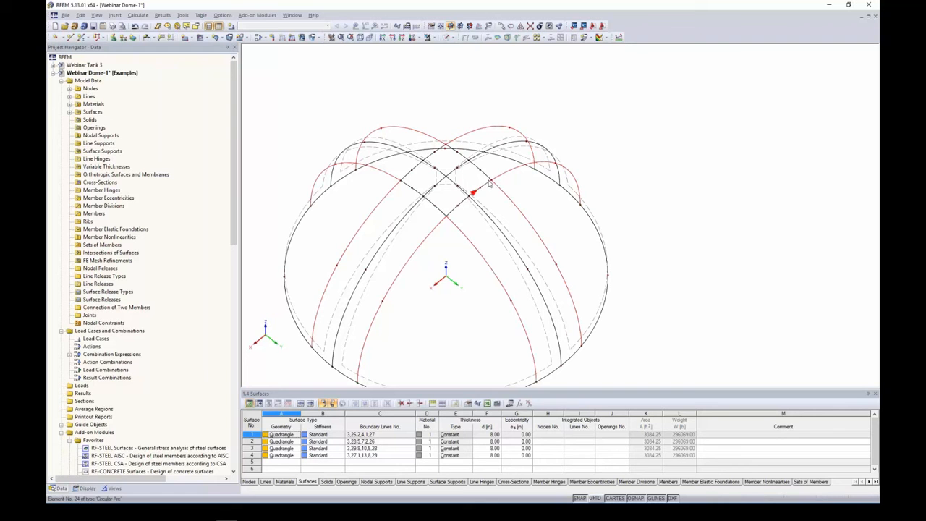
Divide the eight outer offset arc segments (lines 6, 9, 11, 12, 16, 19, 22, 25) by distance, 10 ft from the line end.
right_click(439, 229)
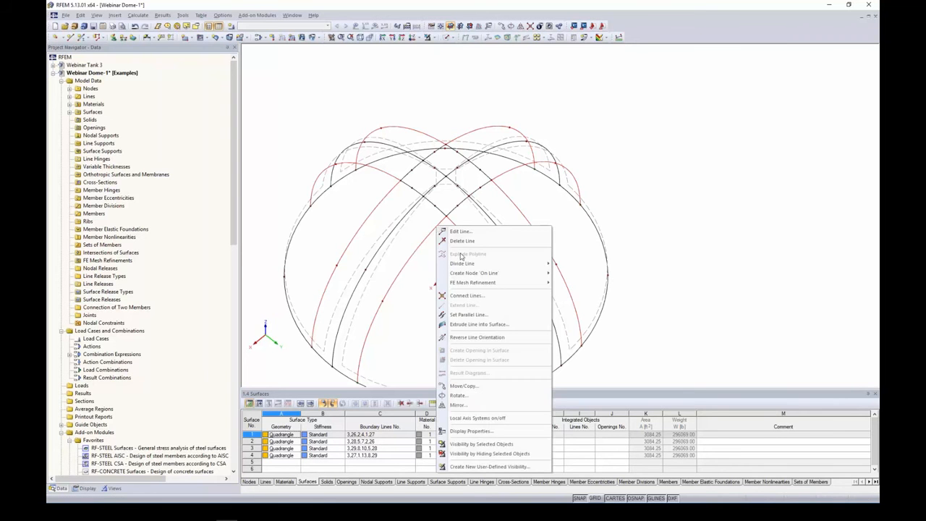
mouse_move(466, 266)
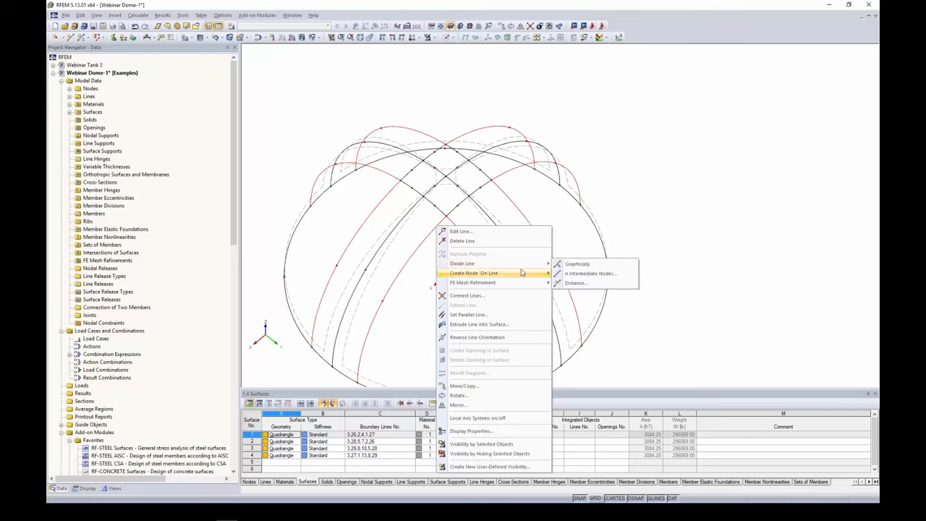
left_click(575, 283)
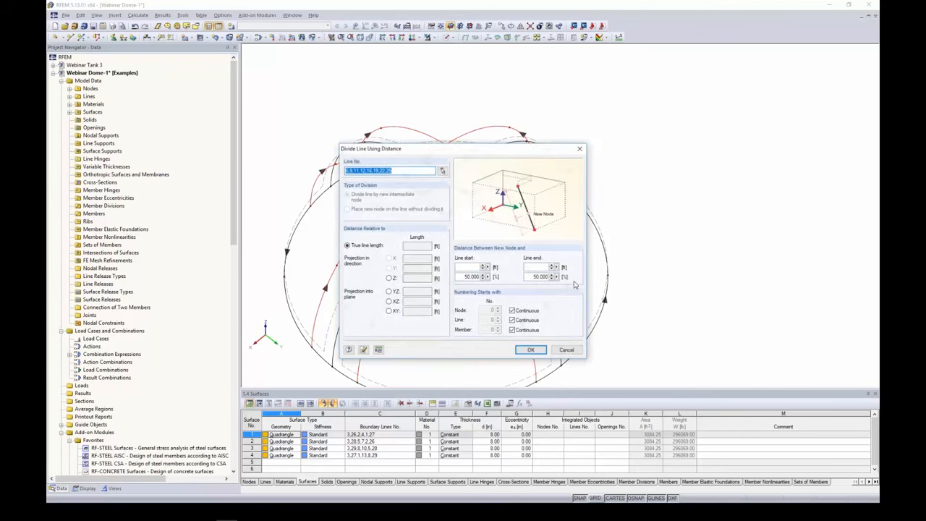
left_click_drag(499, 152, 598, 125)
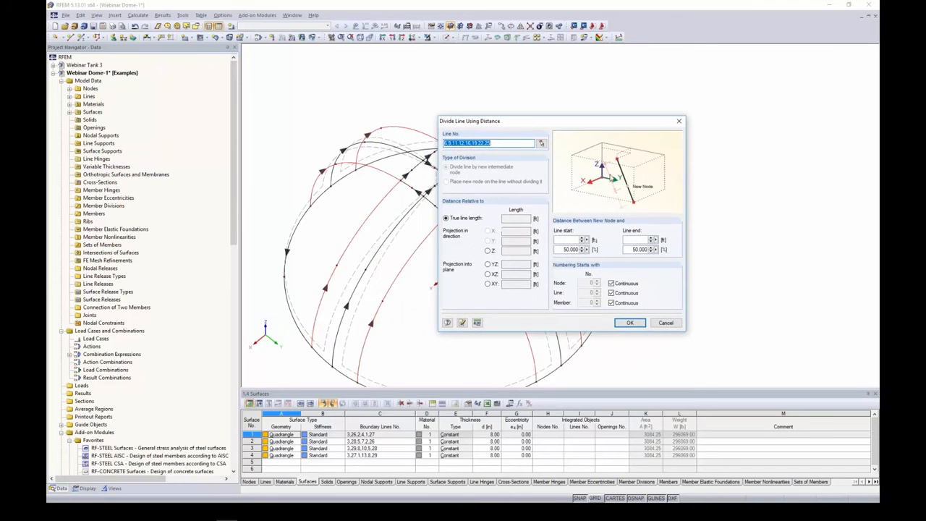
left_click(642, 238)
type("10")
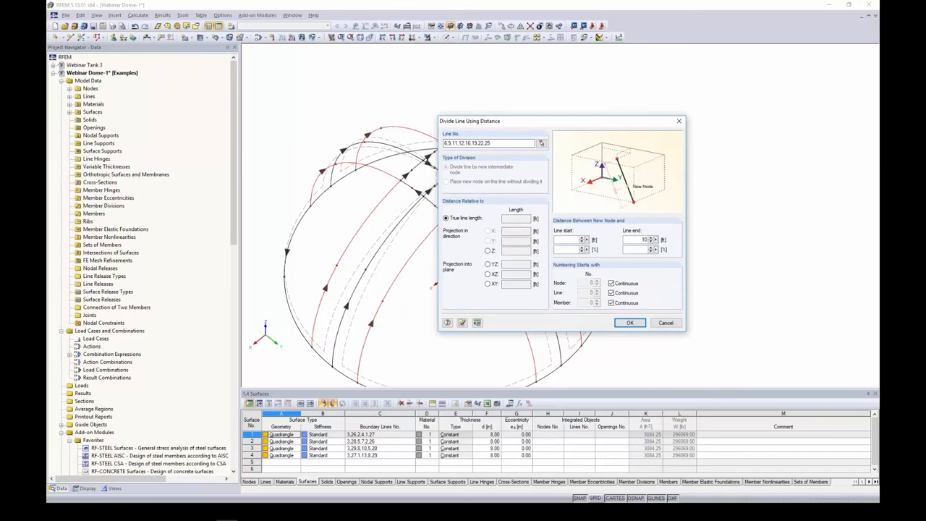
key("Return")
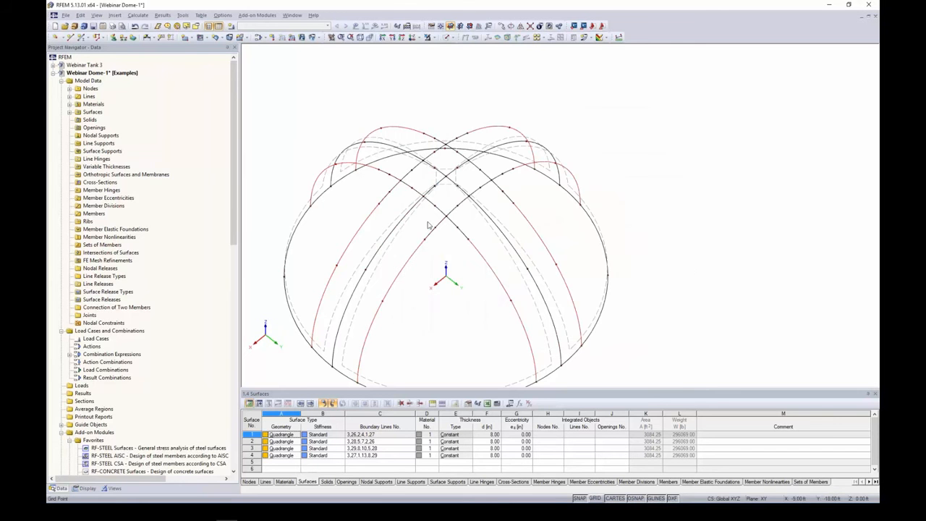
Delete the lower segments of the two arcs at Y 9.93 and -9.93 ft, keeping their short pieces near the apex.
scroll(430, 239, "up", 3)
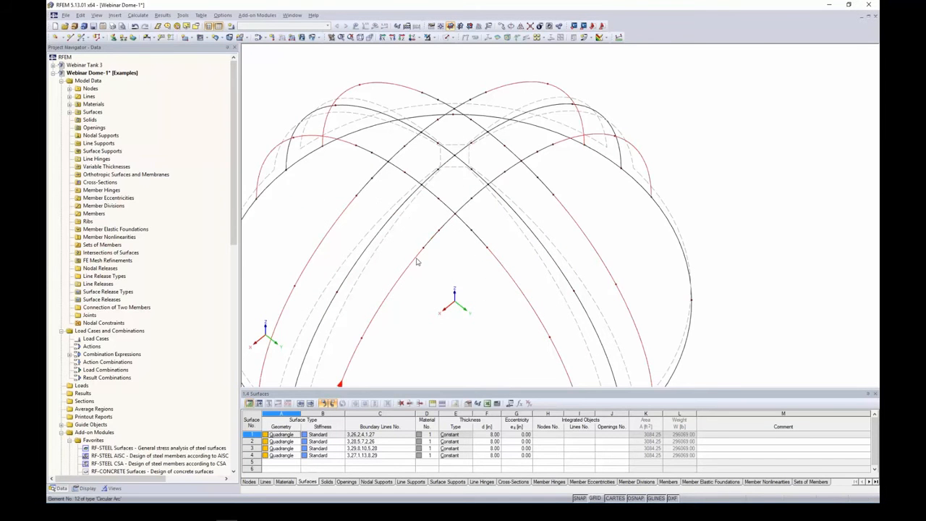
scroll(450, 258, "down", 4)
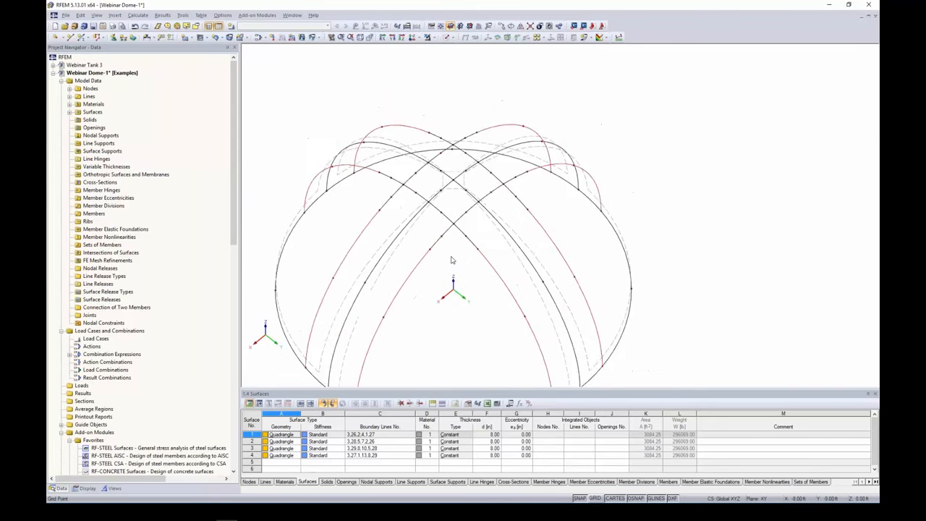
middle_click_drag(453, 253, 618, 95, "ctrl")
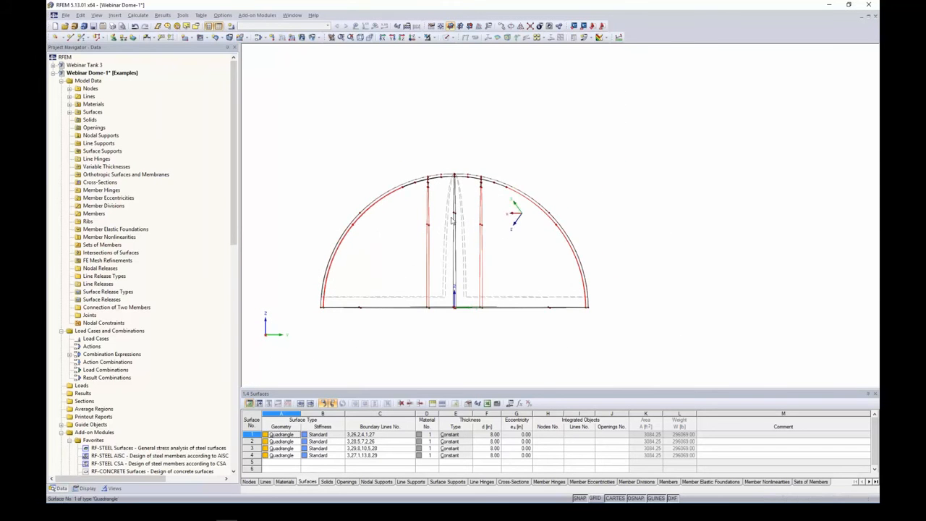
scroll(430, 242, "up", 4)
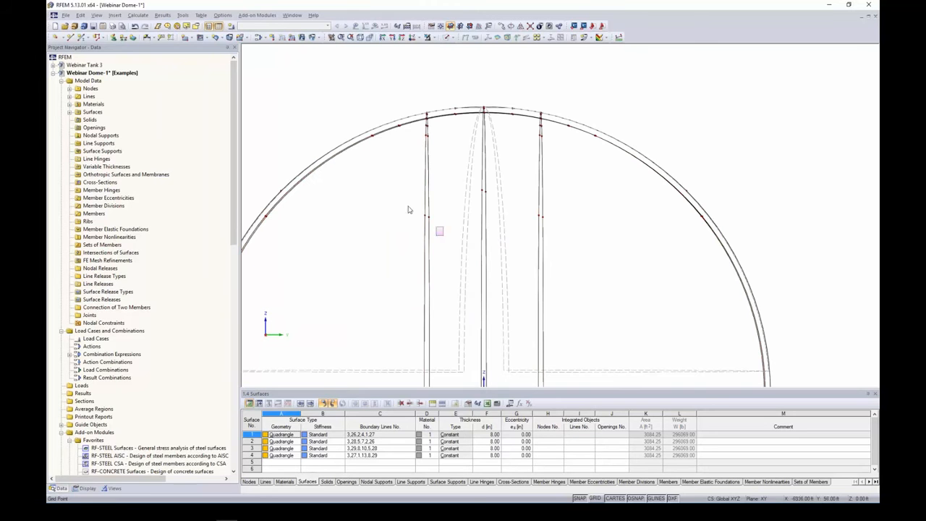
left_click(424, 214)
left_click(527, 206, "ctrl")
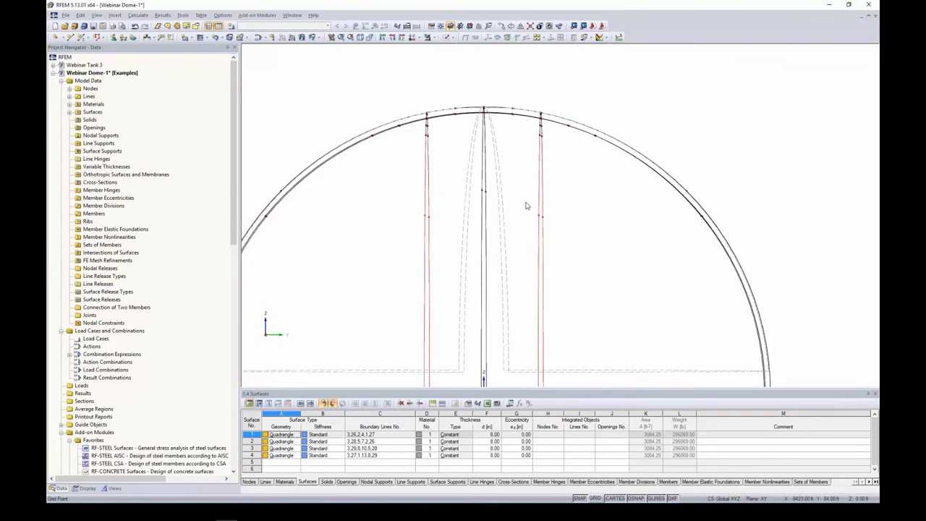
key("Delete")
Delete the lower segments of the other pair of offset arcs, running in the Y direction, keeping their short pieces near the apex.
middle_click_drag(384, 237, 435, 235, "ctrl")
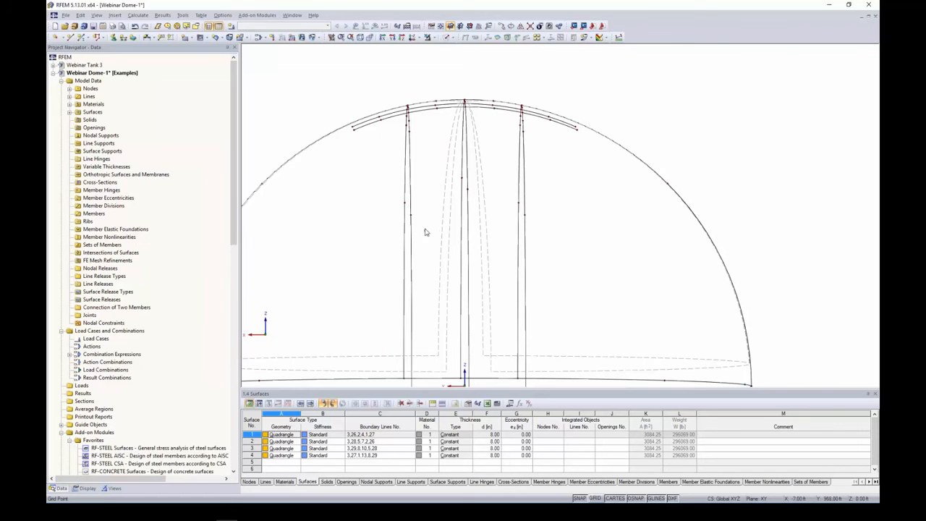
left_click(405, 202)
left_click_drag(504, 189, 503, 191, "ctrl")
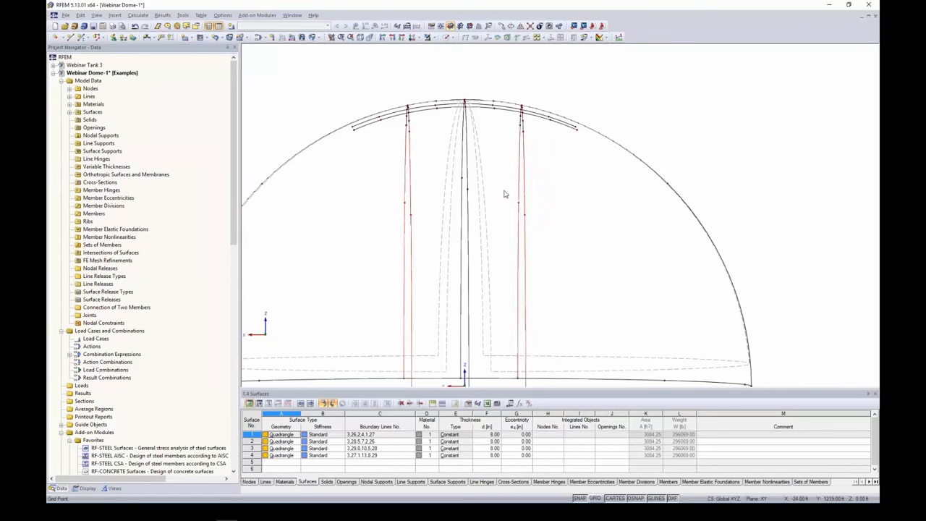
key("Delete")
scroll(488, 197, "down", 3)
middle_click_drag(487, 200, 554, 172, "ctrl")
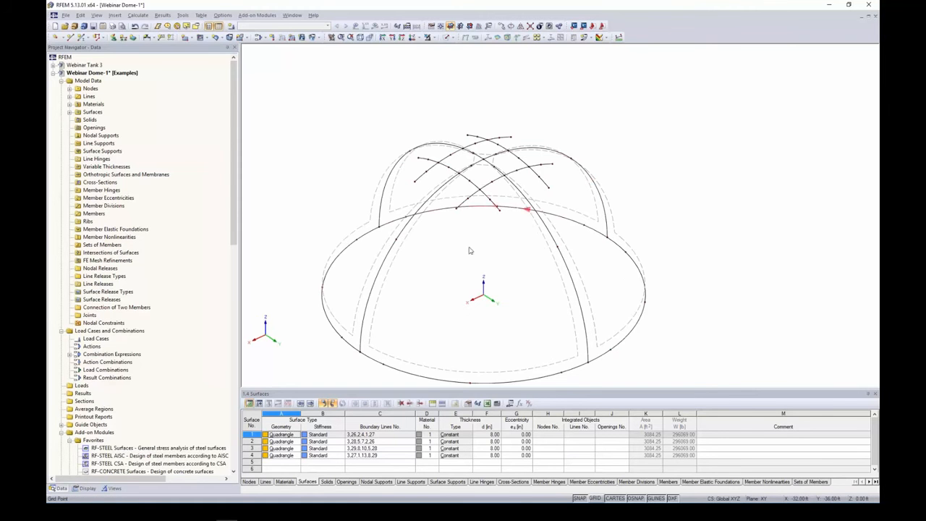
Switch the model display from wireframe to a shaded solid rendering of the dome surfaces.
middle_click_drag(471, 248, 479, 264, "ctrl")
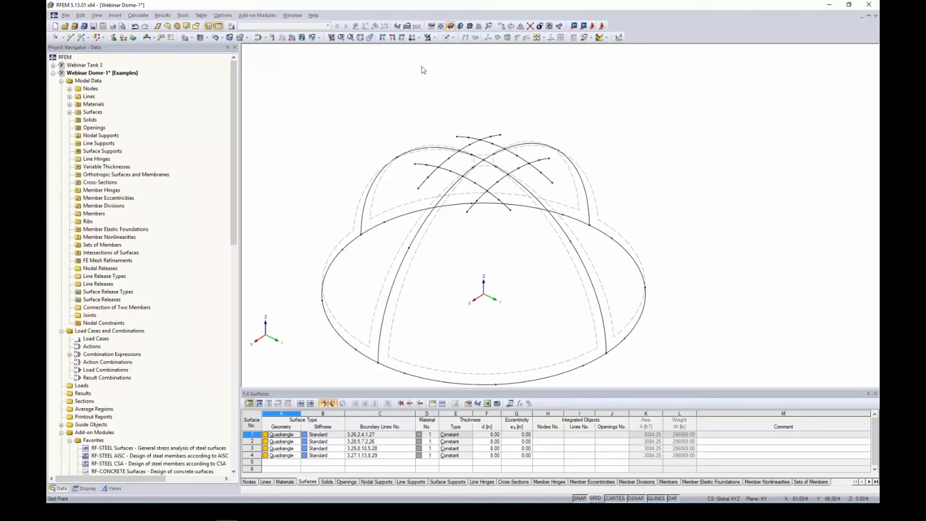
left_click(454, 37)
left_click(455, 68)
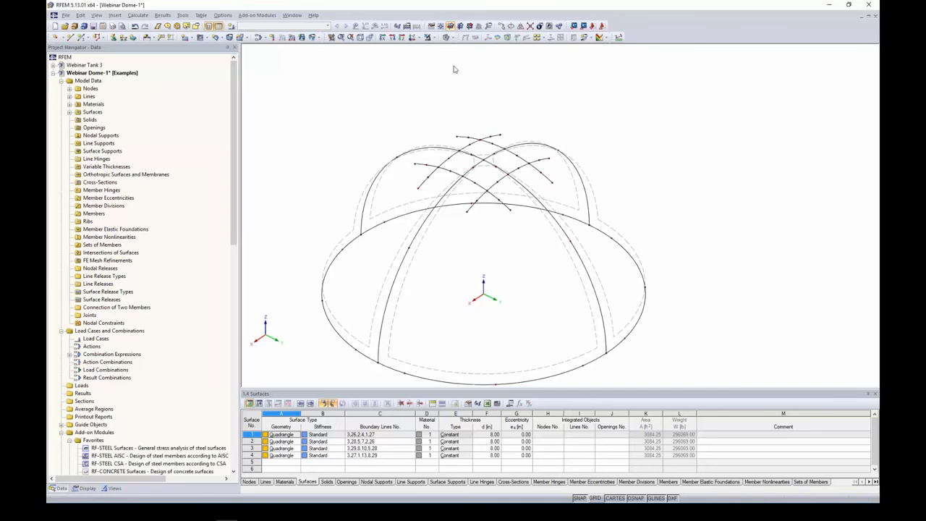
middle_click_drag(341, 139, 369, 126, "ctrl")
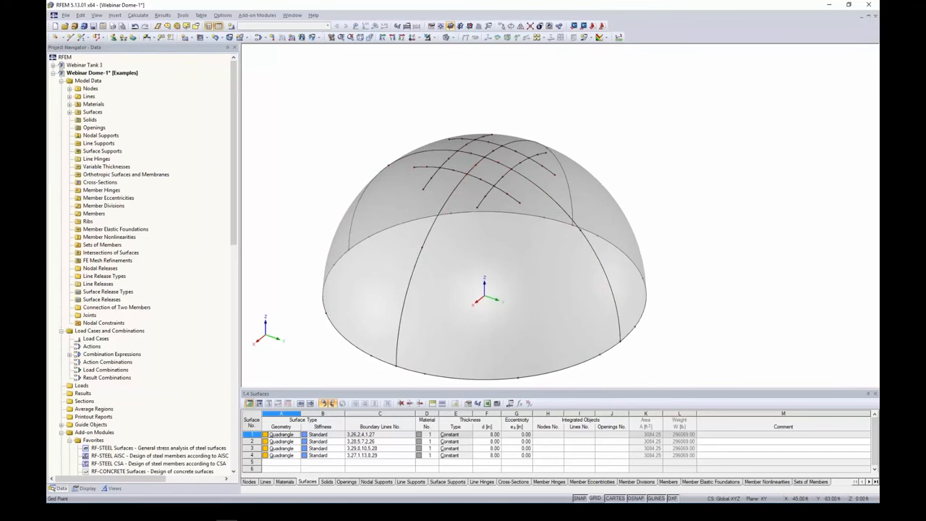
Integrate the four short offset arc segments, lines 17, 23, 30 and 33, into dome surface 1.
middle_click_drag(394, 158, 614, 163, "ctrl")
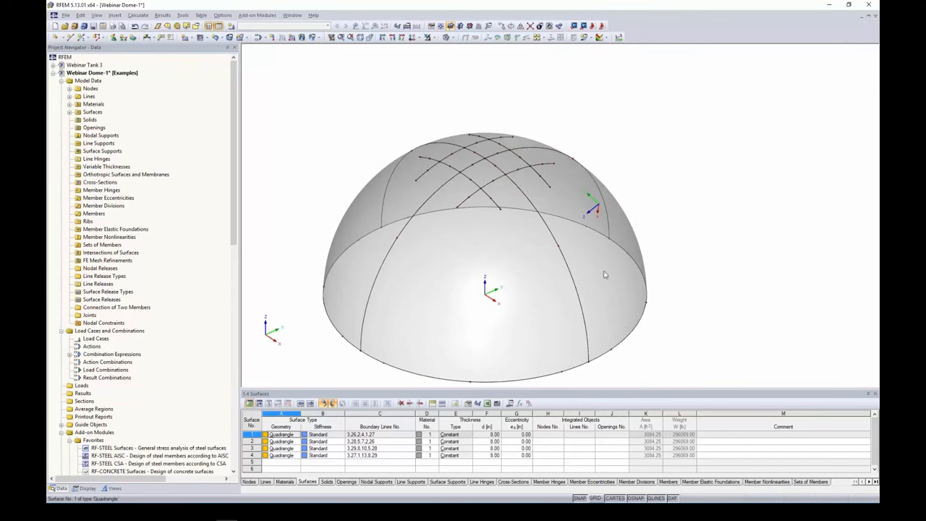
middle_click_drag(604, 275, 506, 318, "ctrl")
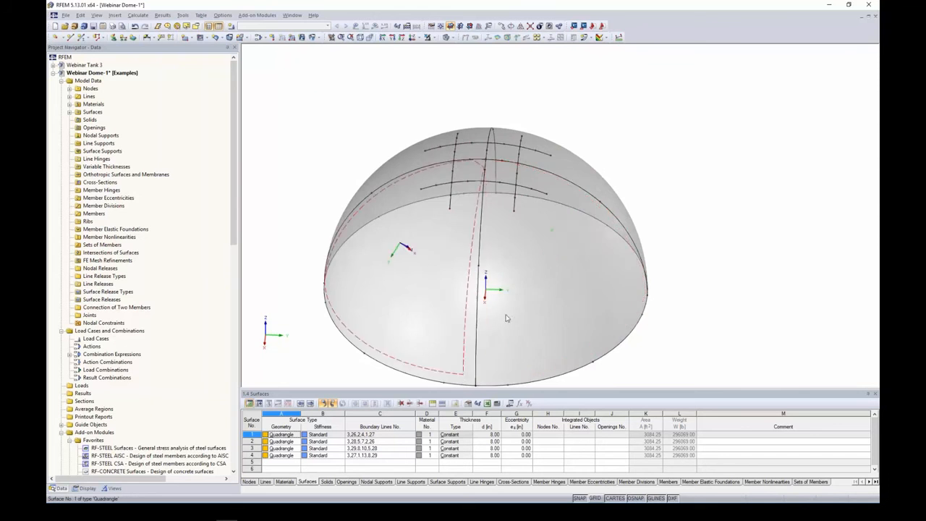
double_click(521, 310)
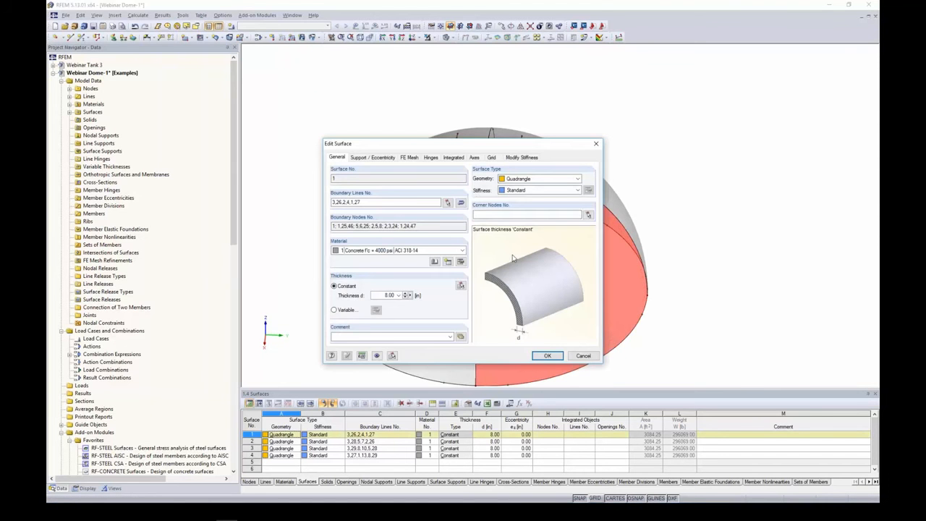
left_click(453, 157)
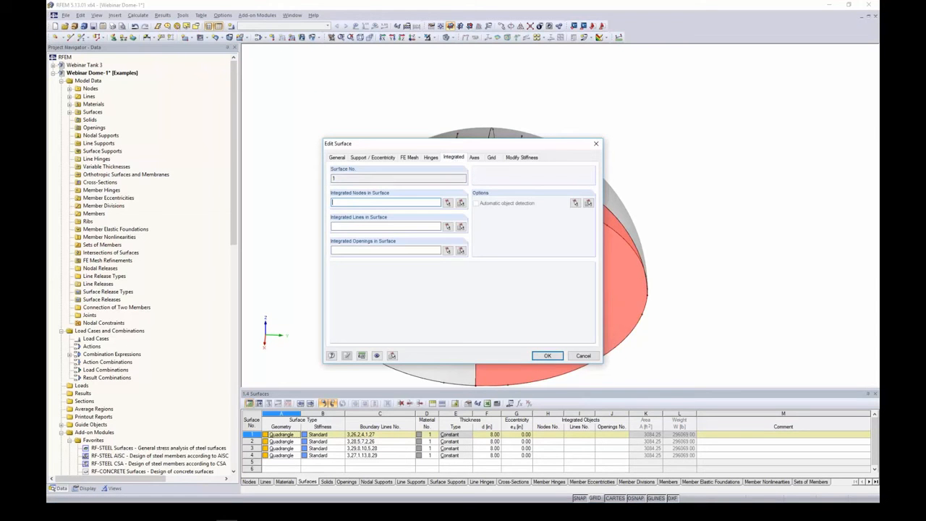
left_click(447, 226)
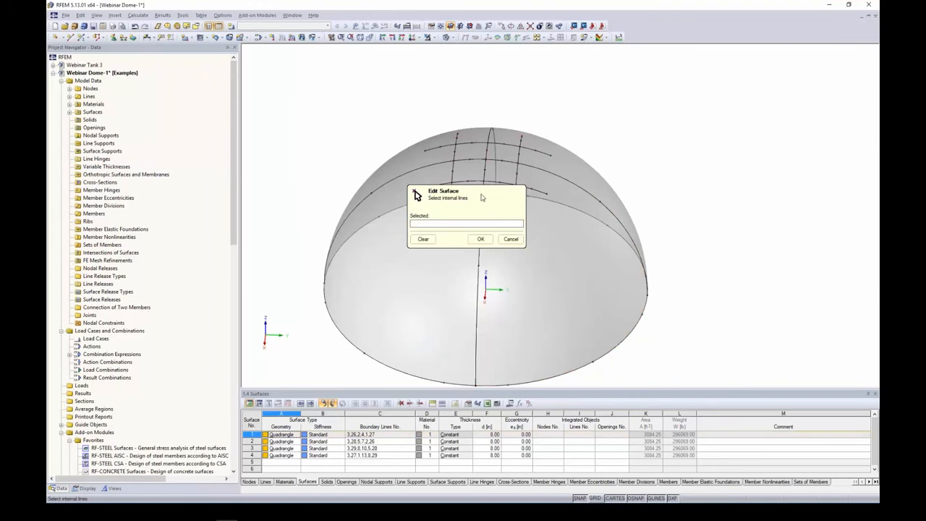
left_click(512, 207)
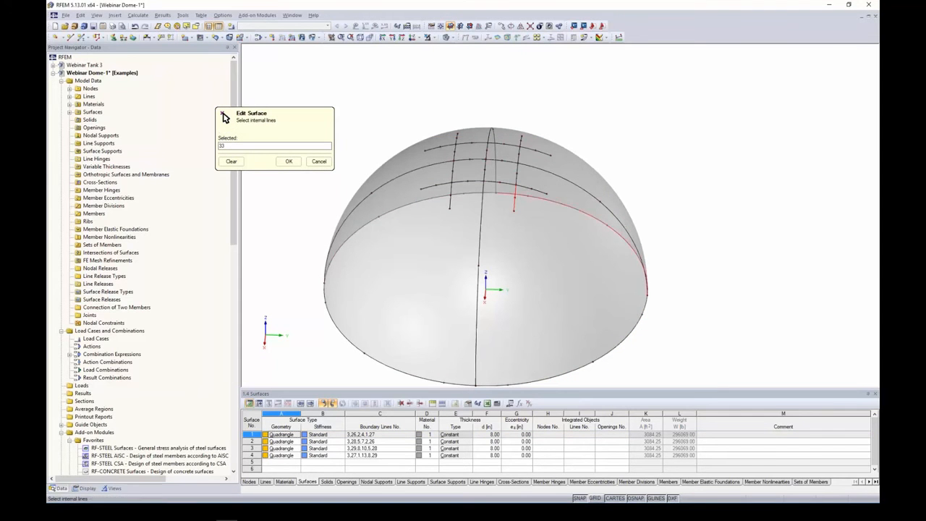
left_click(525, 188)
left_click(517, 175)
left_click(501, 182)
left_click(293, 164)
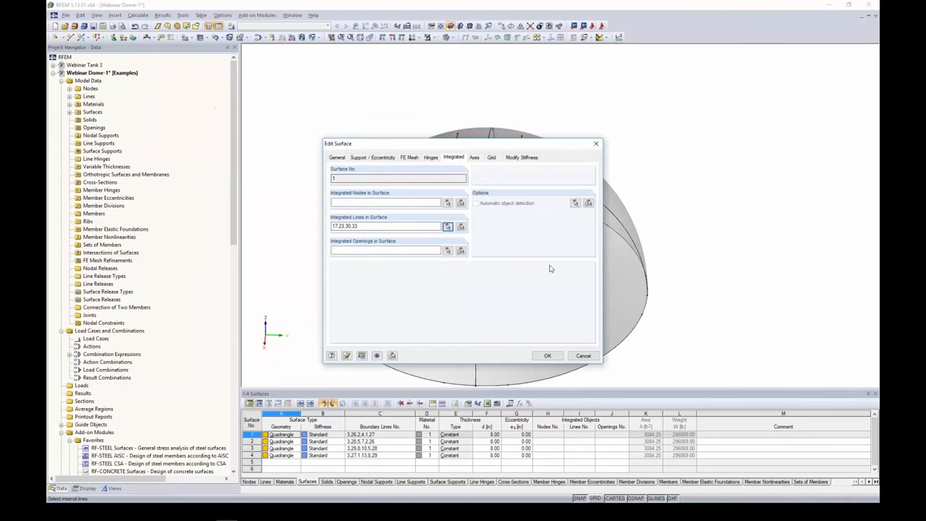
left_click(548, 356)
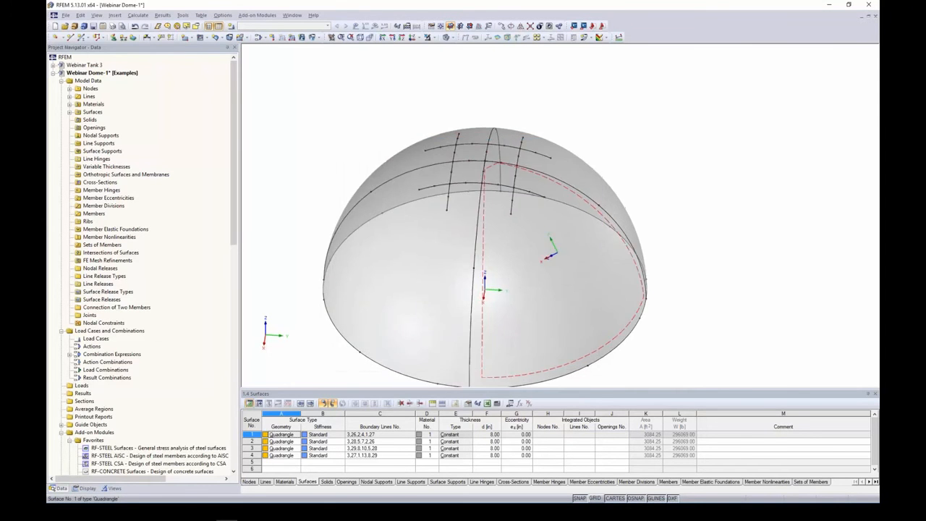
Integrate the offset arc segments, lines 14, 24, 31 and 37, into dome surface 2.
double_click(591, 285)
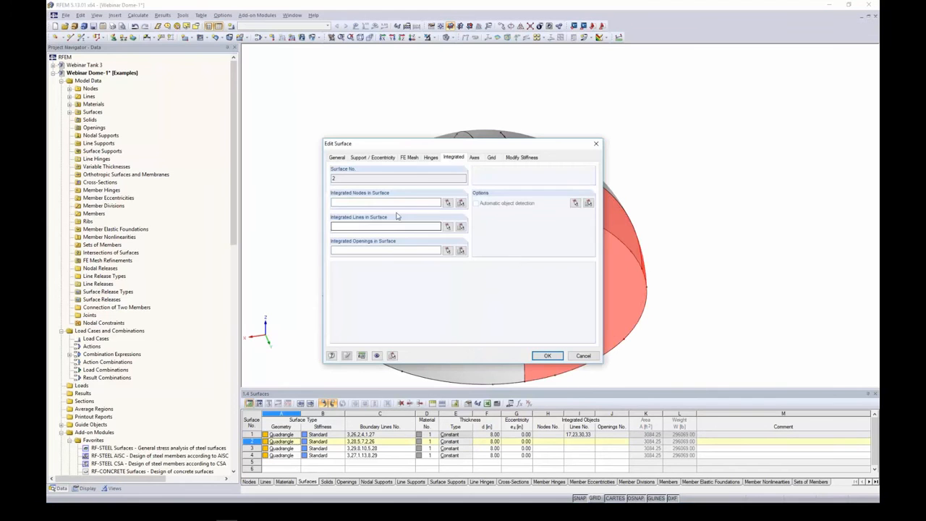
left_click(448, 228)
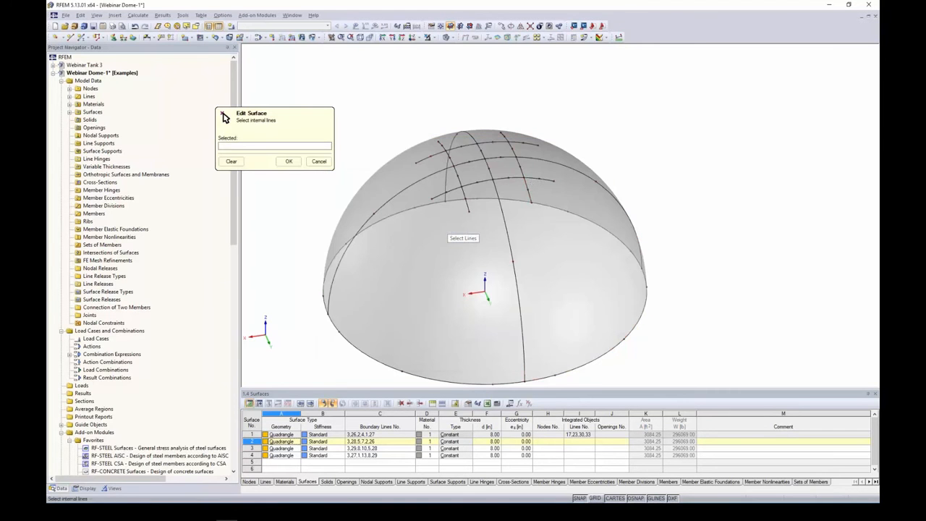
left_click(529, 196)
left_click(544, 179)
left_click(521, 168)
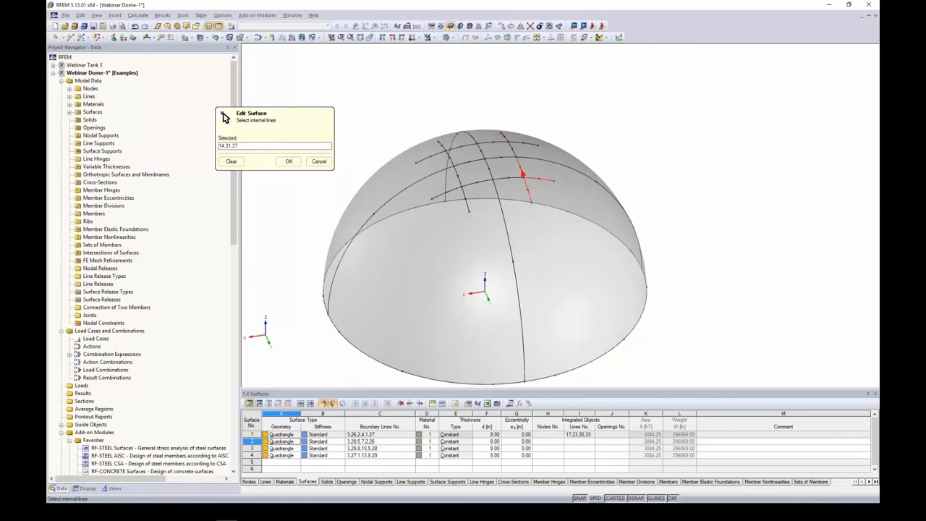
left_click(507, 178)
left_click(289, 161)
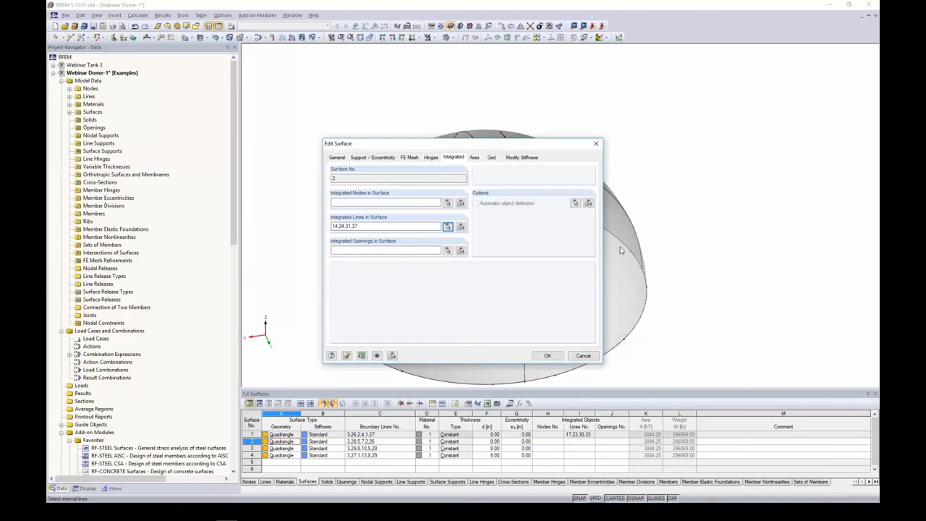
left_click(550, 355)
Integrate the offset arc segments, lines 15, 21, 34 and 36, into dome surface 3.
middle_click_drag(532, 311, 354, 279, "ctrl")
double_click(582, 295)
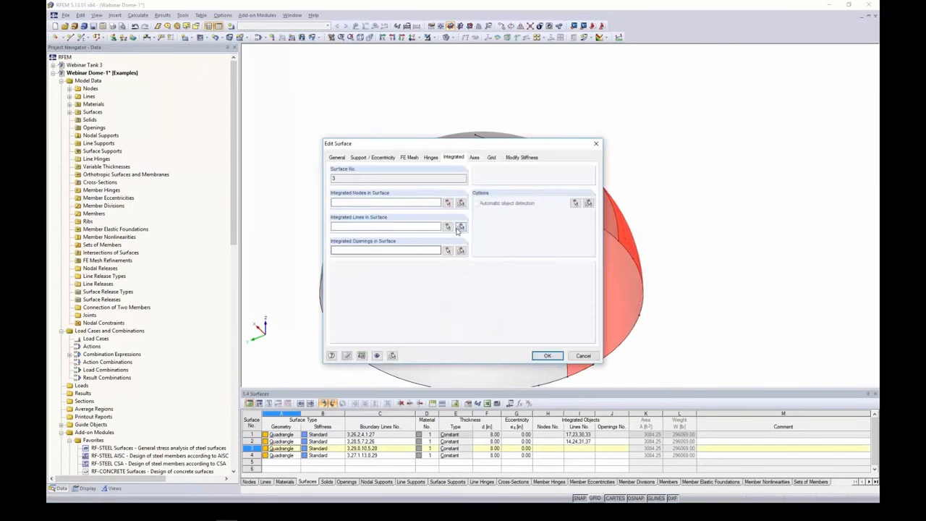
left_click(447, 226)
left_click(512, 179)
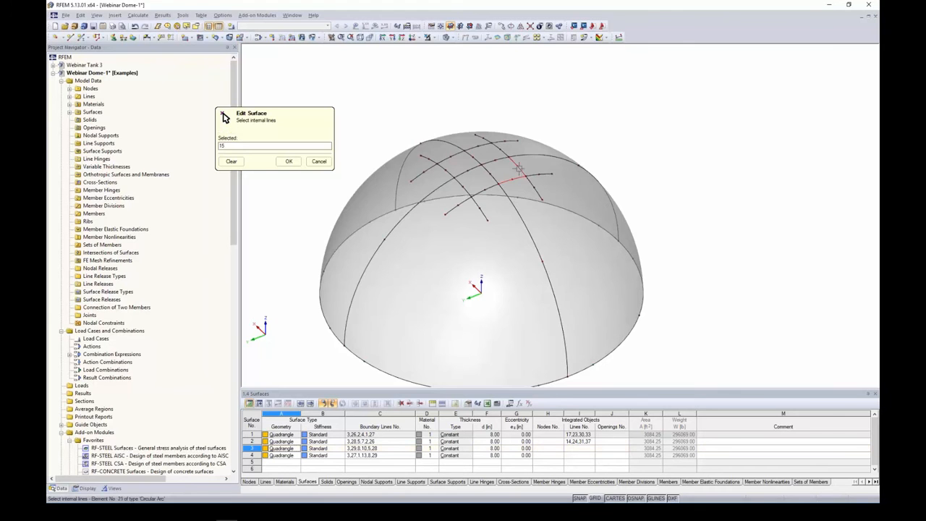
left_click(517, 166)
left_click(539, 174)
left_click(534, 186)
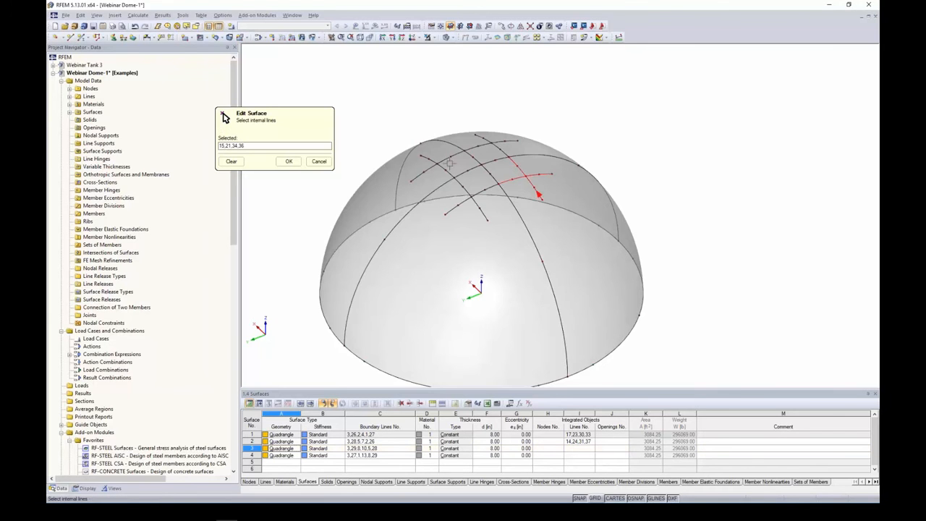
left_click(289, 161)
left_click(547, 356)
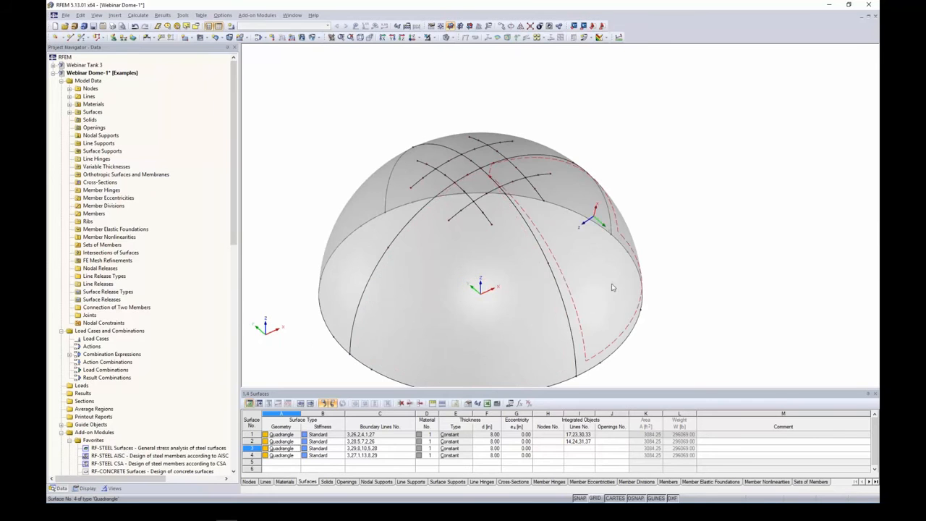
Integrate the offset arc segments, lines 18, 20, 32 and 35, into dome surface 4.
left_click(610, 284)
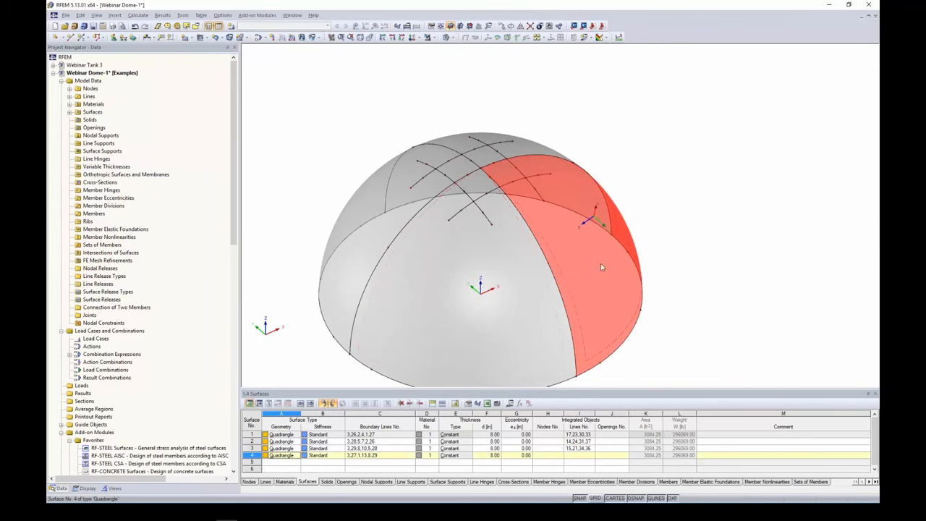
double_click(601, 264)
left_click(447, 227)
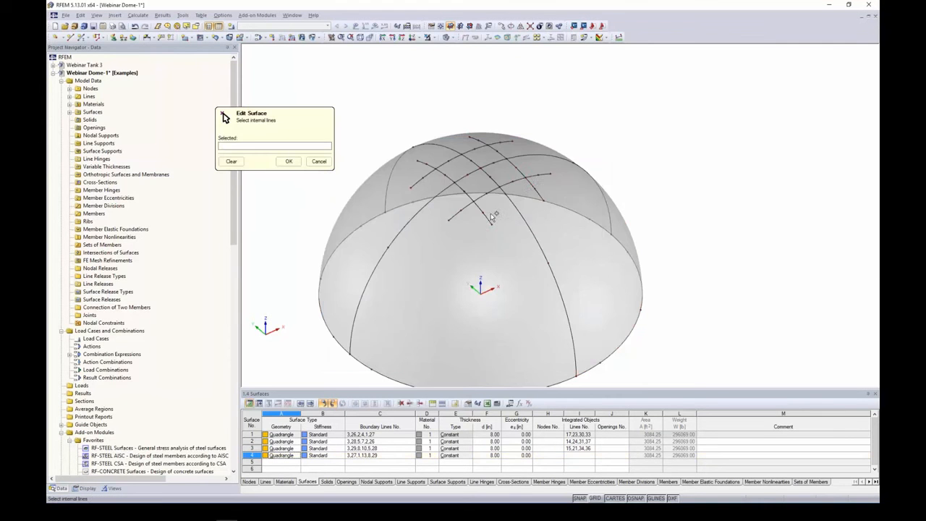
left_click(537, 189)
left_click(546, 175)
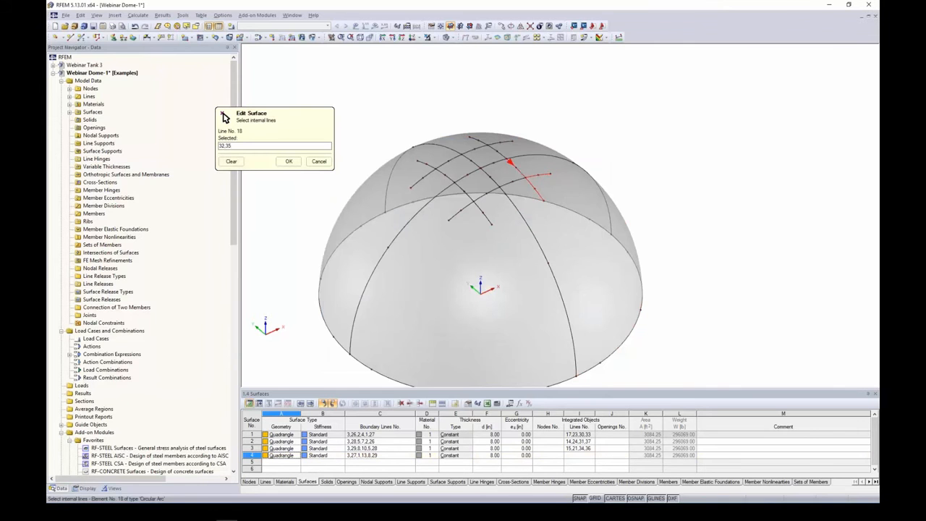
left_click(289, 161)
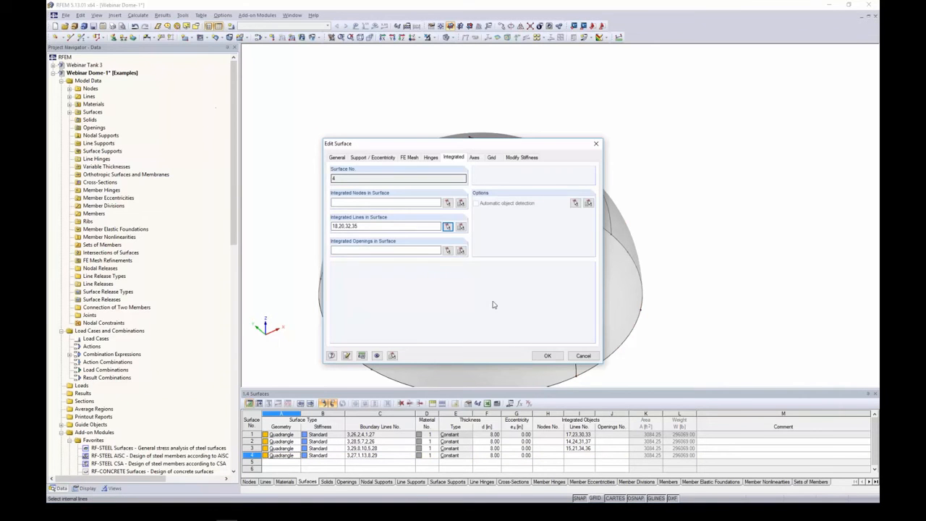
left_click(547, 356)
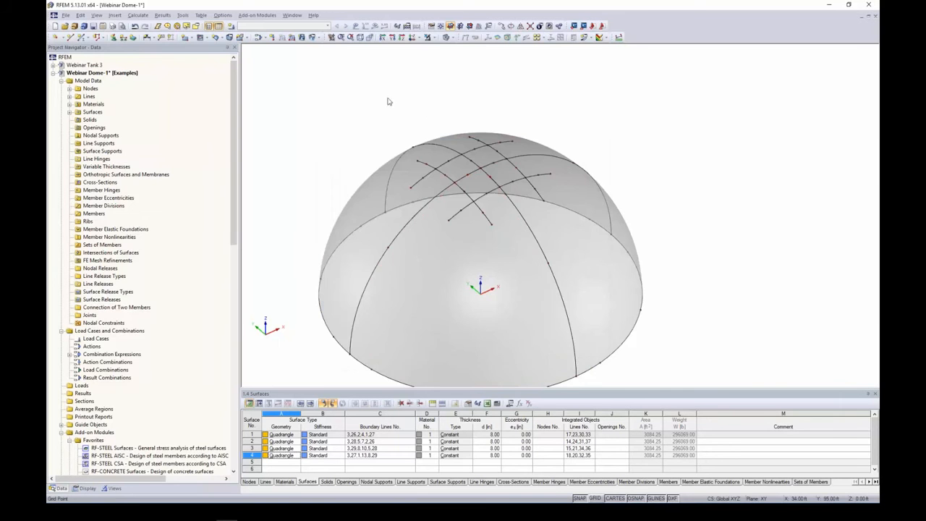
Switch the model display from shaded solid rendering to wireframe.
left_click(446, 37)
left_click(446, 53)
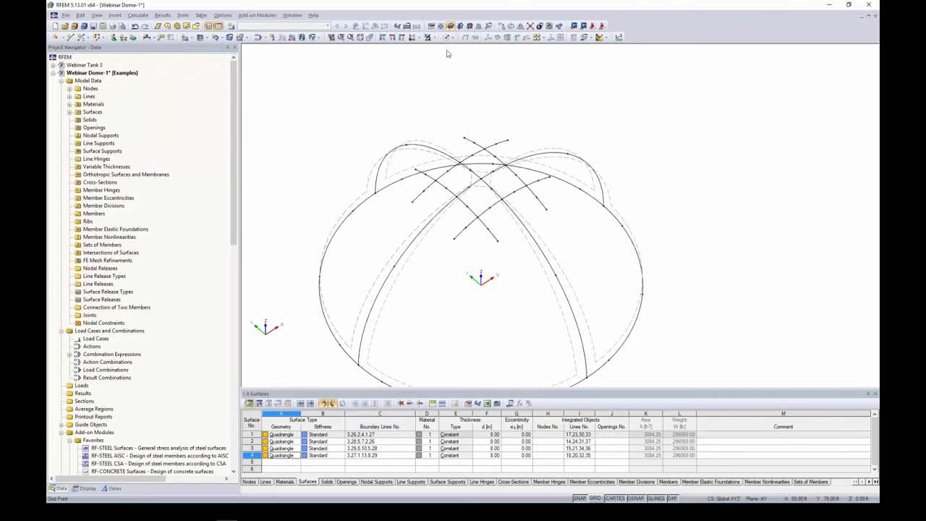
scroll(466, 184, "down", 3)
middle_click_drag(500, 257, 401, 266, "ctrl")
middle_click_drag(441, 181, 593, 296, "ctrl")
scroll(504, 283, "up", 3)
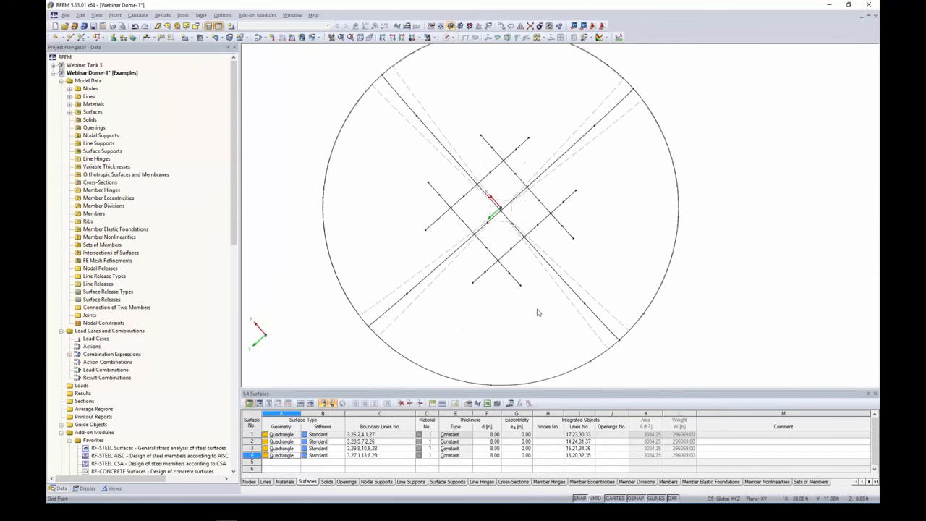
left_click_drag(541, 310, 470, 256)
left_click_drag(595, 247, 479, 122)
left_click_drag(467, 215, 428, 194)
middle_click_drag(465, 301, 481, 130, "ctrl")
right_click(542, 149)
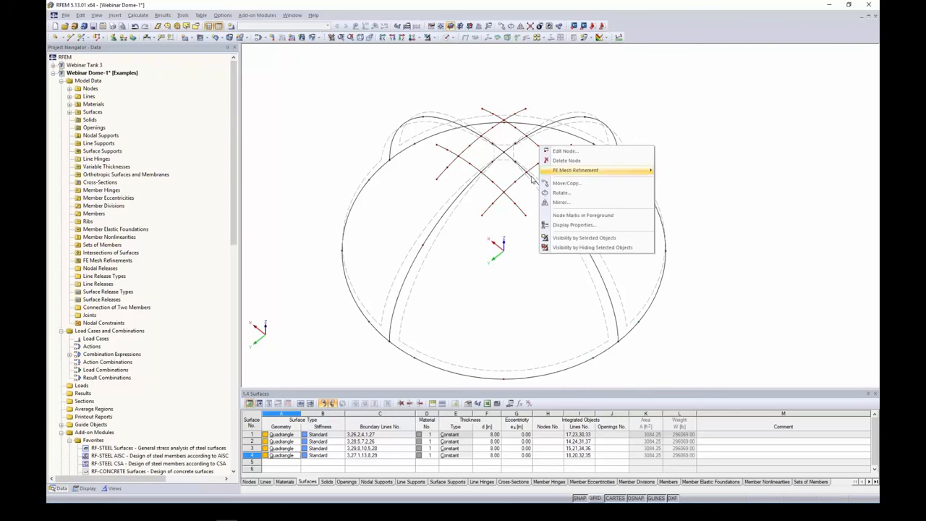
left_click(653, 95)
Select the sixteen short offset arc segments around the apex and make a member available on these lines (14, 15, 17, 18, 20, 21, 23, 24, 30-37).
middle_click_drag(539, 107, 514, 262, "ctrl")
left_click_drag(521, 283, 476, 247)
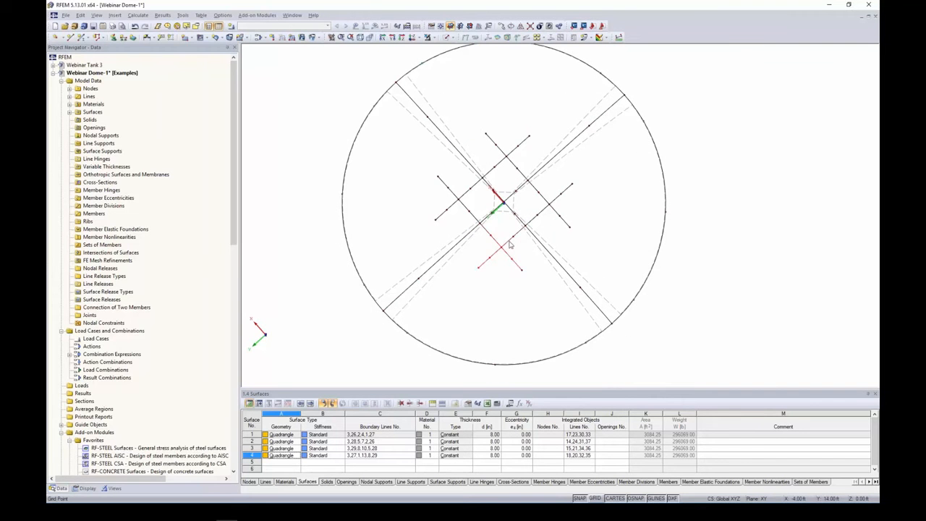
left_click_drag(593, 236, 484, 121)
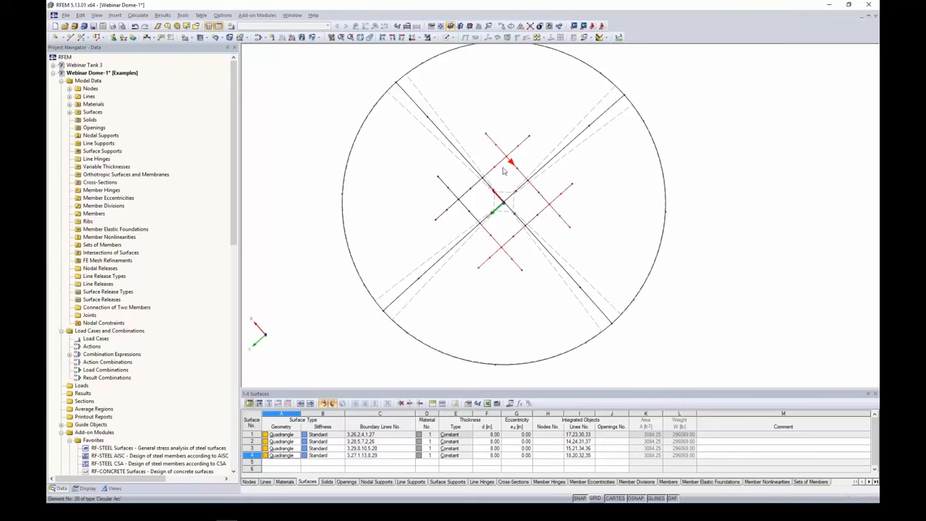
left_click_drag(473, 208, 440, 188)
middle_click_drag(497, 315, 516, 280, "ctrl")
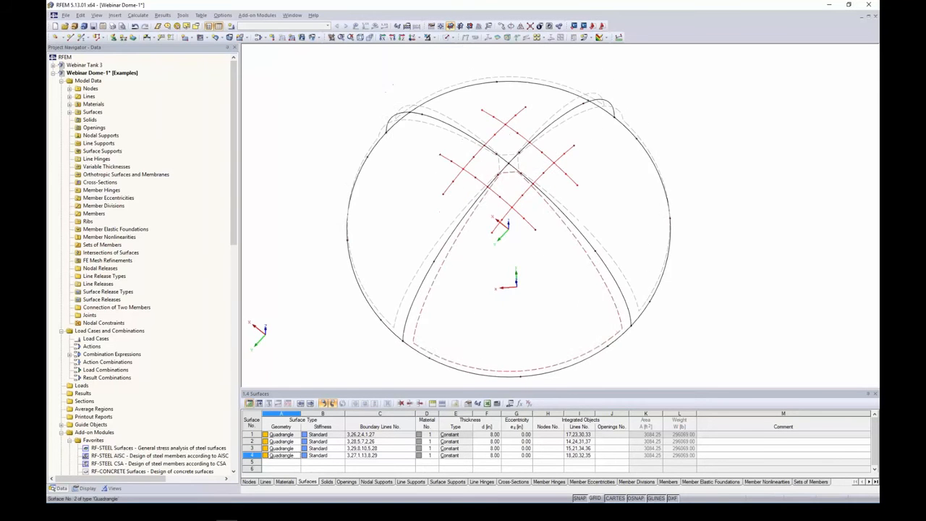
right_click(510, 129)
mouse_move(567, 138)
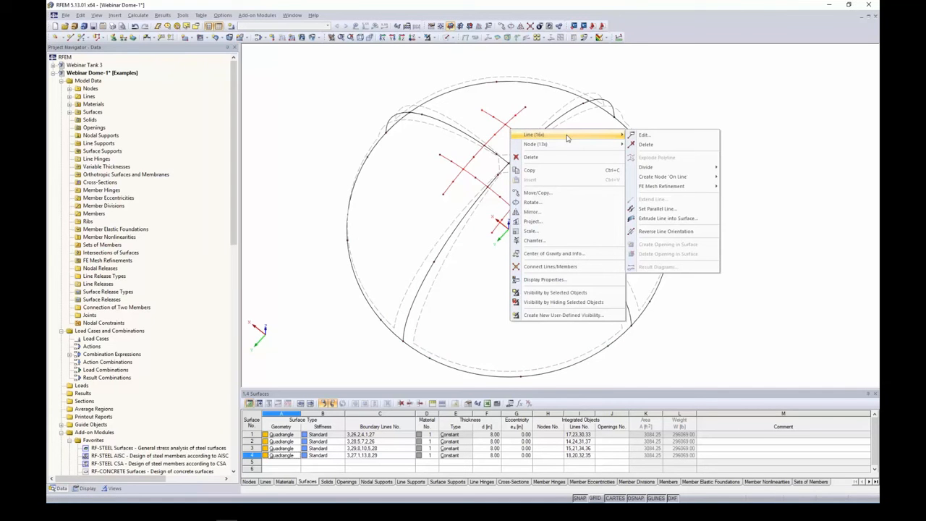
left_click(641, 134)
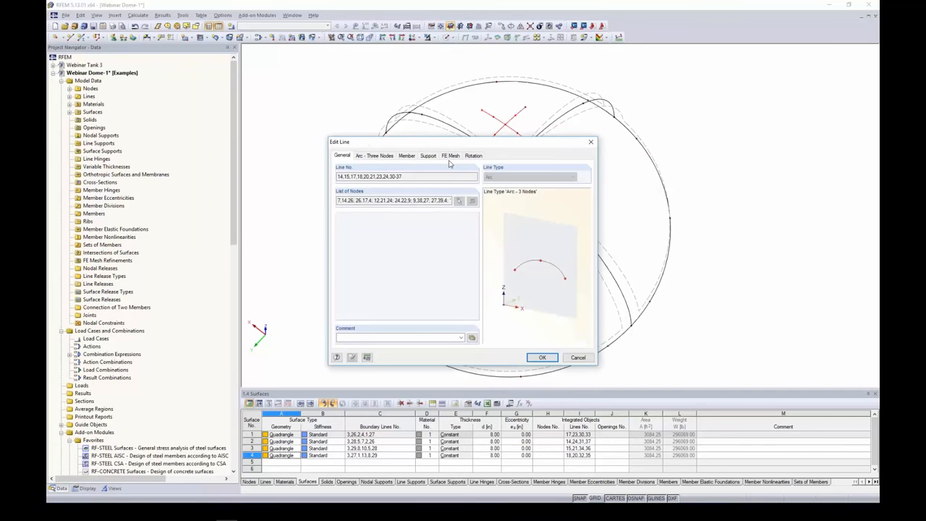
left_click(407, 156)
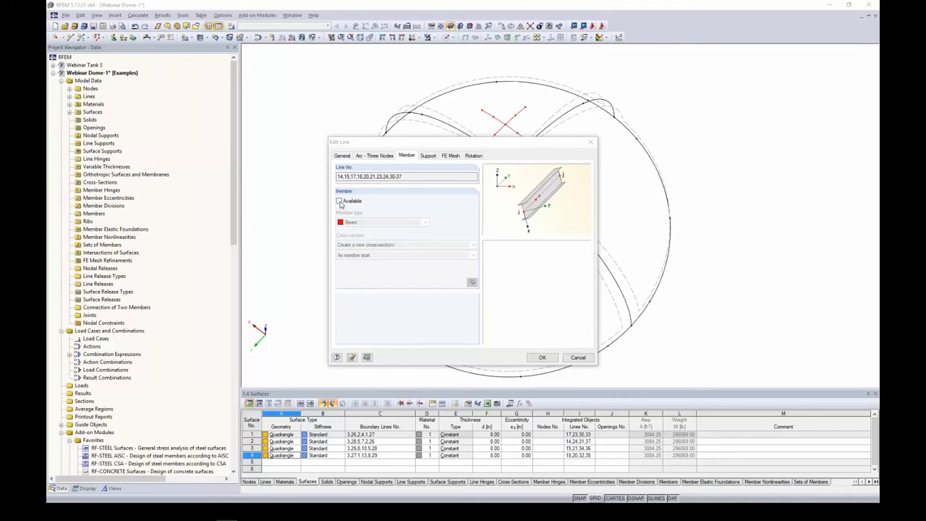
left_click(339, 202)
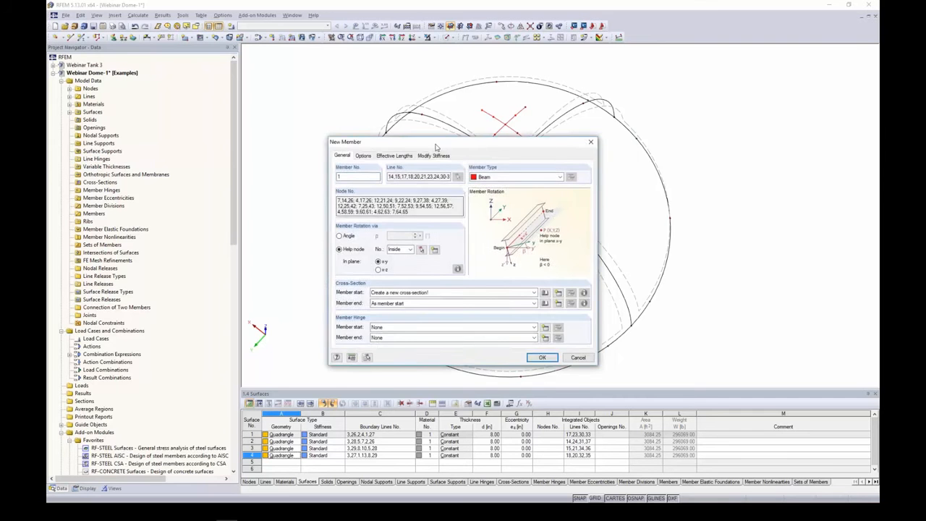
Set the new member's type to Rib on the +z side of the surface, with integration widths of 2 ft on both sides.
left_click_drag(436, 146, 540, 136)
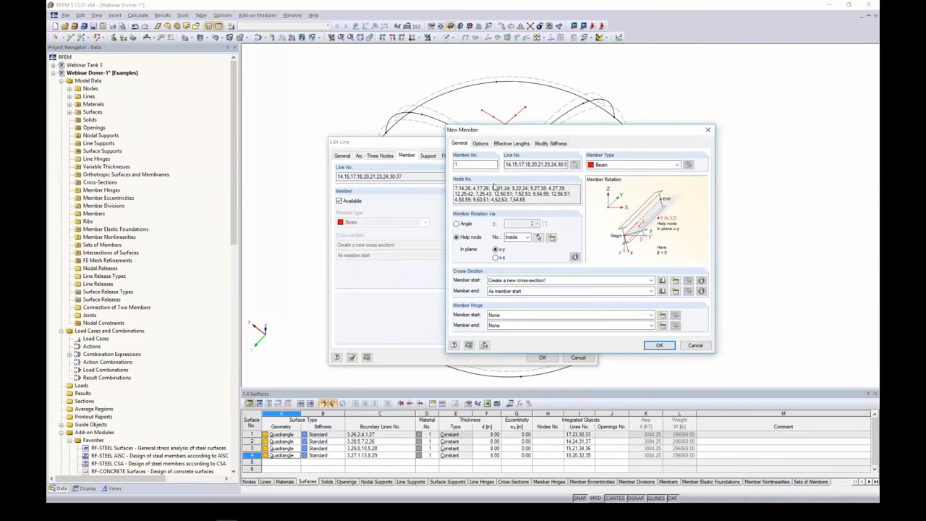
left_click(608, 165)
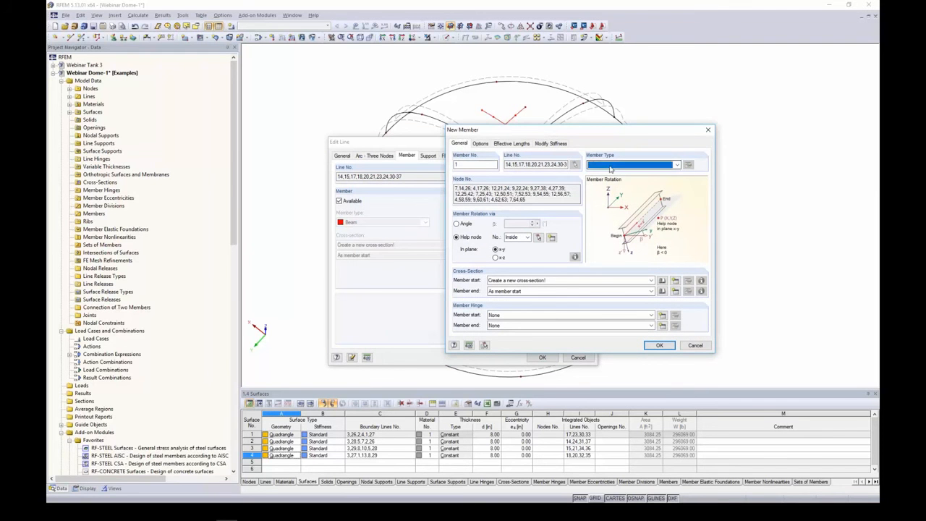
left_click(608, 187)
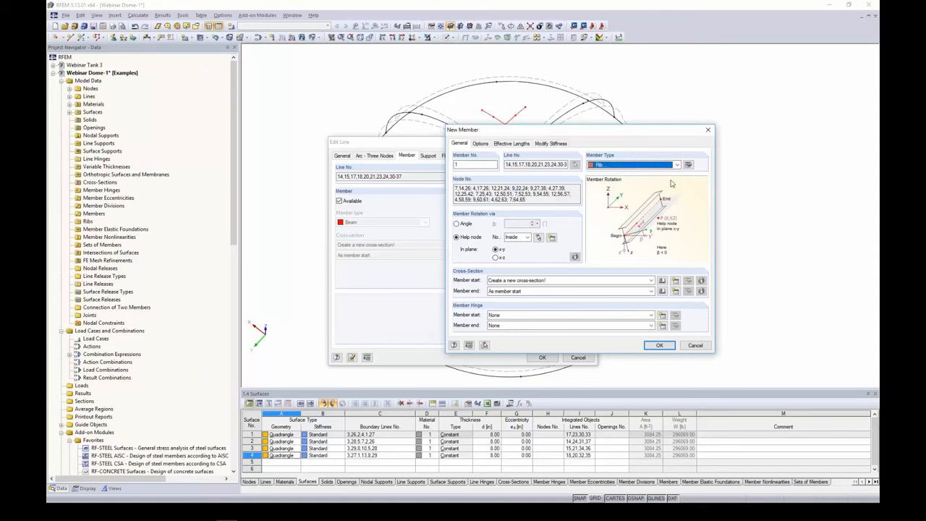
left_click(688, 165)
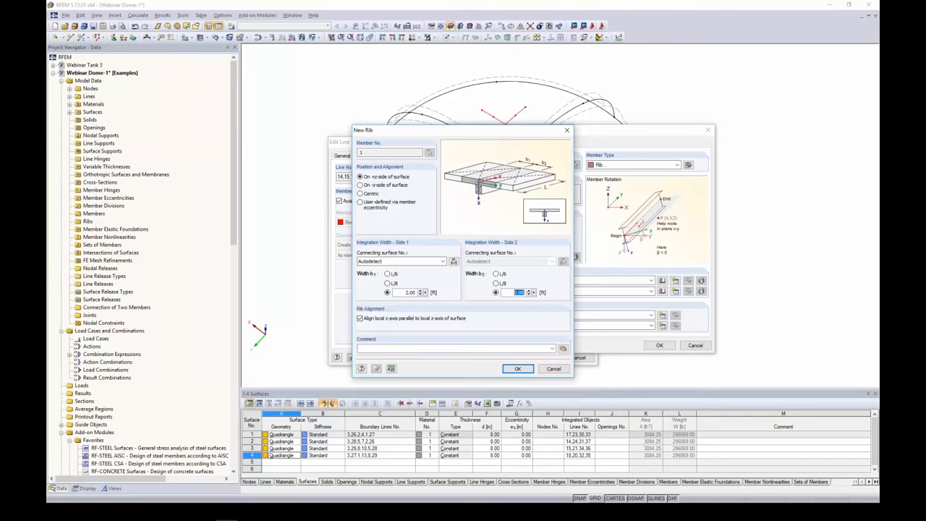
type("2")
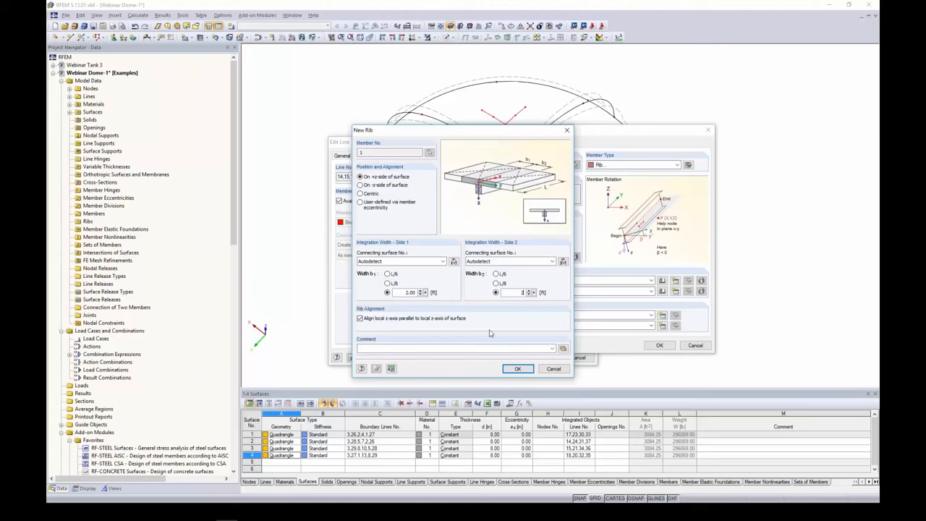
left_click(517, 368)
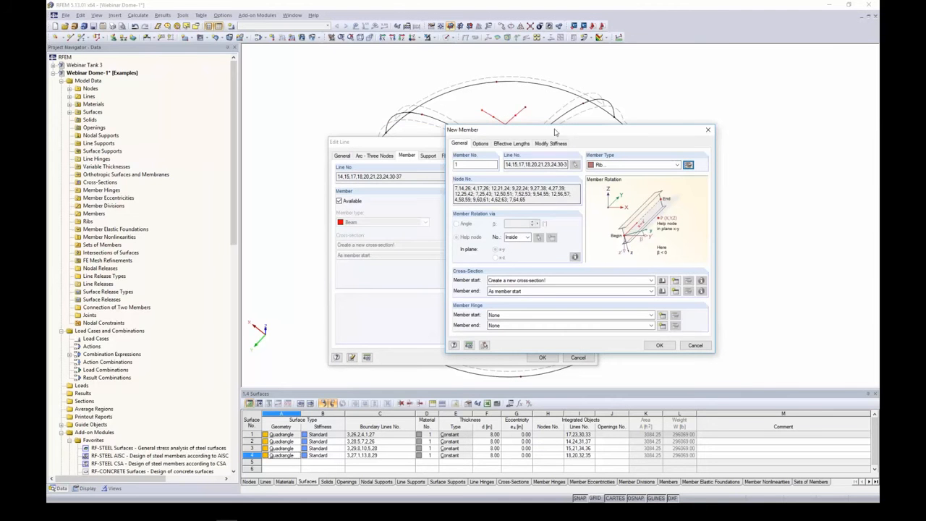
Assign the ribs a solid rectangular cross-section 10 in wide and 18 in high in Concrete f'c = 4000 psi, and create the members.
left_click_drag(554, 131, 463, 113)
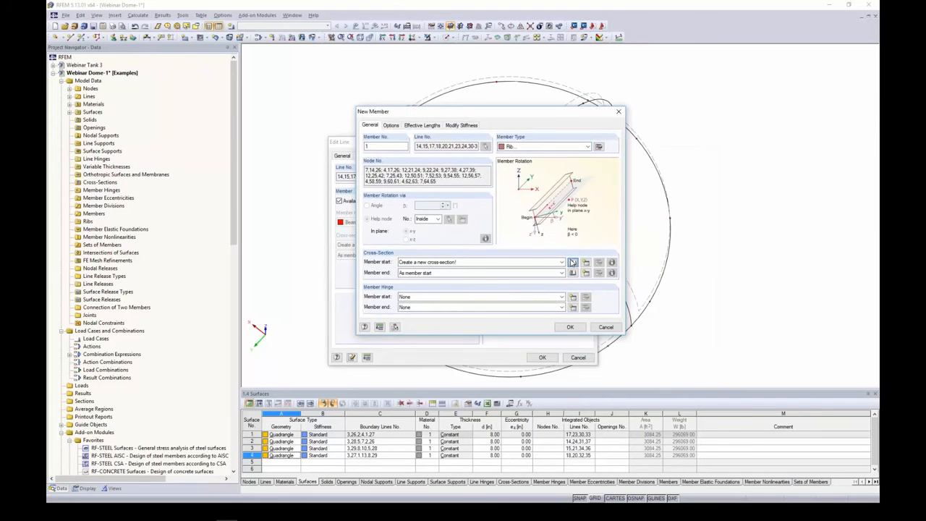
left_click(572, 262)
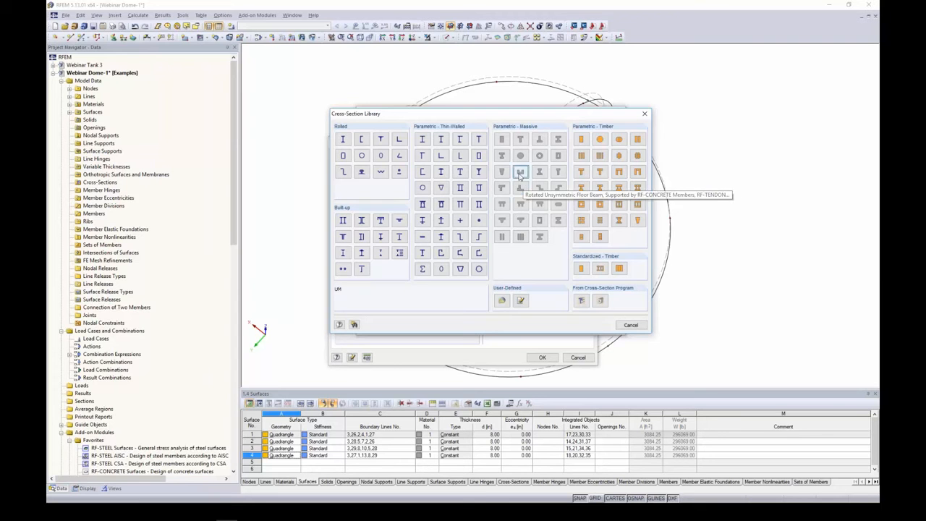
left_click(502, 140)
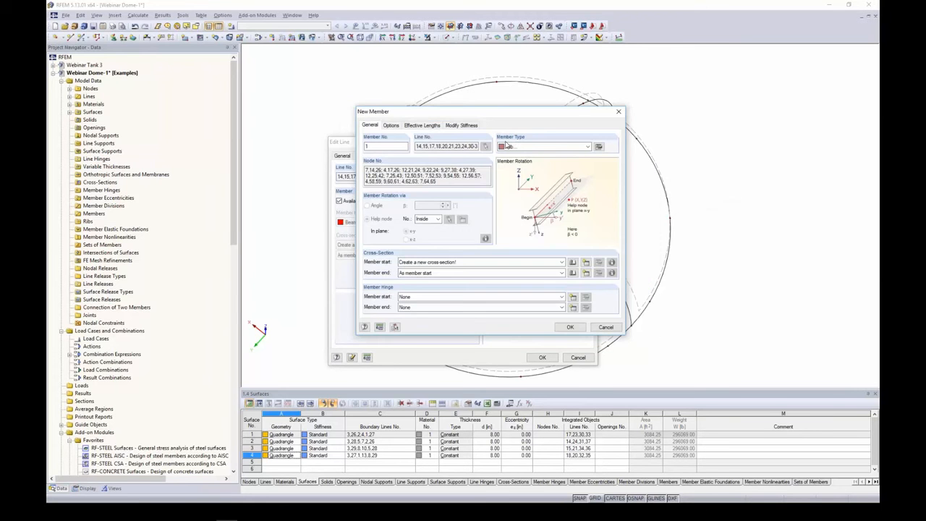
type("1")
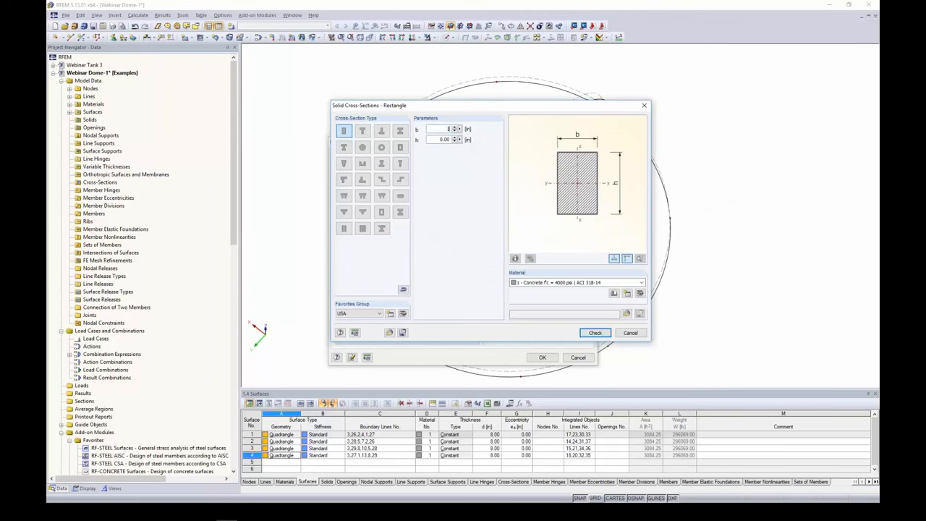
type("0")
key("Tab")
type("18")
key("Tab")
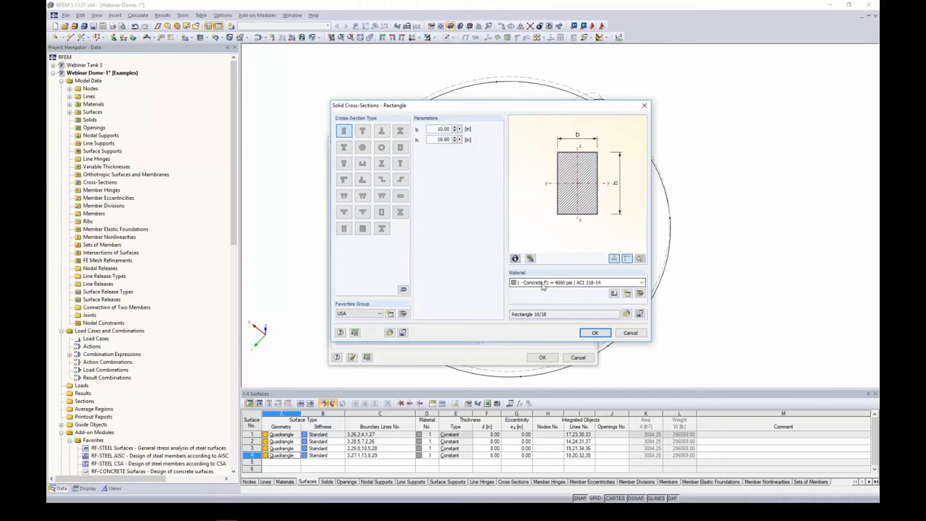
left_click(594, 332)
left_click(564, 328)
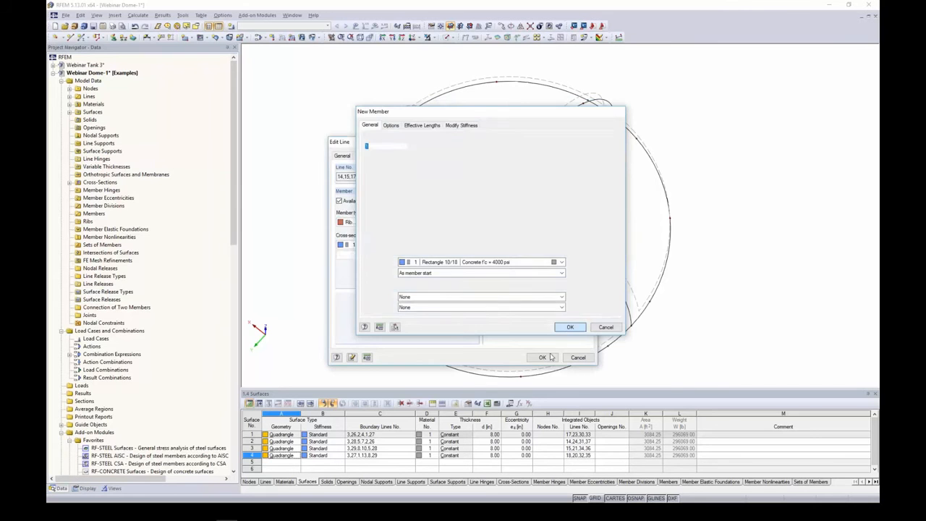
left_click(541, 357)
Switch the model display from wireframe to transparent shaded rendering and examine the ribs around the dome apex.
middle_click_drag(489, 267, 730, 163, "ctrl")
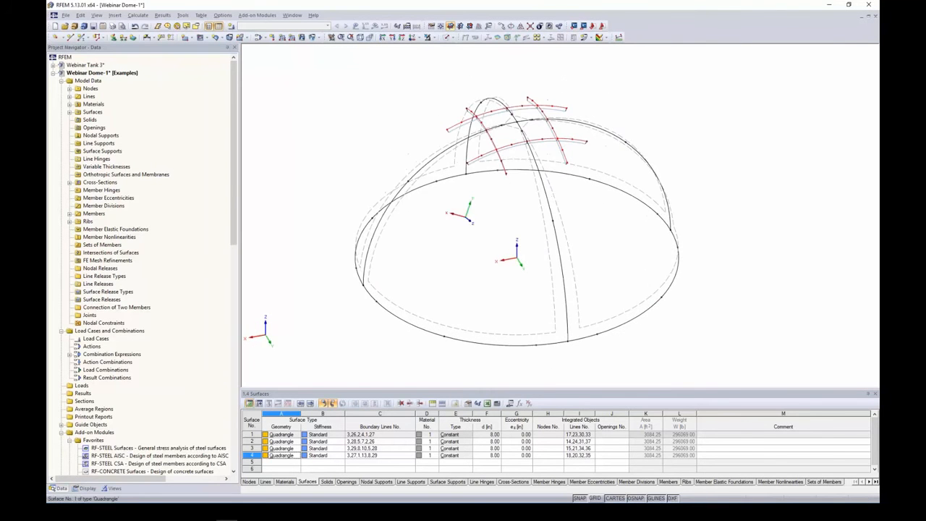
middle_click_drag(499, 188, 565, 178, "ctrl")
middle_click_drag(565, 178, 527, 209)
scroll(527, 209, "down", 1)
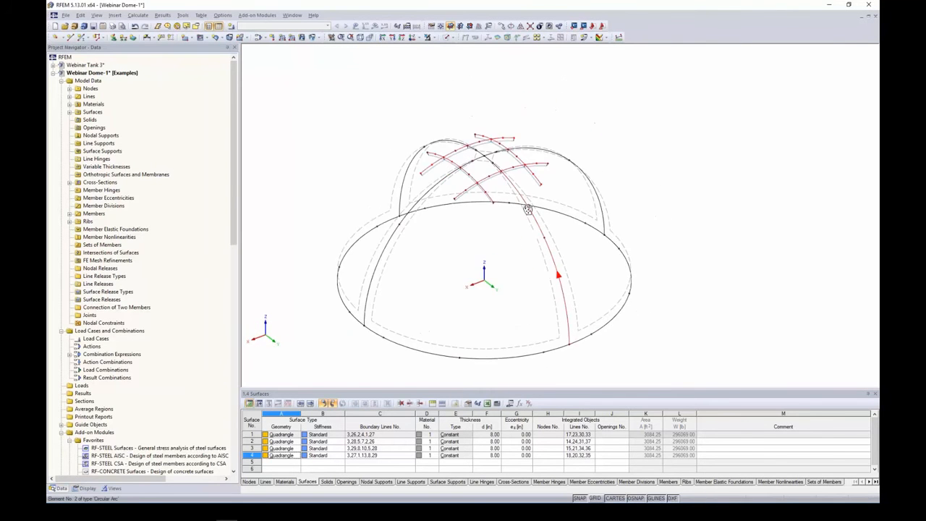
left_click(451, 26)
left_click(480, 67)
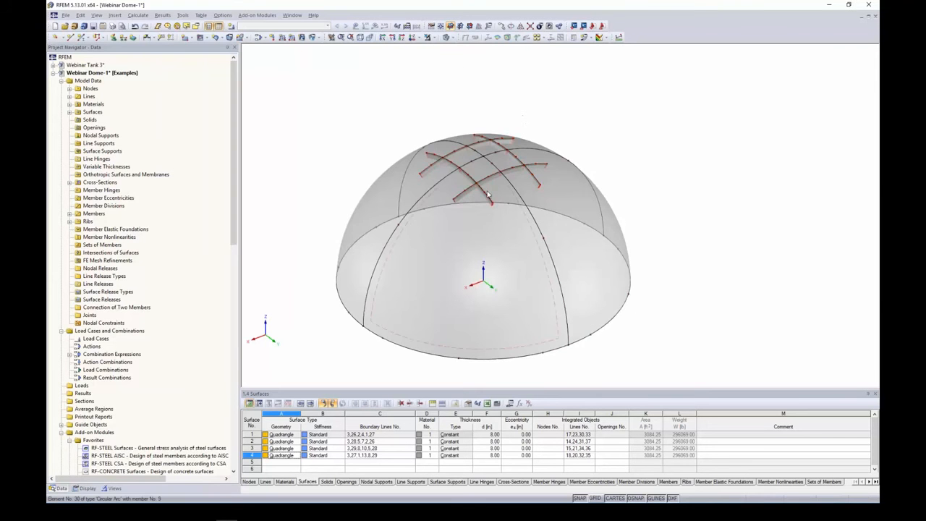
scroll(437, 191, "up", 6)
scroll(505, 132, "down", 6)
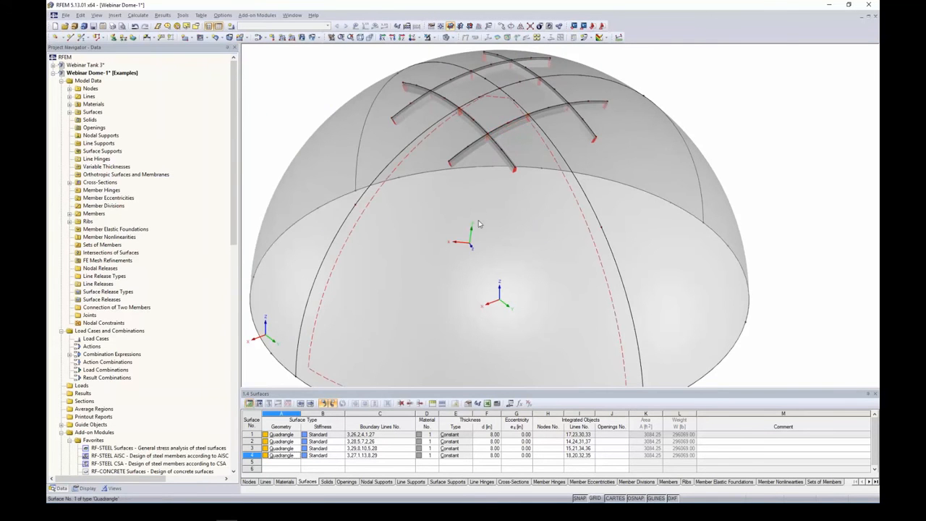
middle_click_drag(480, 220, 487, 162, "ctrl")
scroll(495, 159, "down", 3)
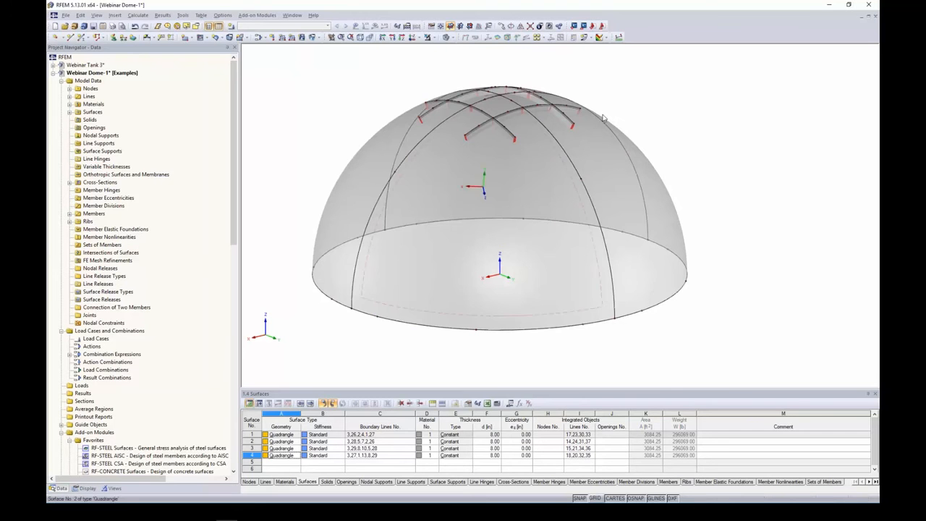
Extrude the dome's four base circle lines (4, 7, 10, 13) into wall surfaces 15 ft deep and 10 in thick in global -Z.
middle_click_drag(753, 255, 717, 191, "ctrl")
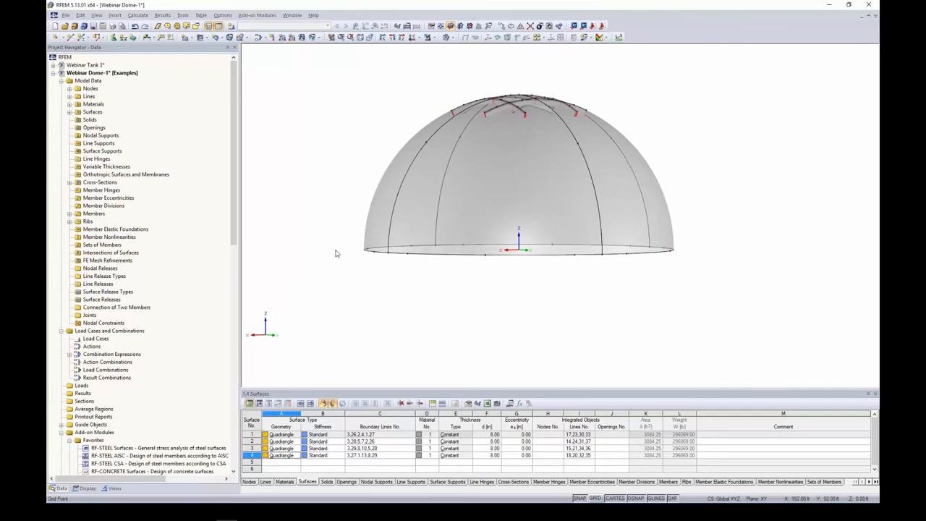
left_click_drag(338, 222, 731, 315)
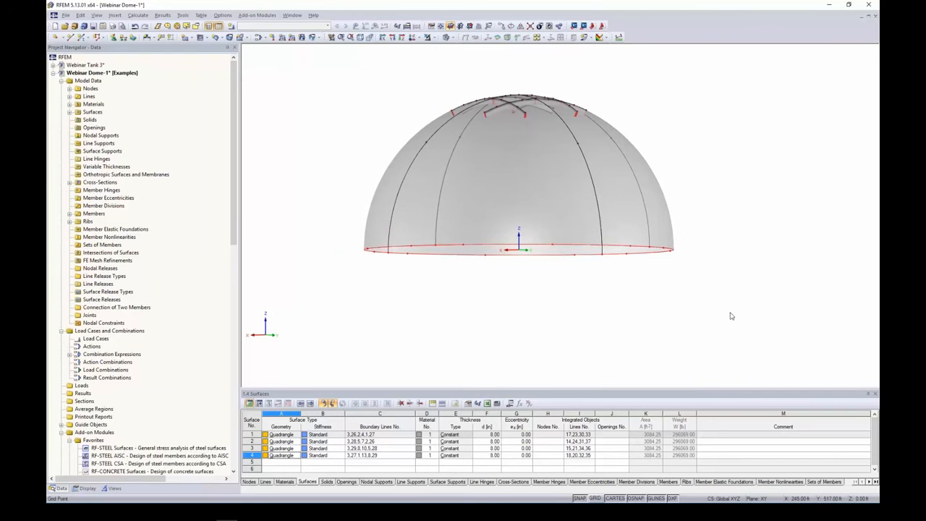
middle_click_drag(725, 311, 673, 275)
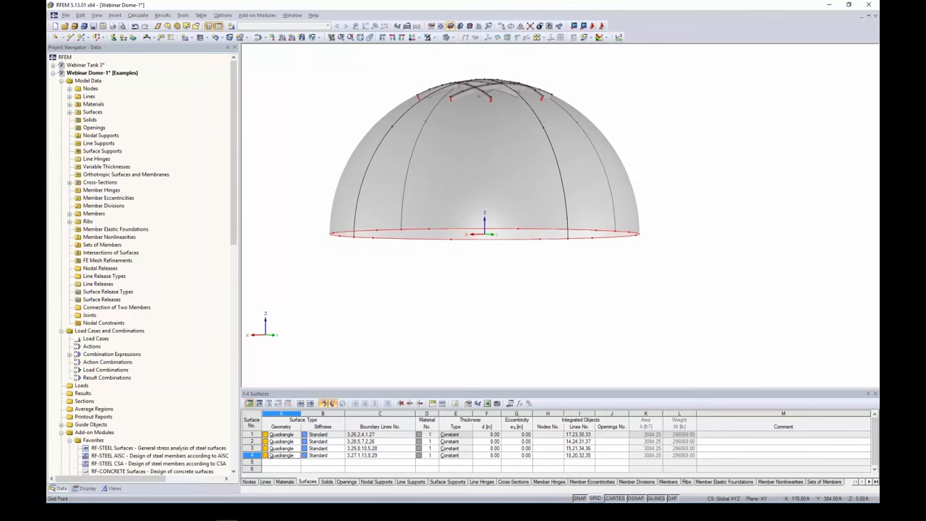
right_click(583, 244)
mouse_move(600, 247)
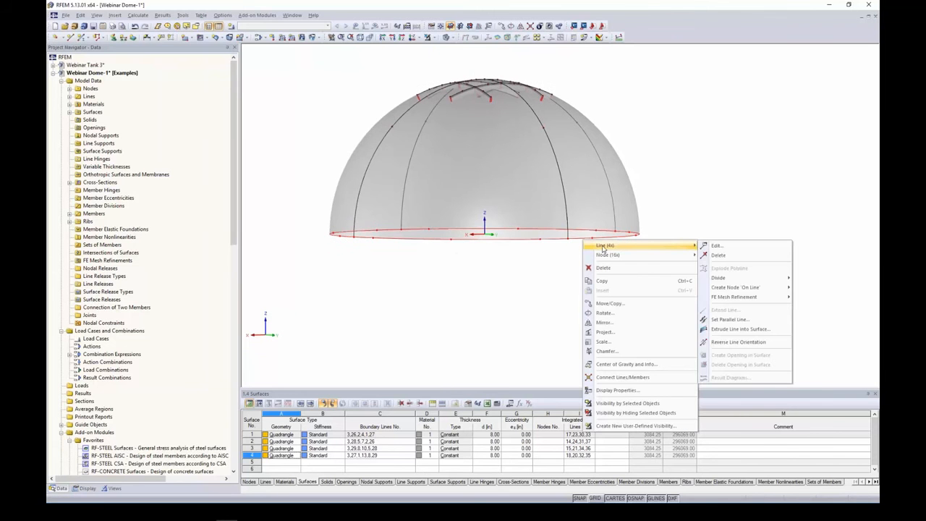
left_click(727, 329)
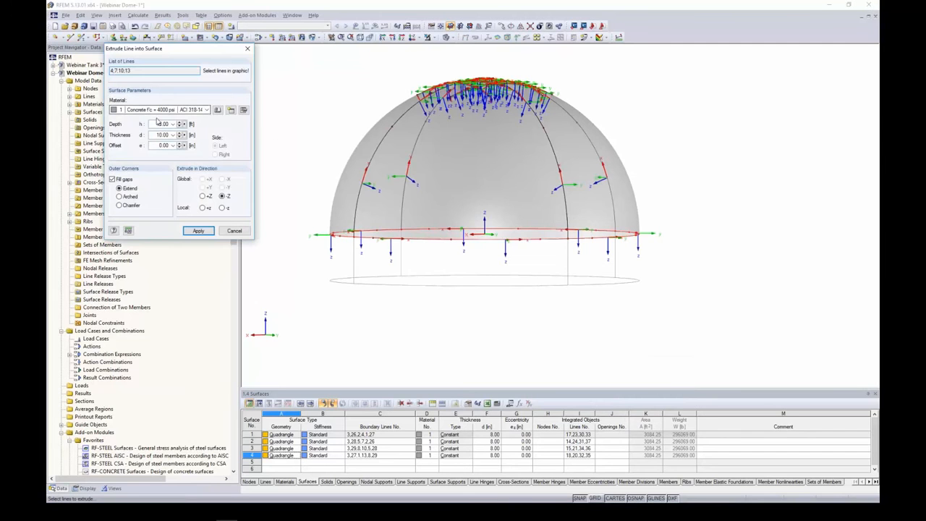
double_click(160, 124)
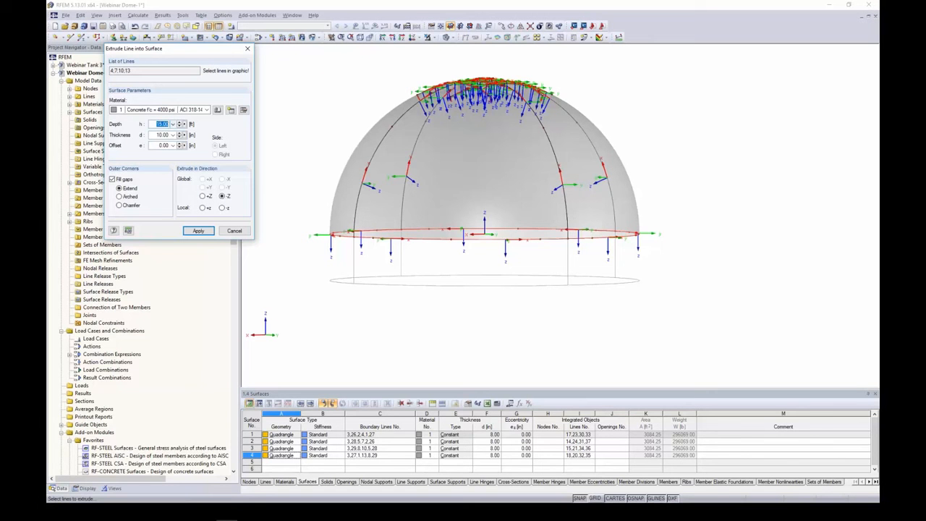
key("Tab")
key("Tab")
left_click(198, 230)
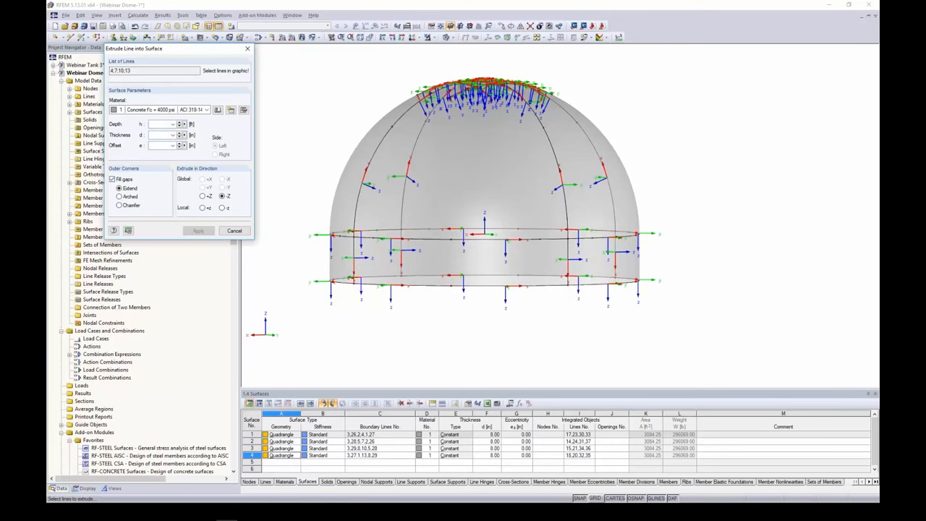
right_click(707, 197)
Start a new line support and examine the available support types, the custom support conditions and the nonlinearity options for displacement in X.
middle_click_drag(641, 146, 586, 140, "ctrl")
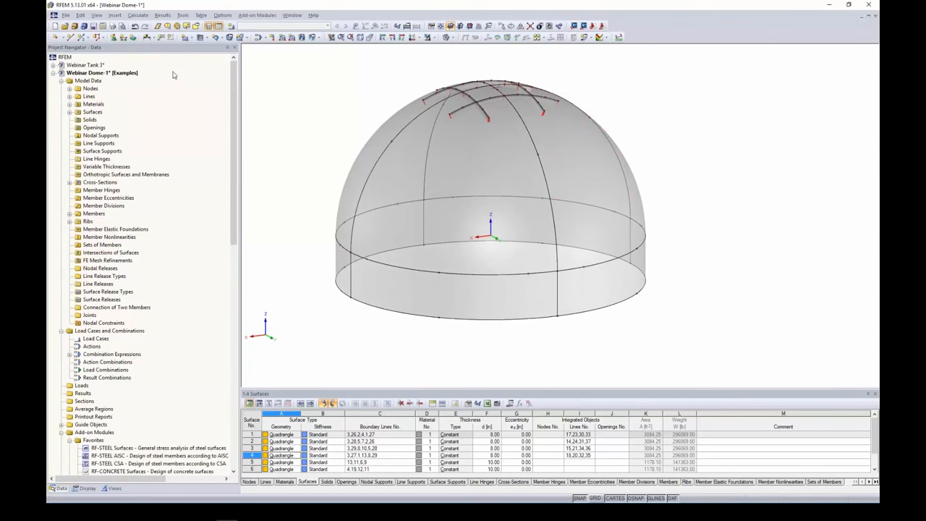
middle_click_drag(322, 150, 326, 130)
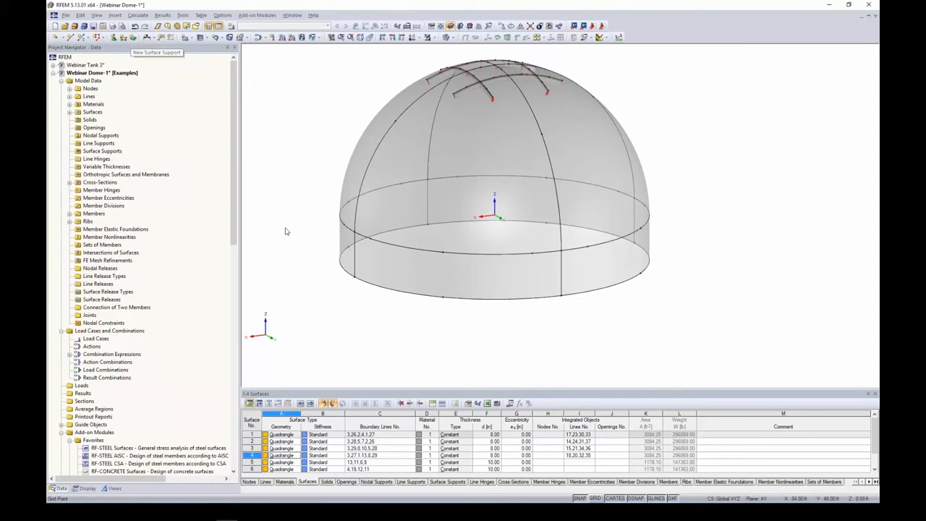
left_click(123, 40)
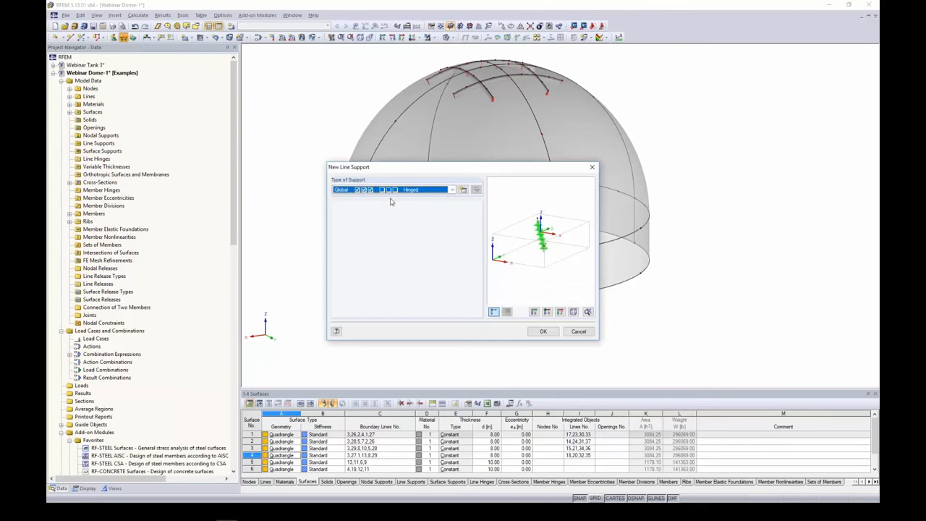
left_click(407, 192)
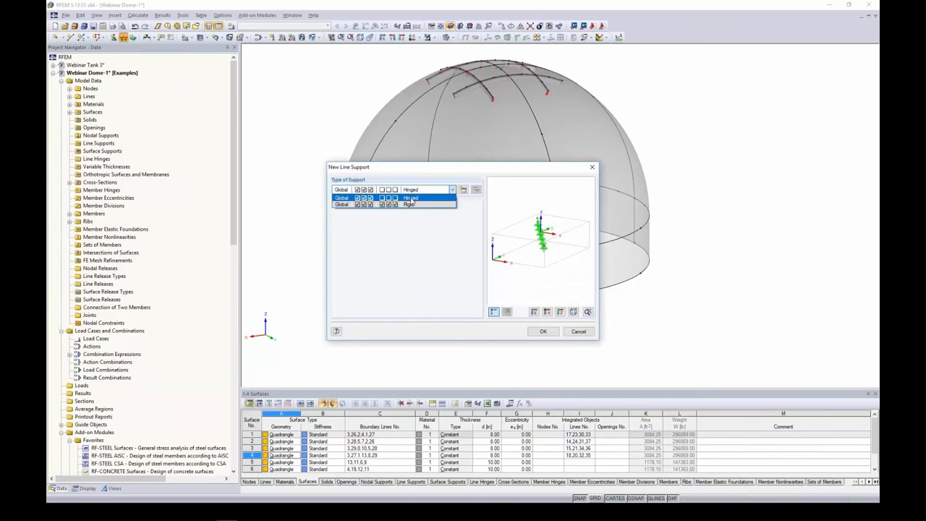
left_click(436, 221)
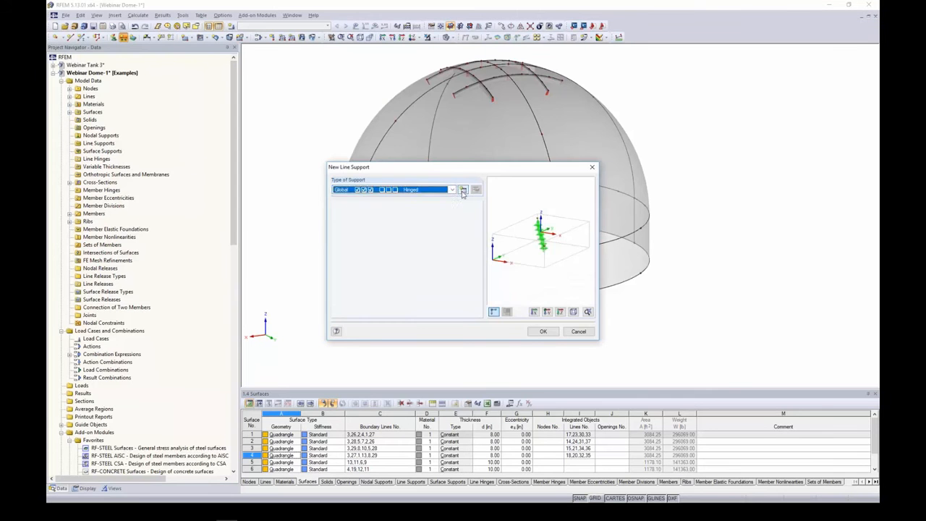
left_click(463, 191)
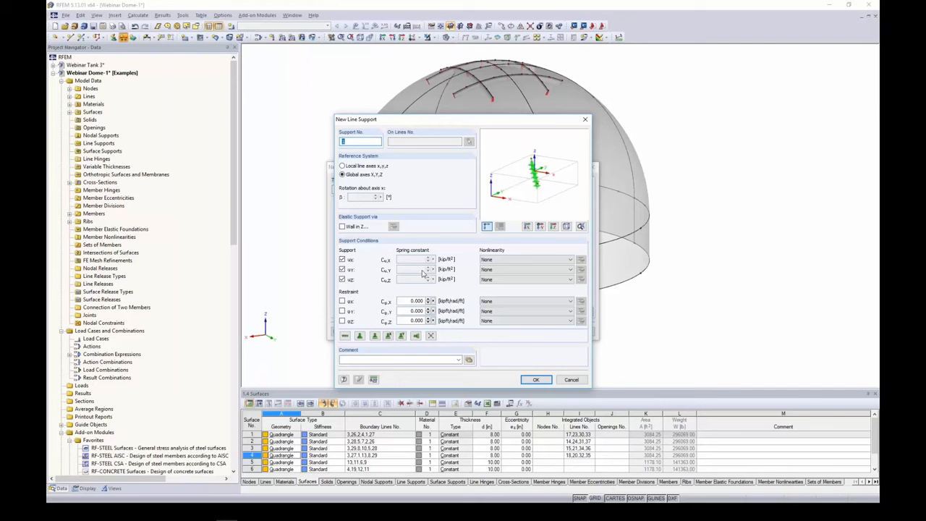
left_click(540, 261)
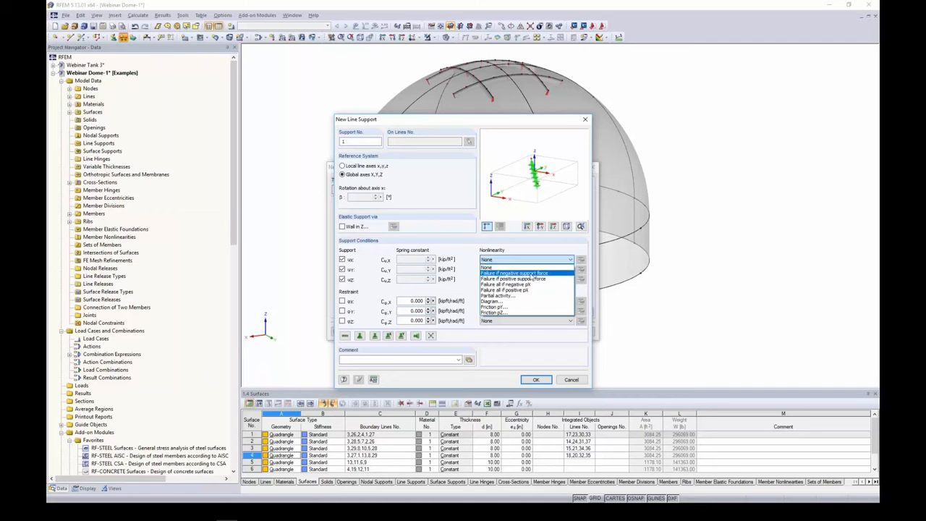
left_click(468, 249)
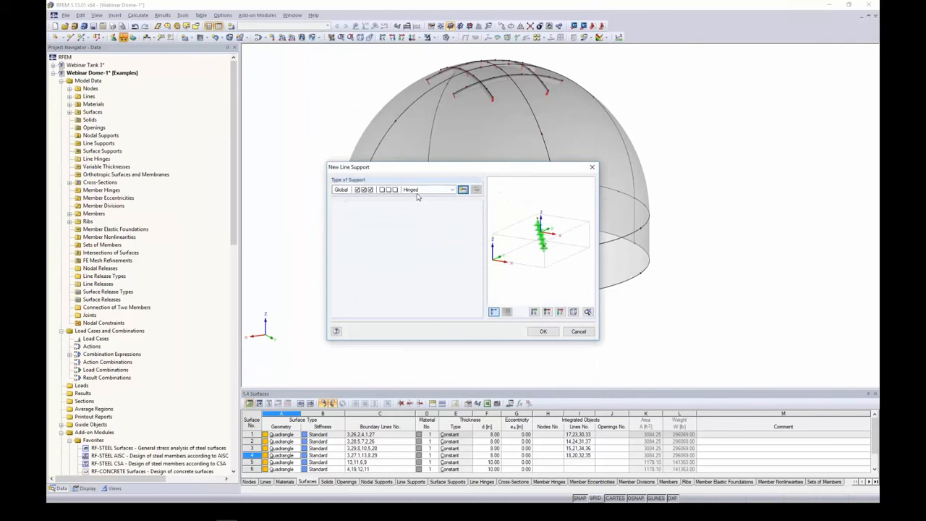
Choose the Rigid line support type and apply it to all lines of the cylindrical wall's bottom edge.
left_click(416, 190)
left_click(413, 204)
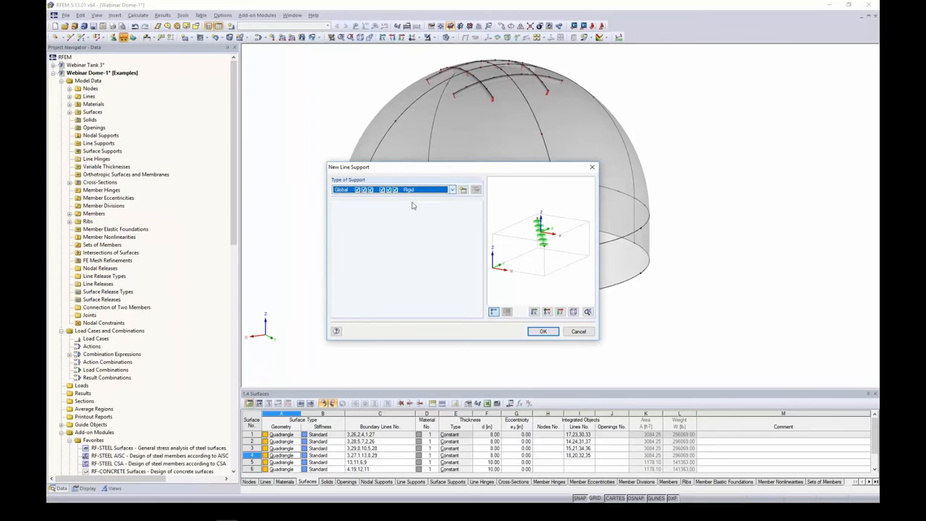
left_click(542, 331)
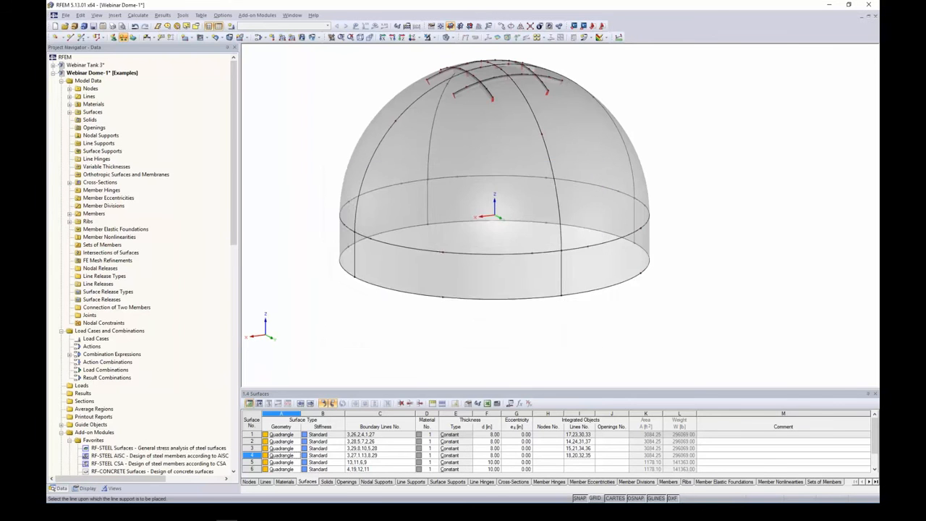
middle_click_drag(525, 289, 527, 274)
left_click_drag(314, 237, 682, 297)
middle_click_drag(690, 234, 690, 271, "ctrl")
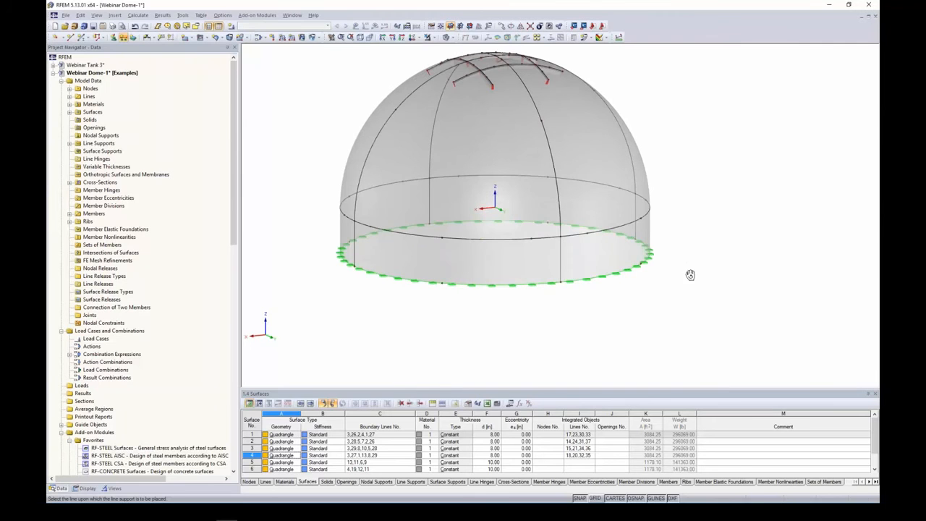
Check the line supports along the cylindrical wall's bottom edge and end the support placement.
left_click(604, 283)
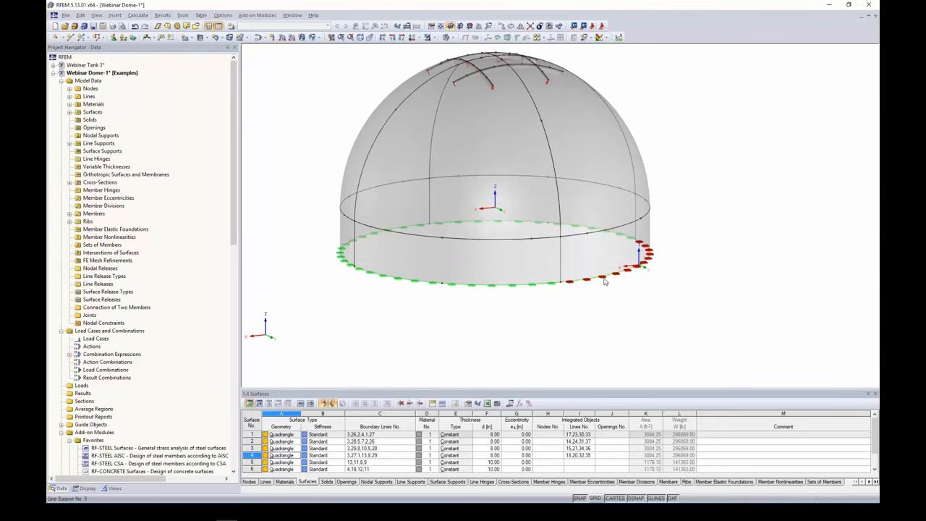
left_click(554, 287)
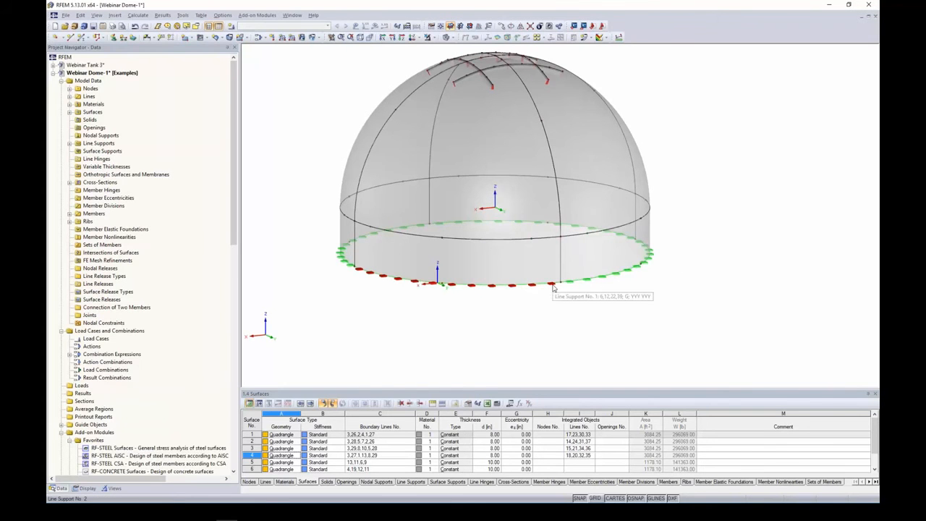
left_click(540, 296)
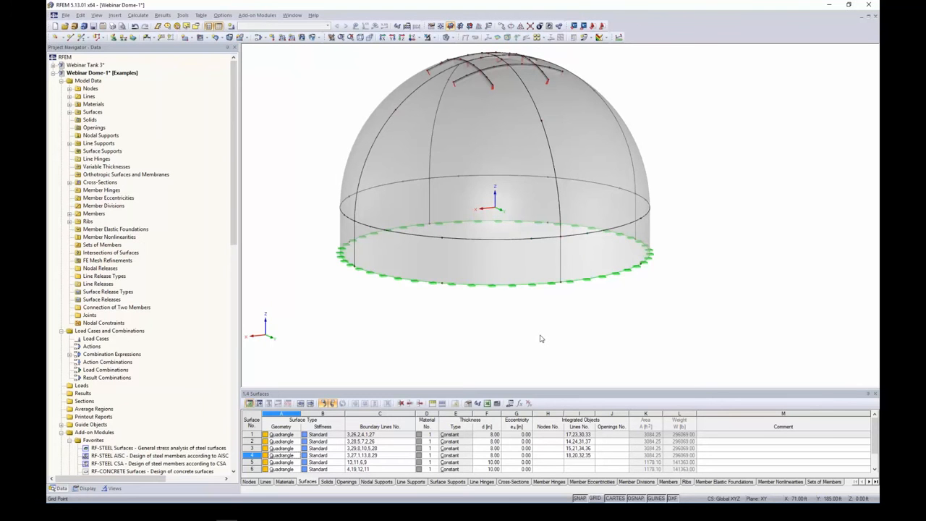
Turn on the local axis systems of the surfaces and examine their orientation on the dome and wall.
scroll(540, 339, "down", 1)
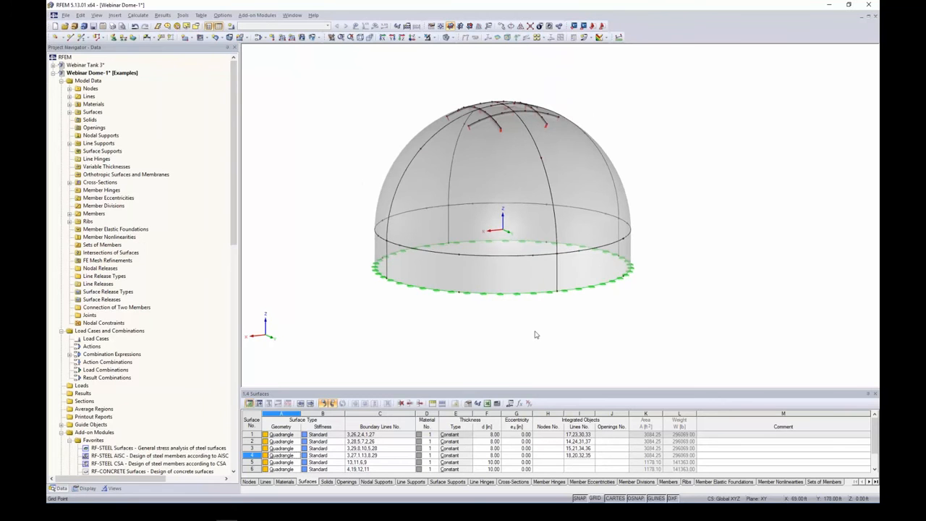
right_click(586, 187)
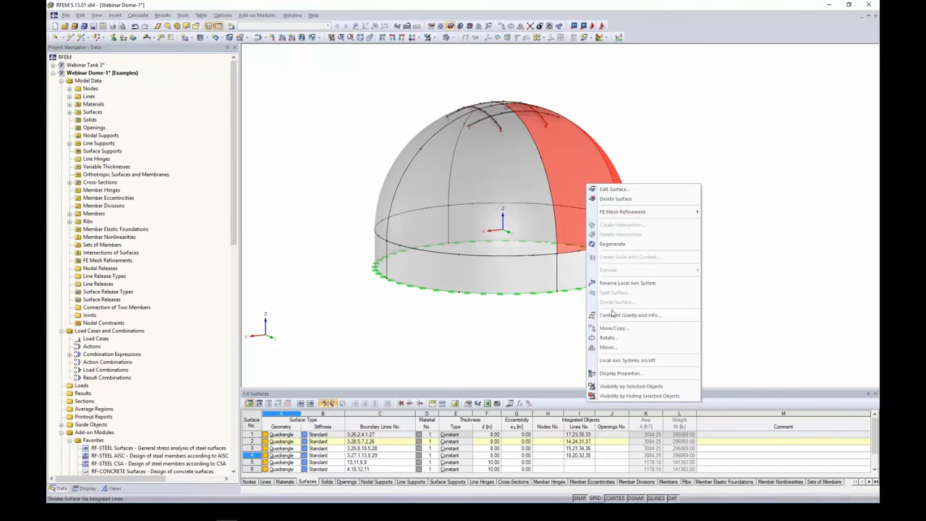
left_click(618, 361)
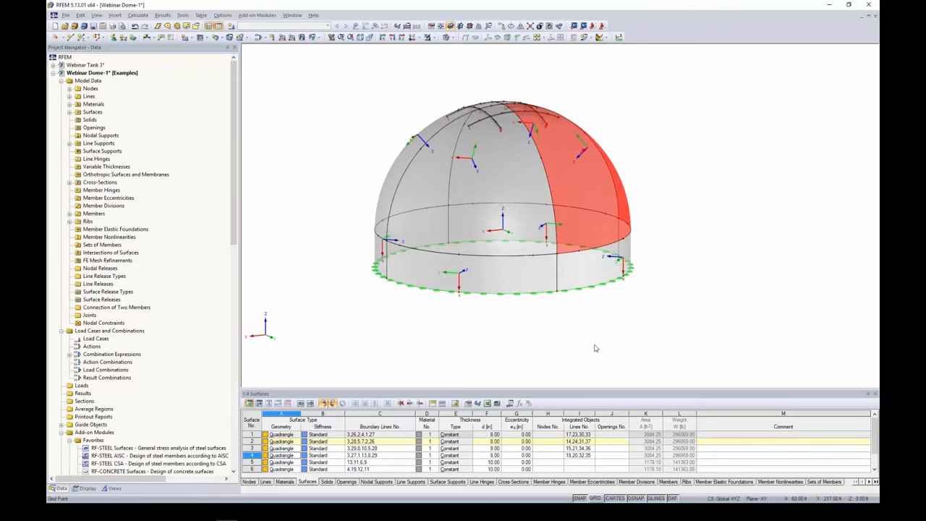
left_click(593, 347)
middle_click_drag(601, 319, 664, 333, "ctrl")
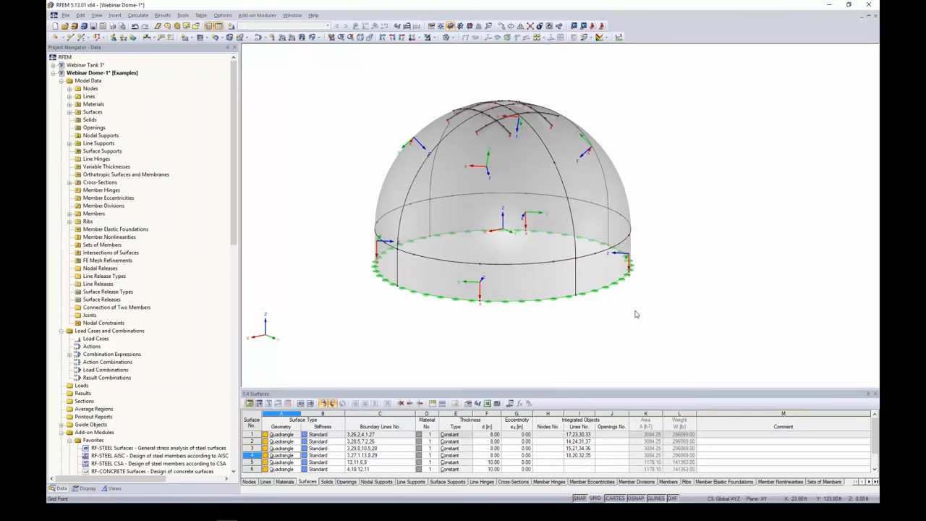
scroll(636, 314, "down", 1)
middle_click_drag(635, 314, 590, 304)
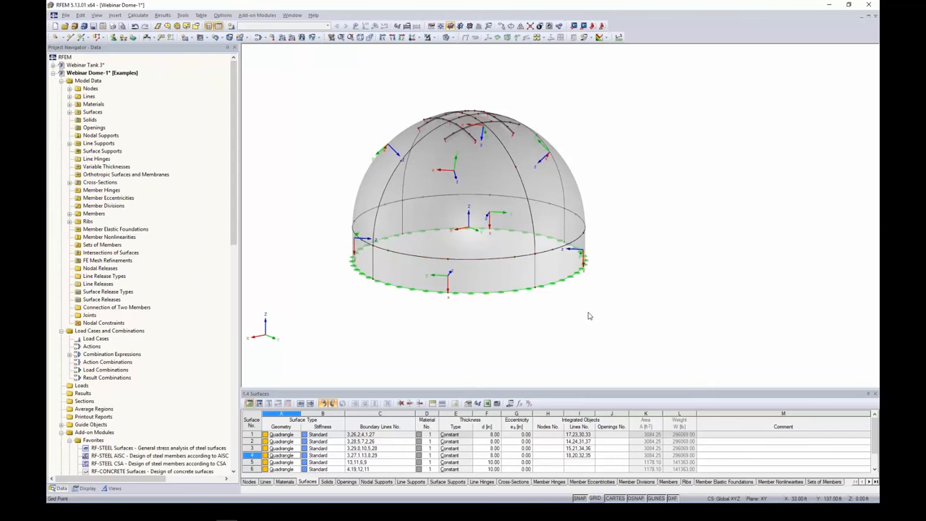
Select the whole model and examine the input axis direction options for all dome and wall surfaces.
left_click_drag(625, 337, 321, 80)
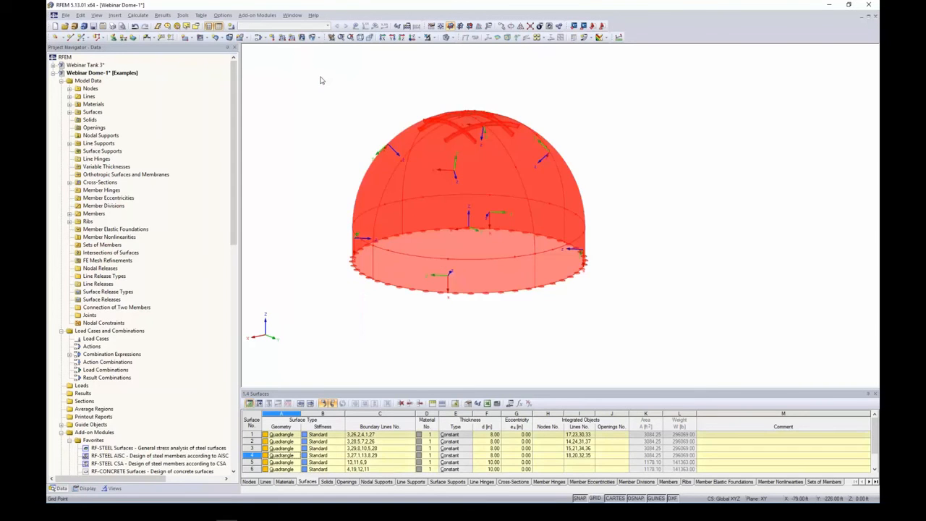
right_click(486, 151)
mouse_move(559, 162)
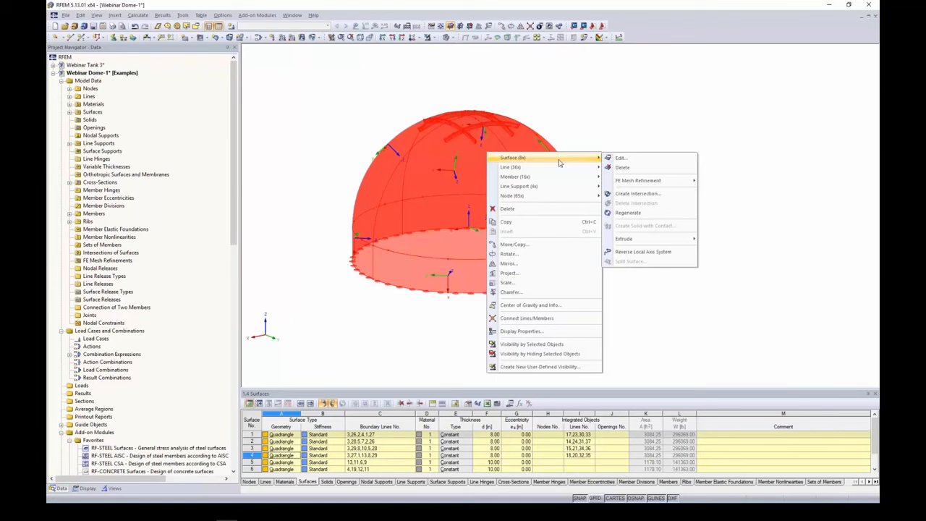
left_click(618, 158)
left_click(474, 158)
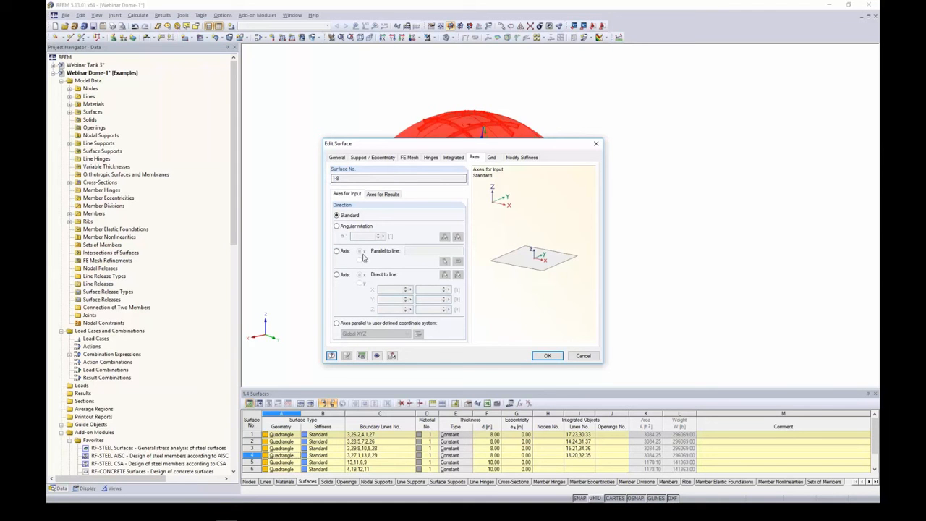
left_click(548, 355)
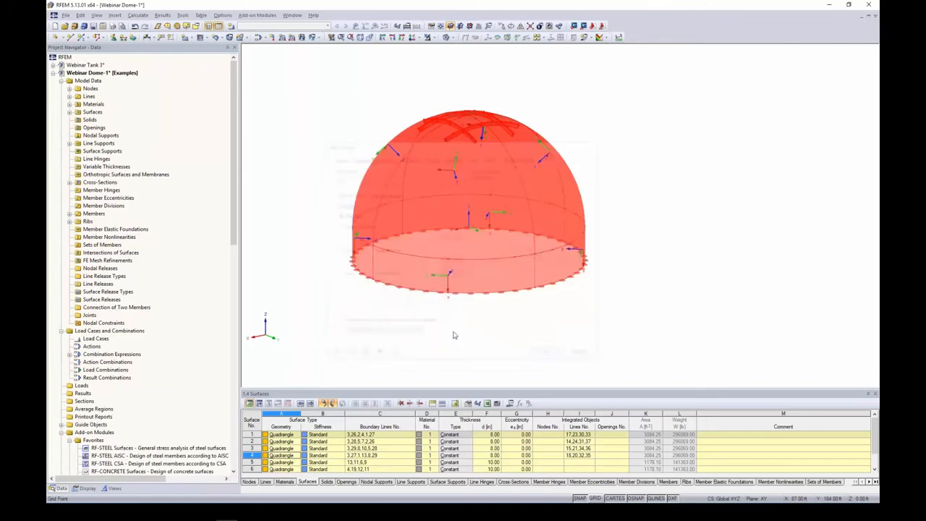
Reverse the orientation of vertical wall line 19 and set the input y-axis of surfaces 1-8 parallel to that line.
right_click(519, 282)
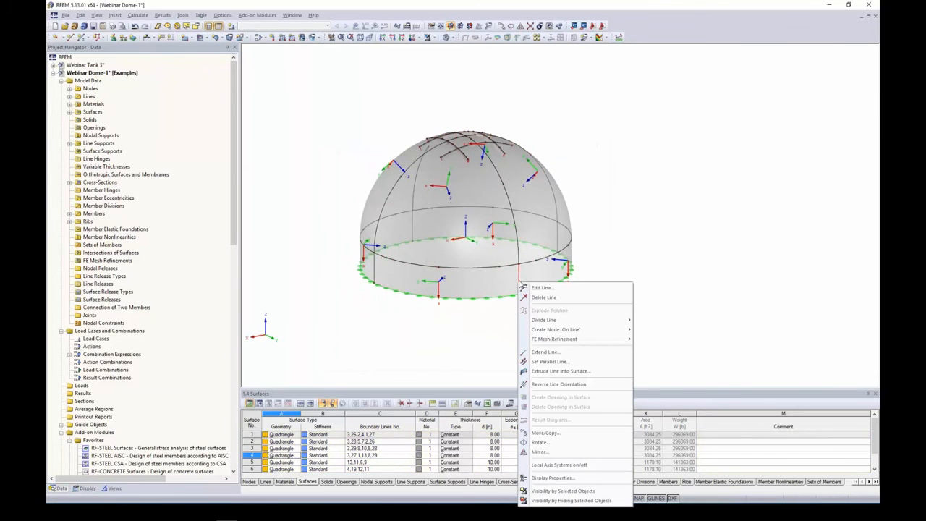
left_click(547, 383)
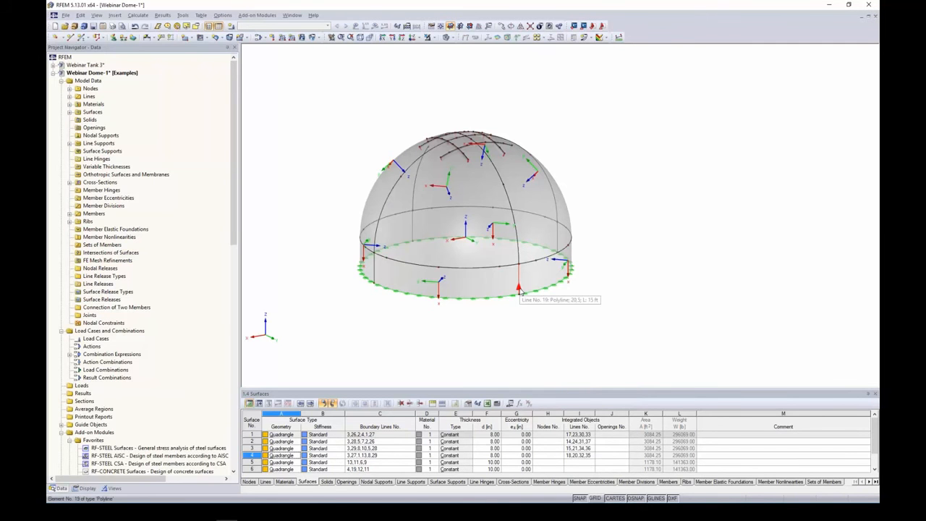
left_click_drag(621, 345, 345, 98)
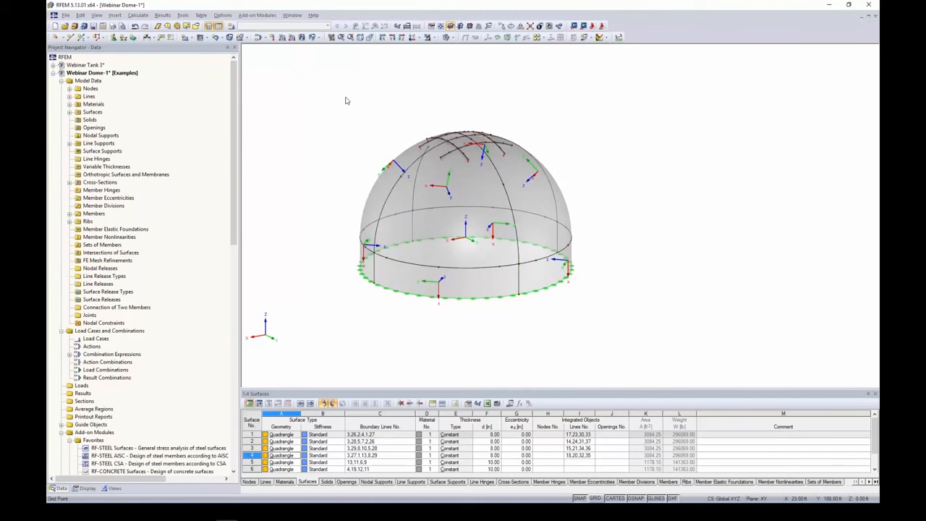
right_click(470, 199)
mouse_move(544, 207)
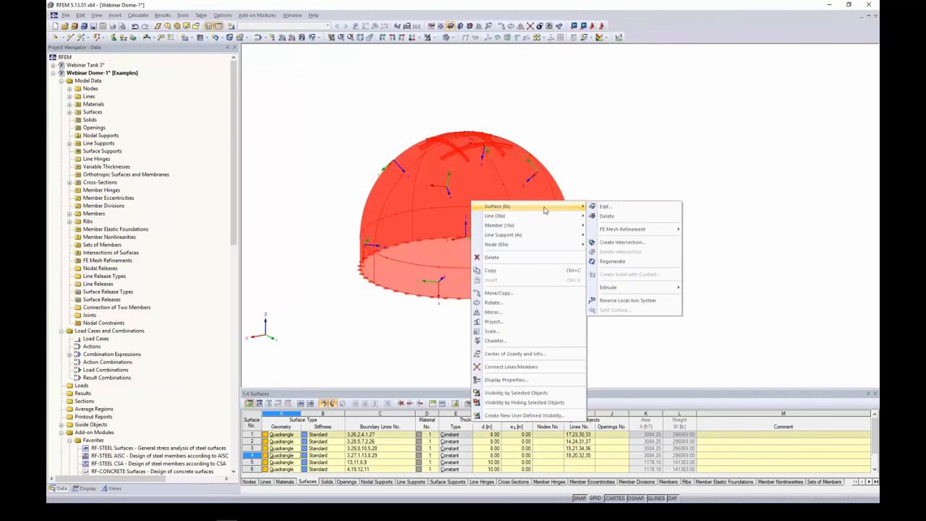
left_click(600, 207)
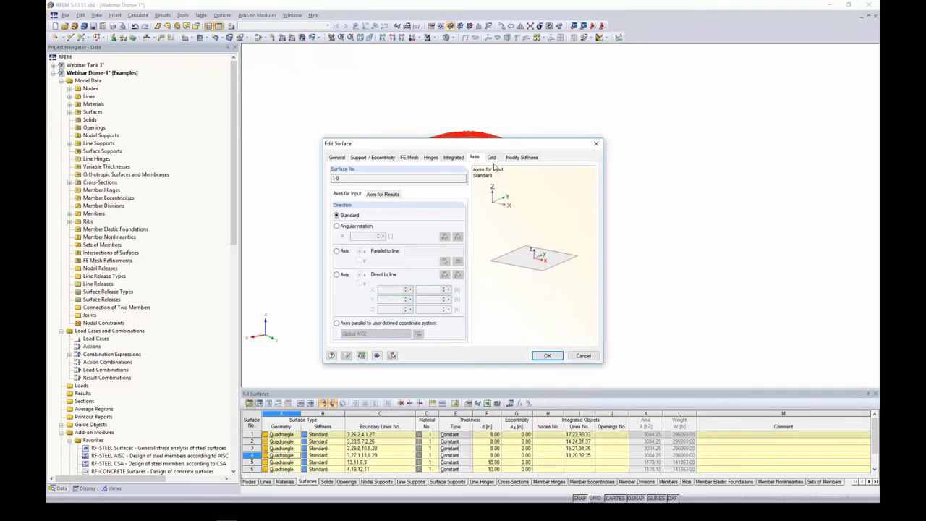
left_click(336, 251)
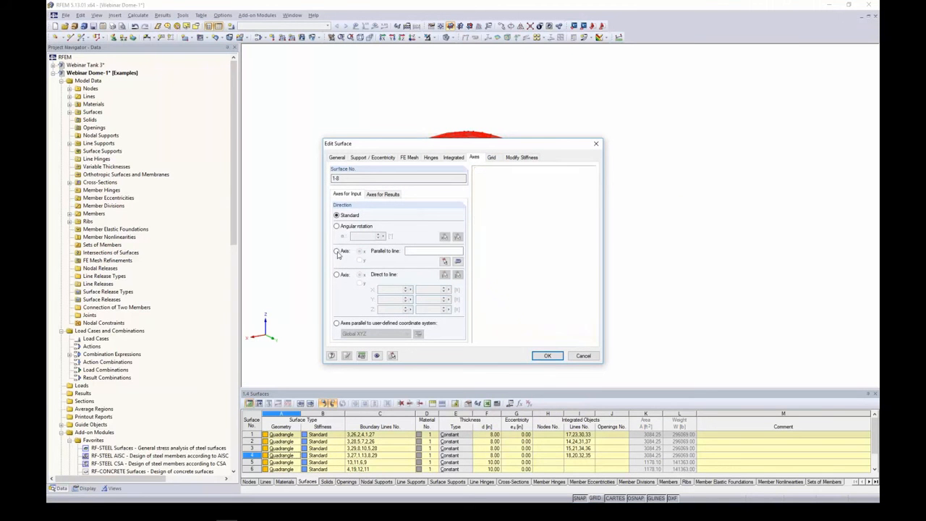
left_click(360, 259)
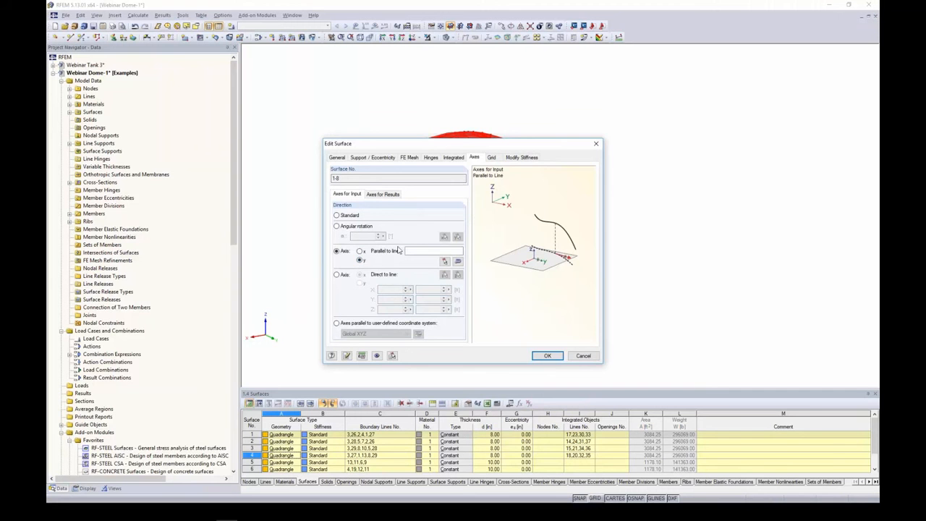
left_click(445, 260)
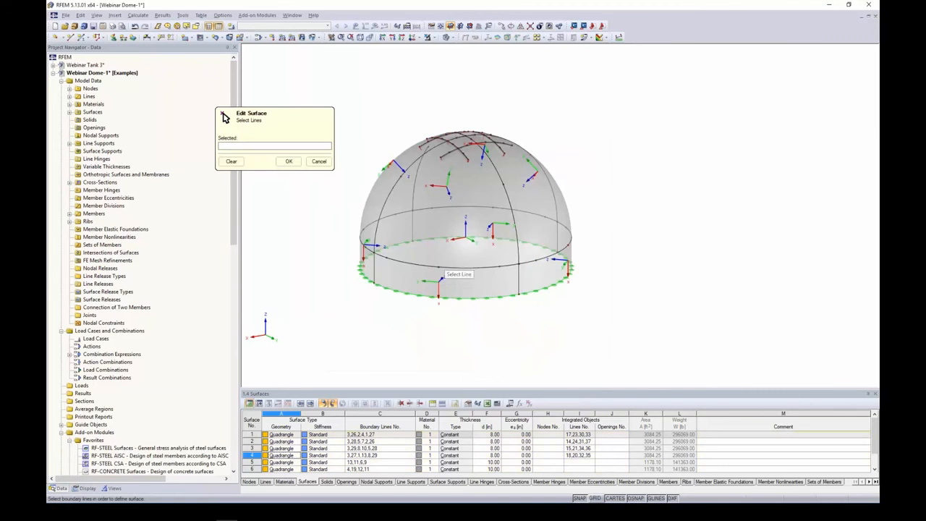
left_click(518, 275)
left_click(288, 161)
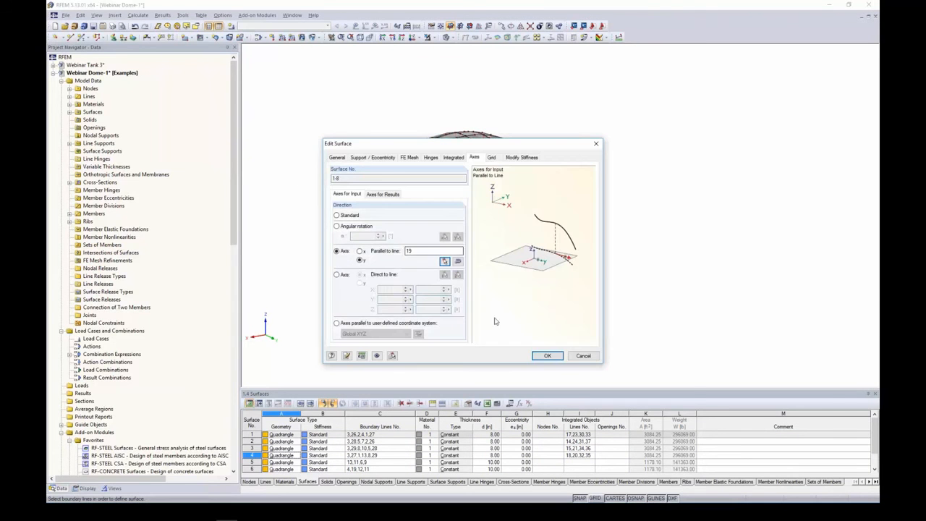
left_click(539, 360)
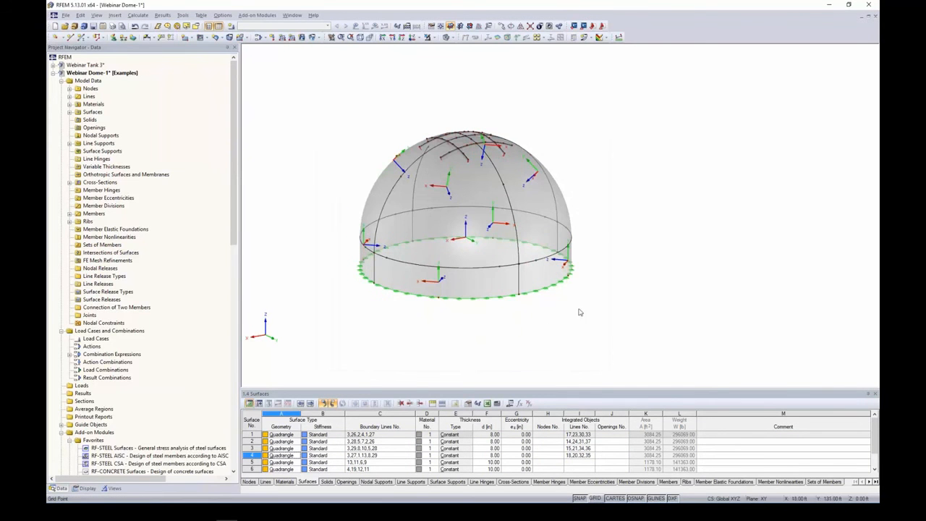
Check the surface axes from all sides of the dome and turn off the local axis systems display.
middle_click_drag(605, 308, 318, 306, "ctrl")
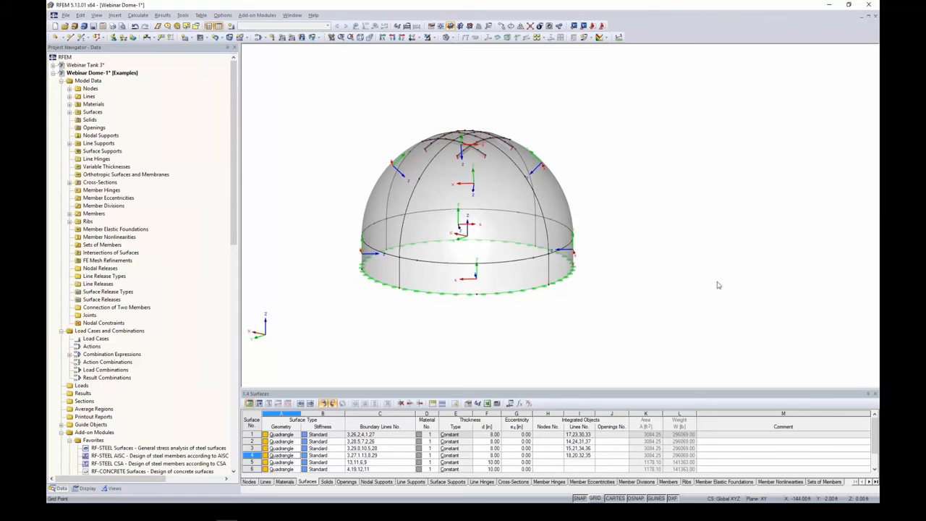
middle_click_drag(718, 285, 438, 295, "ctrl")
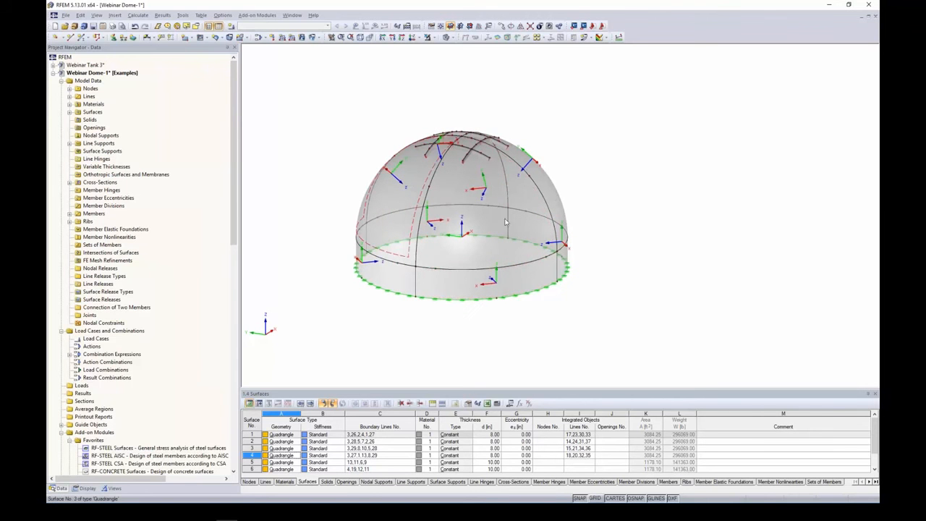
middle_click_drag(407, 320, 521, 336, "ctrl")
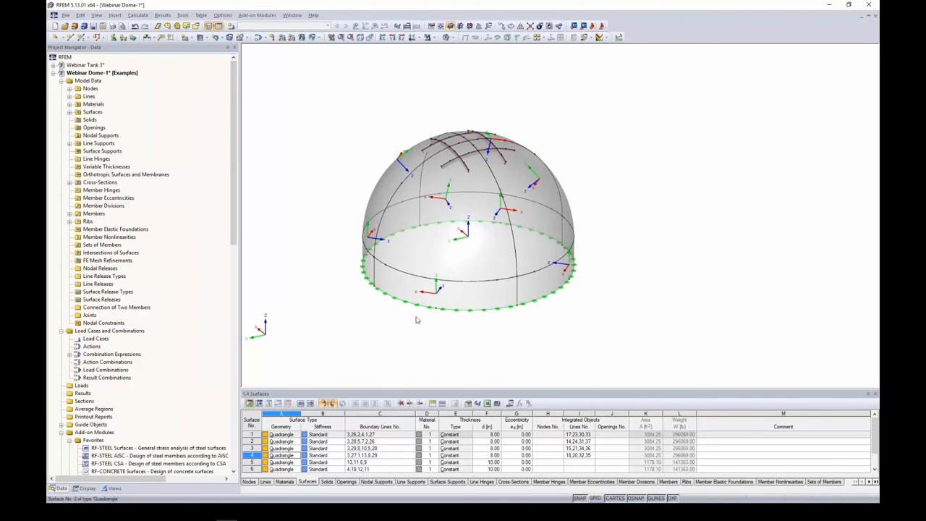
middle_click_drag(370, 308, 593, 270, "ctrl")
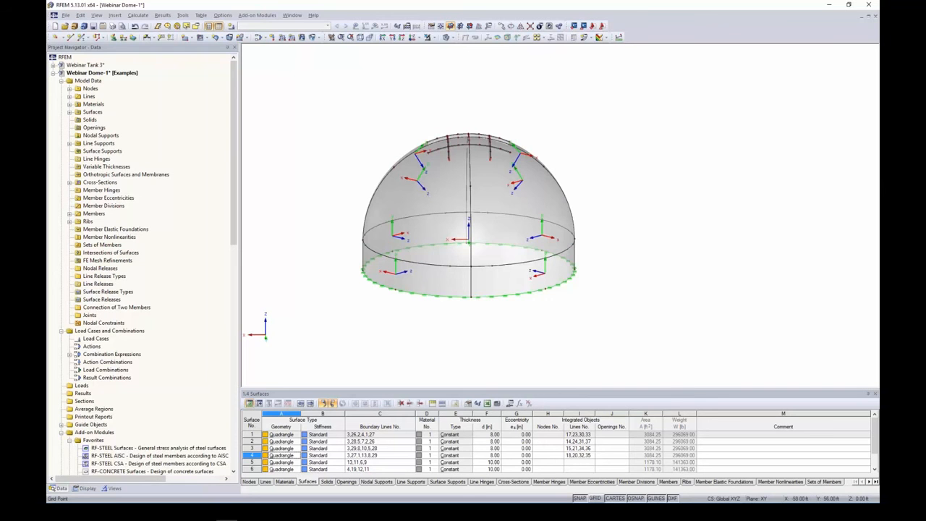
right_click(558, 208)
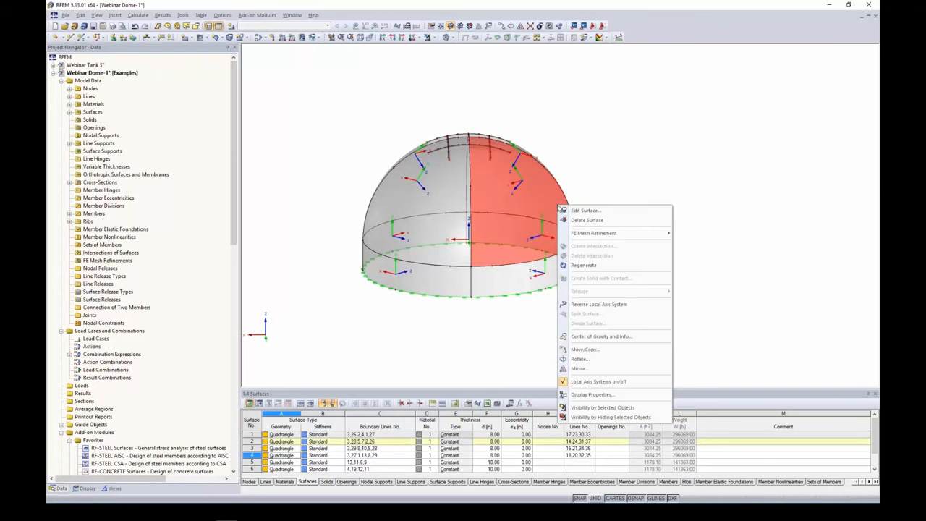
left_click(576, 384)
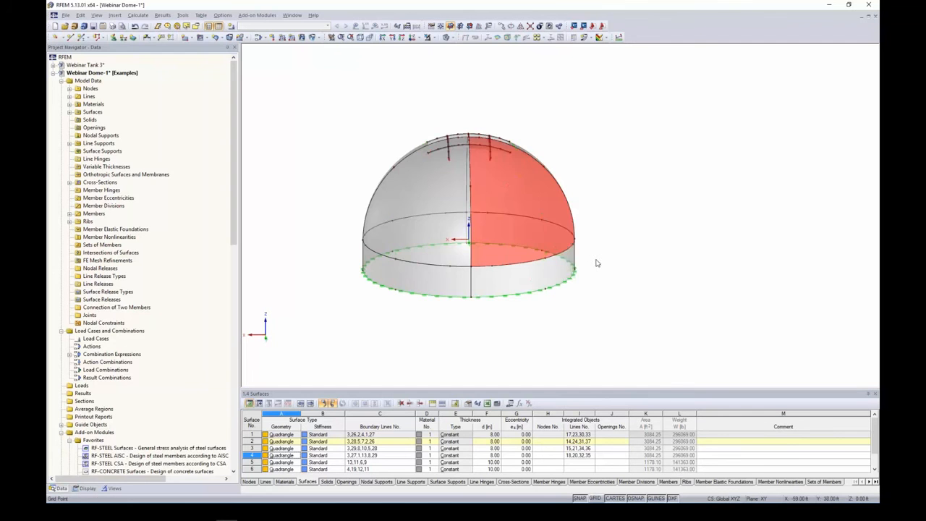
Select the whole model and set the stiffness modification of surfaces 1-8 to follow ACI 318-14 Table 6.6.3.1.1(a).
middle_click_drag(595, 260, 678, 291, "ctrl")
scroll(640, 292, "down", 1)
left_click(613, 306)
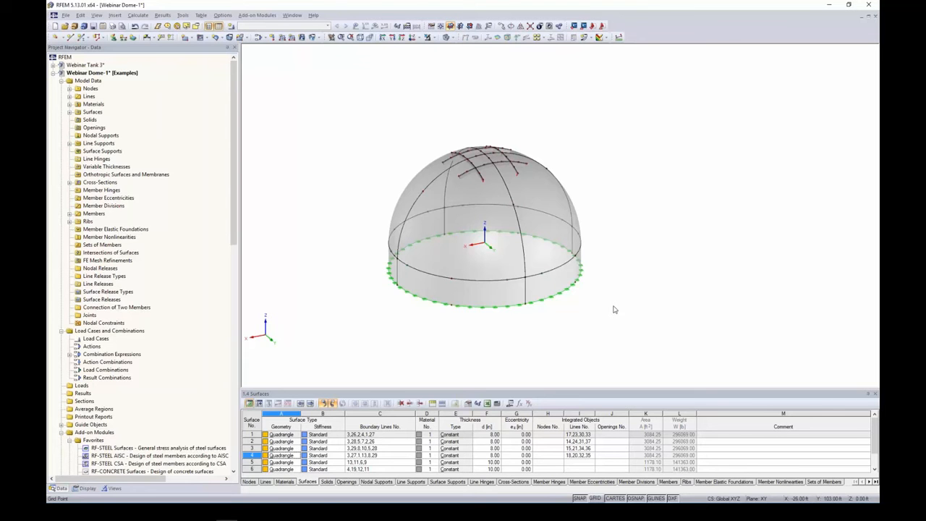
left_click_drag(612, 318, 353, 95)
right_click(467, 182)
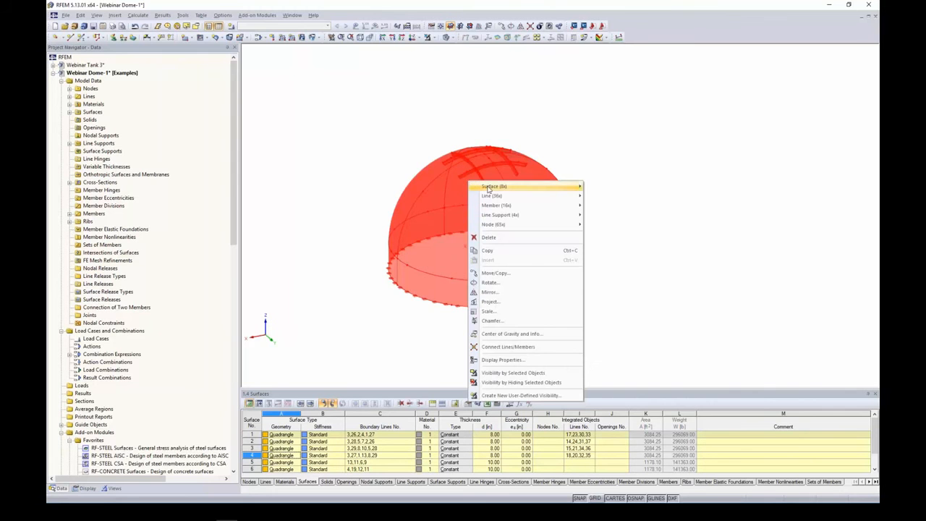
mouse_move(497, 189)
left_click(599, 187)
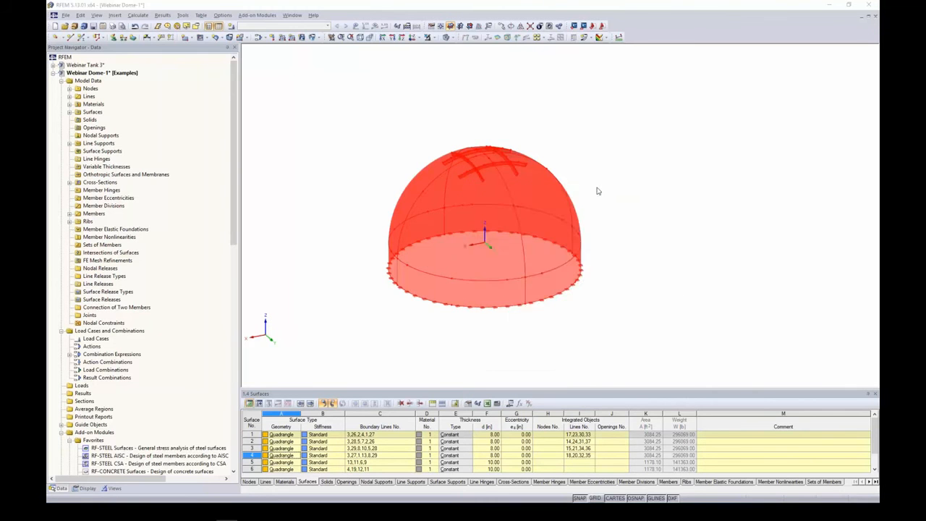
left_click(522, 157)
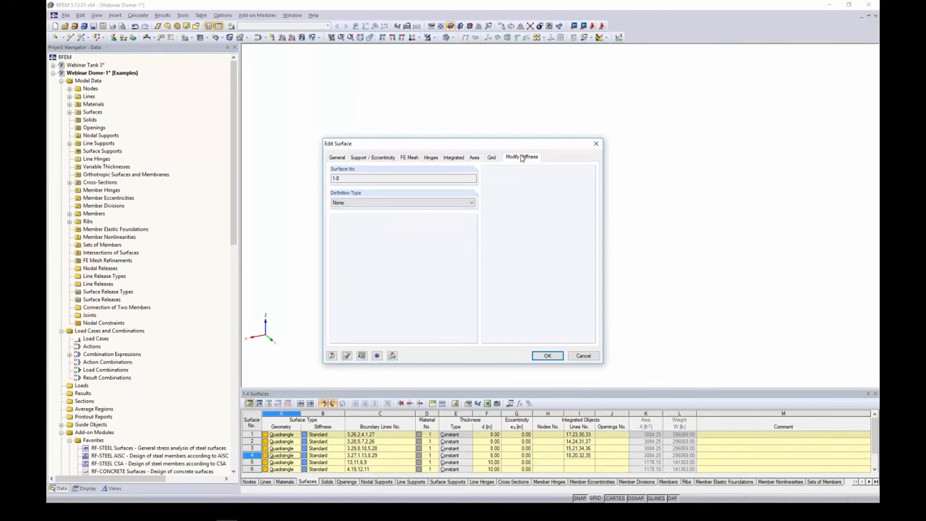
left_click(347, 203)
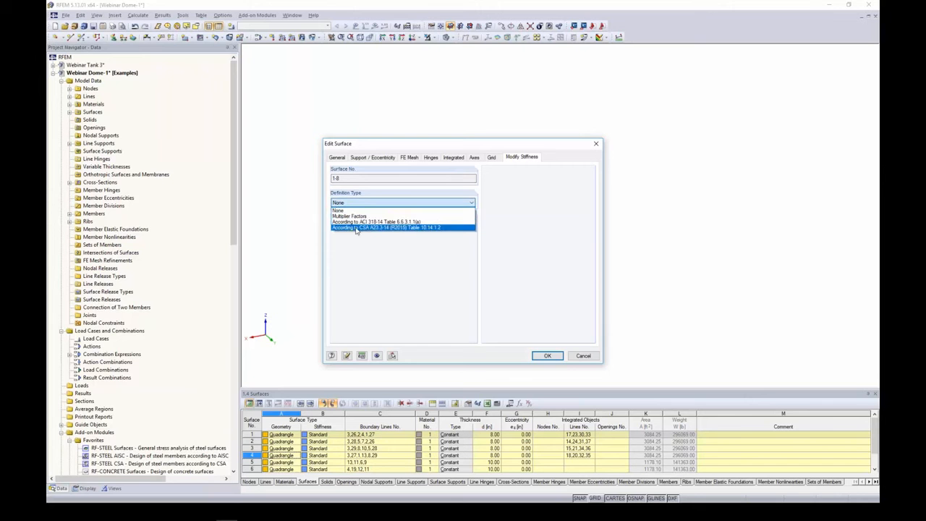
left_click(356, 222)
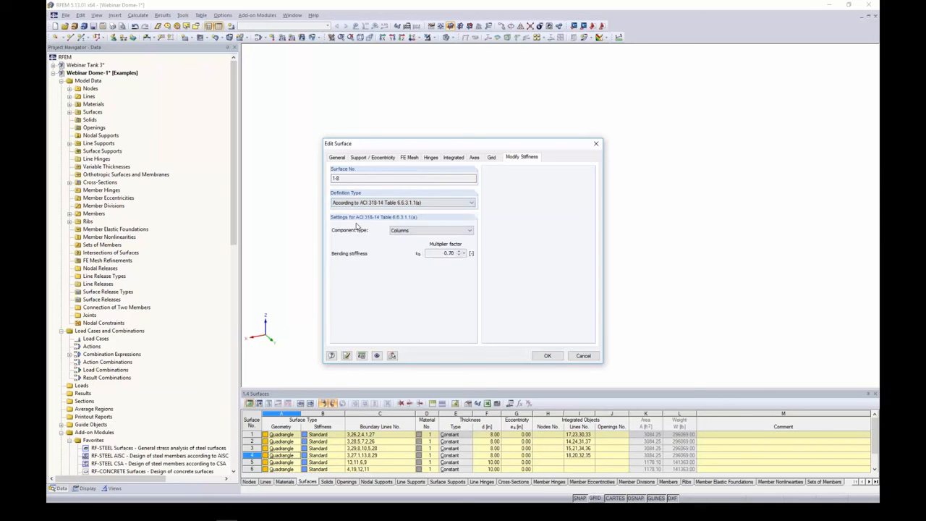
Set the component type of surfaces 1-8 to Walls uncracked, apply the change and clear the selection.
left_click(408, 231)
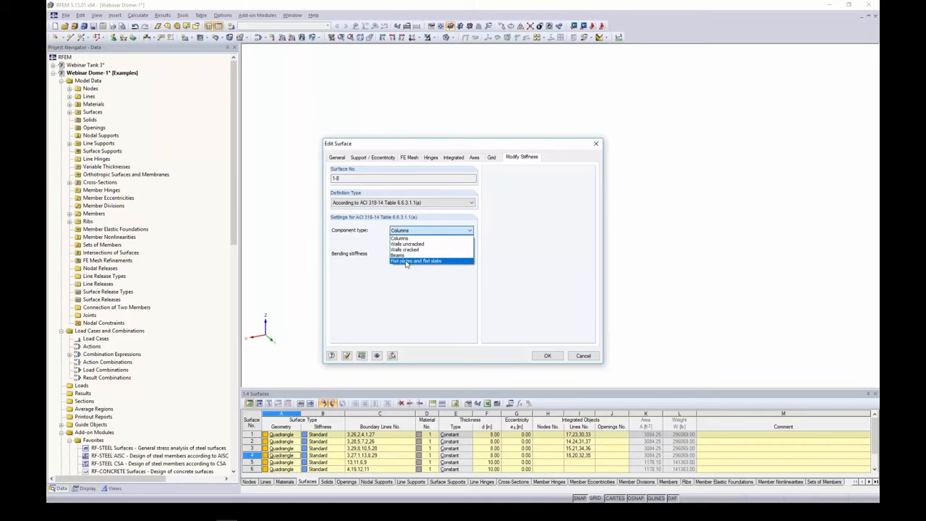
left_click(406, 243)
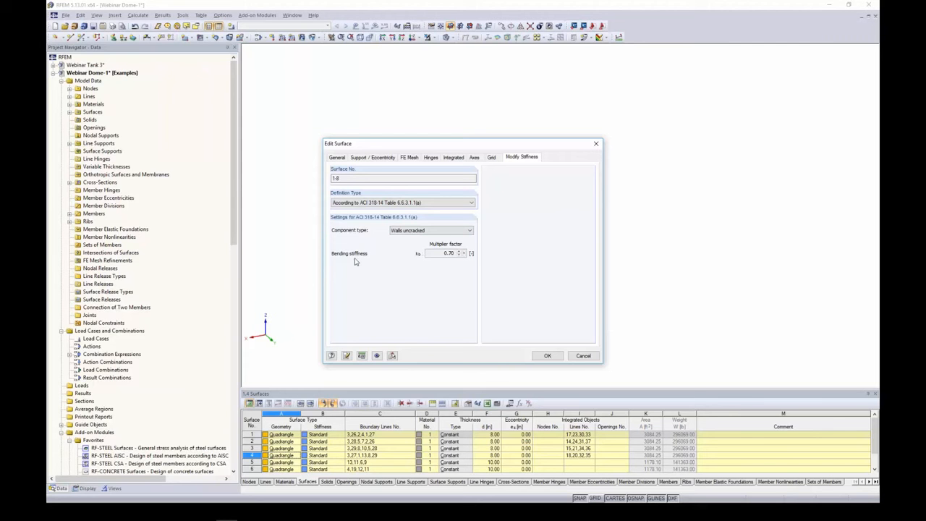
left_click(551, 358)
left_click(615, 222)
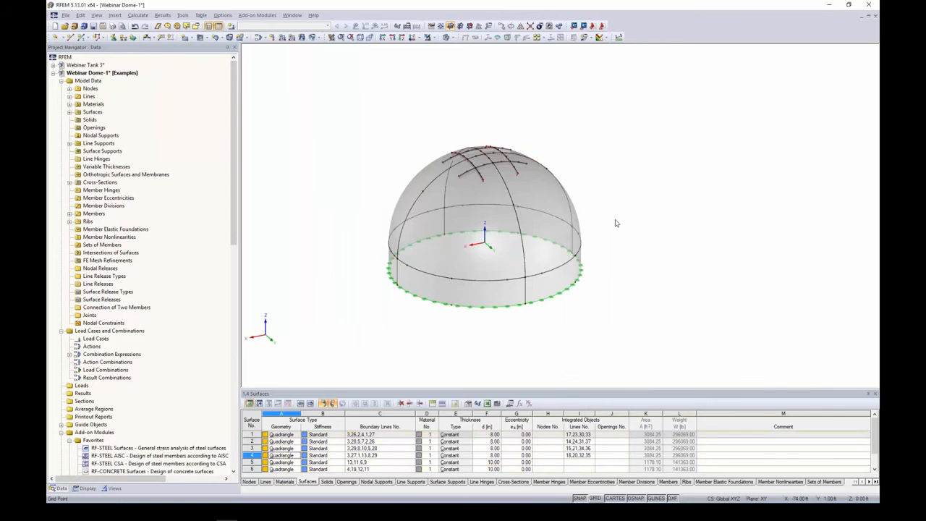
Modify the stiffness of the rib members 1-16 per ACI 318-14 Table 6.6.3.1.1(a) with component type Beams, and save the model.
left_click_drag(406, 114, 583, 183)
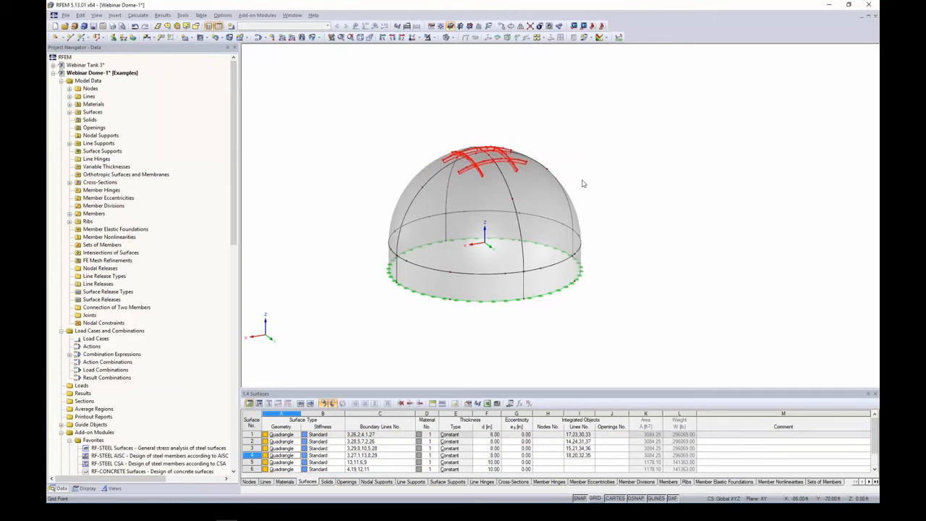
right_click(502, 165)
mouse_move(527, 179)
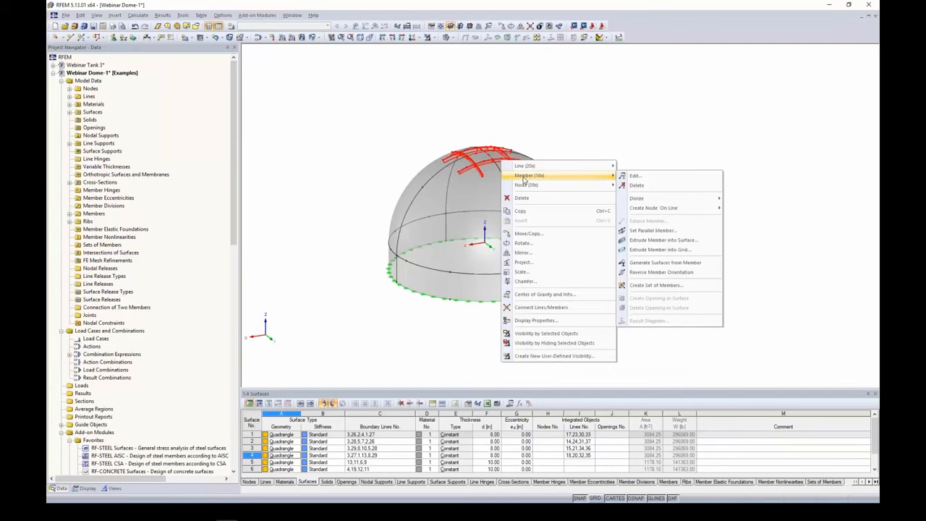
left_click(628, 176)
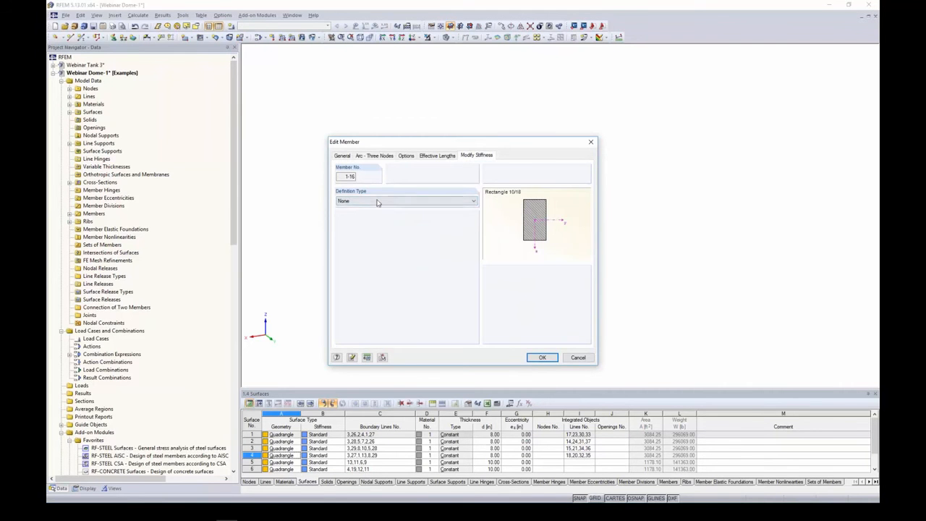
left_click(380, 201)
left_click(405, 226)
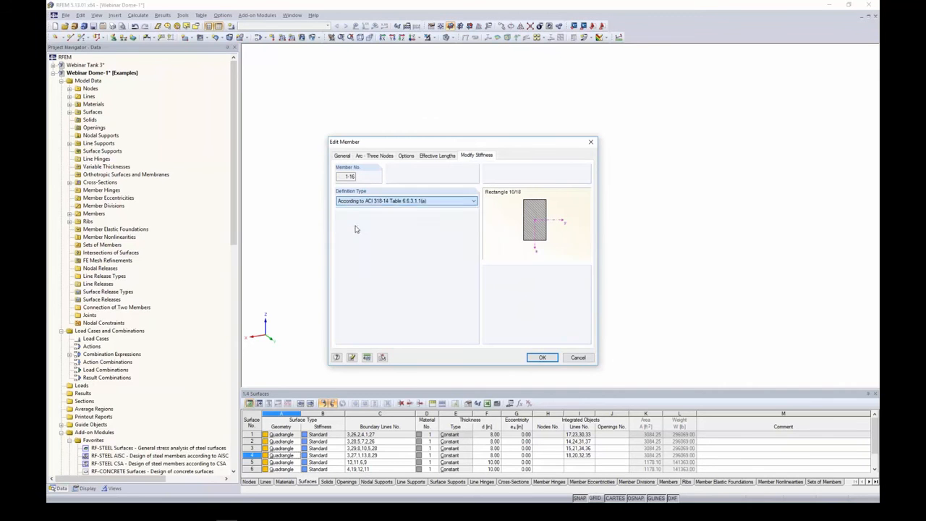
left_click(400, 228)
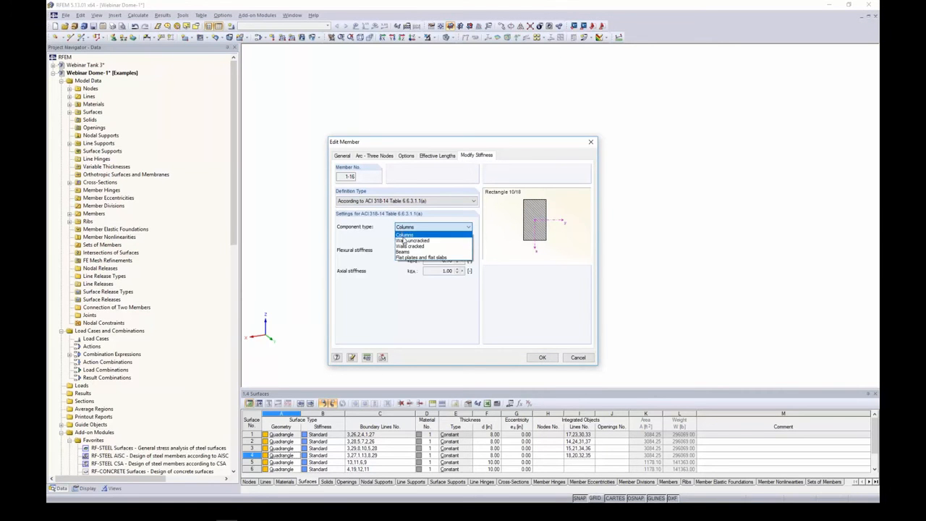
left_click(401, 252)
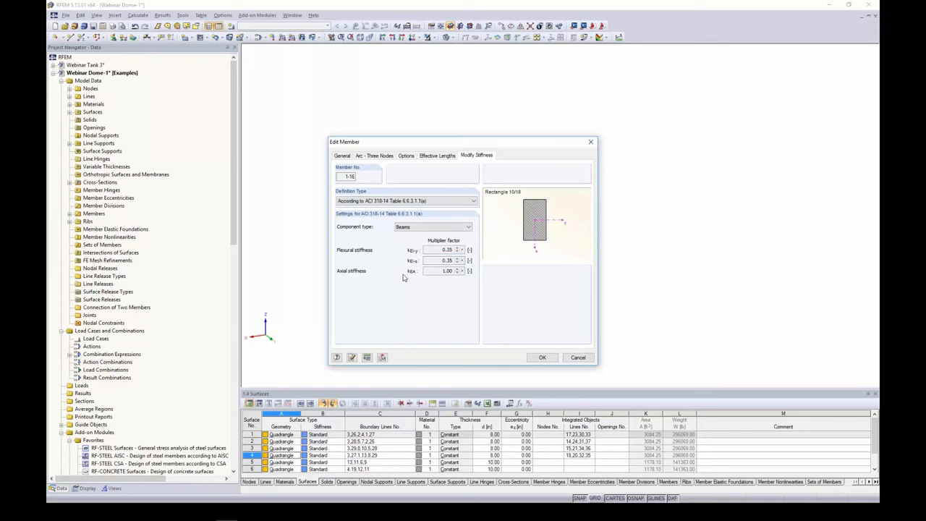
left_click(542, 357)
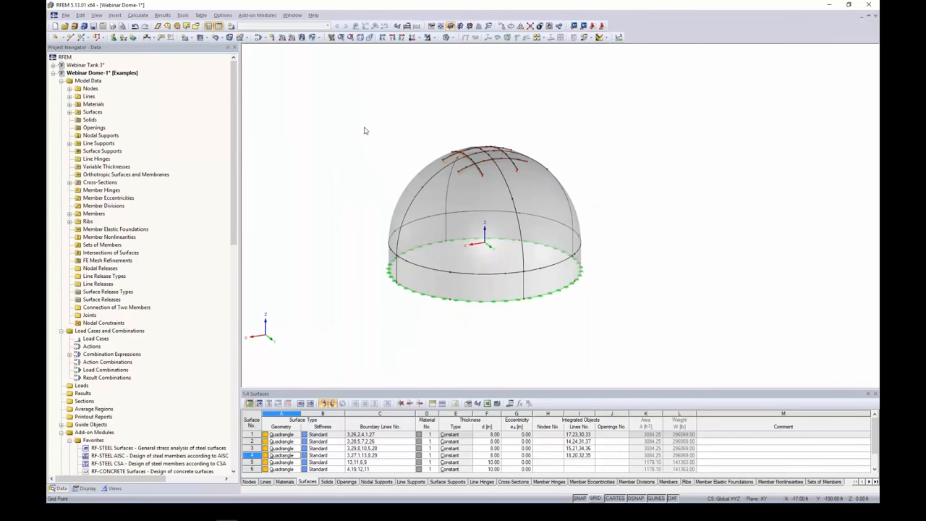
left_click(93, 26)
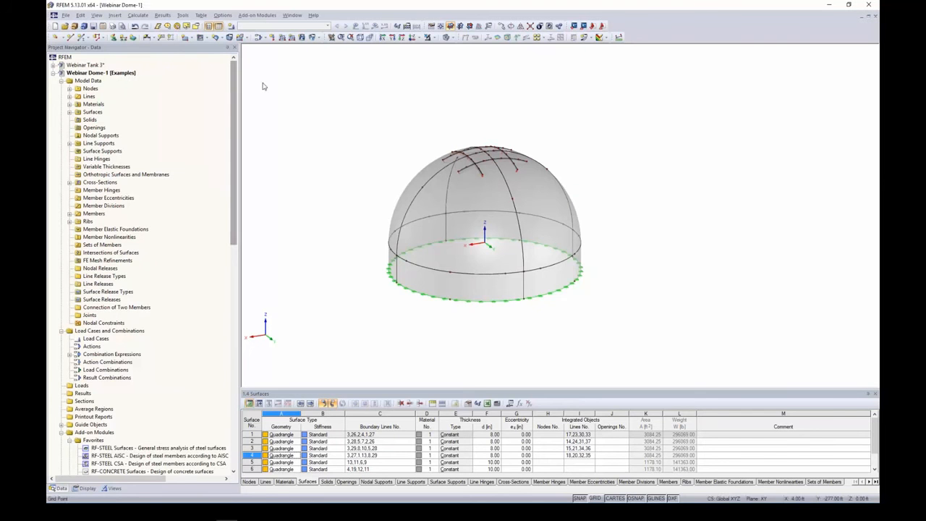
Set the FE mesh target element length to 3 ft and regenerate the mesh on confirming.
left_click(138, 15)
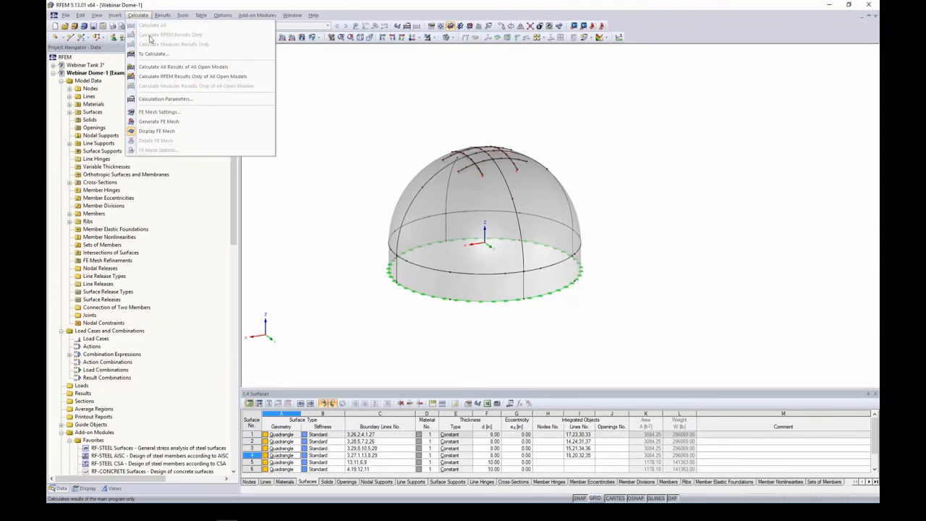
left_click(153, 113)
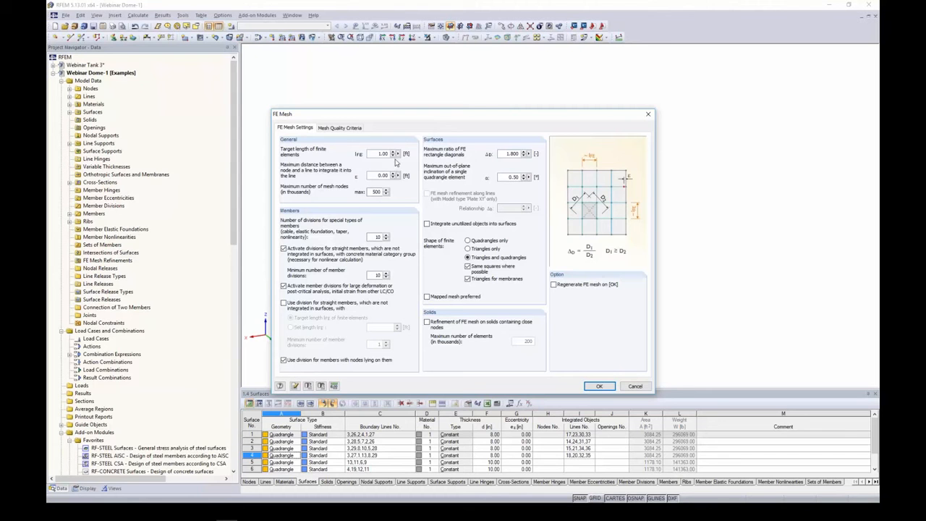
left_click_drag(387, 118, 400, 276)
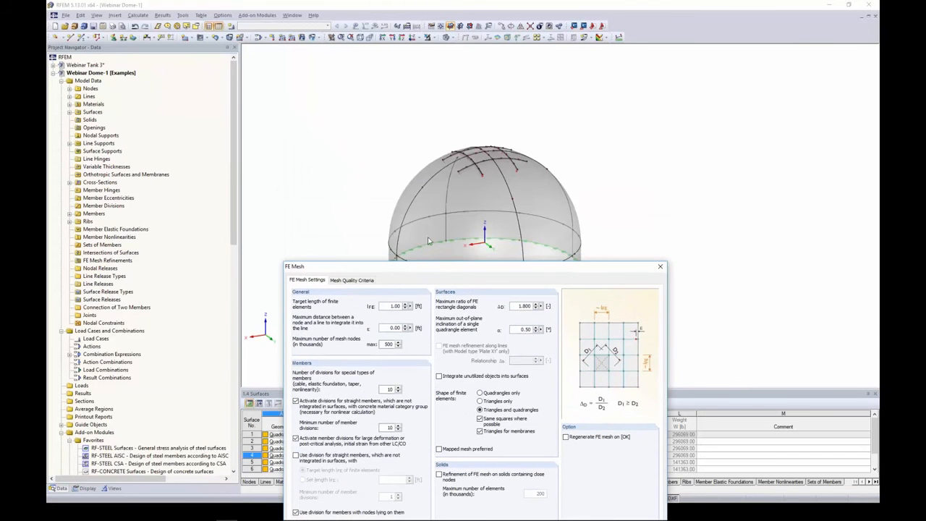
left_click_drag(469, 269, 475, 151)
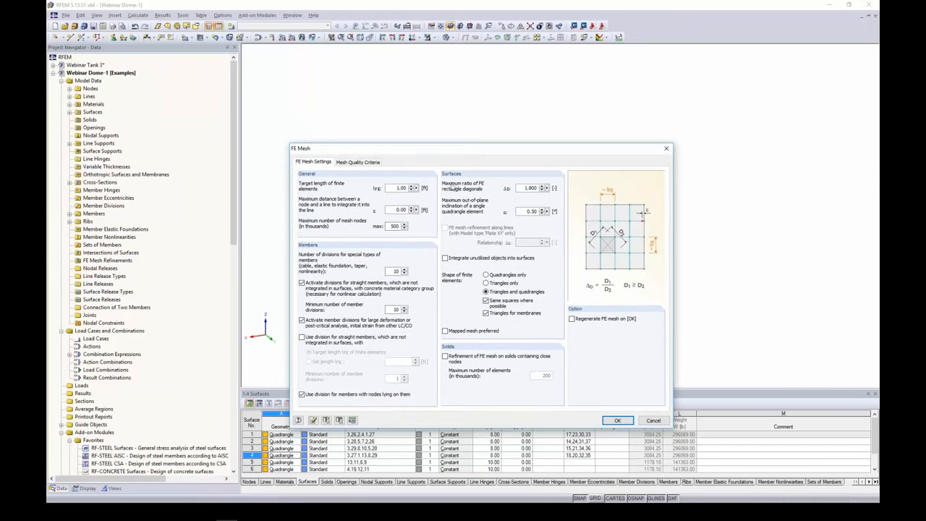
double_click(400, 188)
type("3")
left_click(571, 319)
left_click(617, 421)
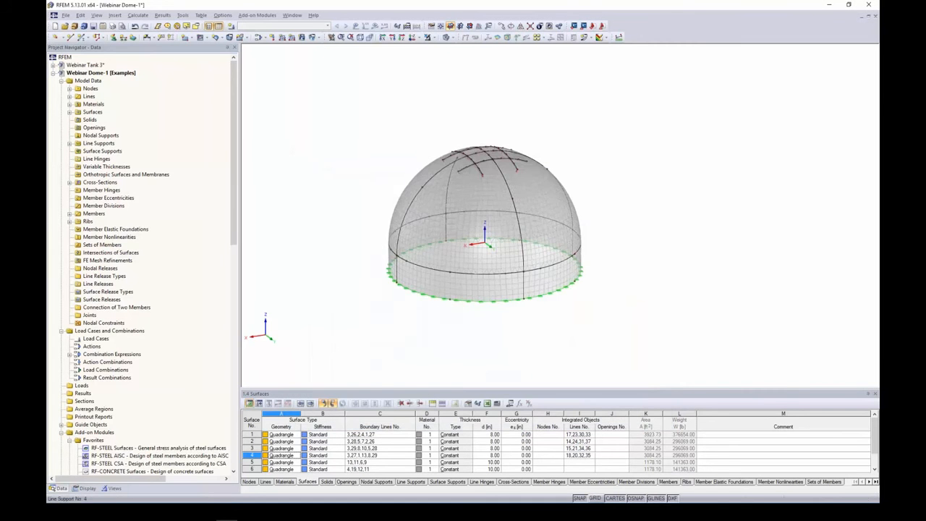
Examine the generated FE mesh on the dome and wall surfaces.
mouse_move(576, 252)
middle_mouse_down("ctrl")
mouse_move(415, 236)
mouse_move(560, 255)
middle_mouse_up("ctrl")
scroll(474, 231, "up", 1)
scroll(474, 231, "up", 2)
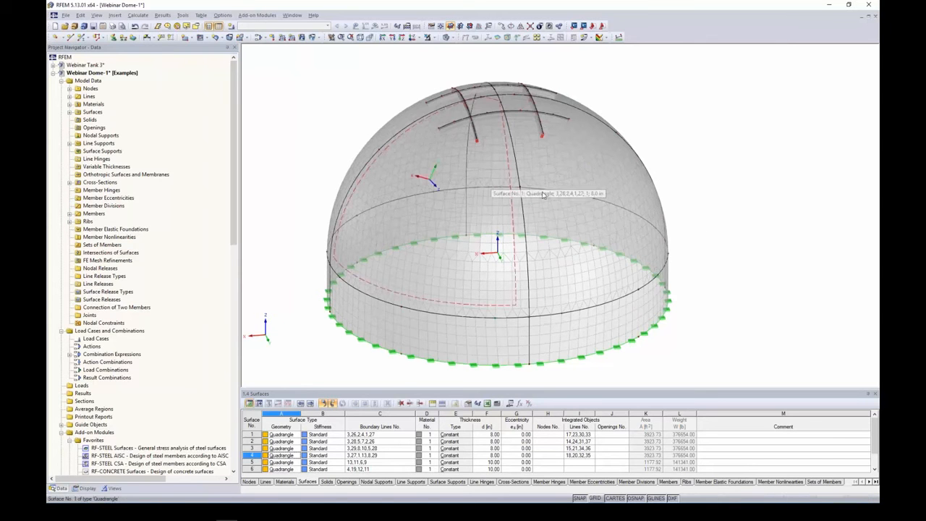
middle_click_drag(677, 215, 653, 237)
scroll(676, 217, "down", 2)
scroll(690, 235, "down", 1)
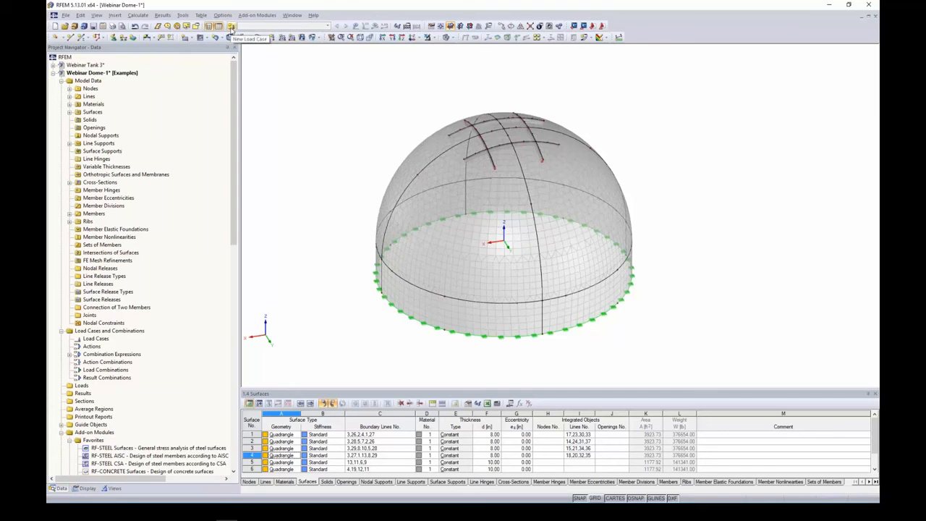
Create load case LC1 with the description Dead and the Dead action category.
left_click(231, 26)
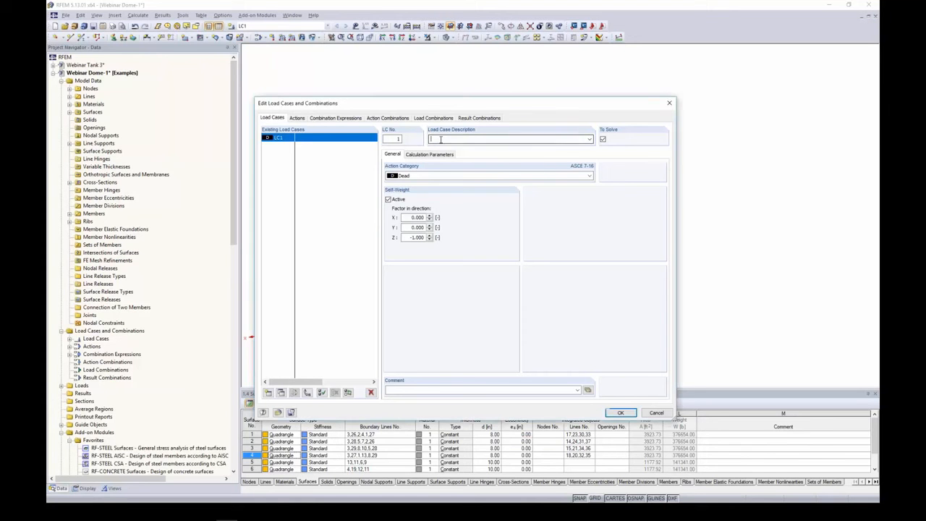
type("ead")
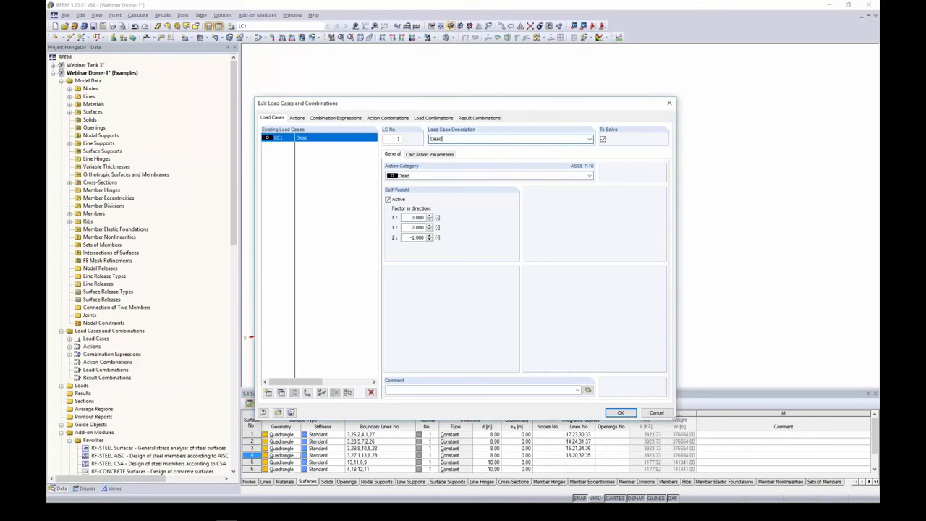
type(" Load")
left_click(418, 176)
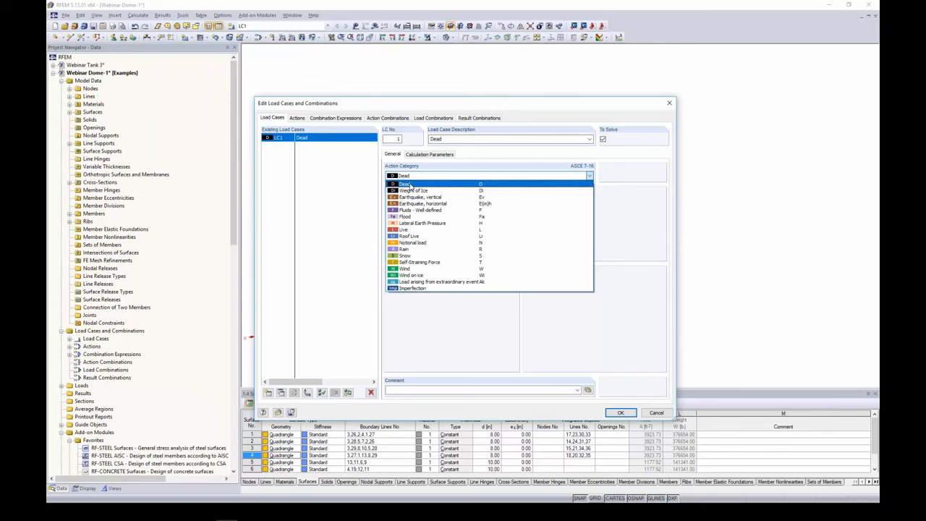
left_click(410, 185)
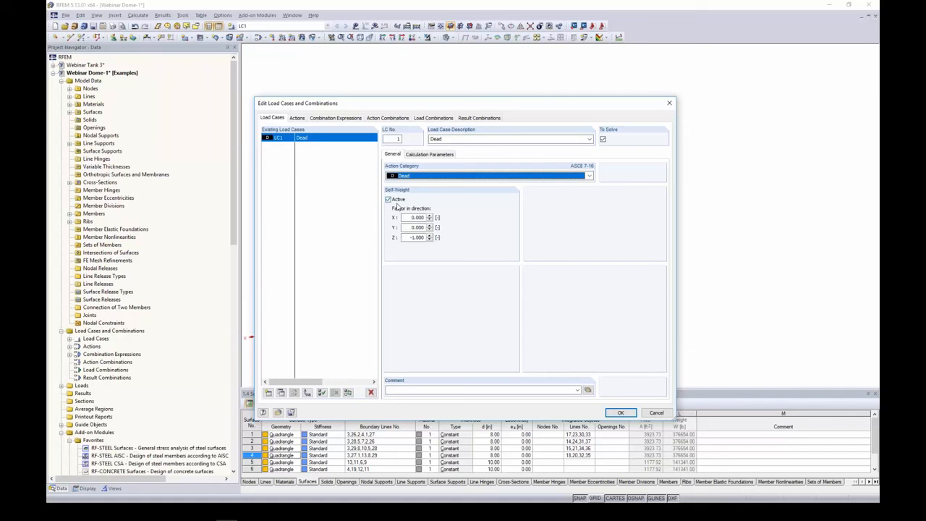
Add load case Live 1 with the Live action category and copy it as load case Live 2.
left_click(268, 392)
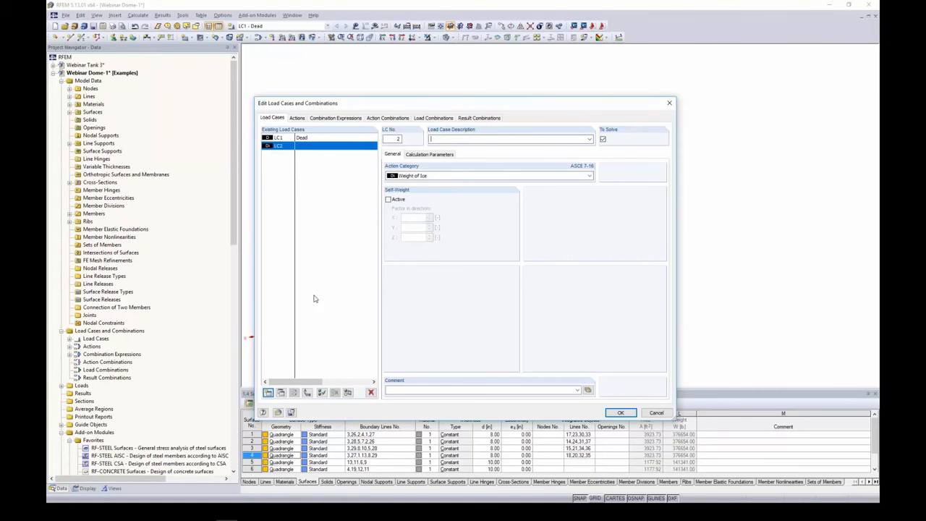
type("Live 1")
left_click(433, 178)
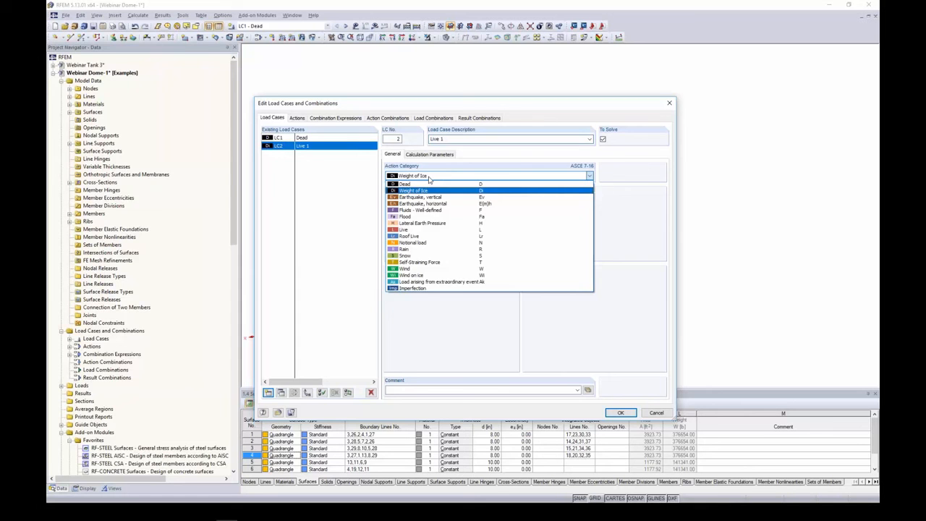
left_click(418, 230)
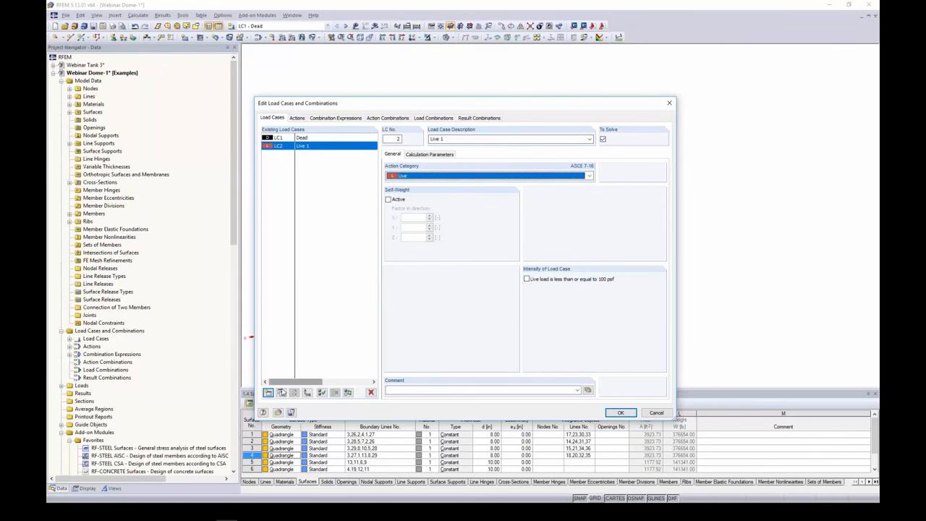
left_click(282, 392)
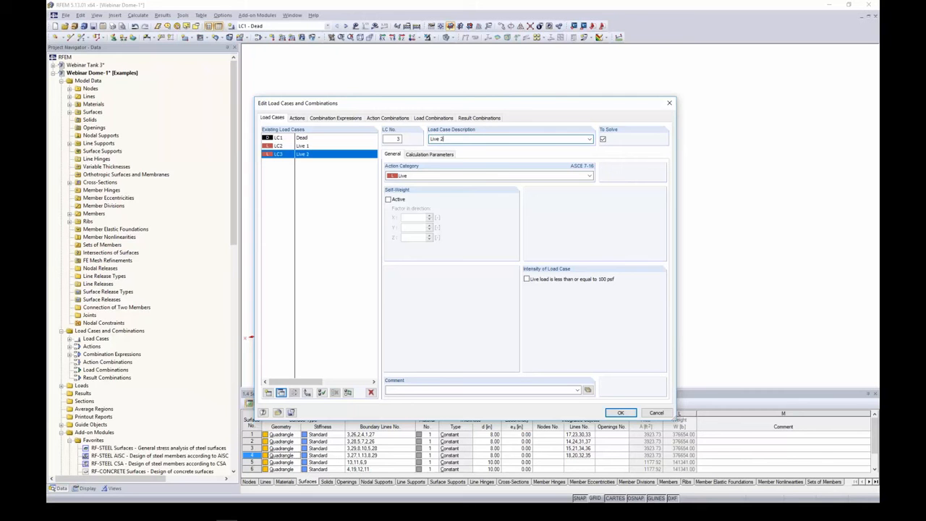
type("Live 2")
Add load case LC4 with the description Snow and the Snow action category.
left_click(268, 392)
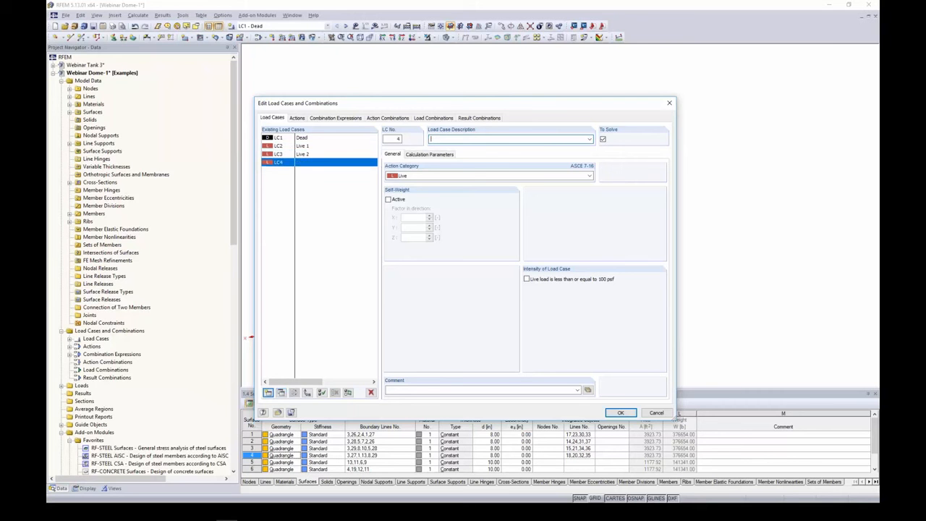
type("Snow")
left_click(411, 177)
left_click(422, 255)
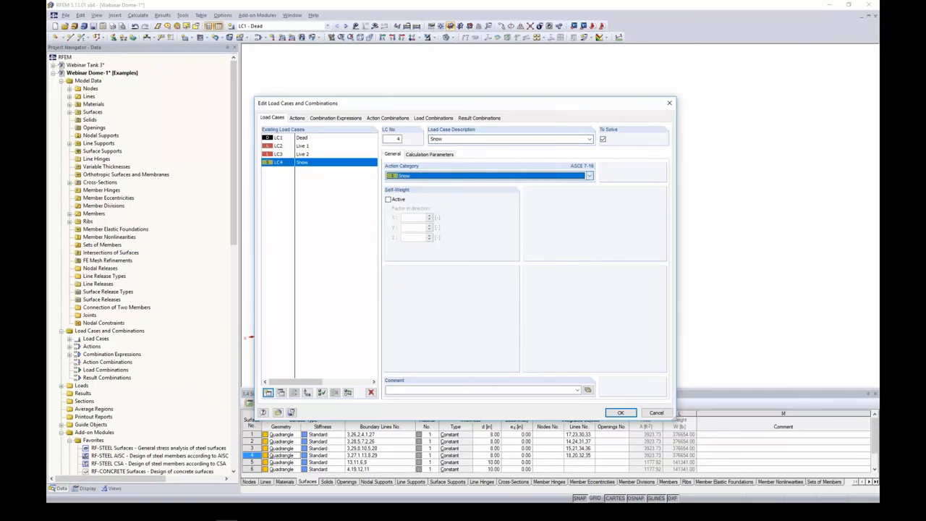
Add load case LC5 with the description Wind and the Wind action category.
left_click(267, 391)
type("Wi")
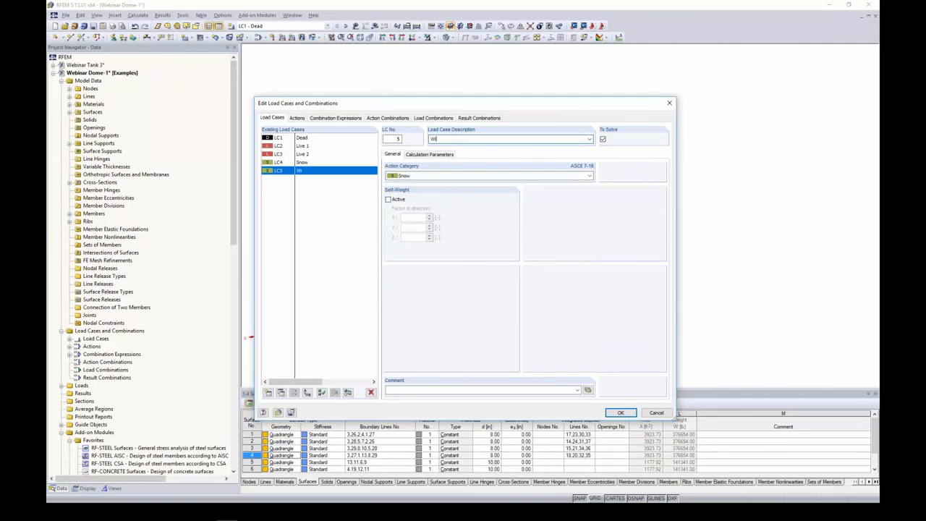
type("nd")
left_click(400, 177)
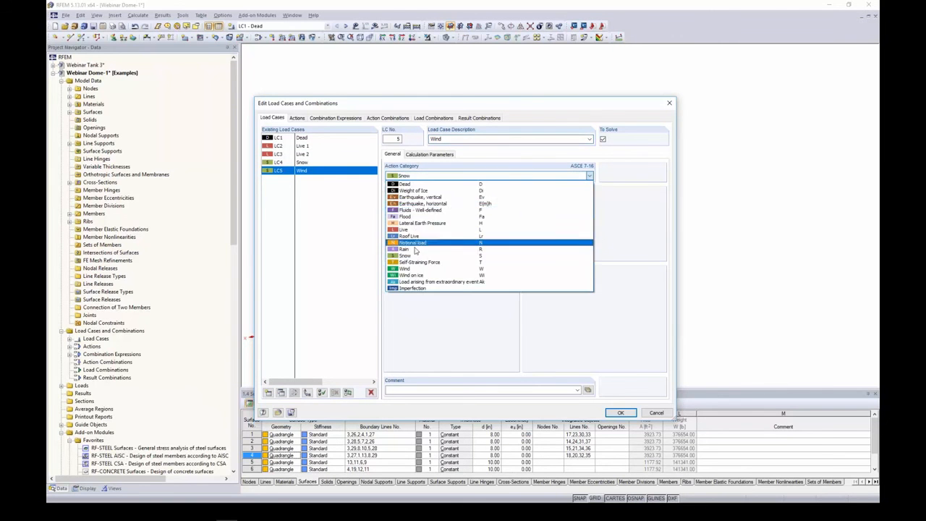
left_click(407, 268)
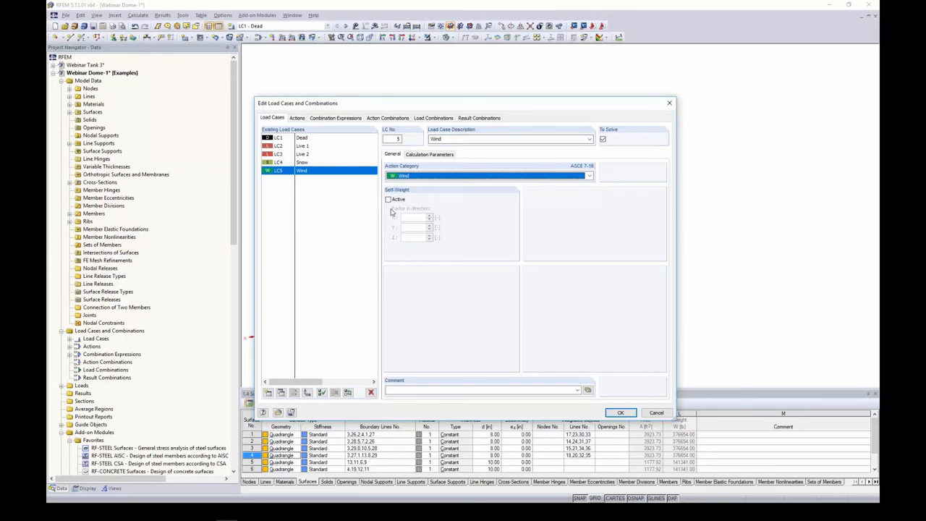
Review the LRFD and ASD combination expressions, load combinations and result combinations, and accept the load case and combination definitions.
left_click(327, 119)
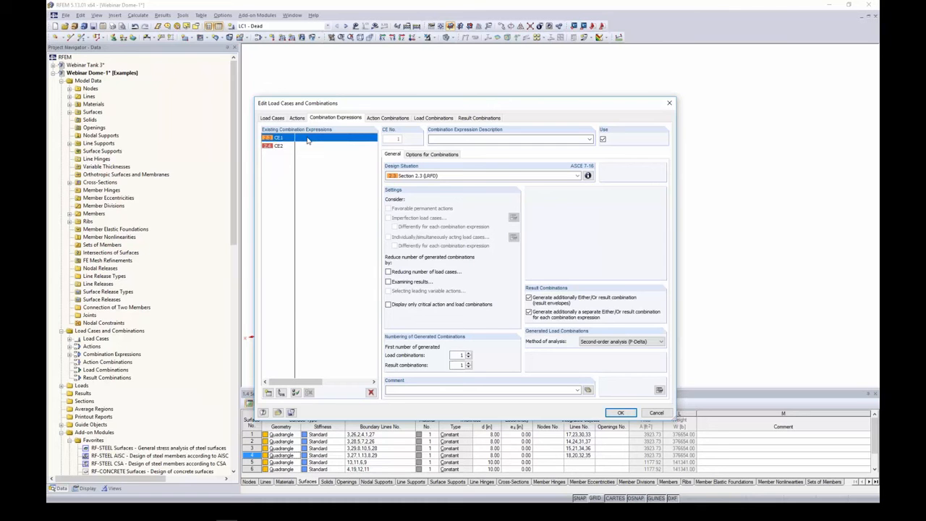
left_click(303, 146)
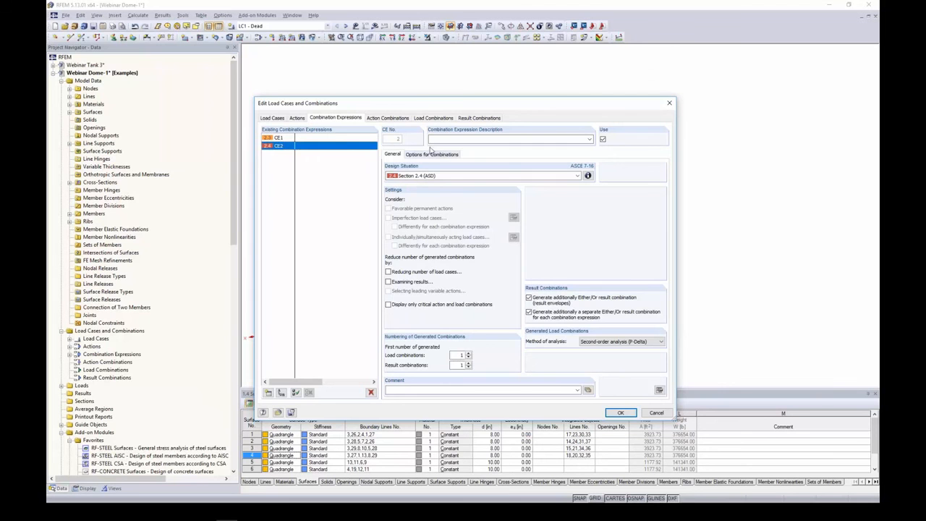
left_click(427, 119)
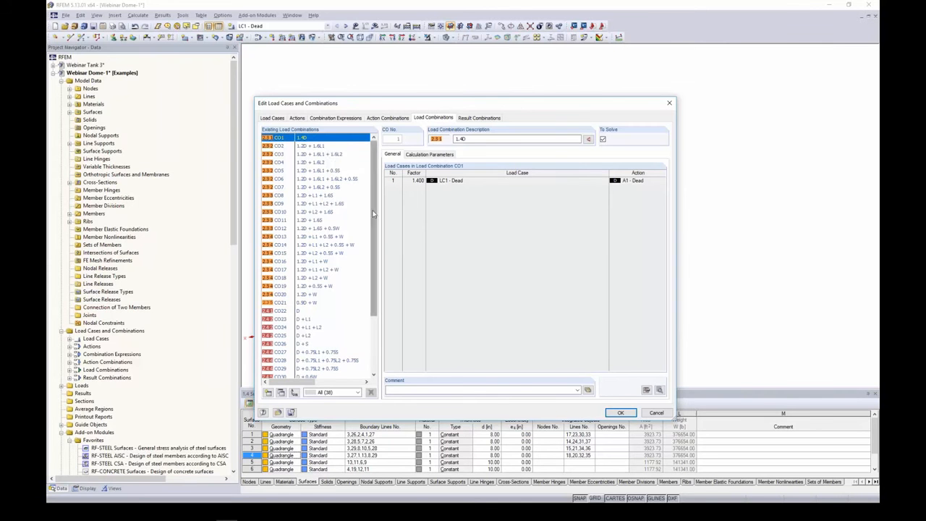
left_click_drag(373, 232, 375, 279)
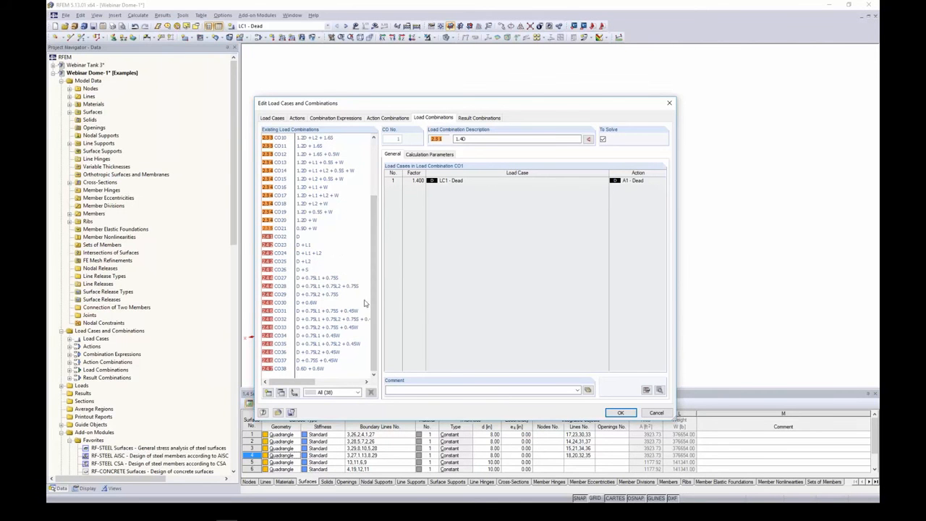
scroll(374, 300, "up", 3)
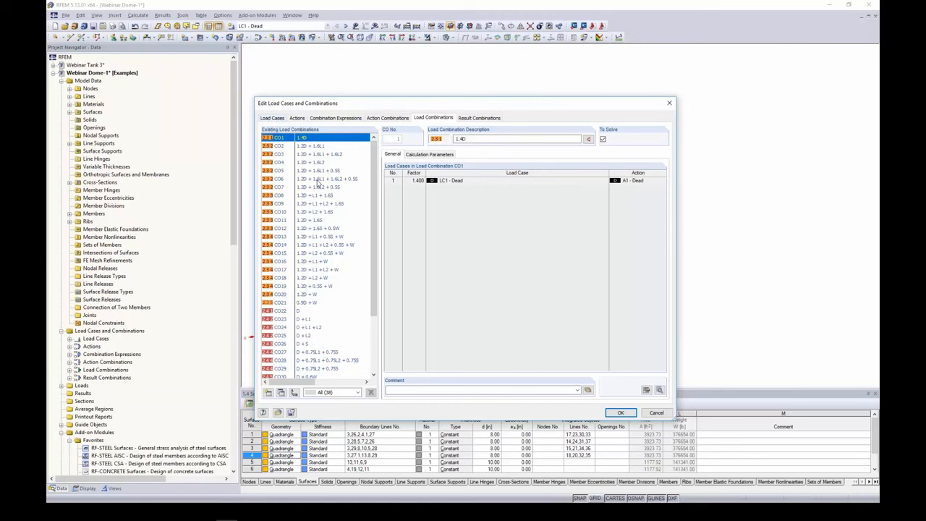
left_click(479, 118)
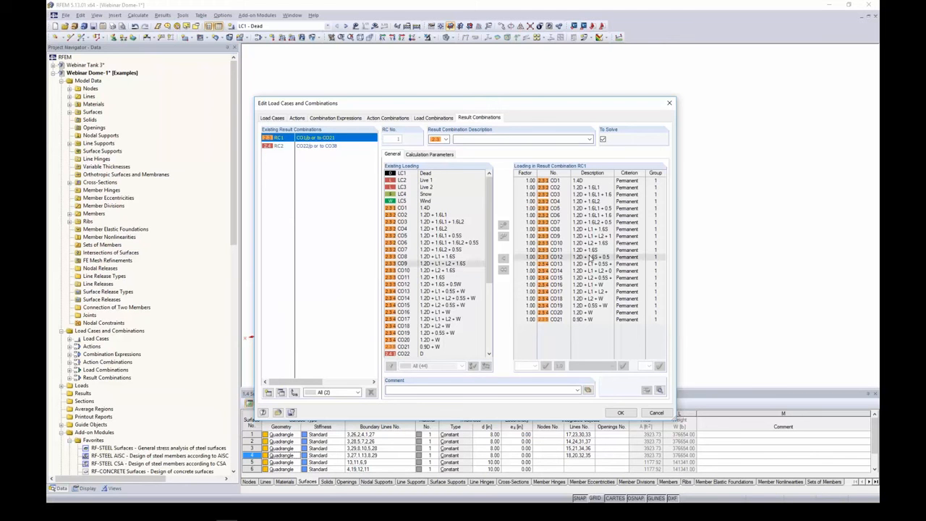
left_click(310, 146)
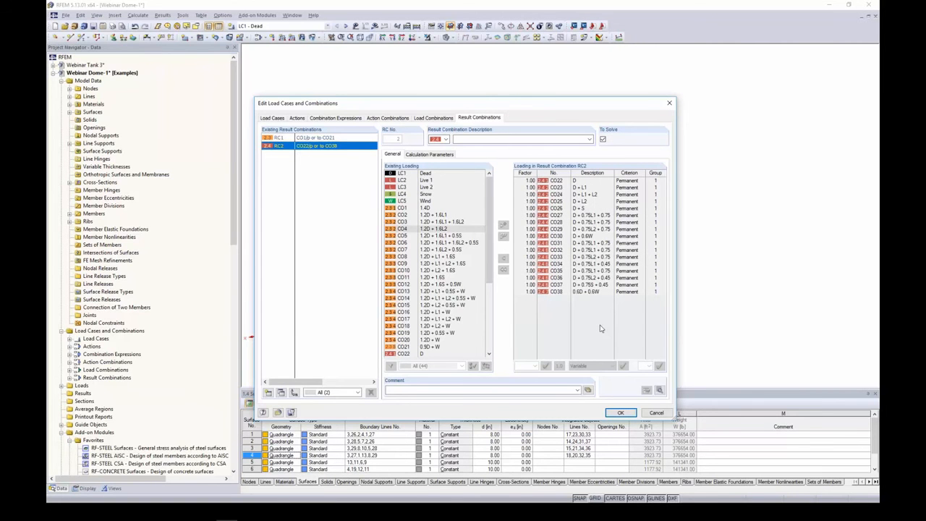
left_click(620, 413)
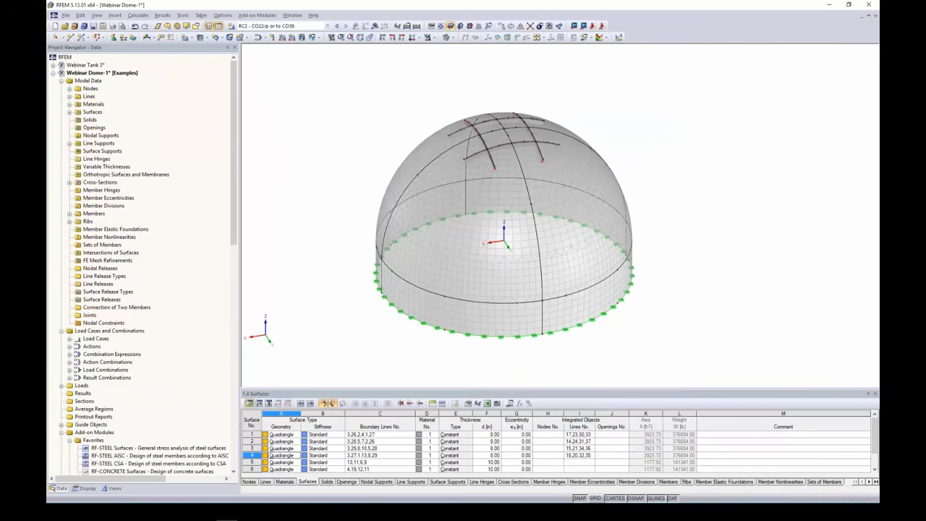
Make LC1 - Dead the active load case.
left_click(327, 26)
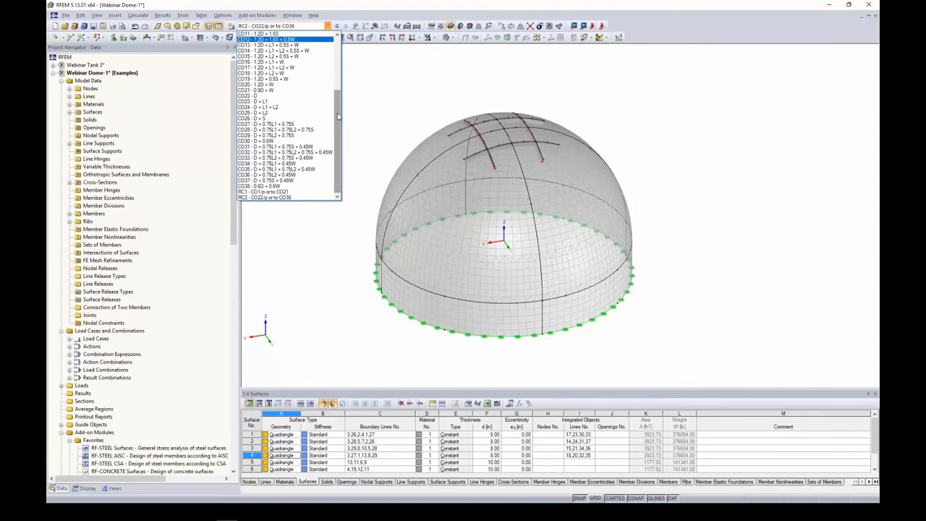
left_click_drag(337, 116, 339, 51)
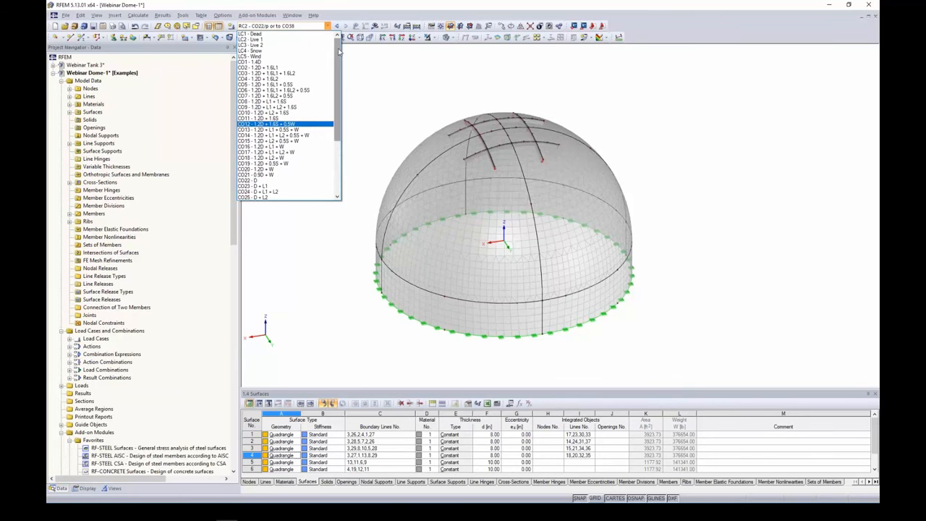
left_click(251, 34)
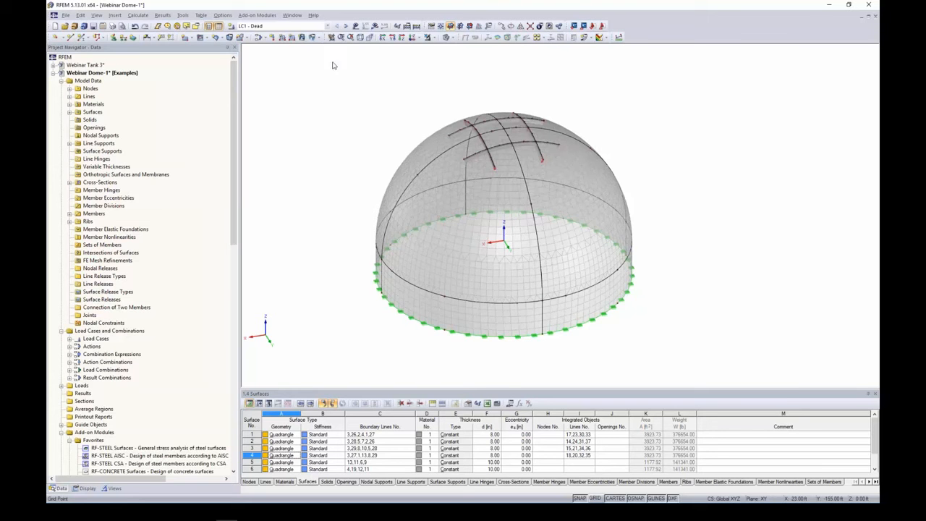
In load case LC2 - Live 1, define a surface force in local z, linear in Z, with magnitudes -2 and -2.5 ksf.
left_click(346, 26)
middle_click_drag(347, 208, 364, 174, "ctrl")
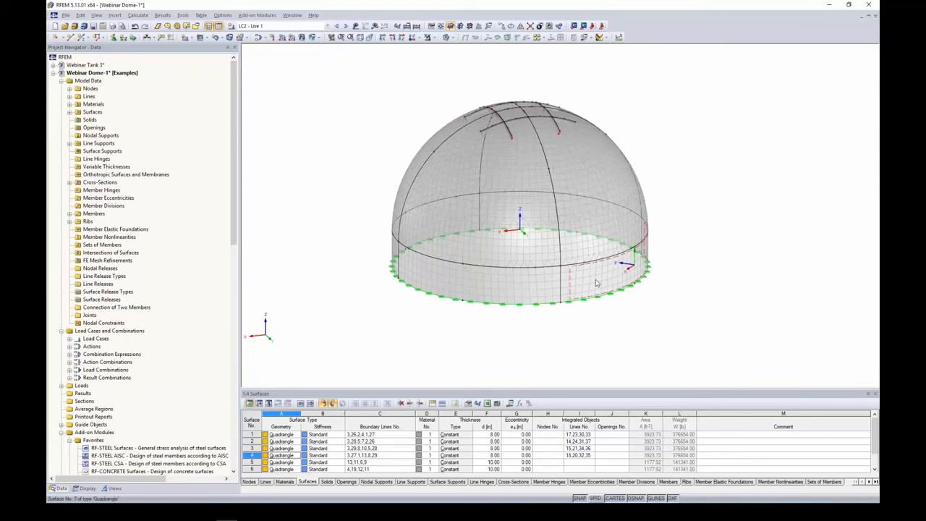
middle_click_drag(545, 338, 512, 337)
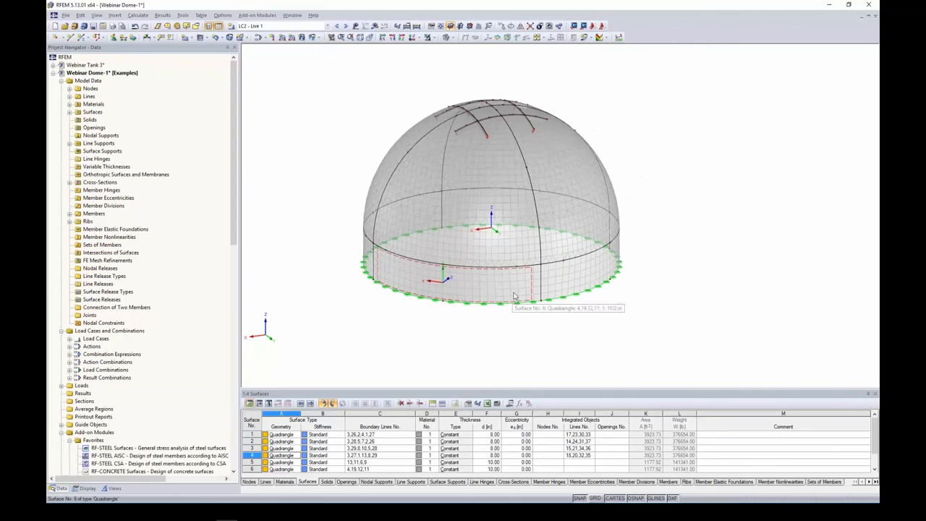
middle_click_drag(513, 336, 513, 265, "ctrl")
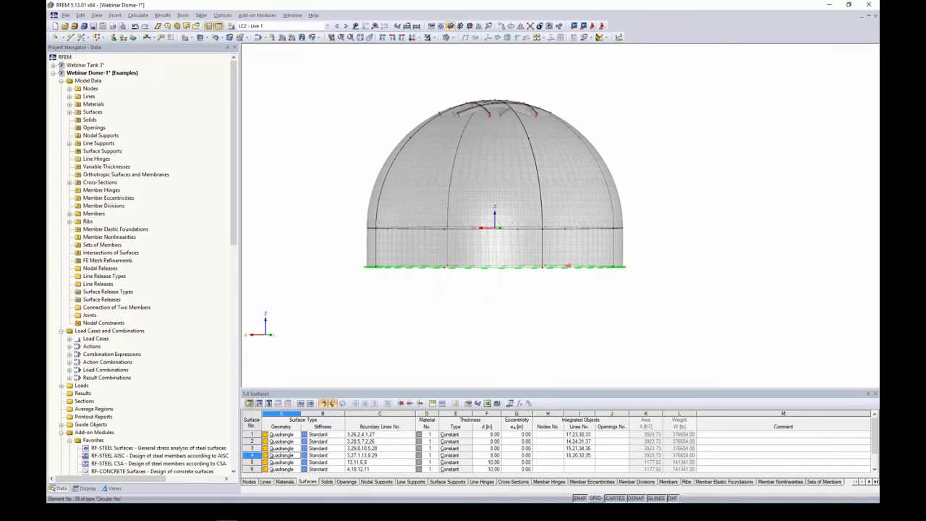
left_click(302, 39)
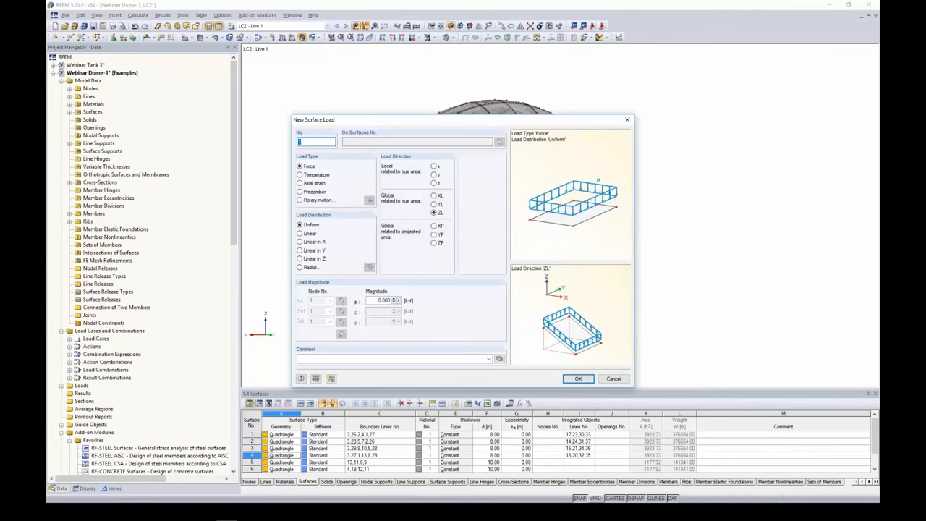
left_click(434, 184)
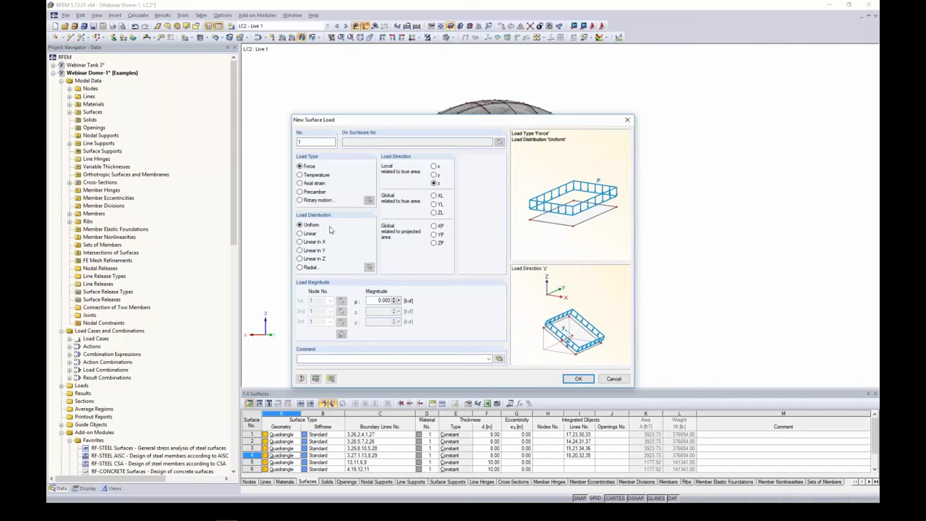
left_click(300, 259)
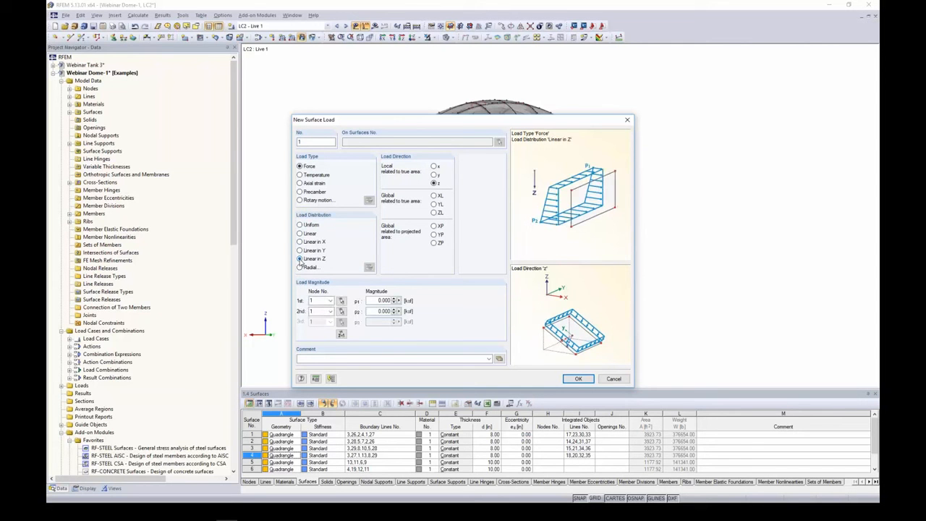
double_click(370, 300)
type("-2")
key("Tab")
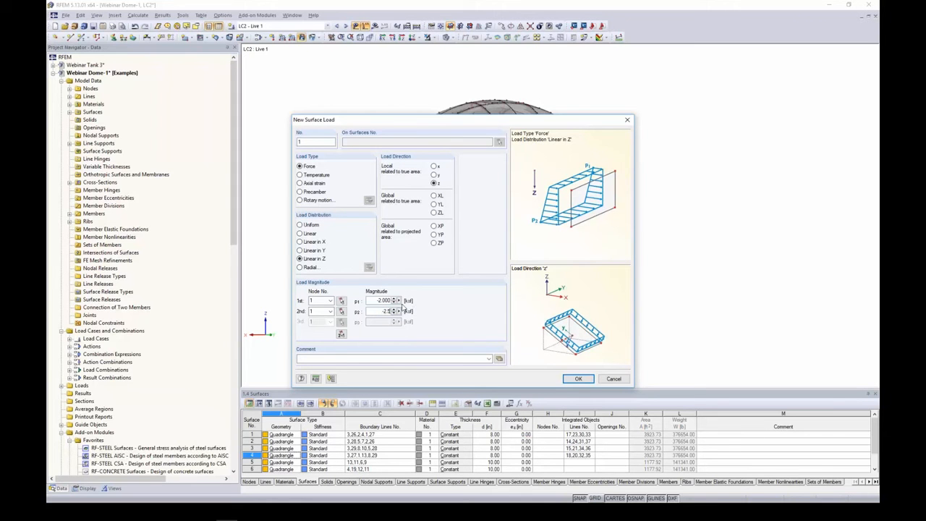
Reference the linear load to nodes 5 and 20 and apply it to all the cylindrical wall surfaces.
left_click(341, 334)
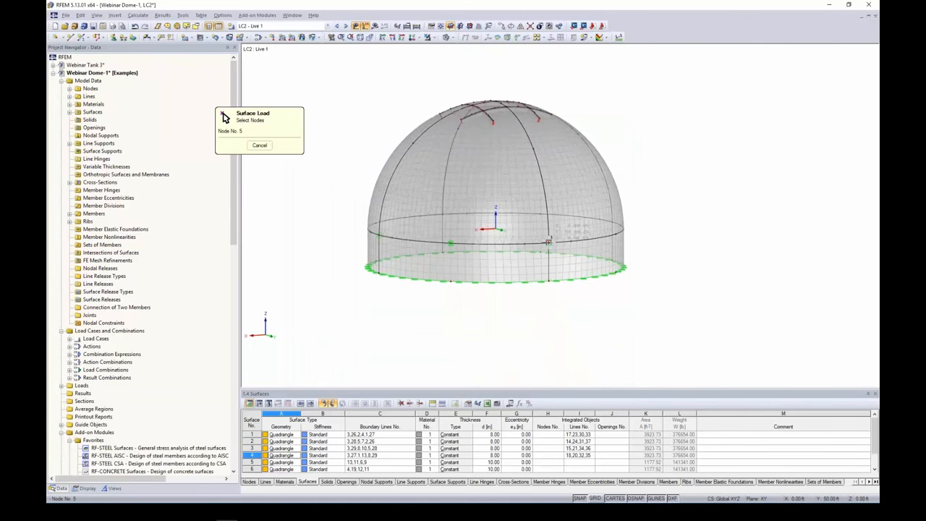
left_click(549, 241)
left_click(549, 280)
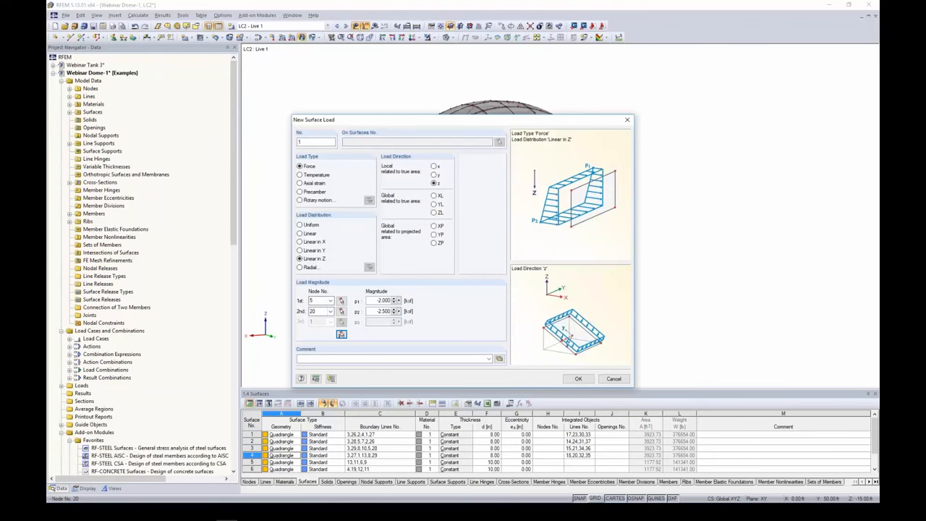
left_click(582, 380)
scroll(611, 276, "down", 1)
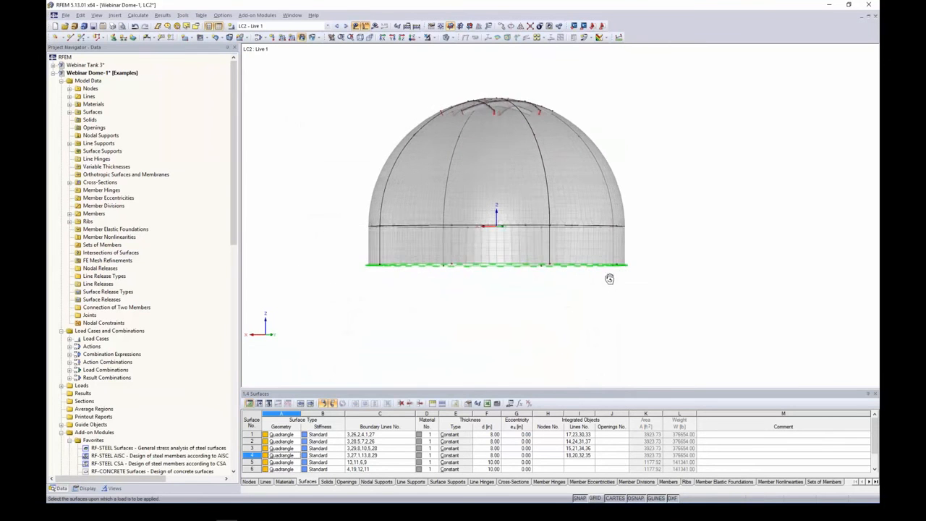
left_click_drag(656, 252, 380, 247)
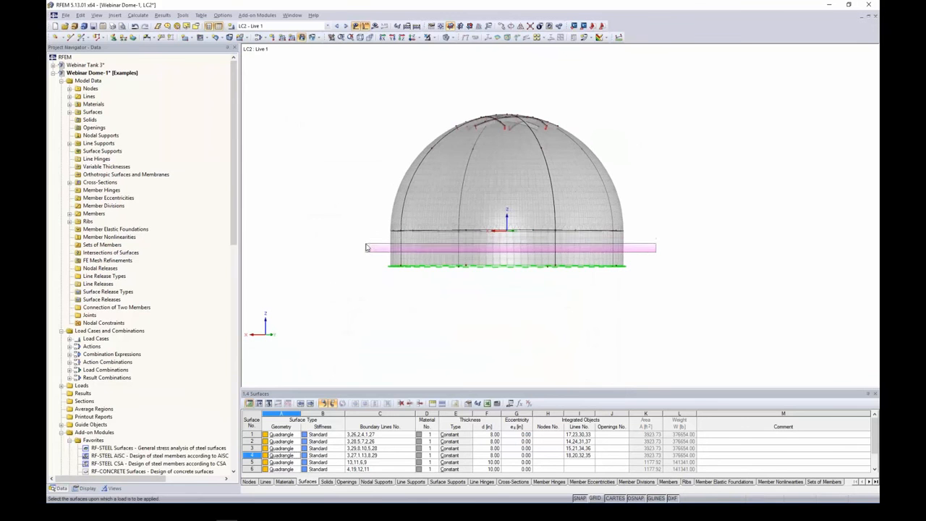
middle_click_drag(639, 233, 637, 282, "ctrl")
scroll(580, 288, "up", 2)
middle_click_drag(676, 232, 506, 248, "ctrl")
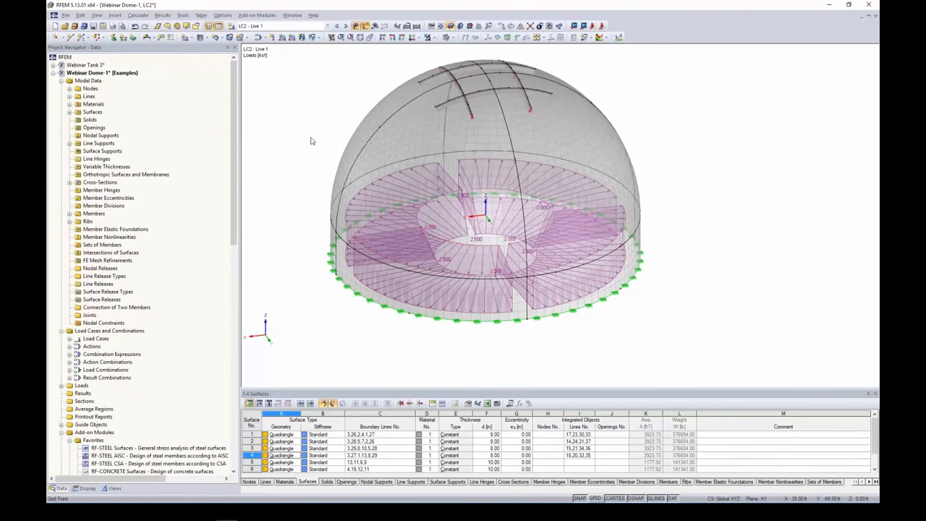
In load case LC3 - Live 2, define a linear-in-Z surface load in global ZL with magnitudes -0.2 and -0.25 ksf.
left_click(346, 26)
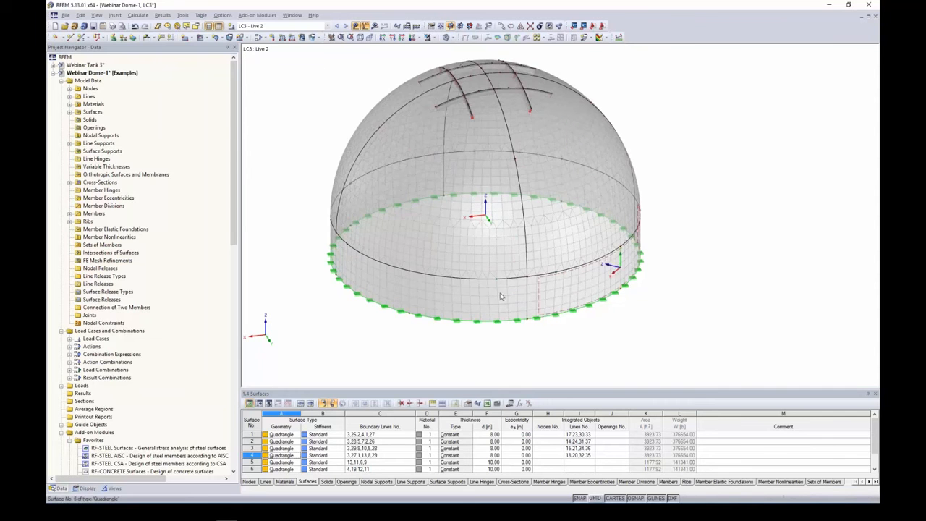
left_click(302, 37)
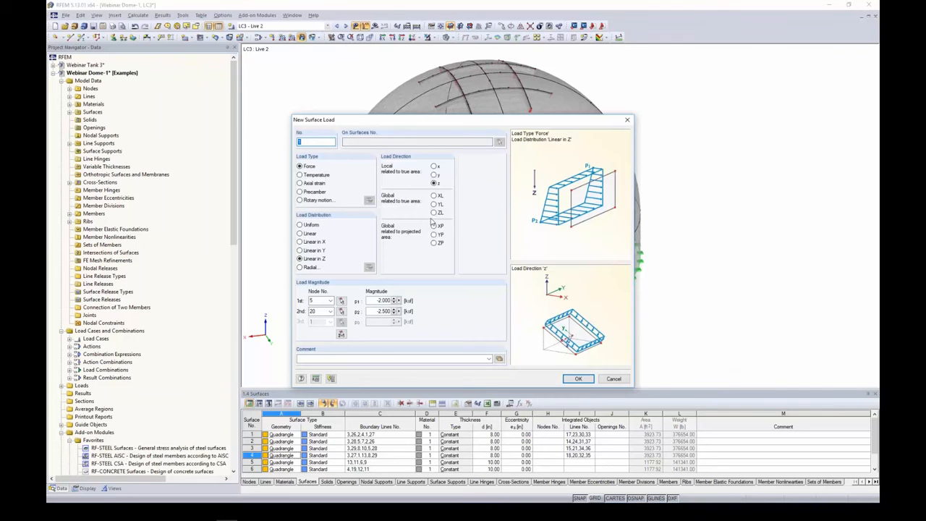
left_click(434, 213)
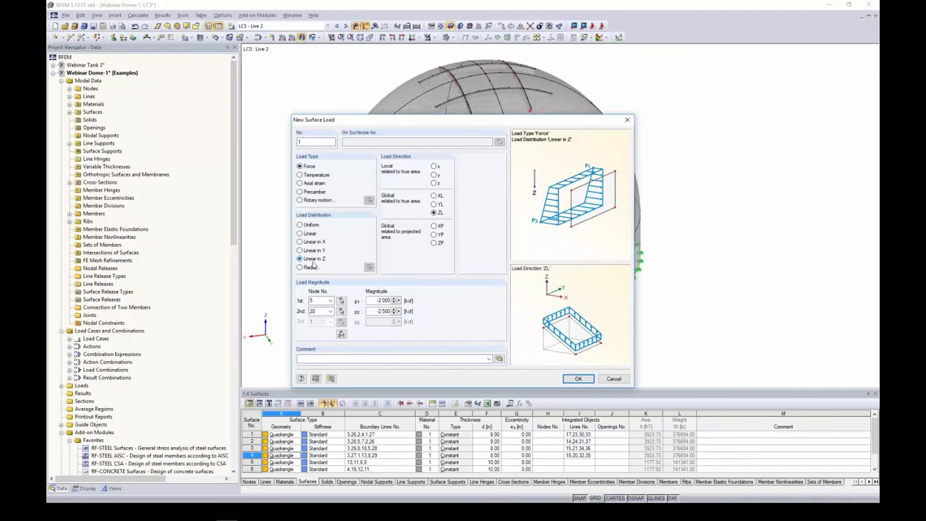
double_click(371, 300)
type("-0.2")
key("Tab")
type("-")
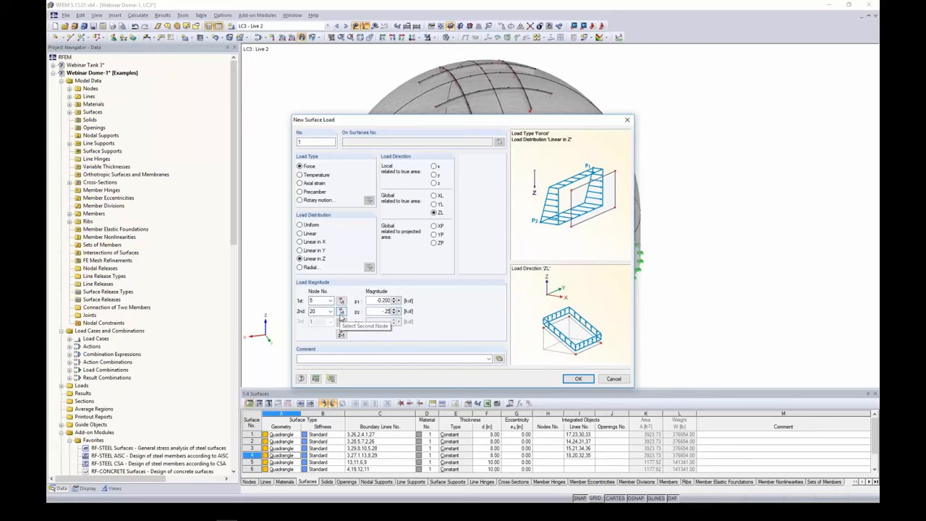
Apply the Live 2 surface load to all the cylindrical wall surfaces.
left_click(578, 378)
middle_click_drag(553, 311, 550, 248, "ctrl")
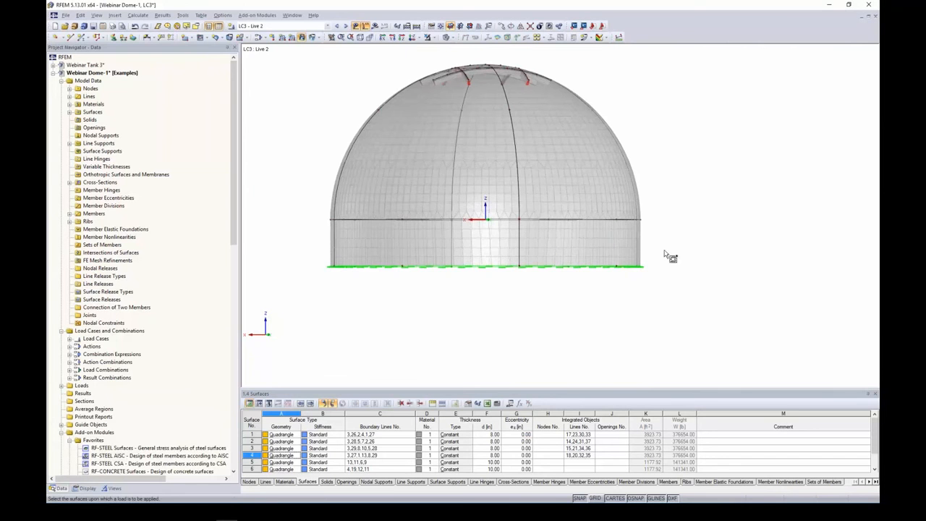
left_click_drag(665, 249, 309, 232)
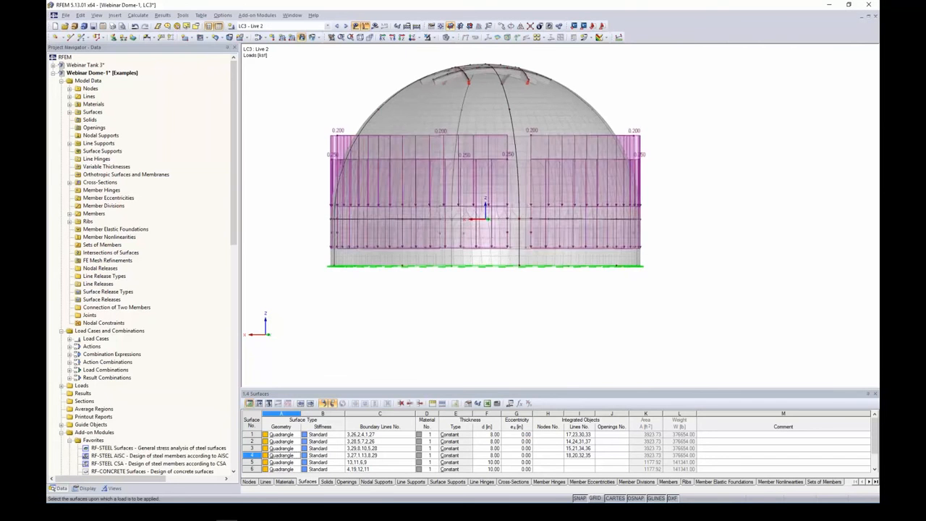
middle_click_drag(494, 336, 609, 327, "ctrl")
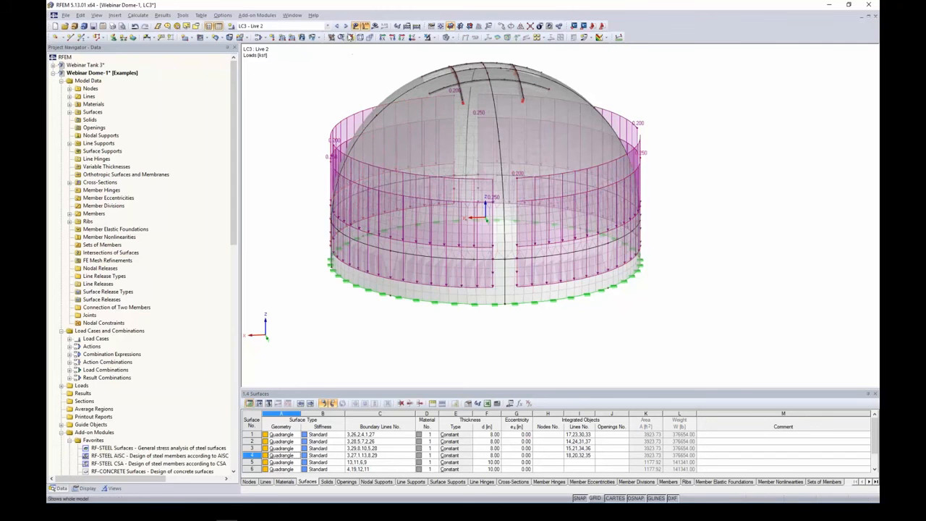
In load case LC4 - Snow, define a uniform surface force in global projected direction ZP and set its magnitude.
left_click(346, 25)
middle_click_drag(499, 197, 448, 237, "ctrl")
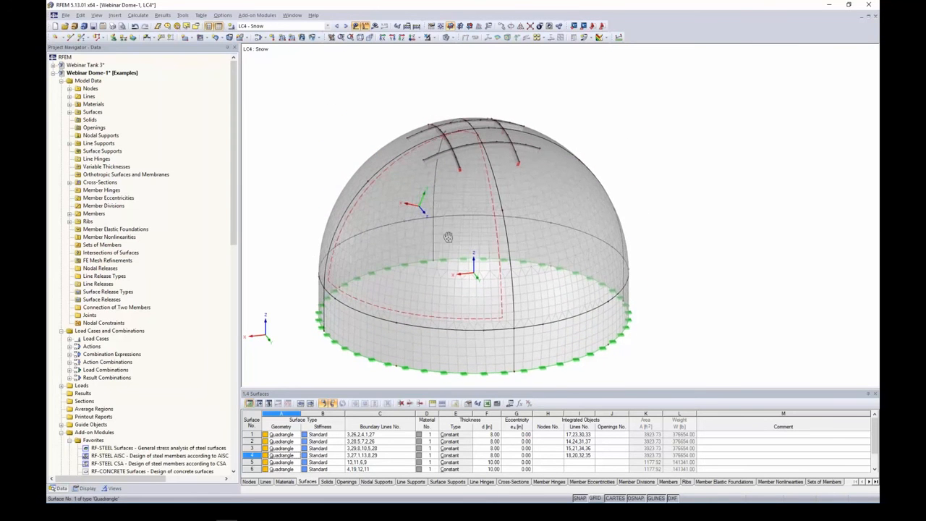
left_click(301, 38)
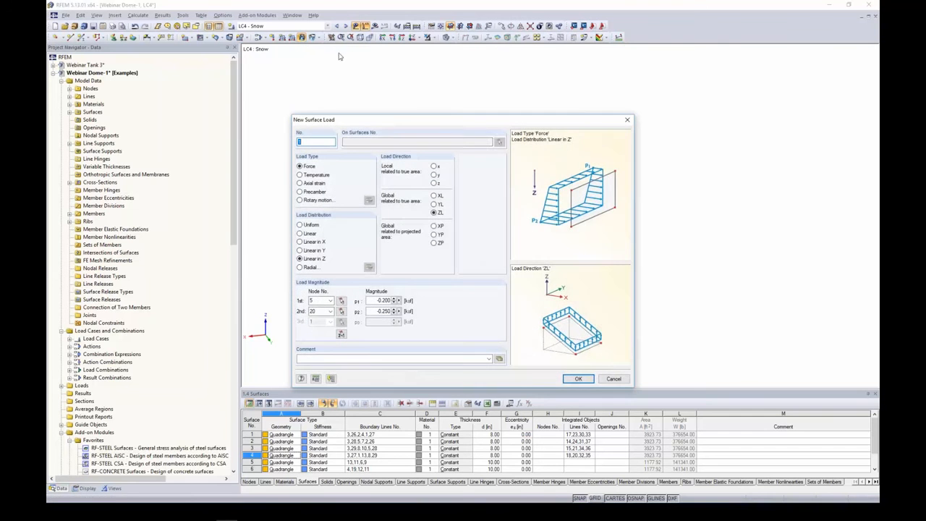
left_click(435, 243)
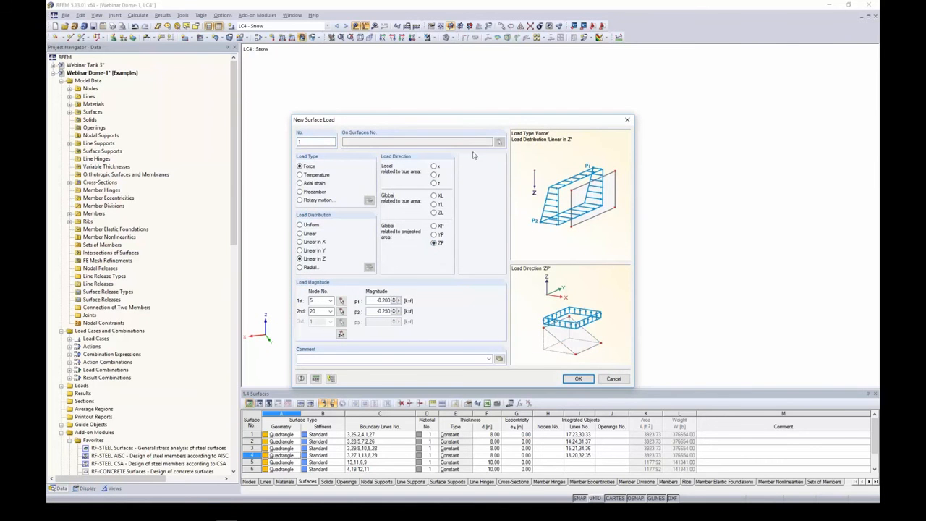
left_click_drag(467, 121, 229, 68)
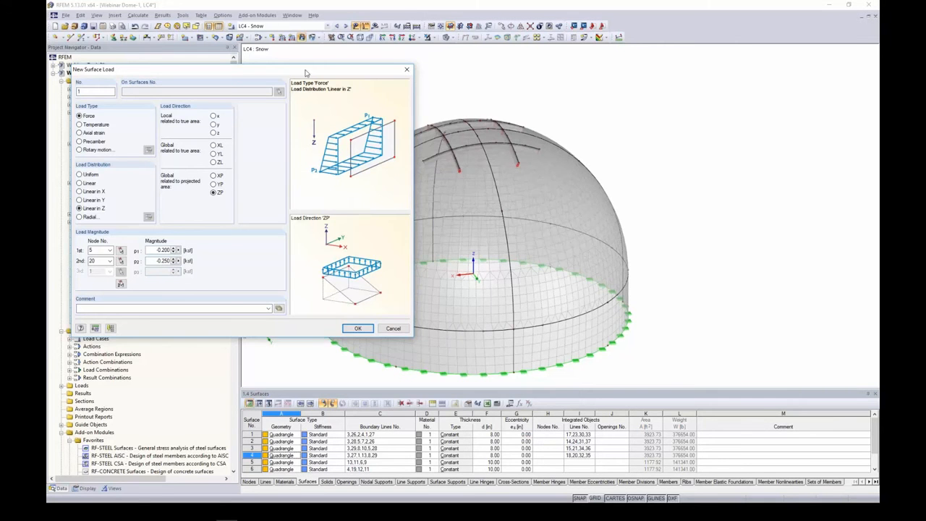
left_click_drag(305, 71, 413, 74)
left_click(186, 177)
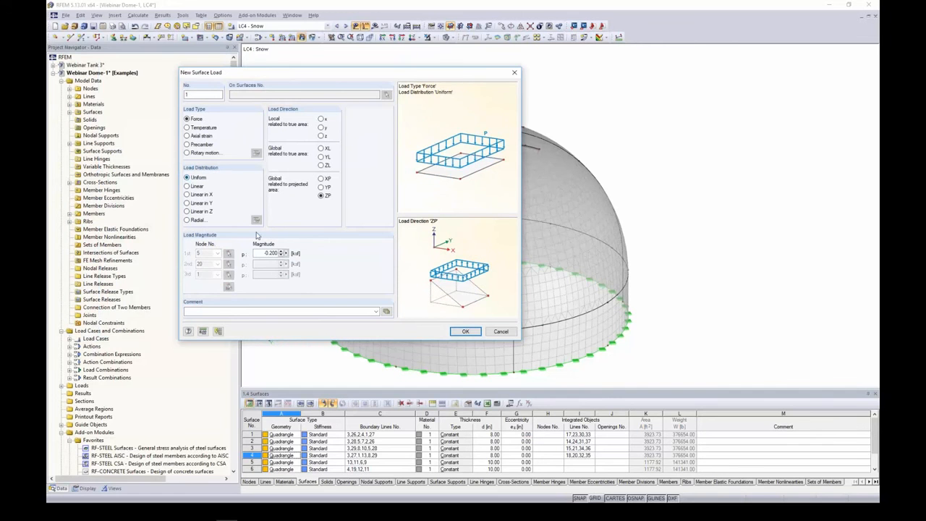
left_click_drag(256, 254, 293, 260)
key("BackSpace")
left_click(465, 332)
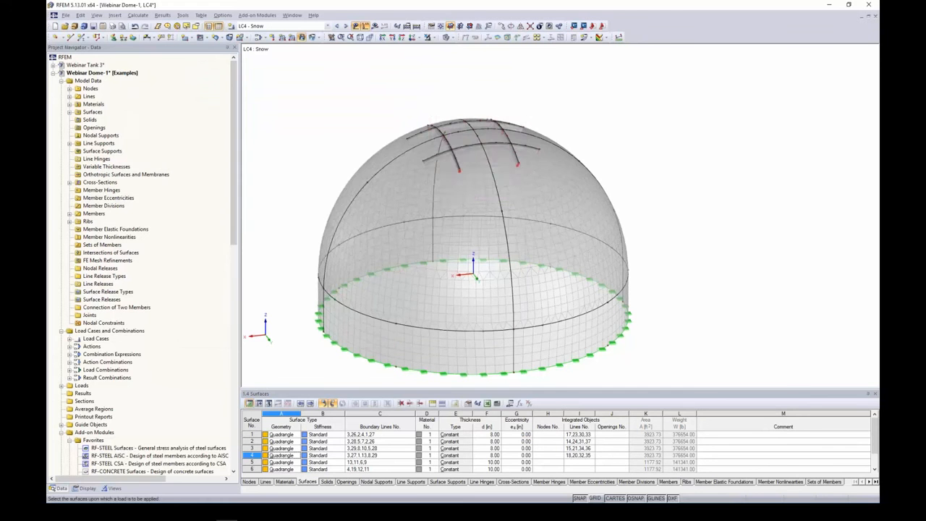
Apply the snow load to all the dome surfaces and activate load case LC5 - Wind.
left_click_drag(663, 136, 347, 89)
scroll(549, 197, "down", 2)
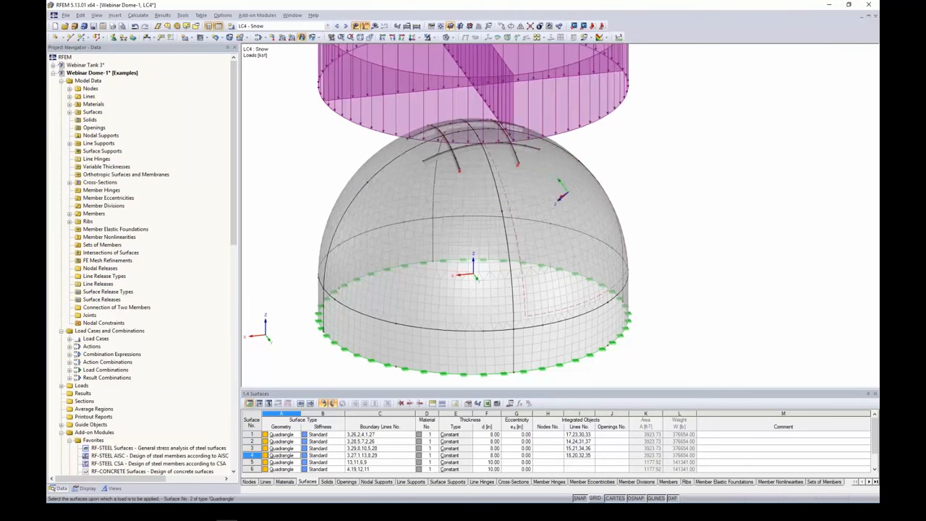
key("Escape")
middle_click_drag(640, 192, 416, 77, "ctrl")
left_click(345, 26)
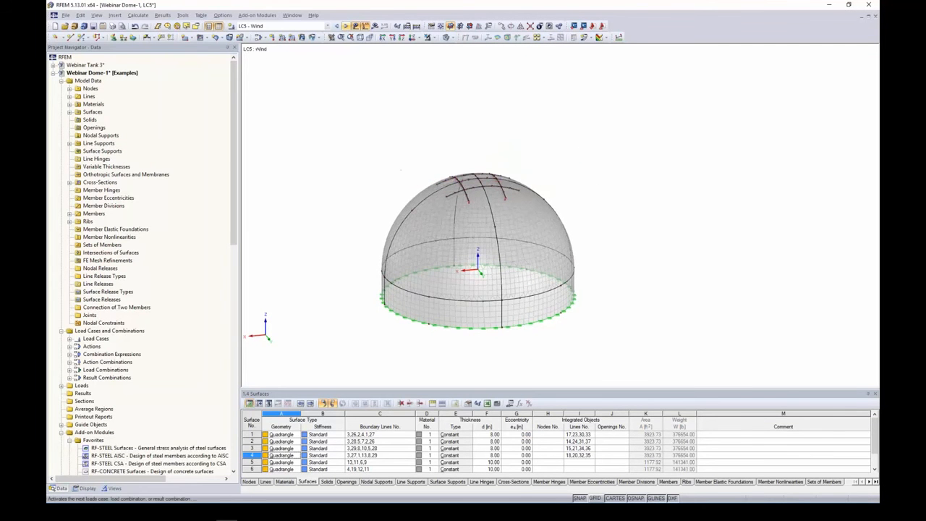
scroll(361, 206, "up", 3)
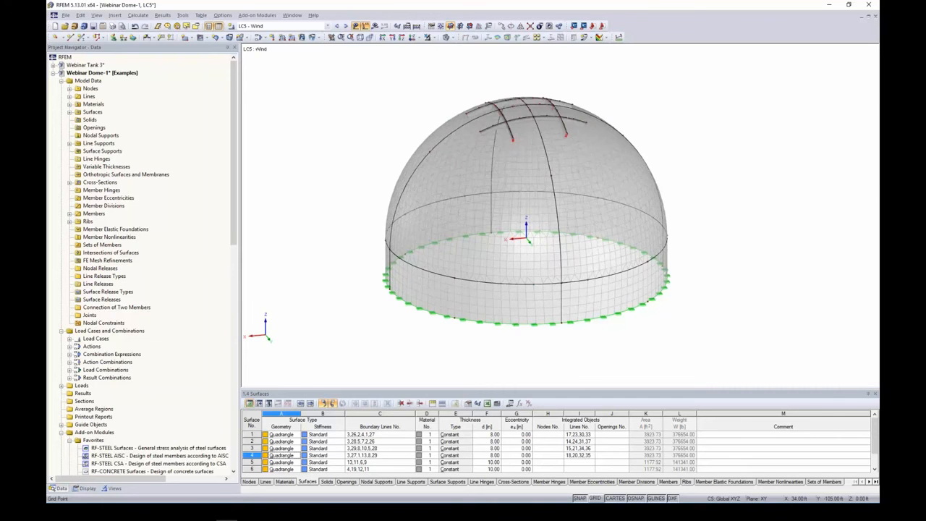
Switch to the PowerPoint slide show and display the ASCE 7-16 steps for determining wind loads on circular bins, silos and tanks.
key("super+Tab")
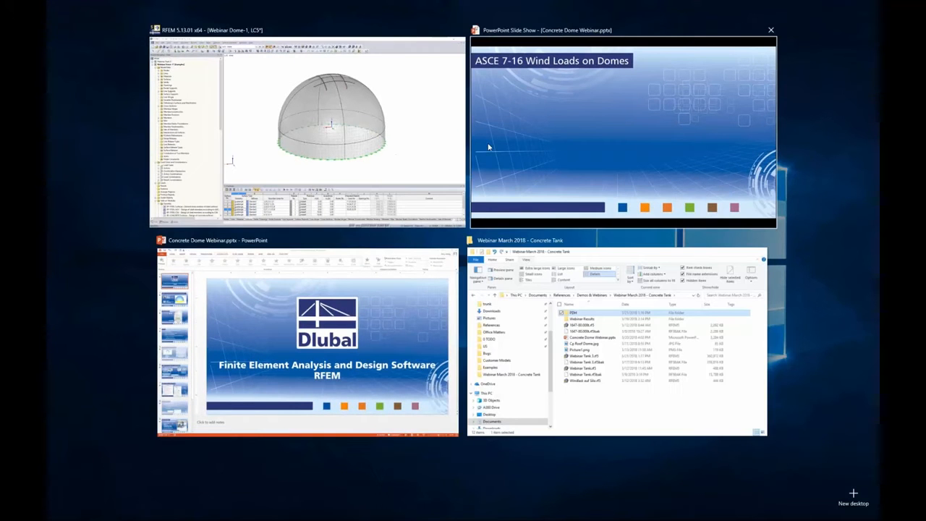
left_click(488, 147)
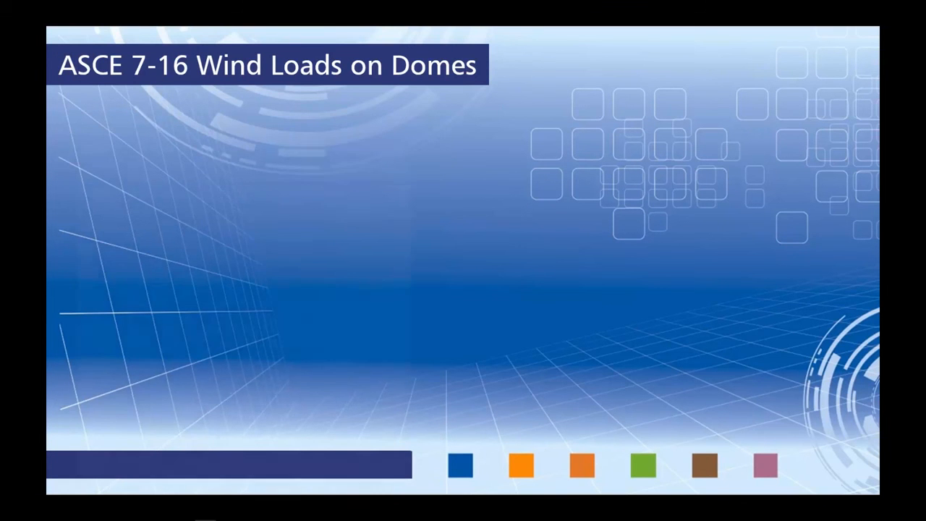
key("Right")
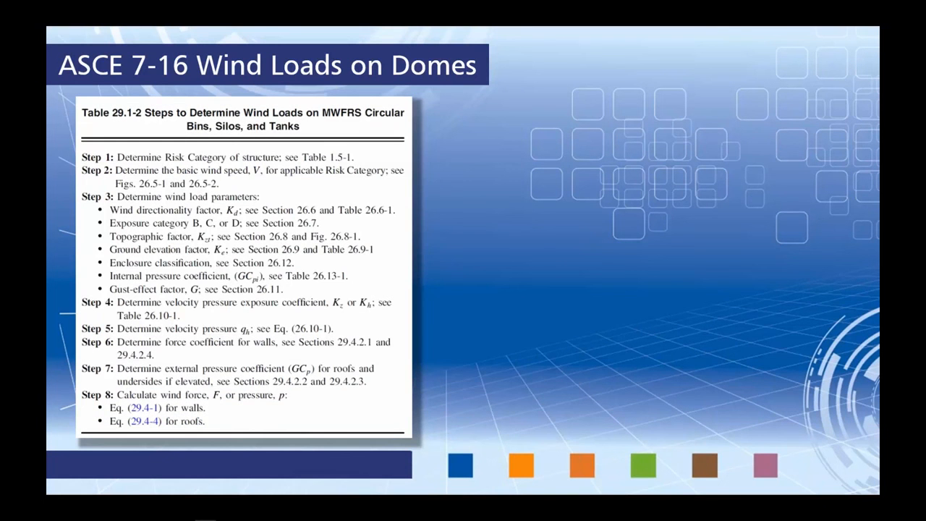
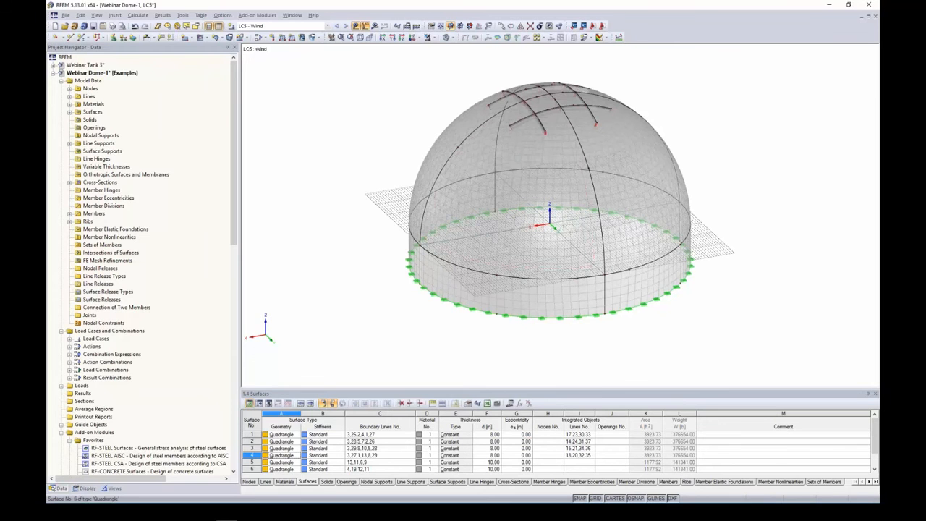
Set the work plane to YZ and move its origin to the wall's top edge node at X = 50 ft.
left_click(460, 27)
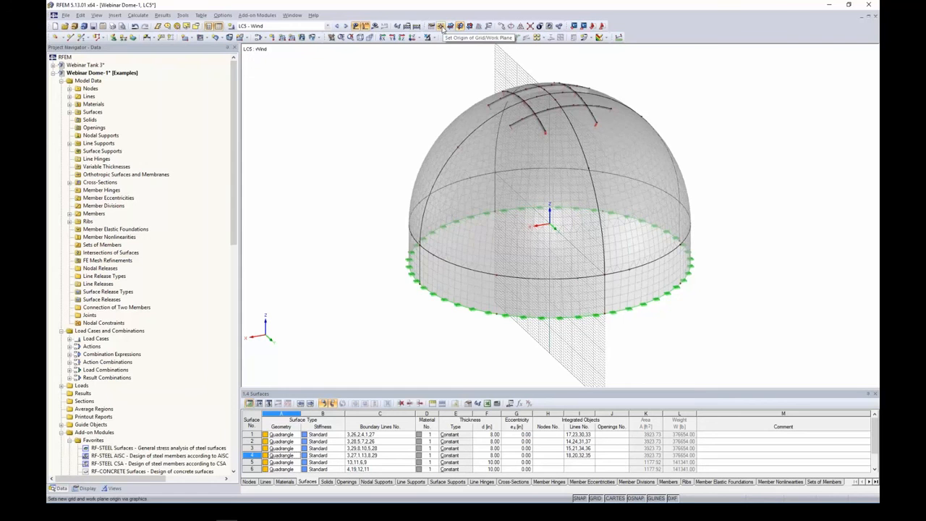
left_click(441, 27)
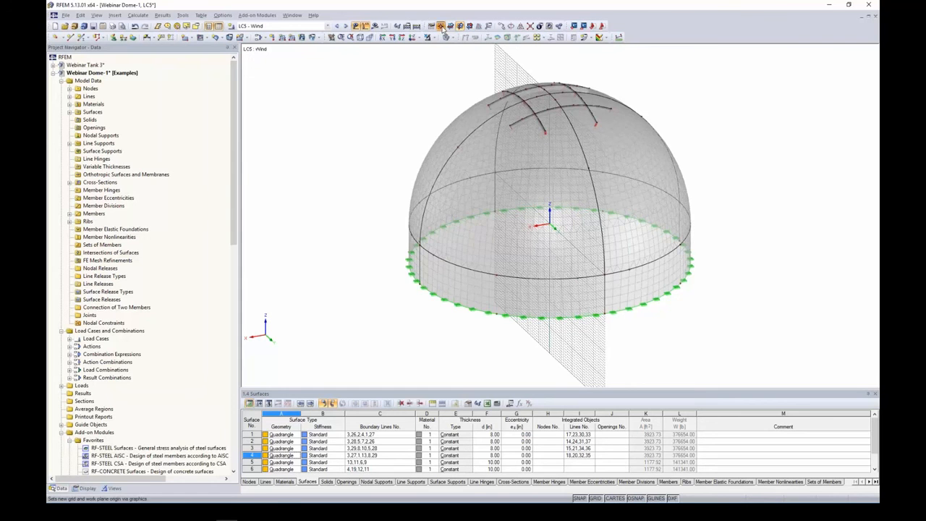
left_click(415, 245)
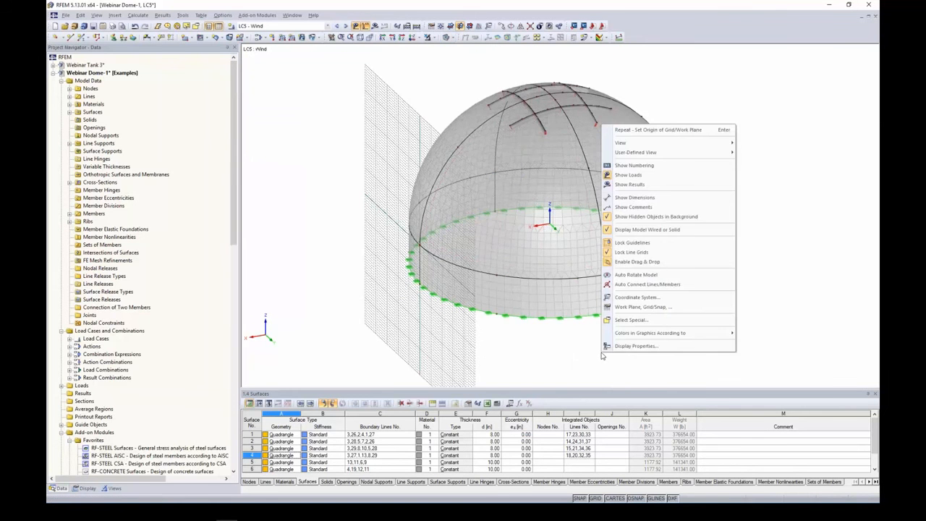
right_click(601, 354)
left_click(580, 361)
middle_click_drag(529, 353, 588, 314, "ctrl")
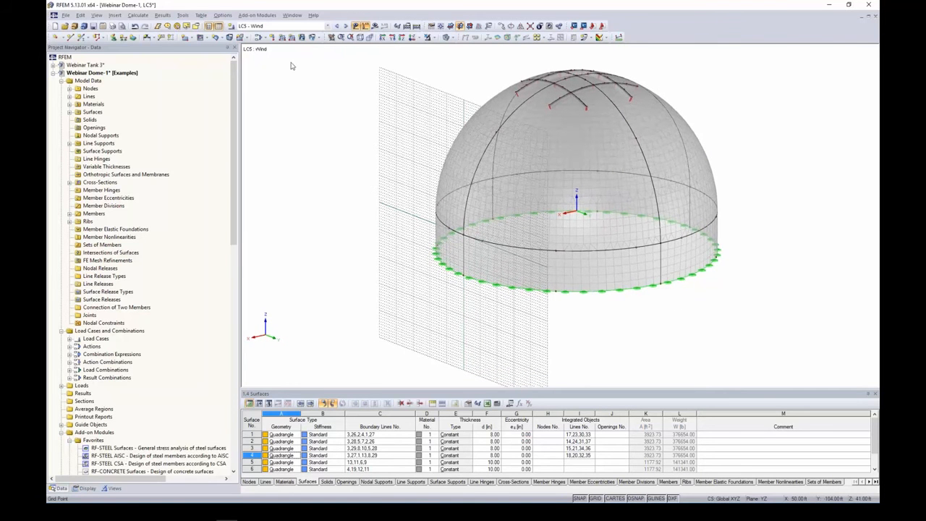
Start a new free rectangular load in LC5 - Wind and assign it to the cylindrical wall surfaces 5-8.
left_click(319, 38)
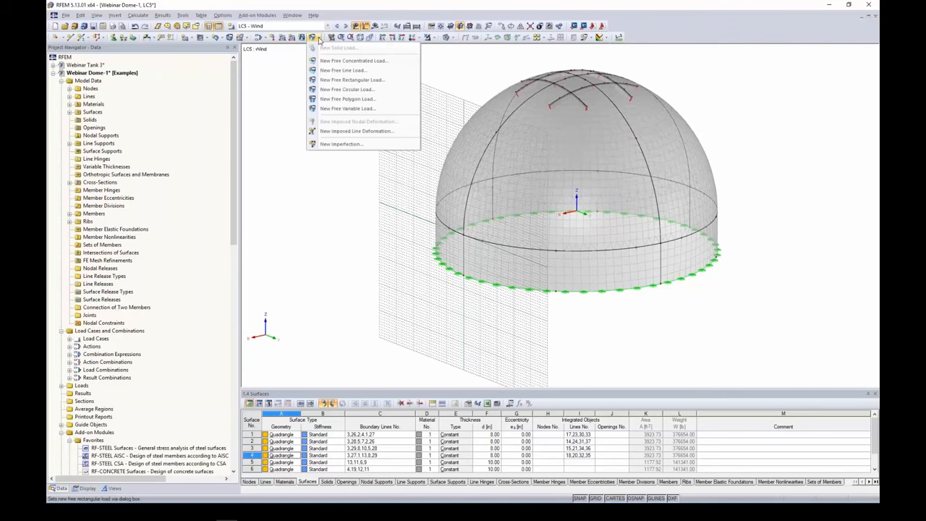
left_click(329, 82)
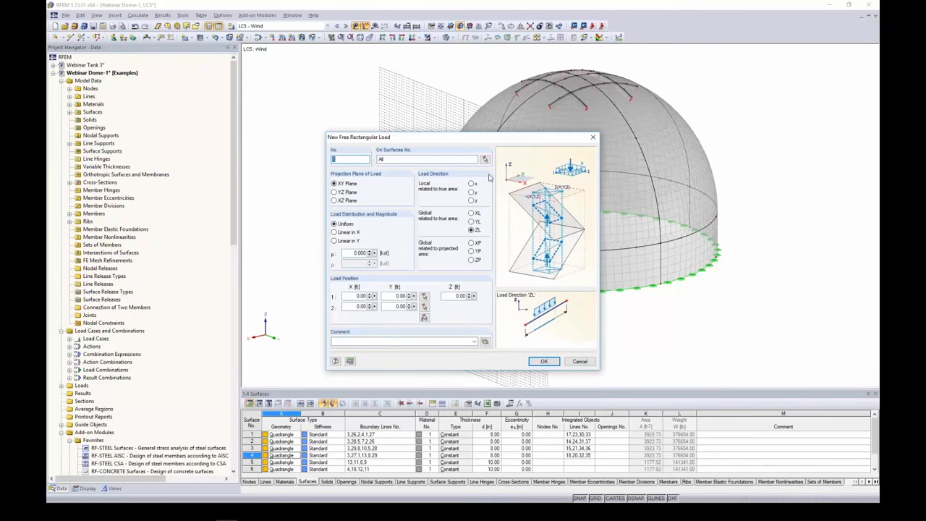
left_click(486, 161)
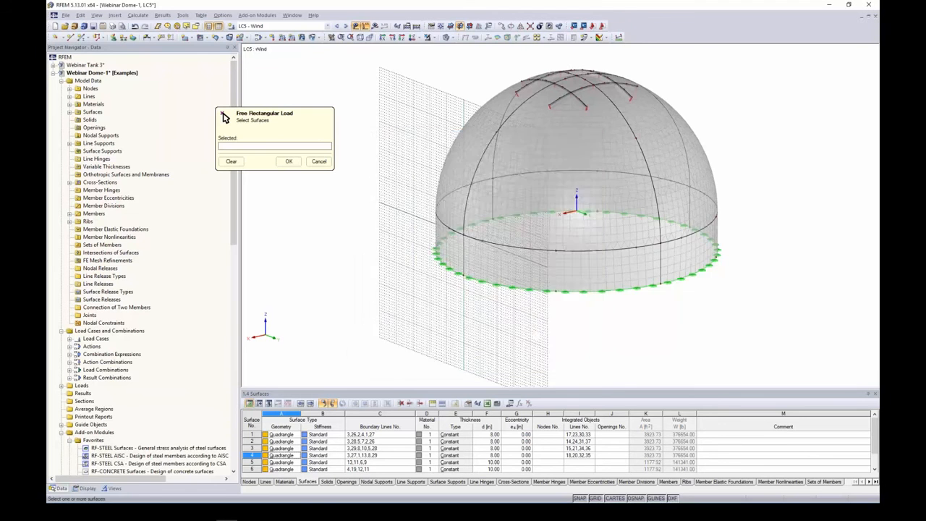
middle_click_drag(518, 293, 688, 258, "ctrl")
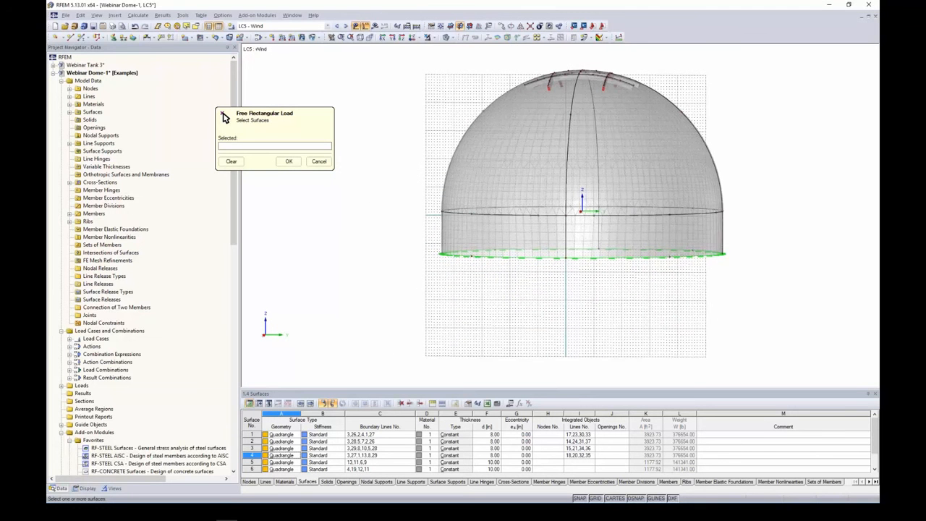
left_click_drag(752, 242, 425, 224)
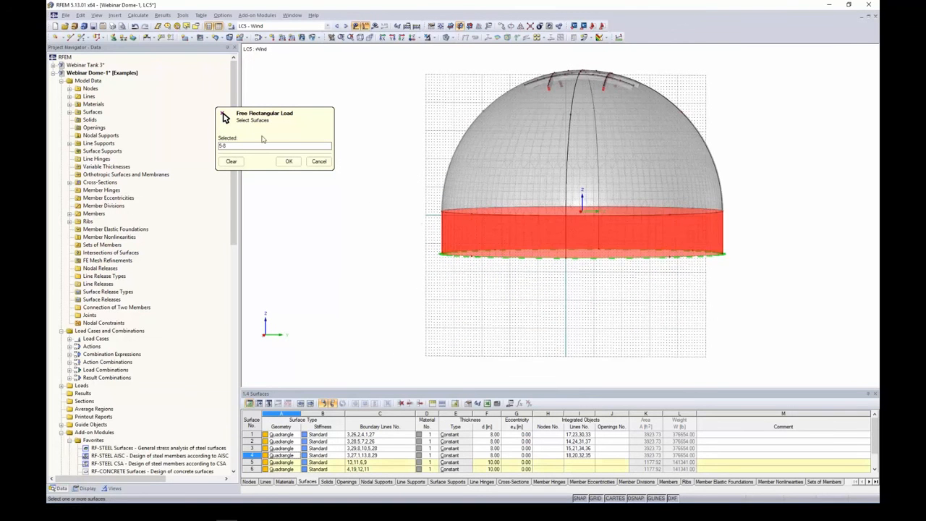
left_click(289, 160)
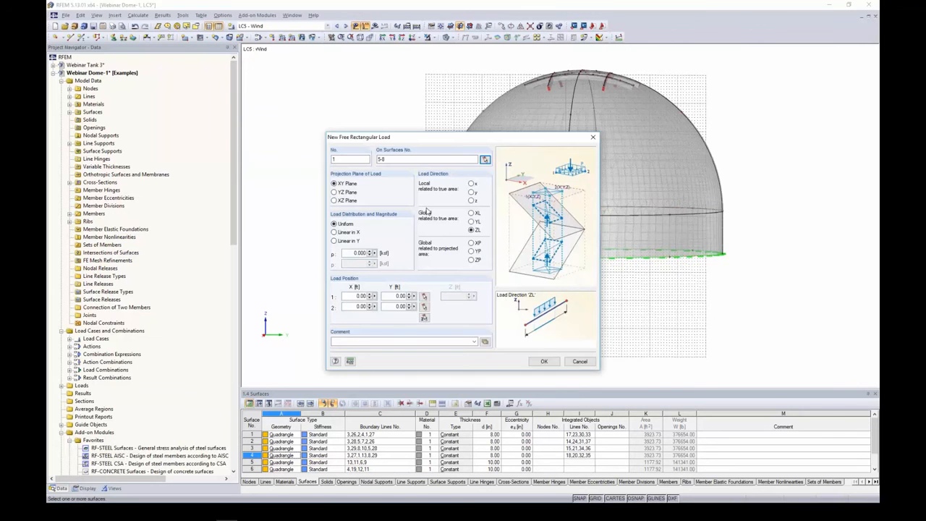
Project the load on the YZ plane with a uniform magnitude of -0.008 ksf in global projected direction XP.
left_click(335, 192)
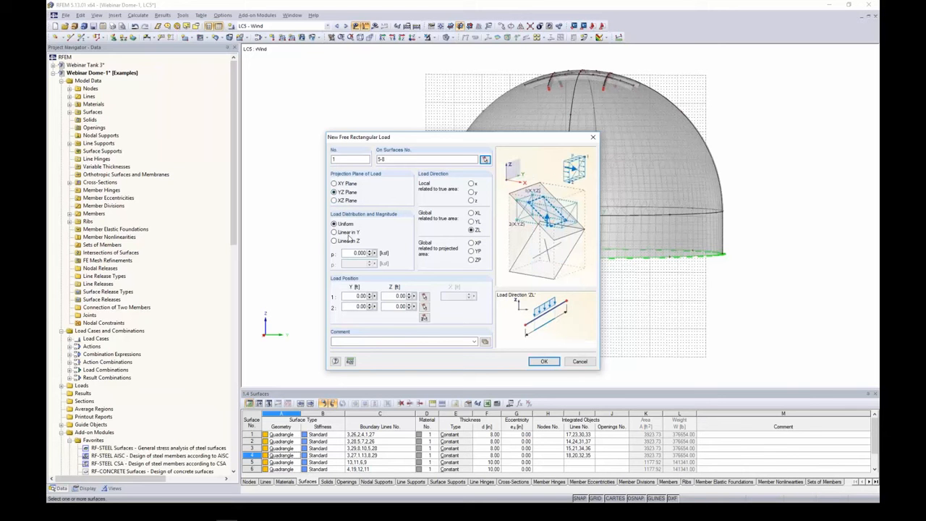
double_click(360, 253)
key("BackSpace")
left_click(471, 244)
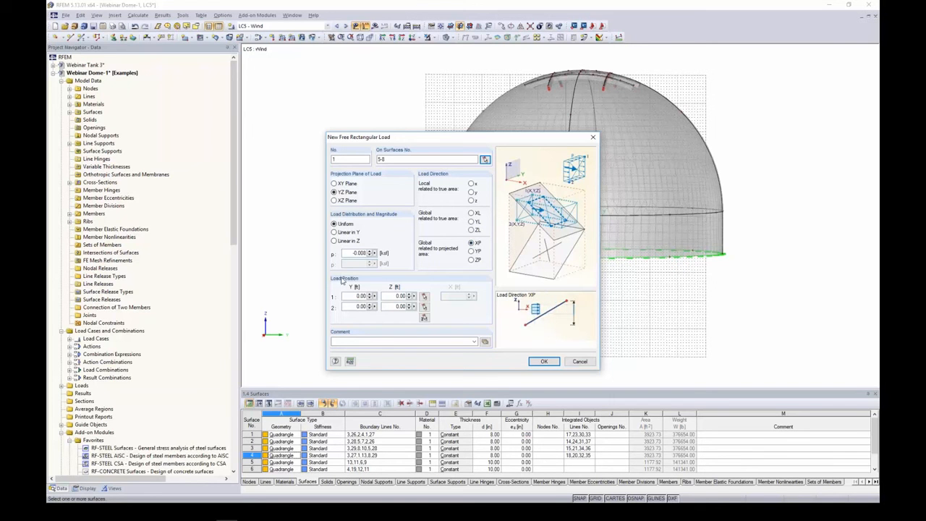
Define the load rectangle across the wall from Y -50, Z -15 ft to Y 50, Z 0 ft and create the load.
left_click(425, 319)
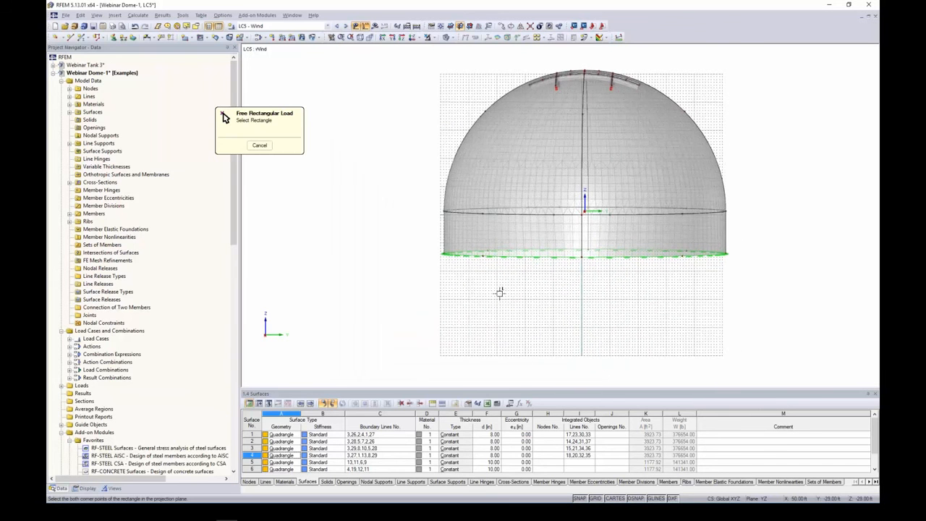
scroll(496, 289, "up", 3)
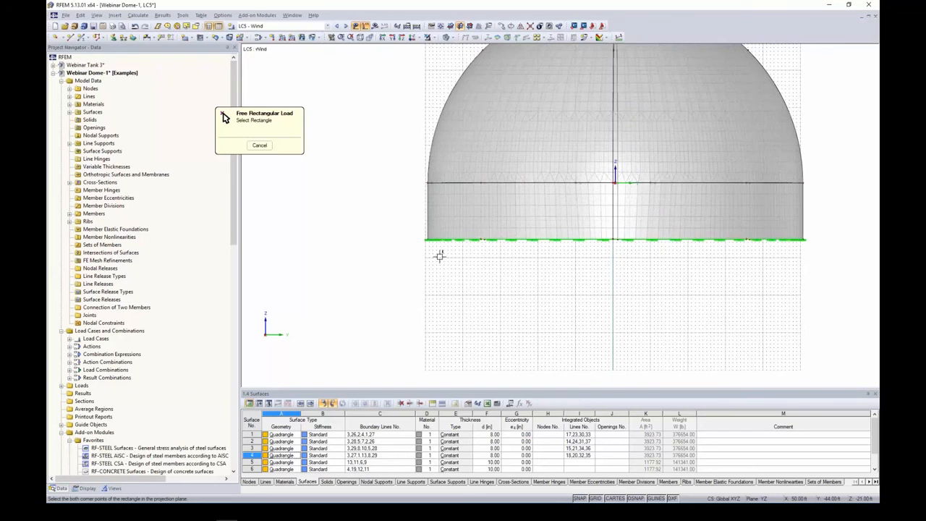
scroll(434, 248, "up", 2)
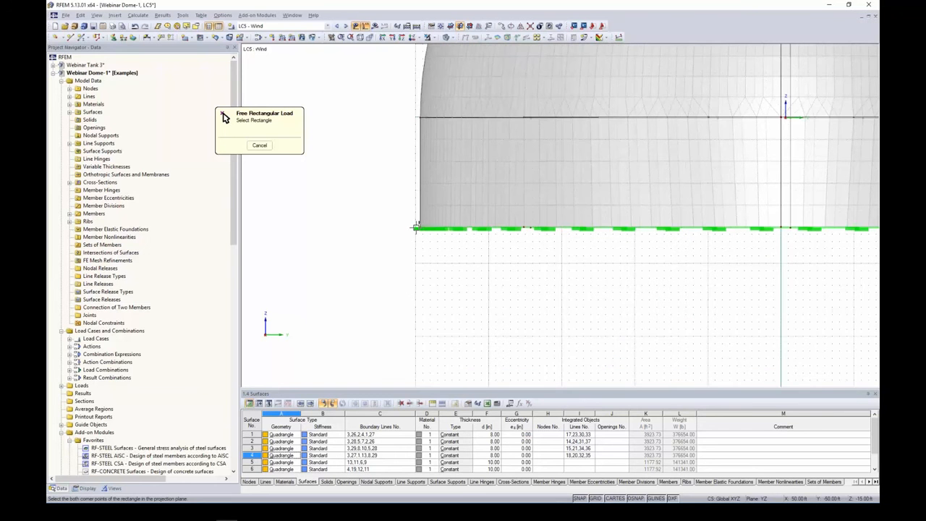
left_click(416, 226)
scroll(483, 240, "down", 2)
middle_click_drag(499, 250, 644, 243)
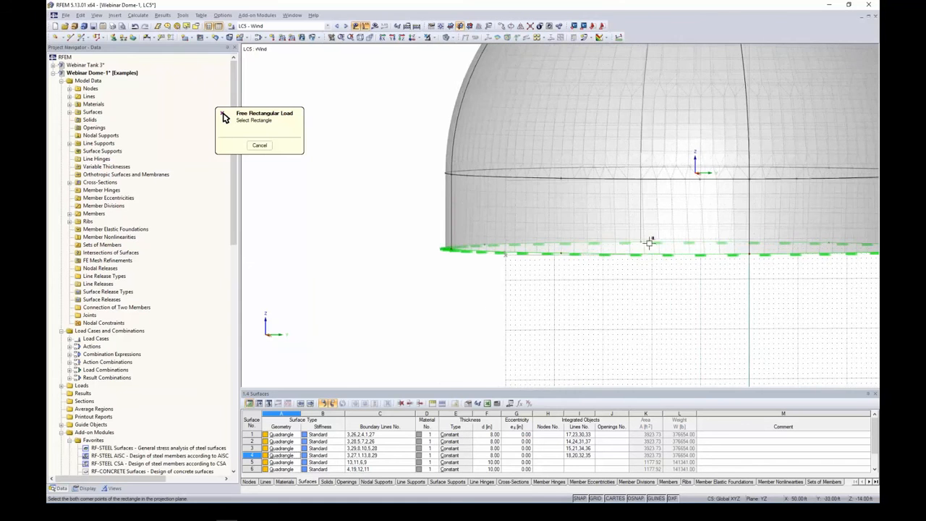
middle_click_drag(813, 212, 553, 237)
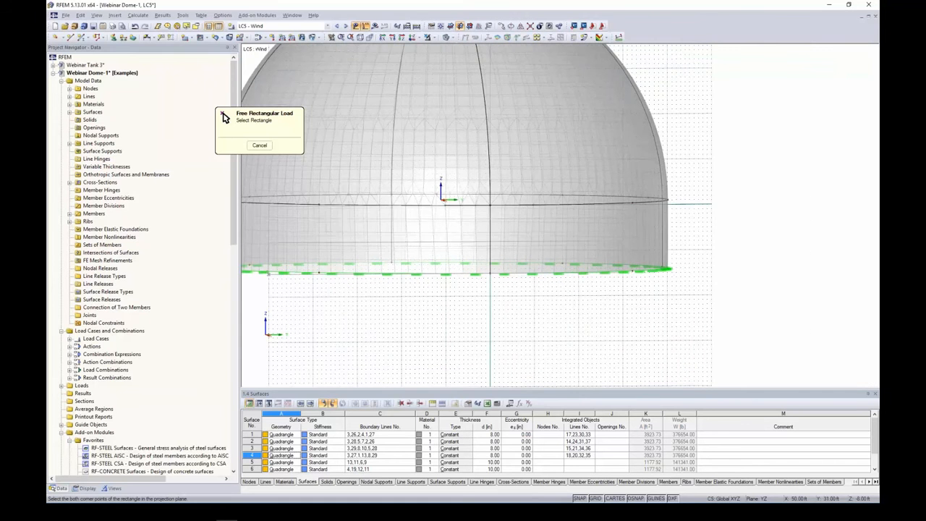
left_click(711, 204)
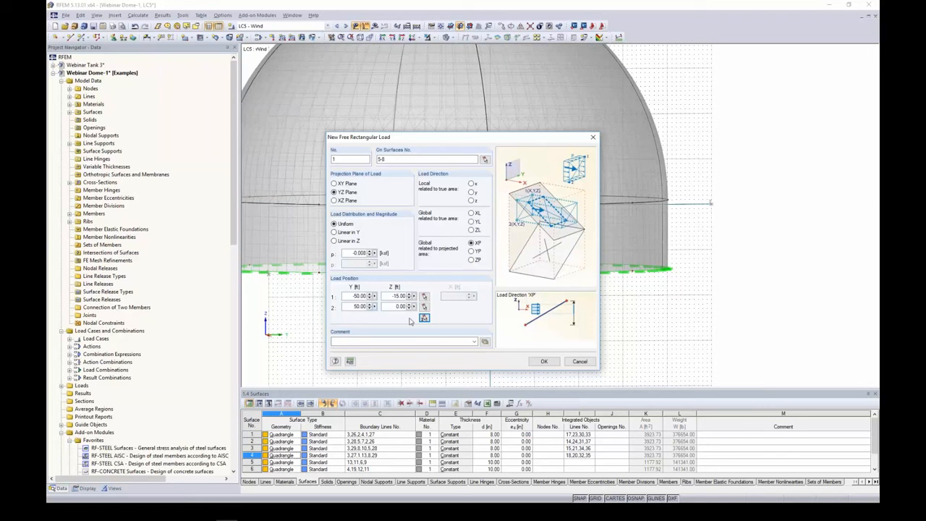
left_click(542, 362)
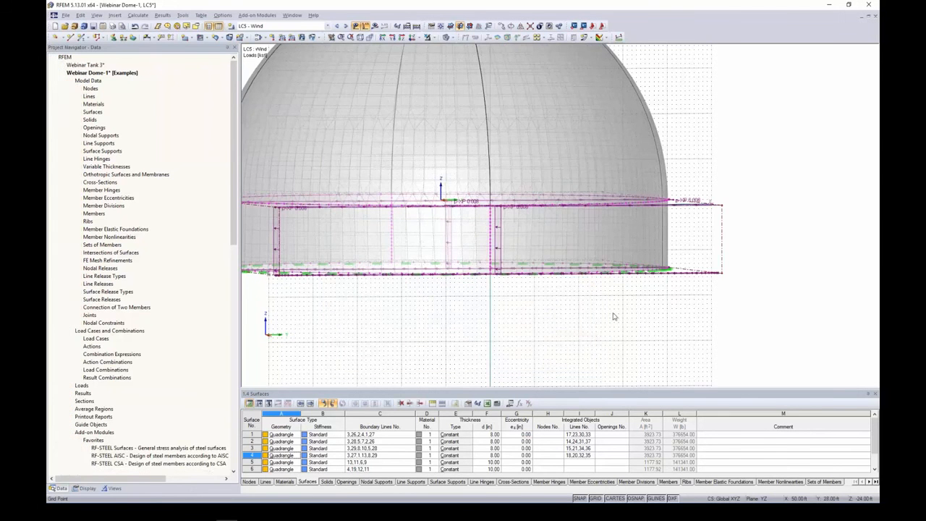
Set the work plane to XY and show only the dome shell with its ribs, hiding the cylindrical wall.
middle_click_drag(666, 319, 470, 324, "ctrl")
middle_click_drag(470, 324, 496, 321)
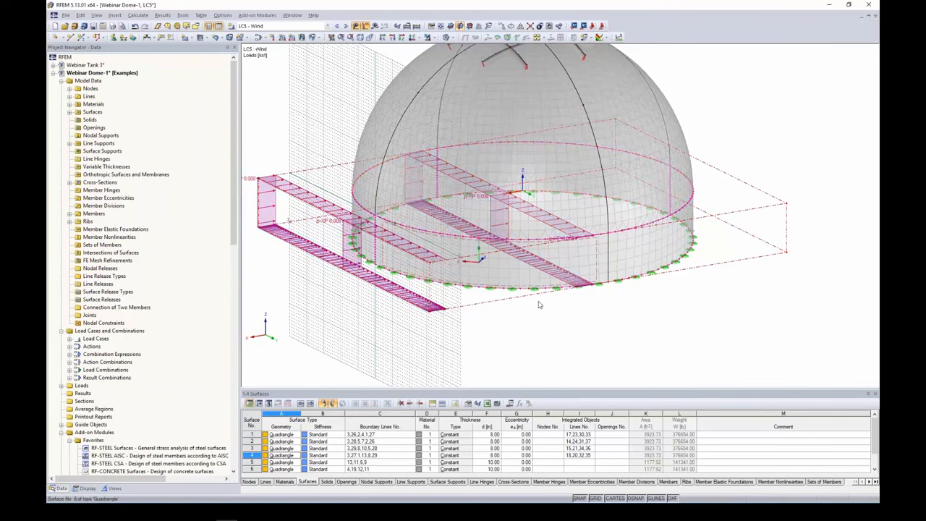
scroll(507, 325, "down", 5)
scroll(504, 325, "up", 5)
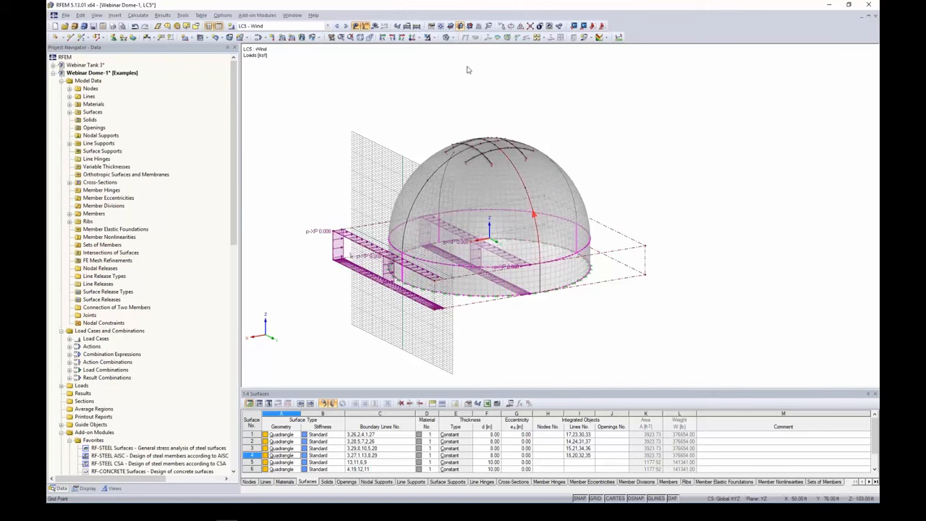
left_click(450, 27)
left_click_drag(610, 191, 356, 87)
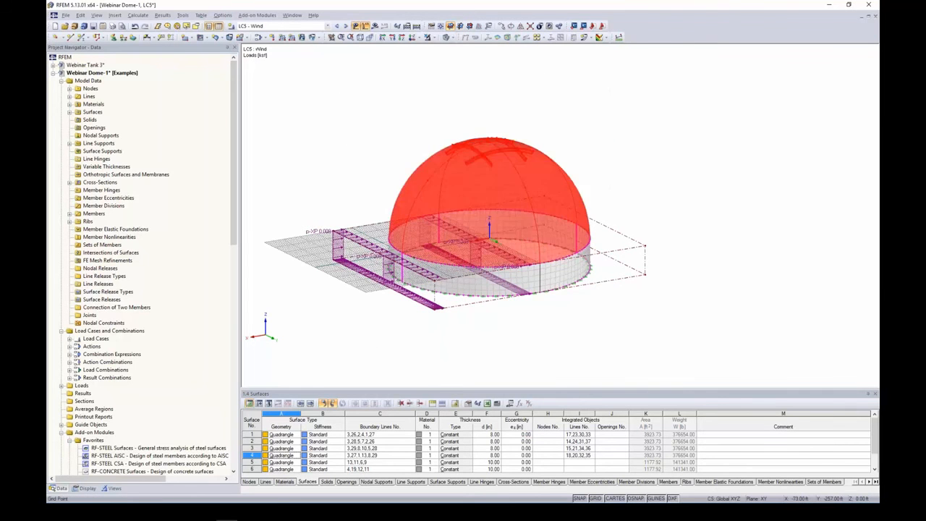
left_click(431, 37)
left_click(442, 48)
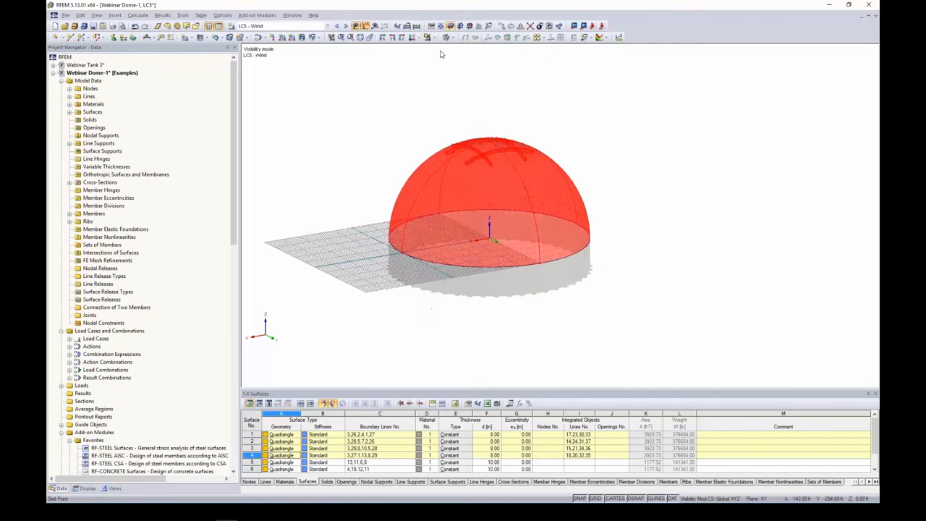
left_click(579, 120)
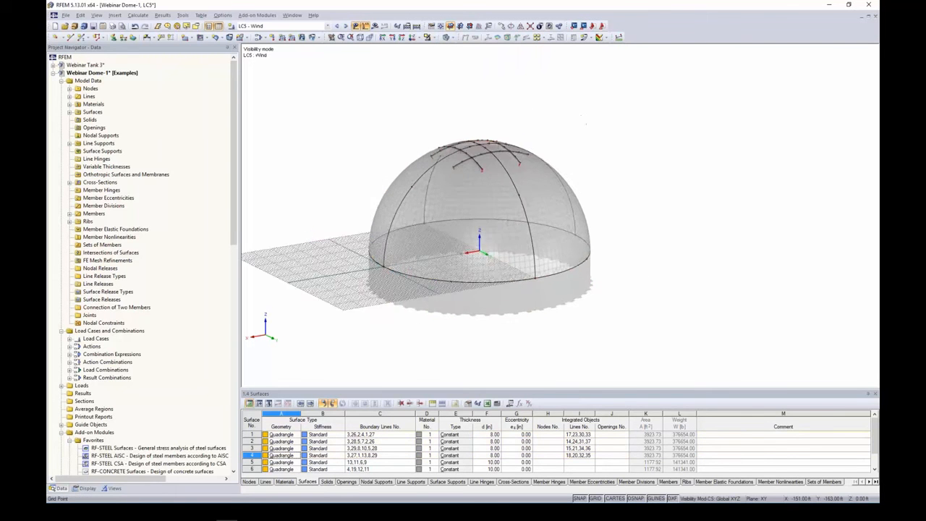
Start a new free rectangular load in LC5 - Wind and assign it to dome surfaces 1 and 4.
left_click(313, 38)
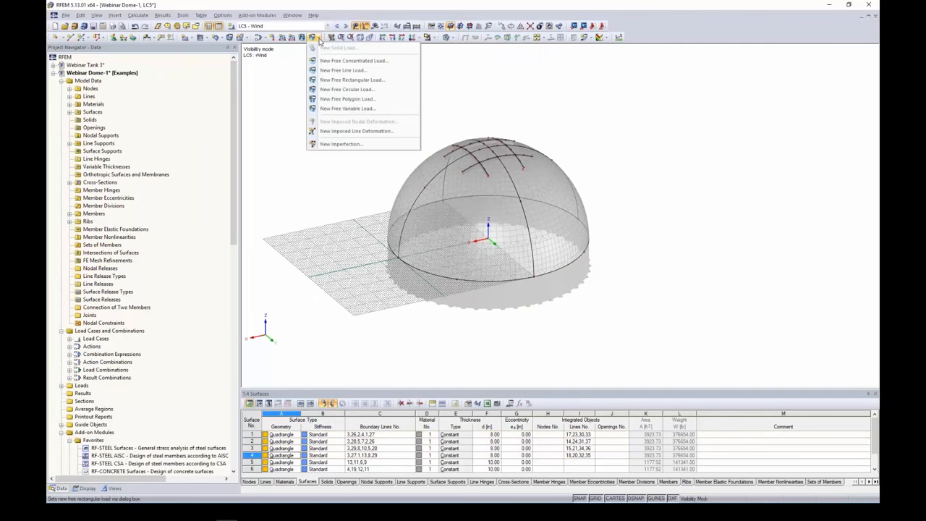
left_click(332, 81)
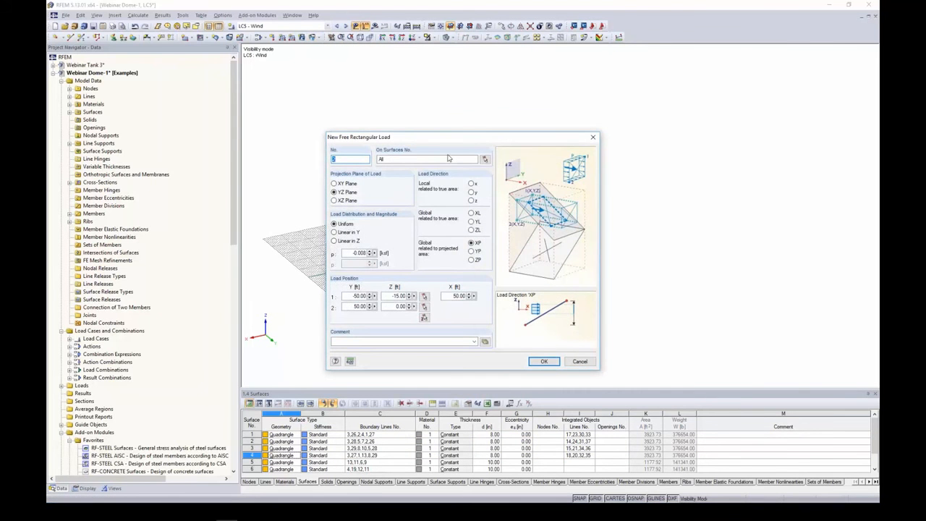
left_click(485, 160)
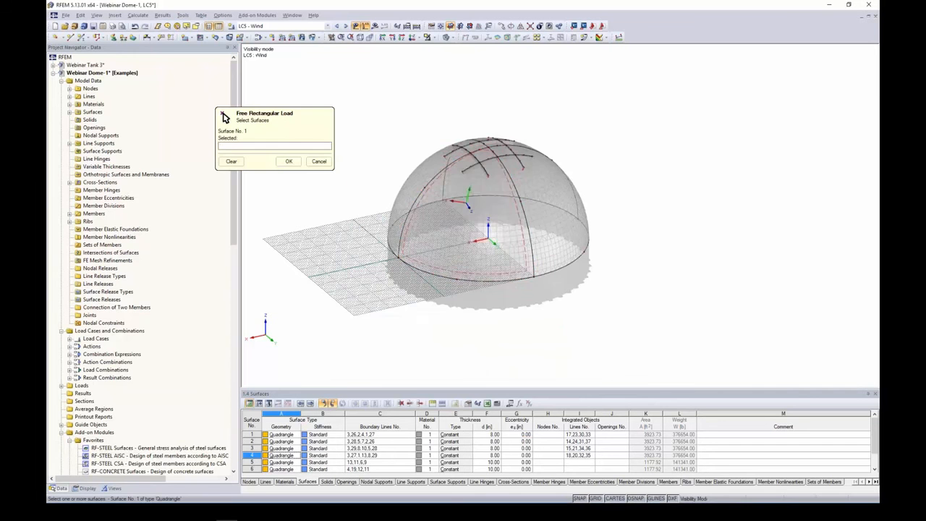
left_click(471, 190)
left_click(421, 189)
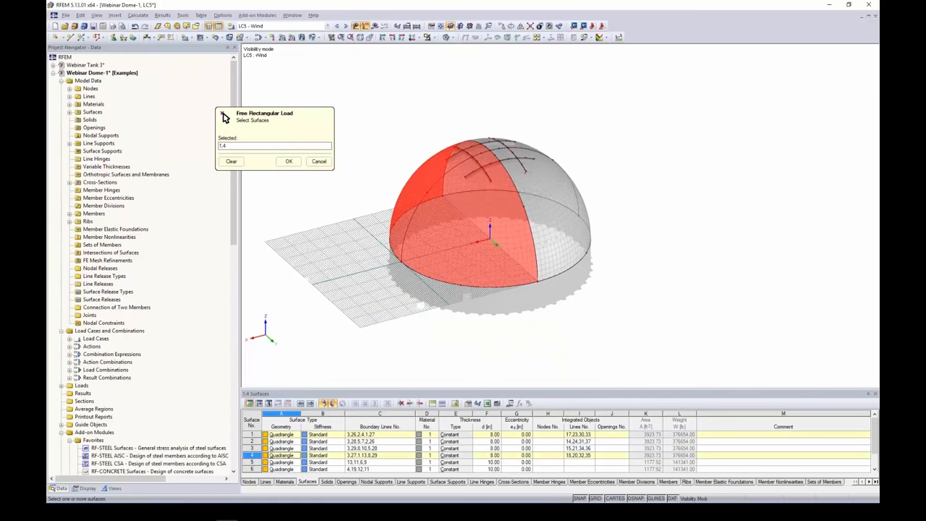
left_click(292, 162)
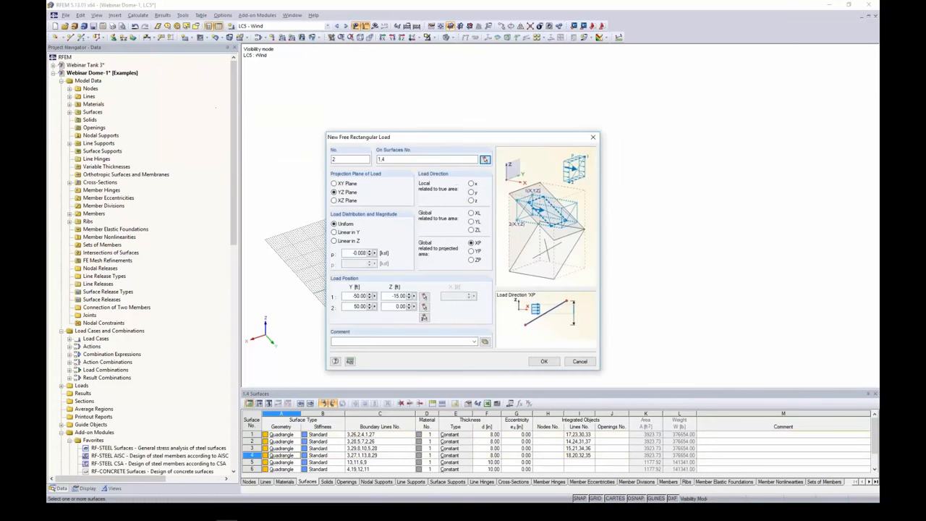
Project the load on the XY plane and set its direction to local z related to true area.
left_click(334, 183)
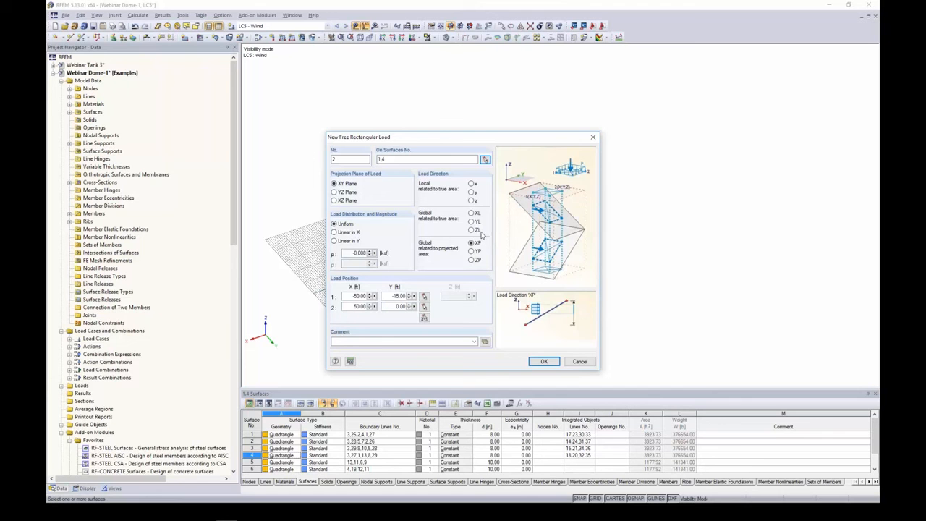
left_click(471, 200)
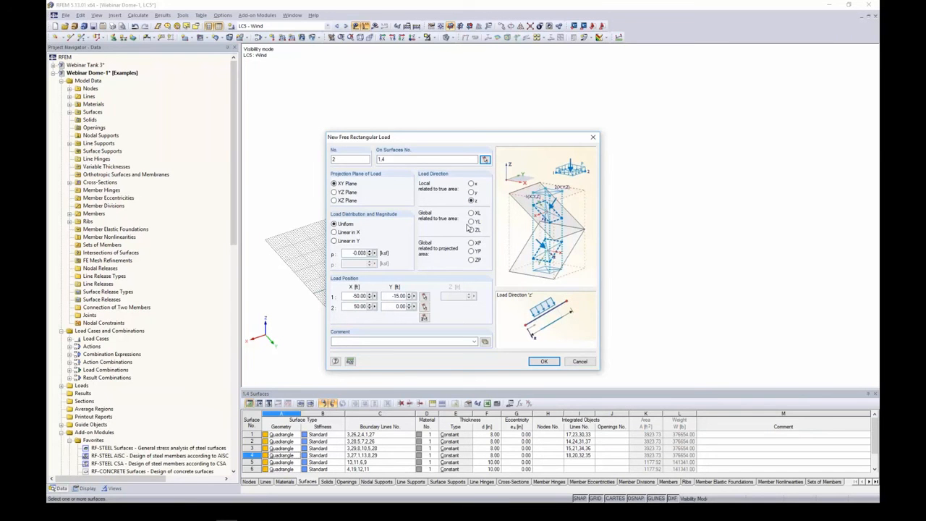
Make the new free rectangular load vary linearly in X, with p1 at 0.016 ksf and p2 at -0.041 ksf.
left_click(335, 233)
left_click_drag(346, 253, 378, 253)
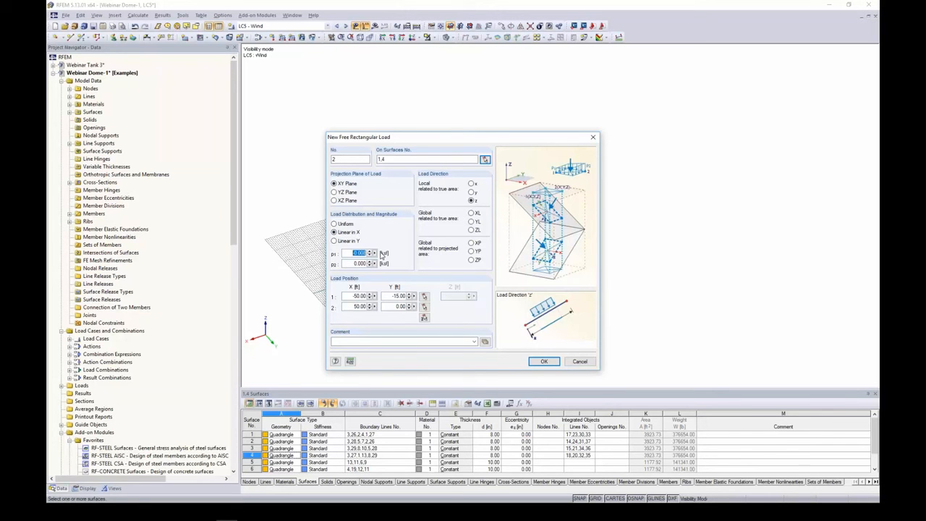
type("0.016")
left_click_drag(352, 263, 390, 266)
left_click_drag(497, 139, 337, 118)
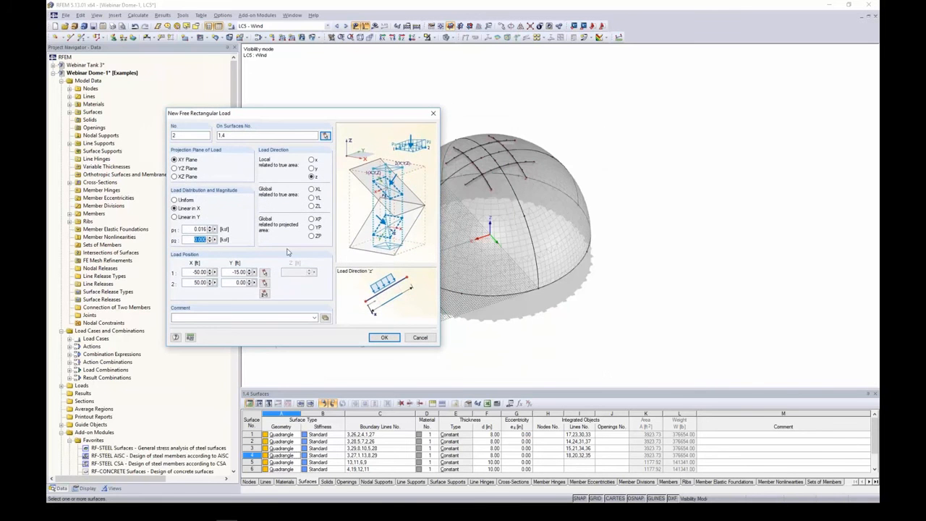
key("BackSpace")
type("-0.041")
left_click_drag(281, 115, 318, 112)
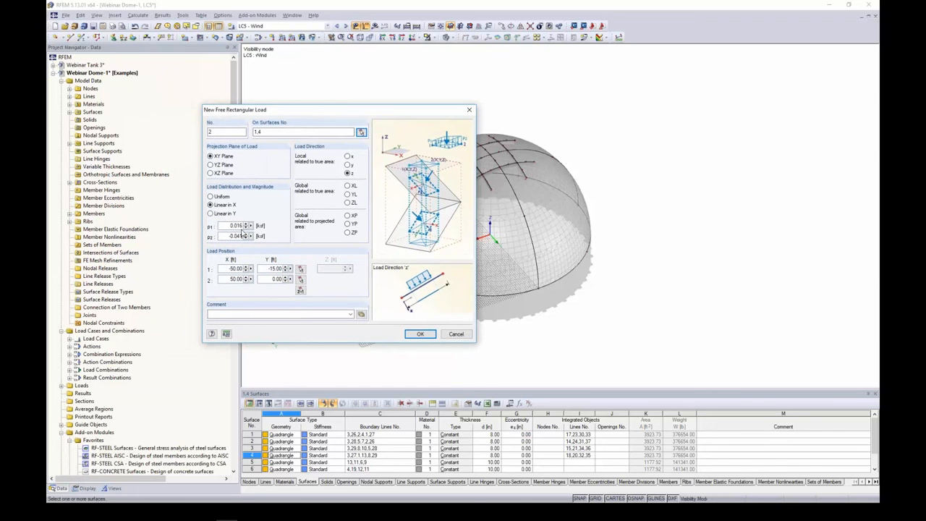
Pick the load rectangle in the model from X 50, Y 50 to X 0, Y -50 ft and create the load.
left_click(301, 292)
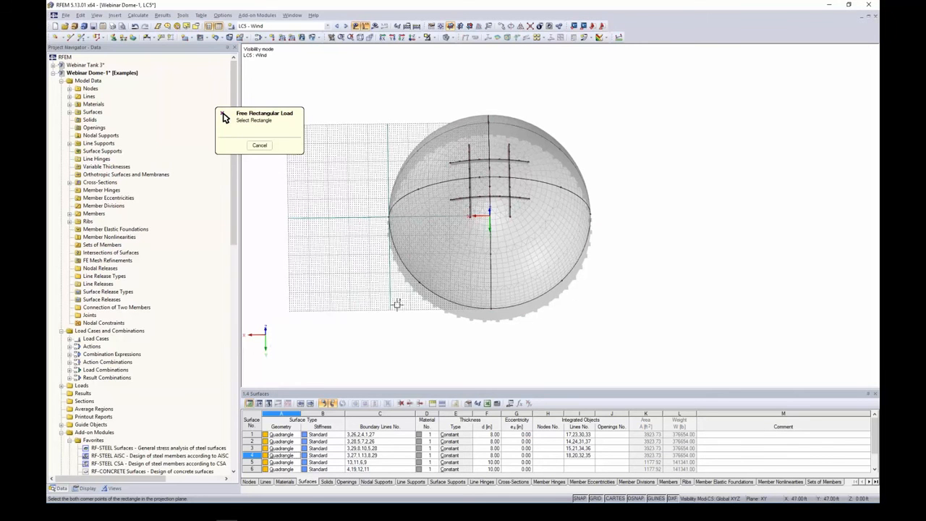
middle_click_drag(465, 159, 484, 146, "ctrl")
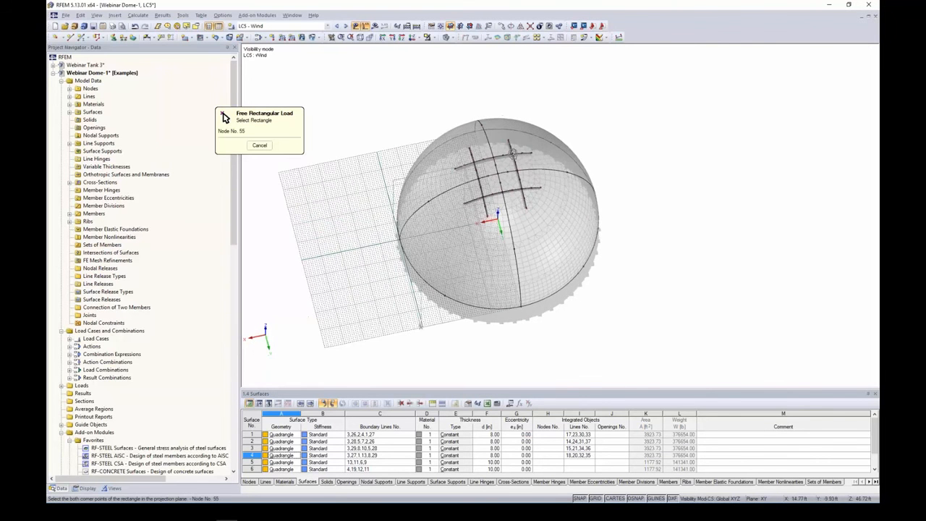
left_click(475, 129)
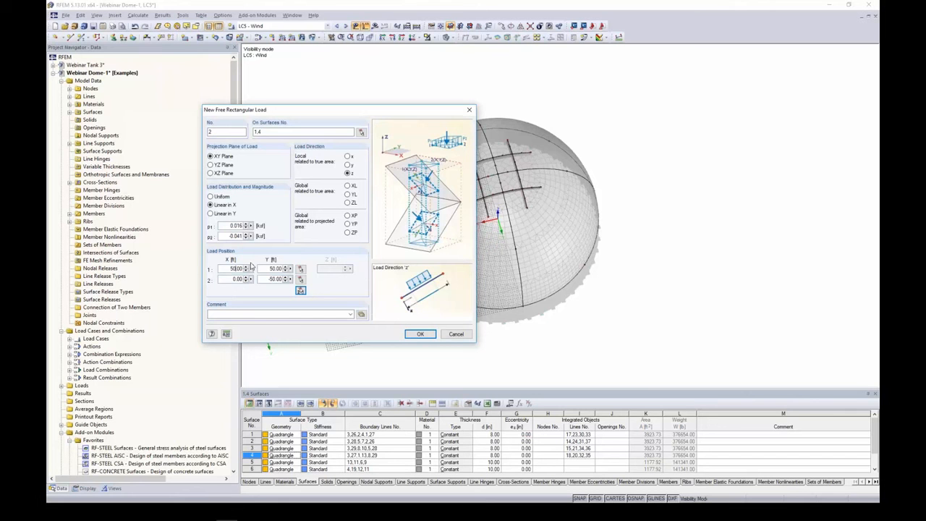
left_click(420, 335)
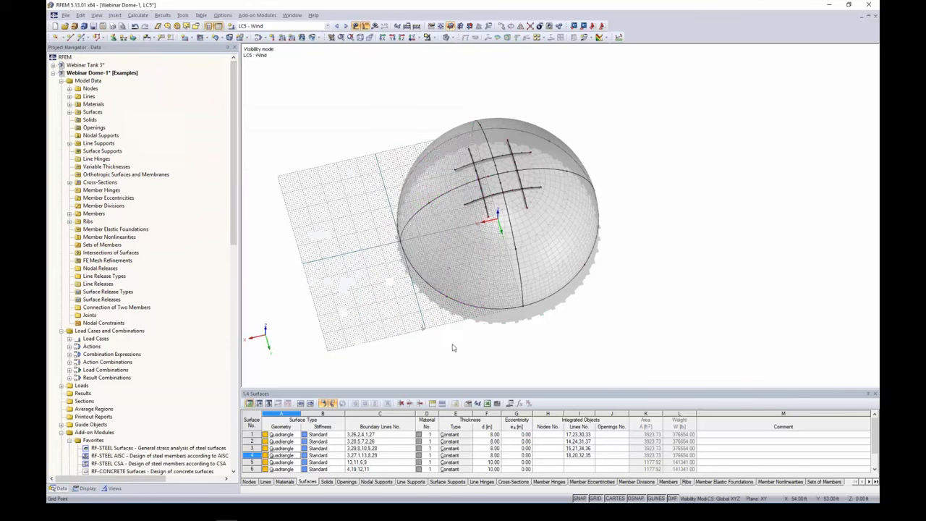
Examine the linearly varying wind load on the dome from several angles and distances.
middle_click_drag(531, 227, 522, 200, "ctrl")
scroll(471, 211, "up", 1)
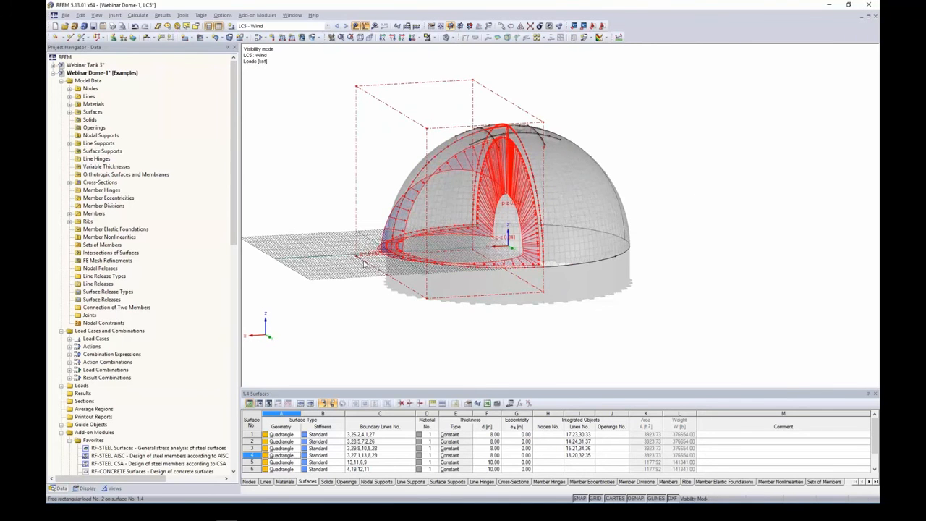
scroll(390, 253, "up", 3)
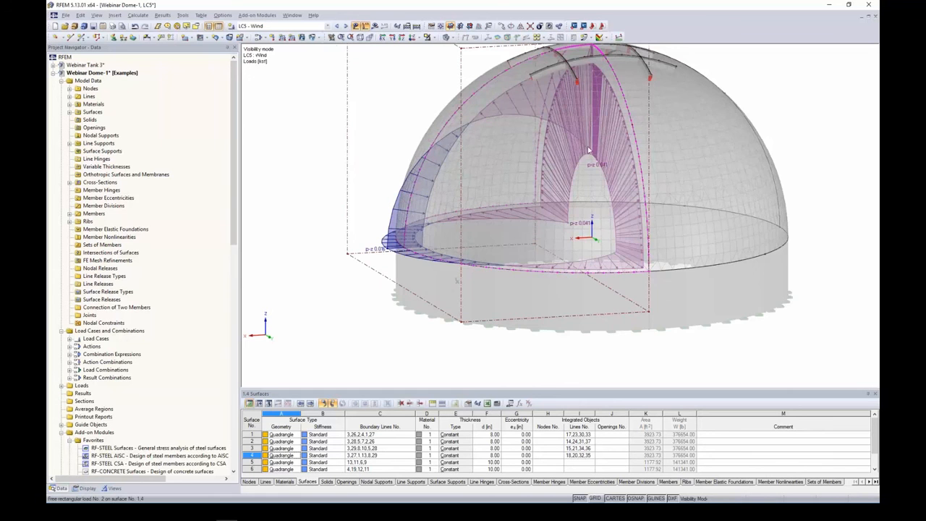
middle_click_drag(588, 149, 526, 201)
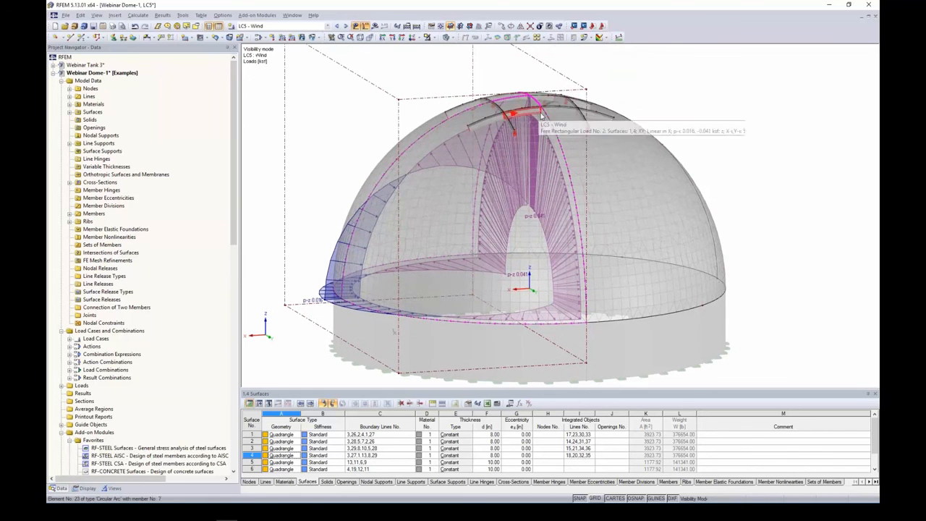
scroll(451, 194, "down", 5)
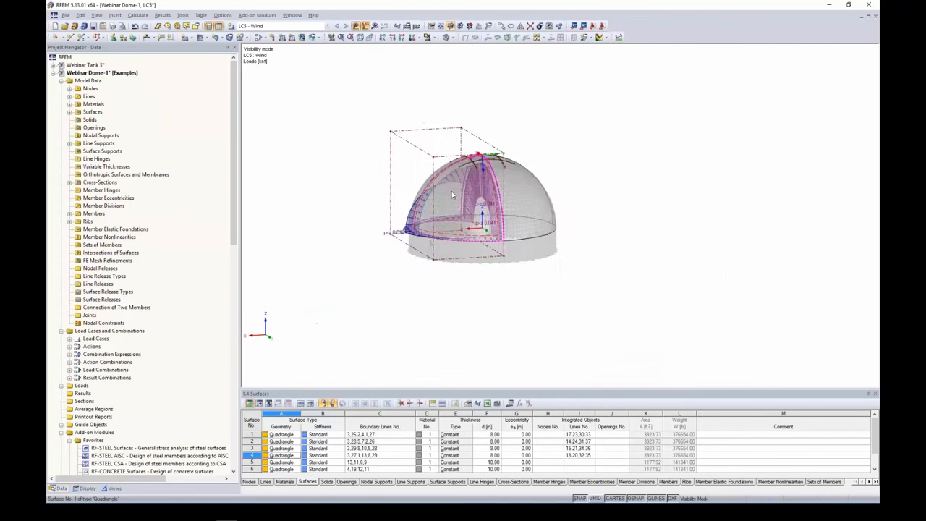
middle_click_drag(567, 197, 577, 176, "ctrl")
scroll(490, 166, "up", 5)
scroll(485, 210, "down", 1)
scroll(578, 176, "down", 1)
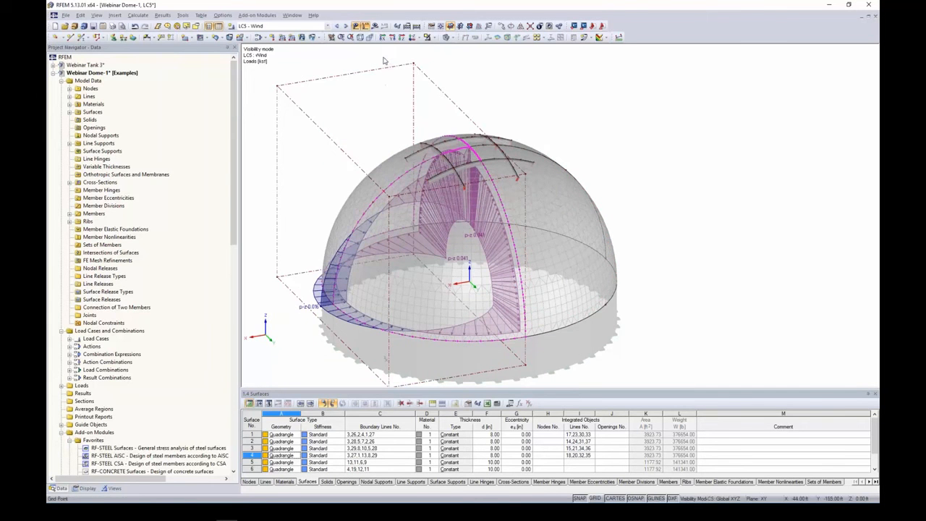
scroll(471, 123, "down", 4)
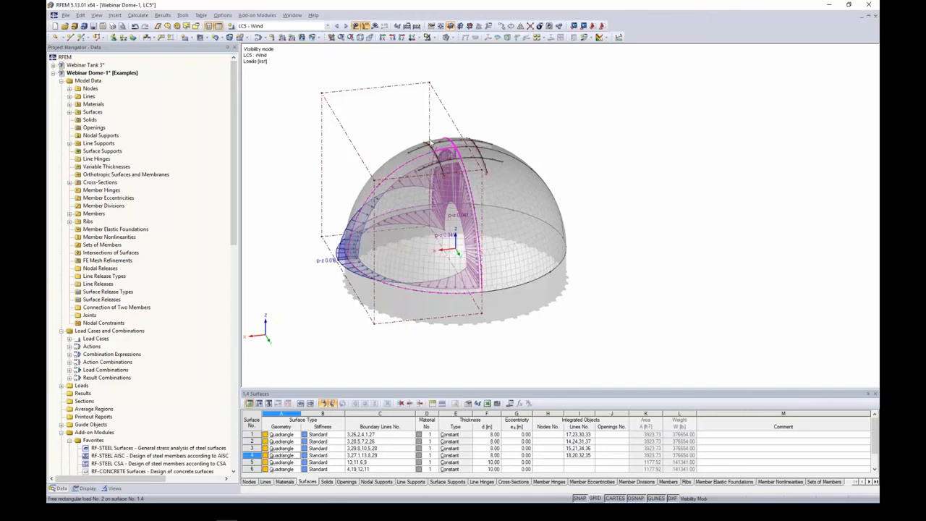
scroll(522, 171, "down", 1)
middle_click_drag(522, 171, 535, 202)
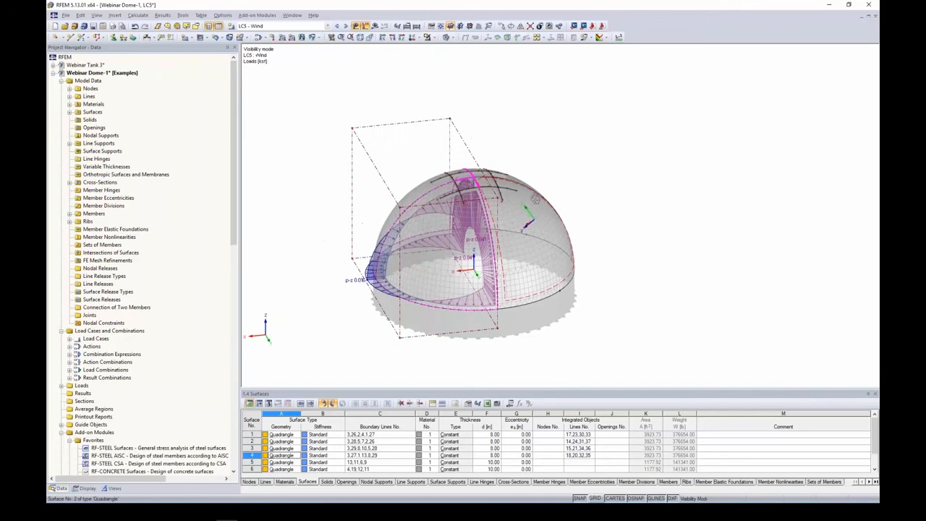
Show the whole model and copy the dome's rectangular wind load once by -50 ft in X, without creating surfaces between lines.
left_click(431, 38)
left_click(477, 112)
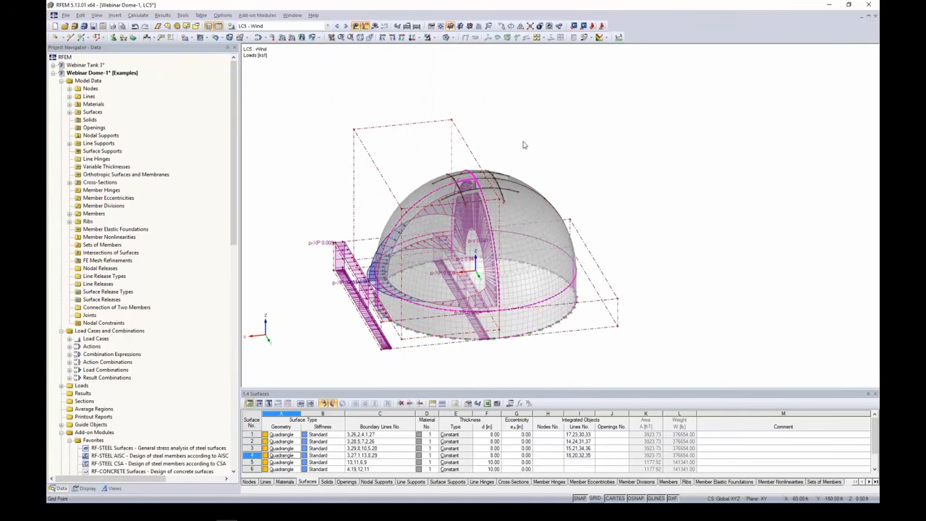
left_click_drag(520, 139, 398, 81)
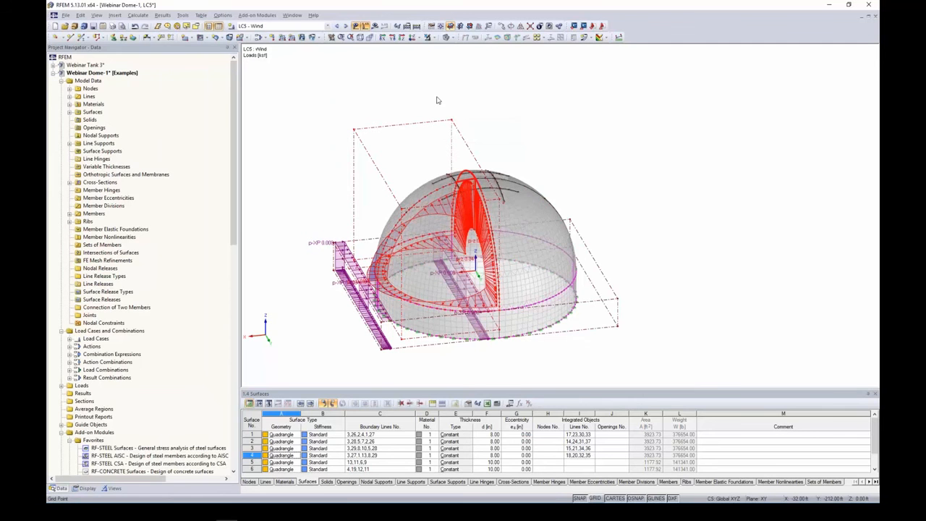
left_click(500, 26)
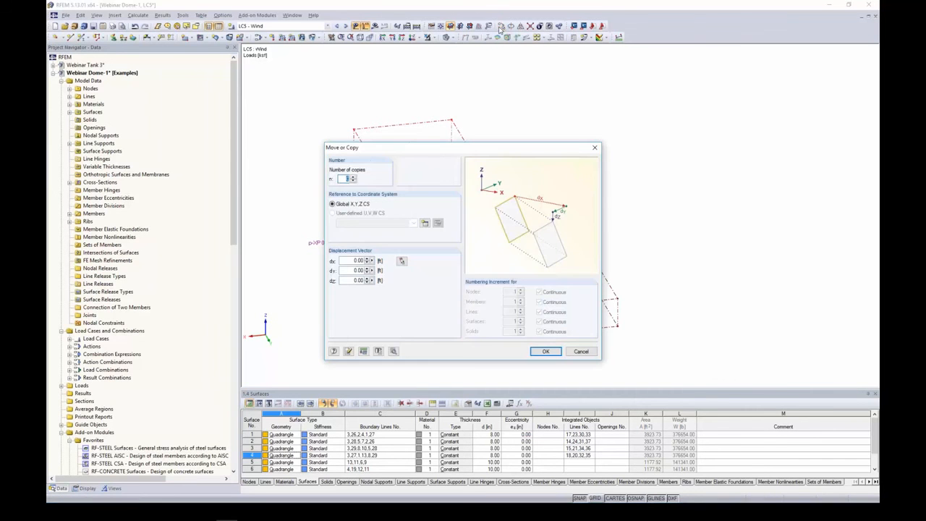
left_click(353, 177)
double_click(352, 260)
key("BackSpace")
left_click(393, 350)
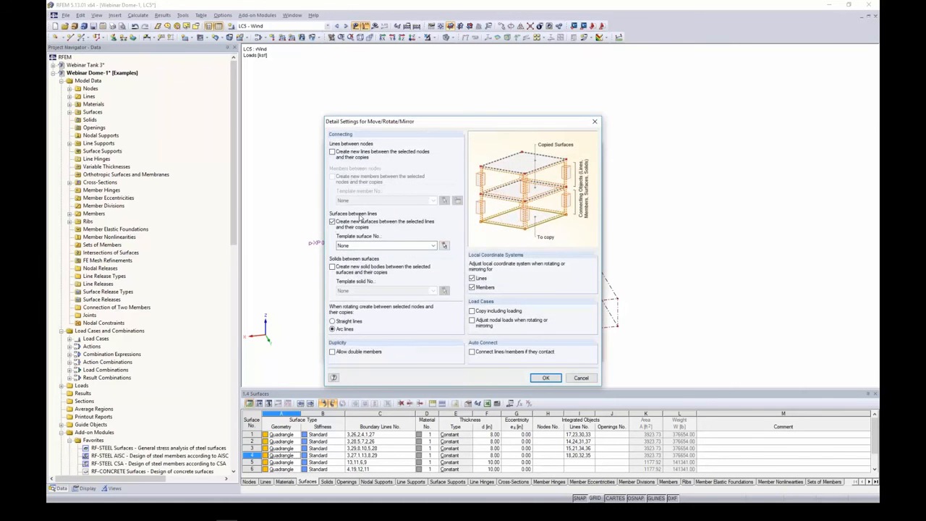
left_click(333, 225)
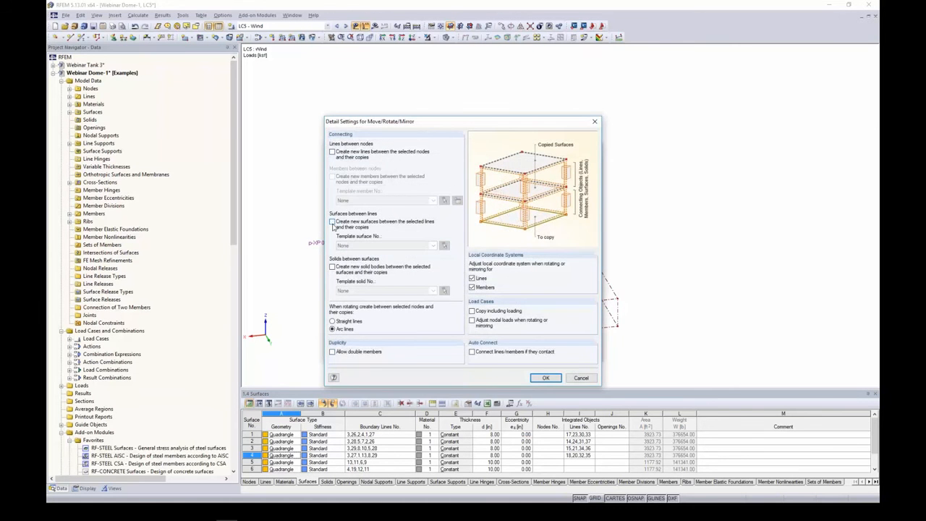
left_click(545, 377)
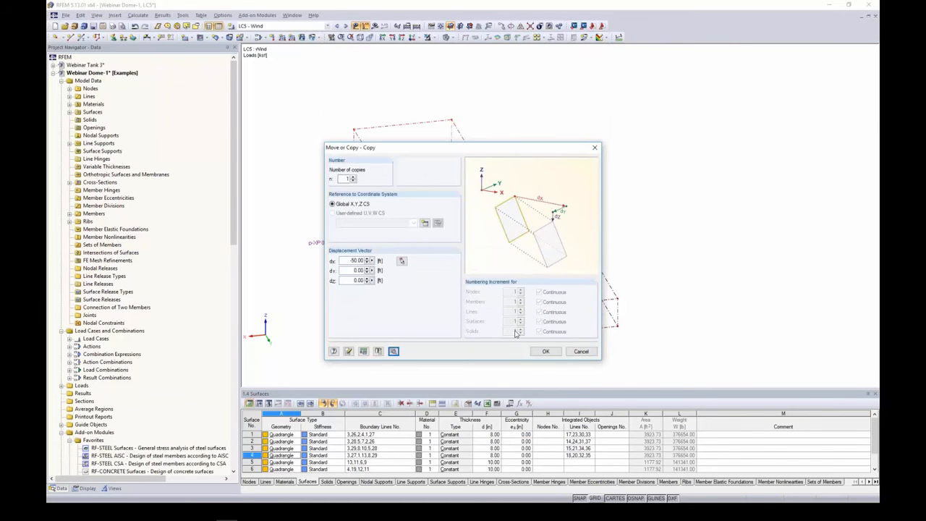
left_click(546, 352)
Select the upper dome with its loads and show only those selected objects.
middle_click_drag(660, 230, 644, 250, "ctrl")
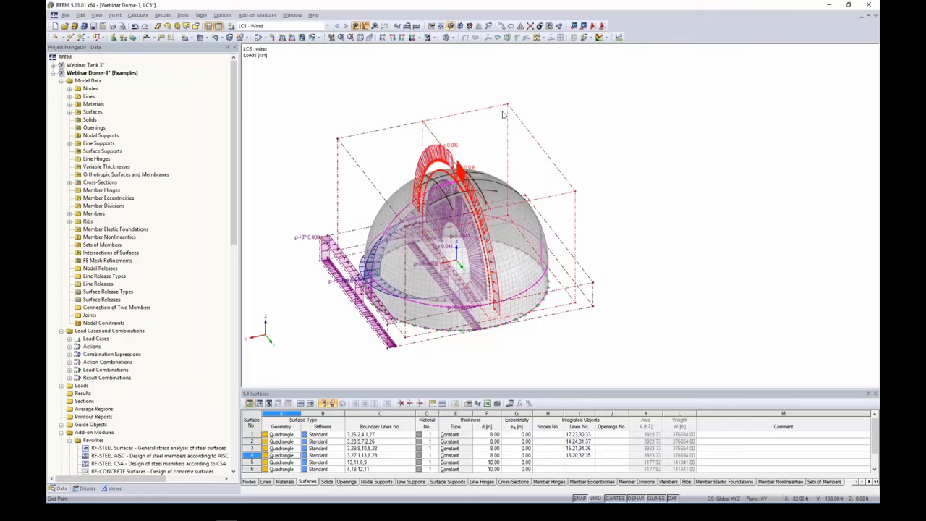
middle_click_drag(619, 227, 625, 165, "ctrl")
left_click_drag(606, 223, 318, 100)
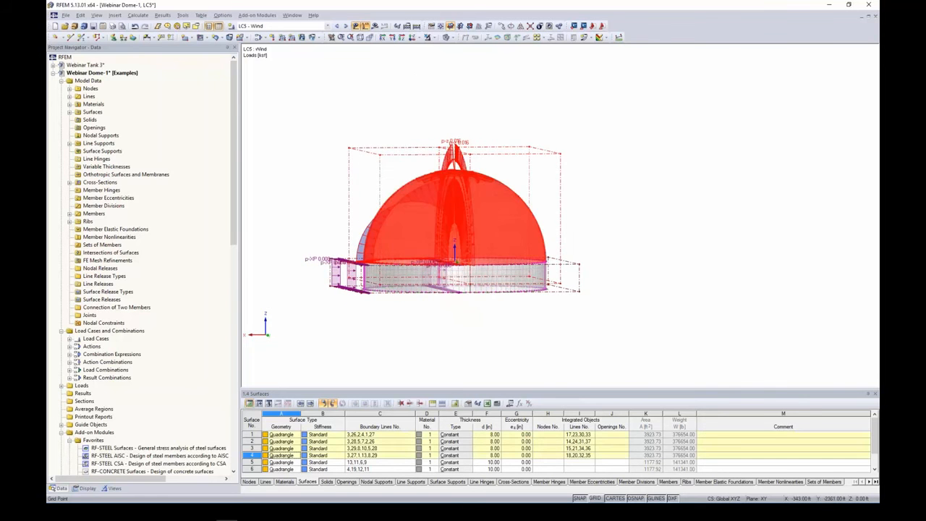
left_click(429, 37)
left_click(452, 45)
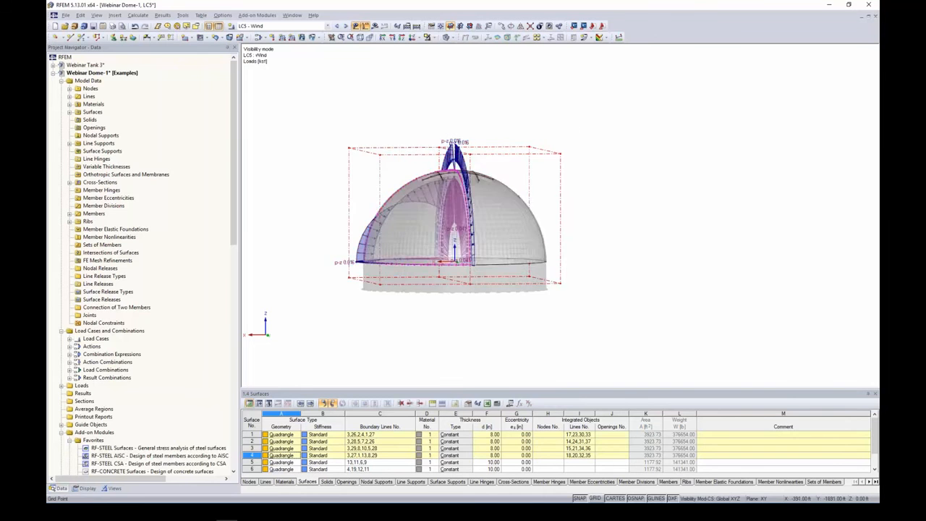
middle_click_drag(587, 141, 601, 175, "ctrl")
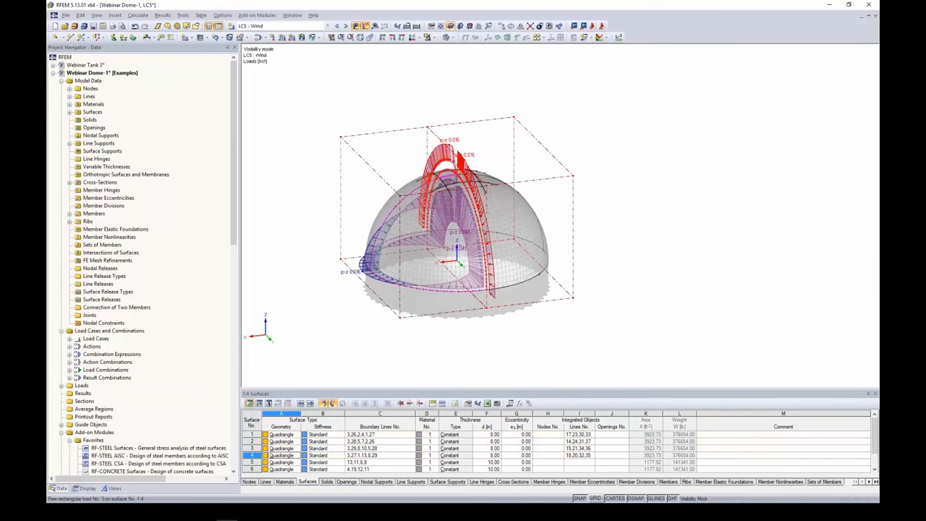
Edit the copied rectangular load and reassign it to dome surfaces 2 and 3 by picking them in the model.
double_click(427, 172)
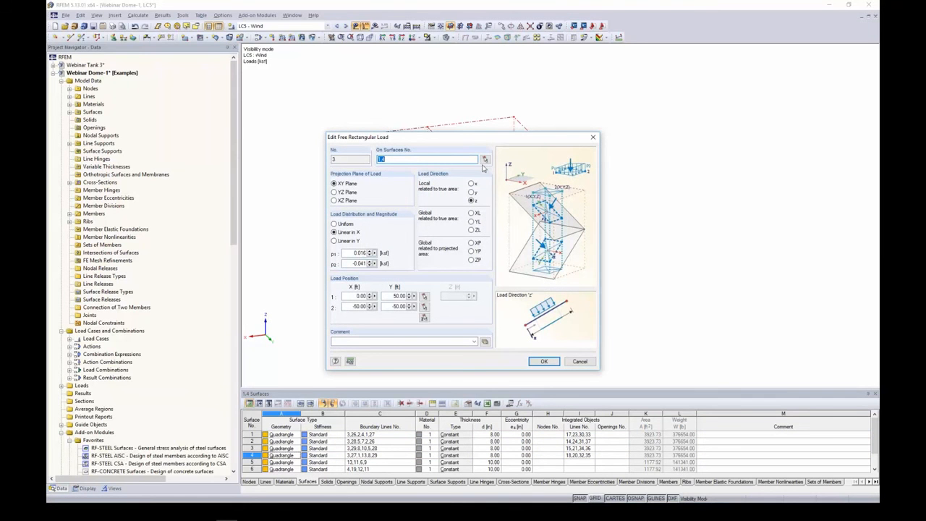
left_click(391, 158)
type("All")
left_click(485, 158)
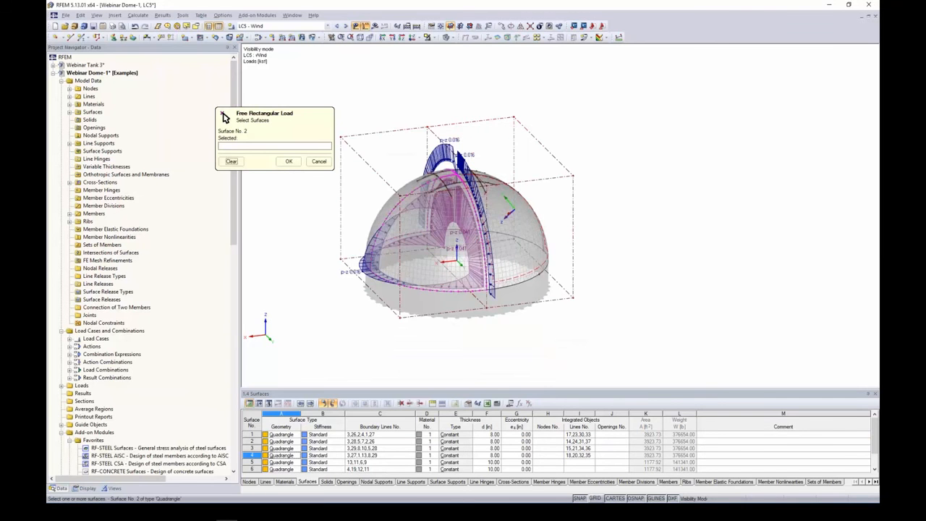
left_click(528, 228)
middle_click_drag(587, 246, 593, 274, "ctrl")
left_click(505, 177)
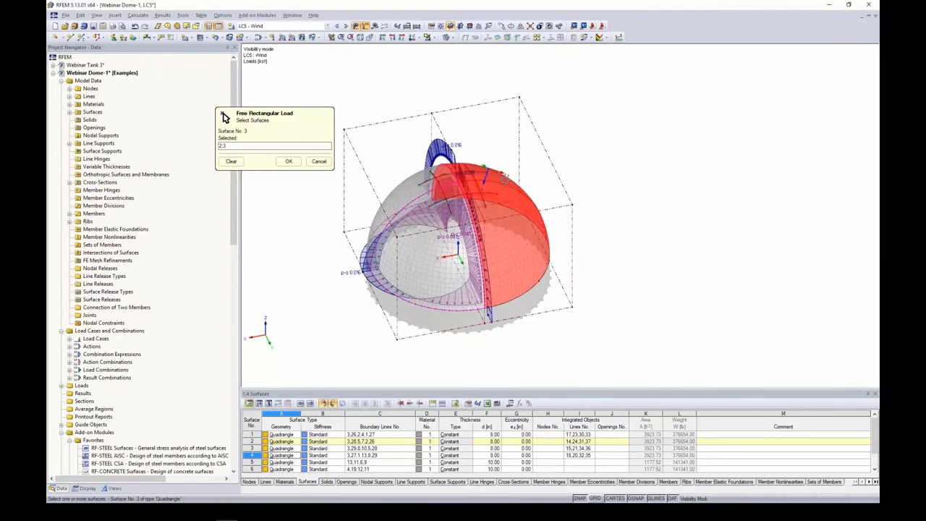
left_click(289, 160)
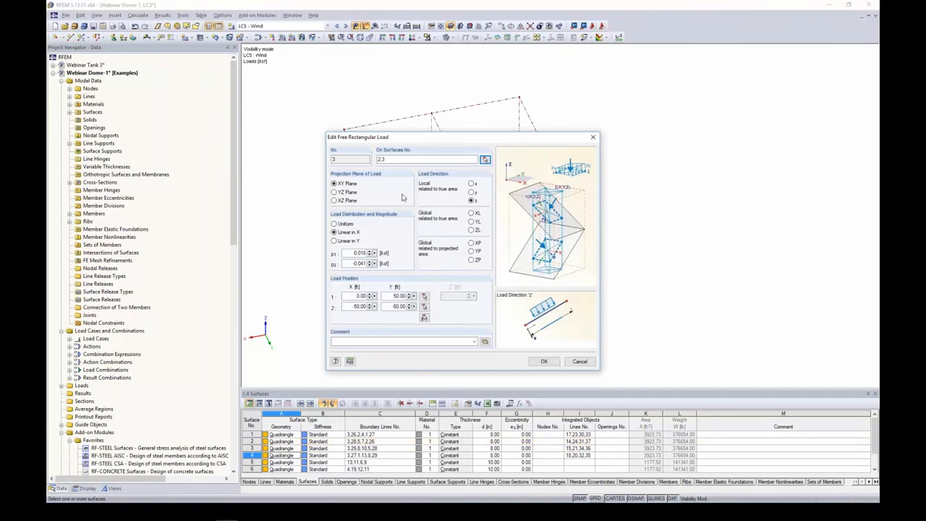
Set the copied load's p1 to -0.041 ksf, give p2 a new negative magnitude, and apply the changes.
left_click_drag(350, 254, 382, 254)
key("BackSpace")
left_click_drag(350, 264, 377, 272)
type("-0")
left_click(546, 362)
Review both wind loads on the isolated dome and show the whole model again.
middle_click_drag(634, 315, 629, 249, "ctrl")
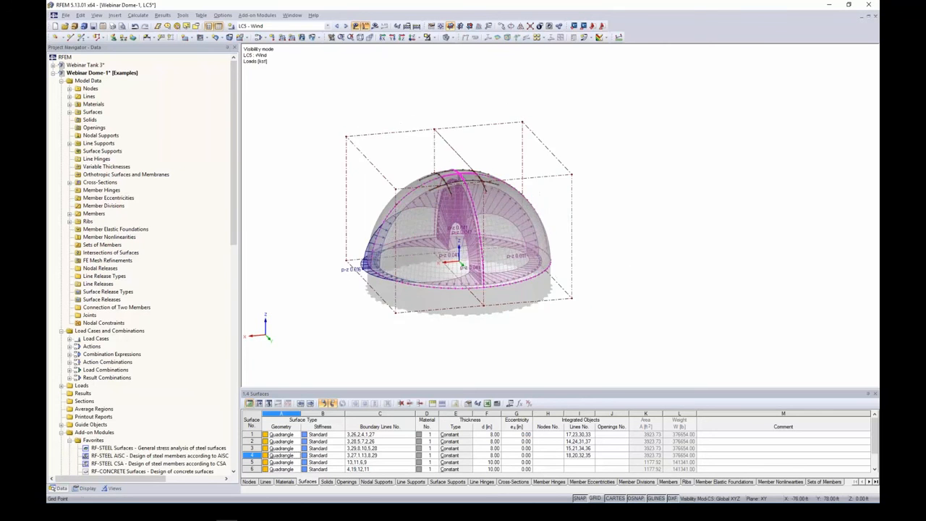
scroll(497, 253, "up", 6)
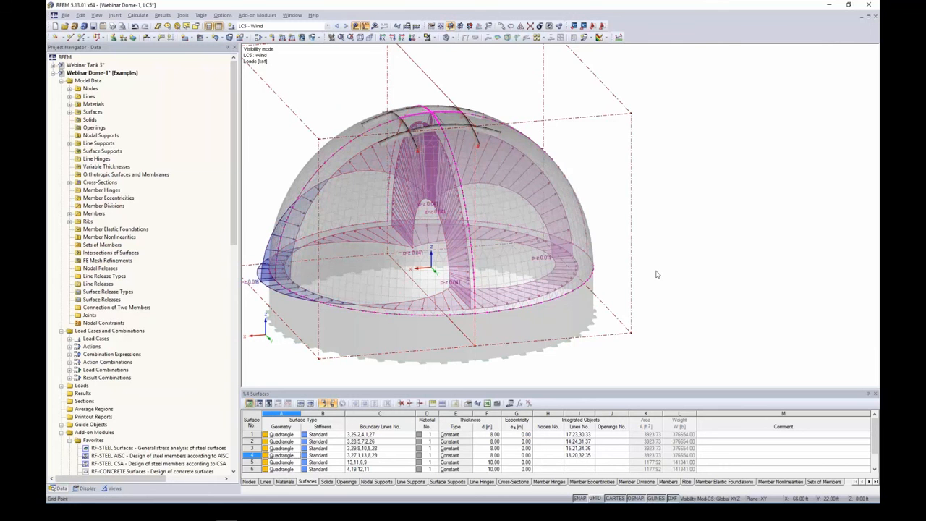
scroll(655, 272, "down", 2)
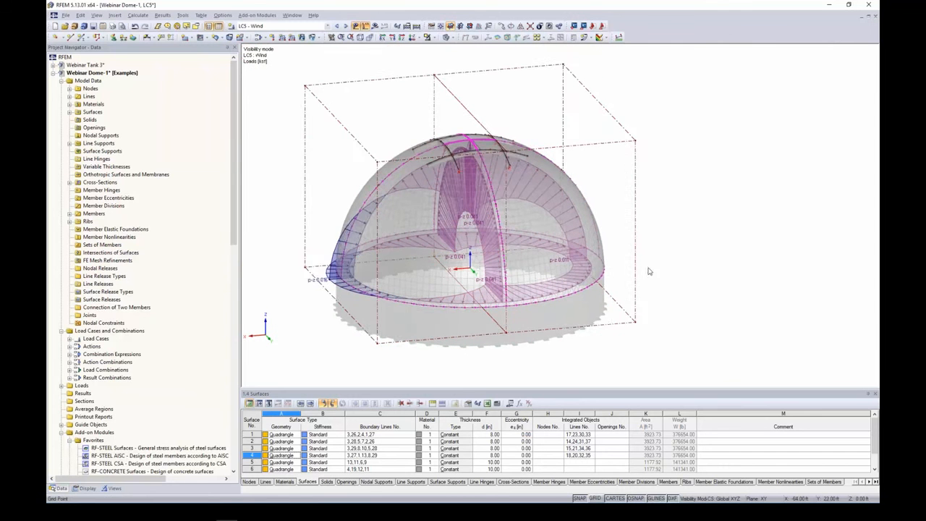
middle_click_drag(651, 259, 667, 268, "ctrl")
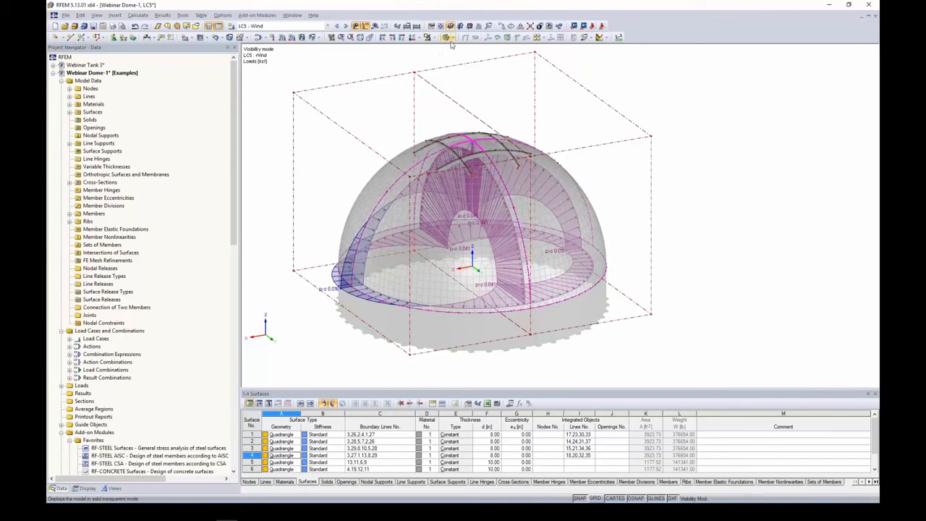
left_click(427, 37)
left_click(445, 113)
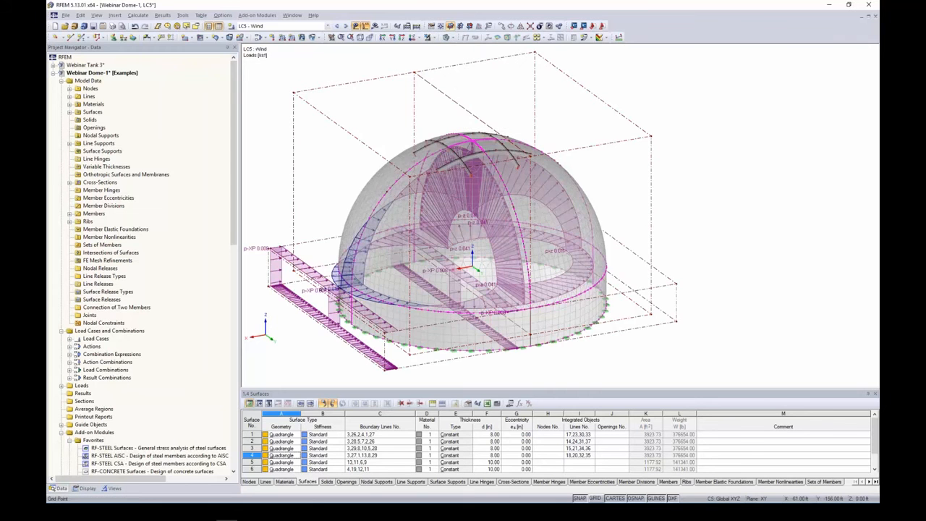
Step through the load combinations from CO1 to CO5 to review their loads on the structure.
left_click(346, 27)
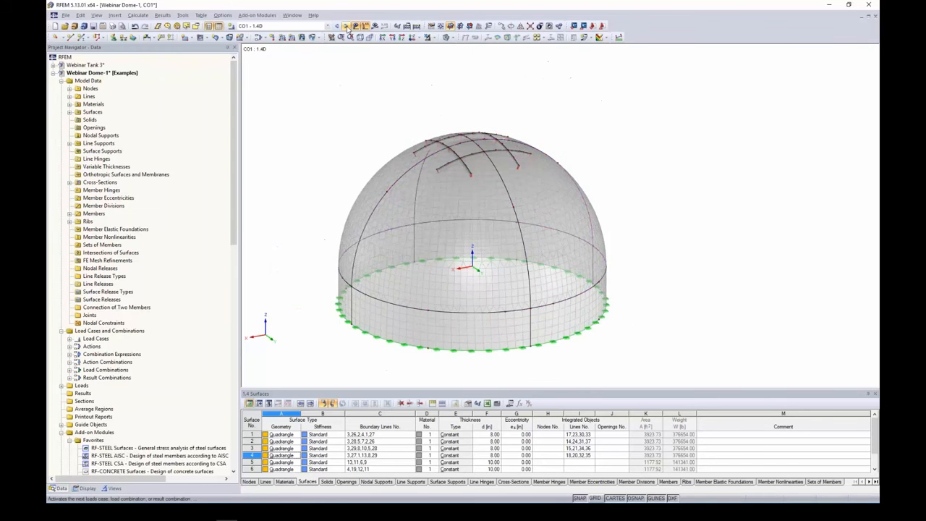
left_click(346, 26)
left_click(346, 27)
left_click(346, 26)
left_click(345, 27)
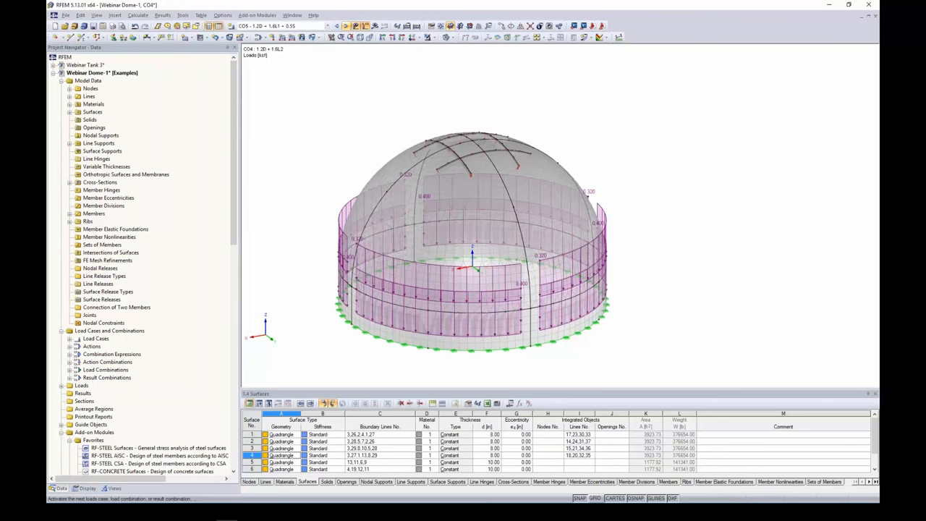
Step through the remaining load combinations up to CO12 and examine its combined snow and wind loads on the dome.
left_click(345, 27)
left_click(346, 26)
left_click(346, 26)
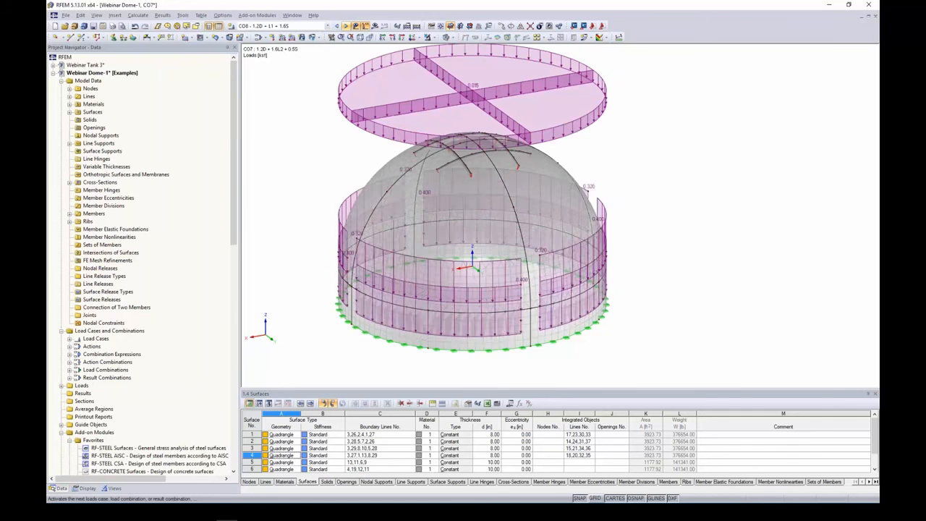
left_click(345, 27)
left_click(345, 27)
left_click(346, 27)
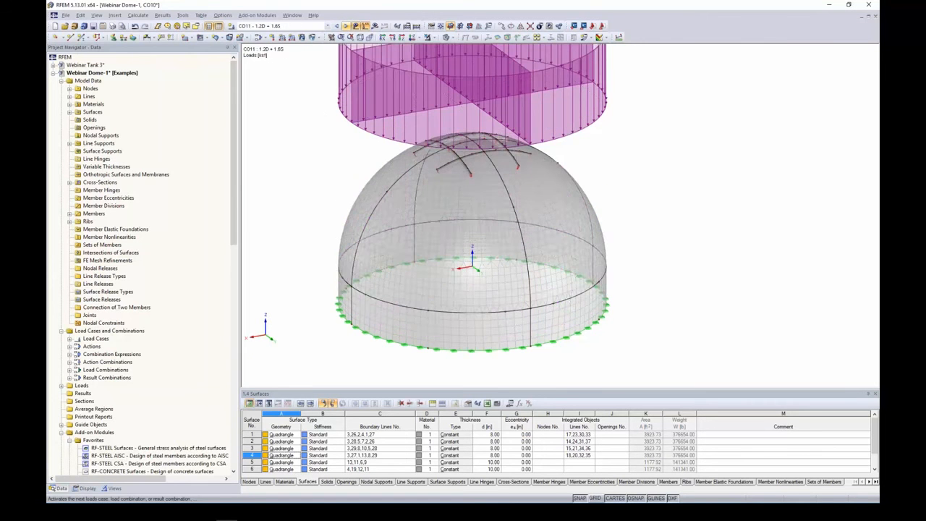
left_click(345, 26)
scroll(393, 175, "down", 2)
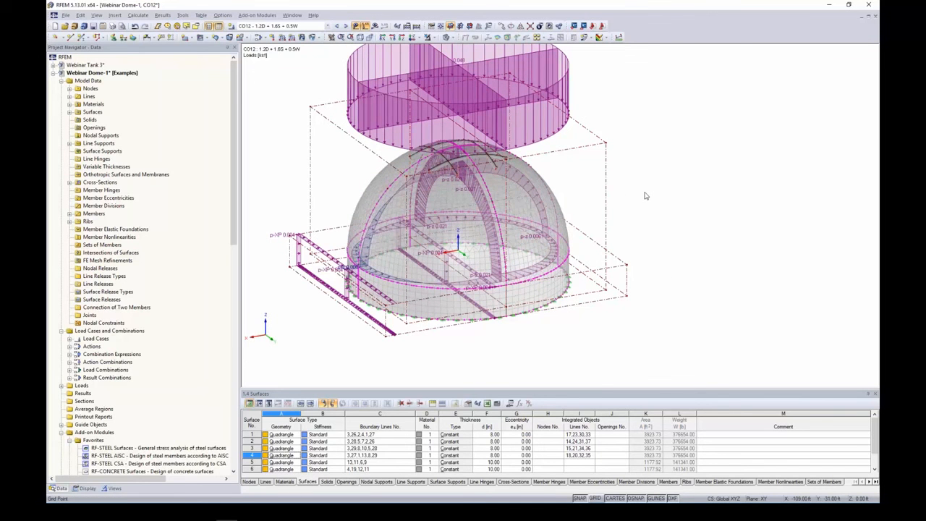
middle_click_drag(658, 200, 669, 234, "ctrl")
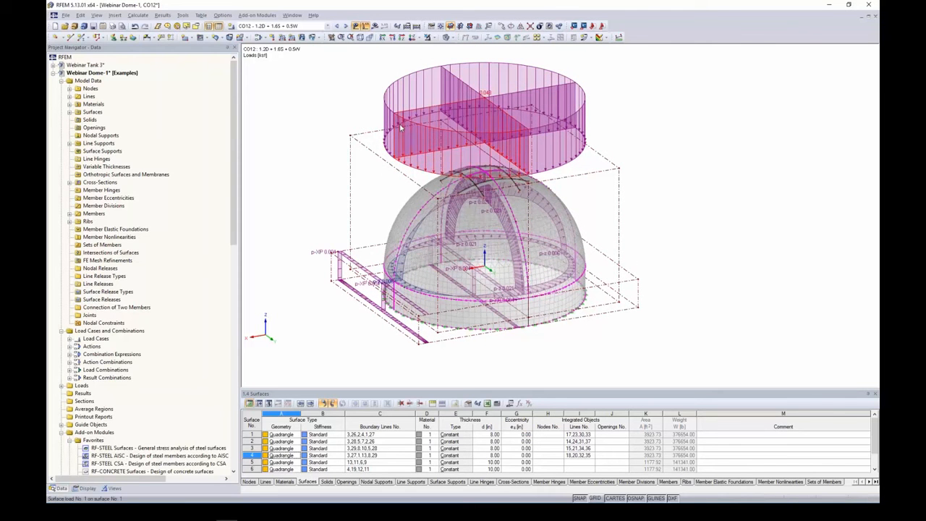
Switch to the calculated Webinar Tank 3 model and bring up its results navigator to view the LC1 deformations.
left_click(144, 17)
left_click(142, 18)
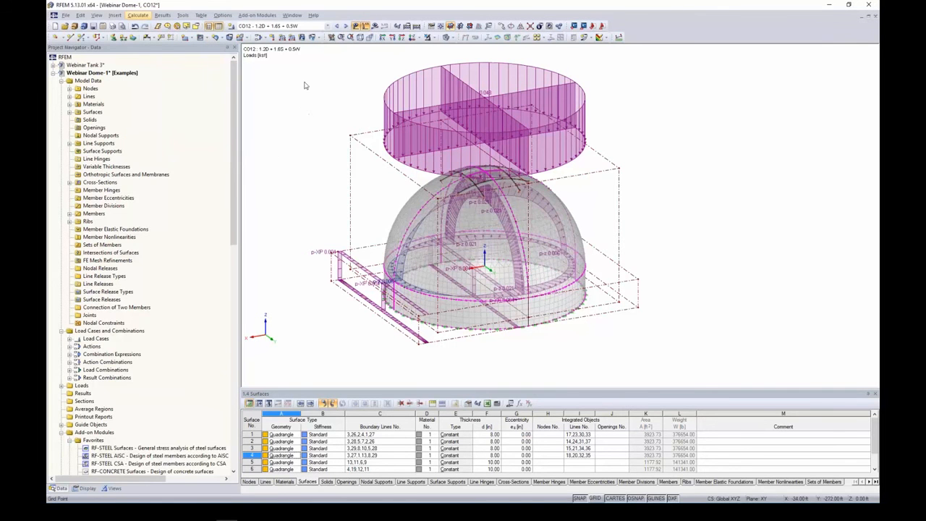
left_click(292, 16)
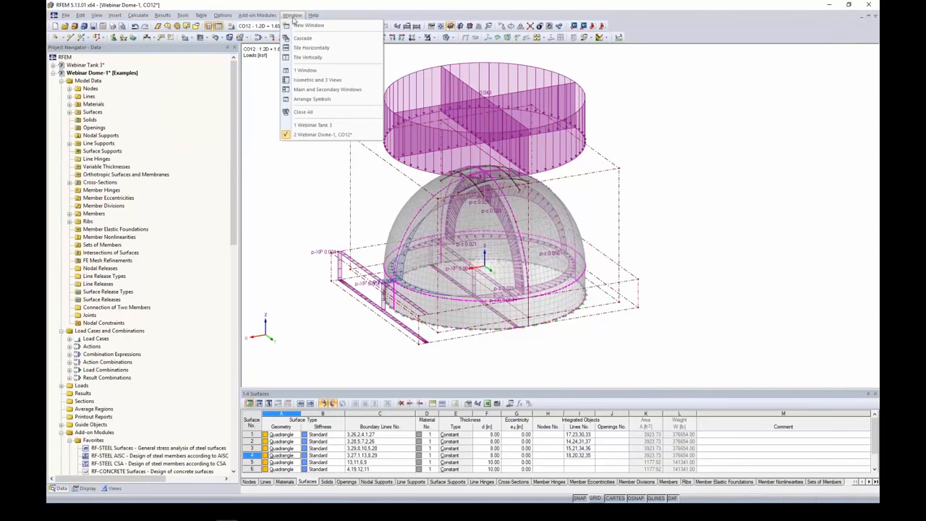
left_click(319, 126)
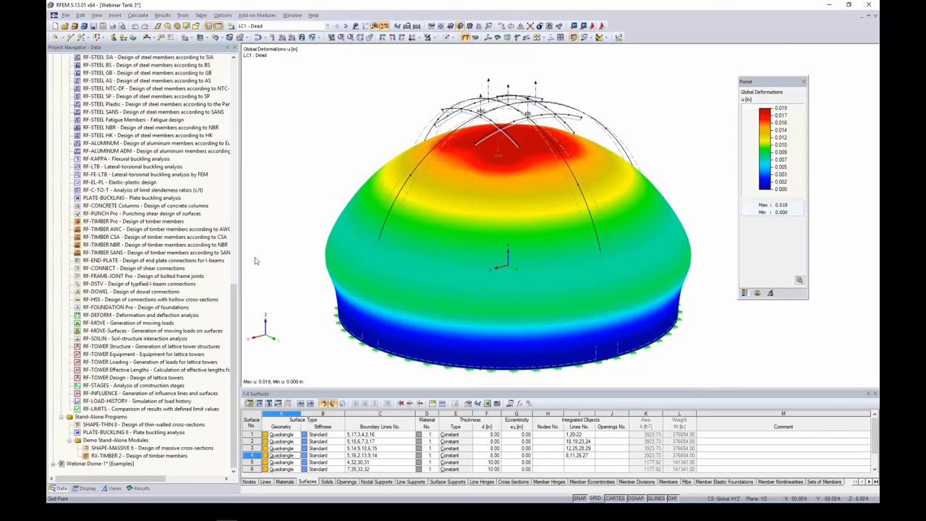
left_click(137, 488)
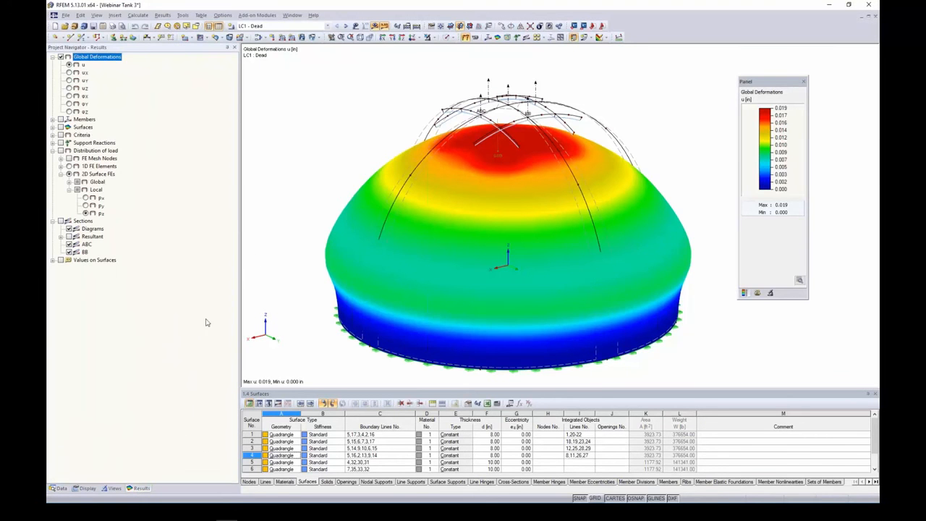
scroll(525, 166, "down", 2)
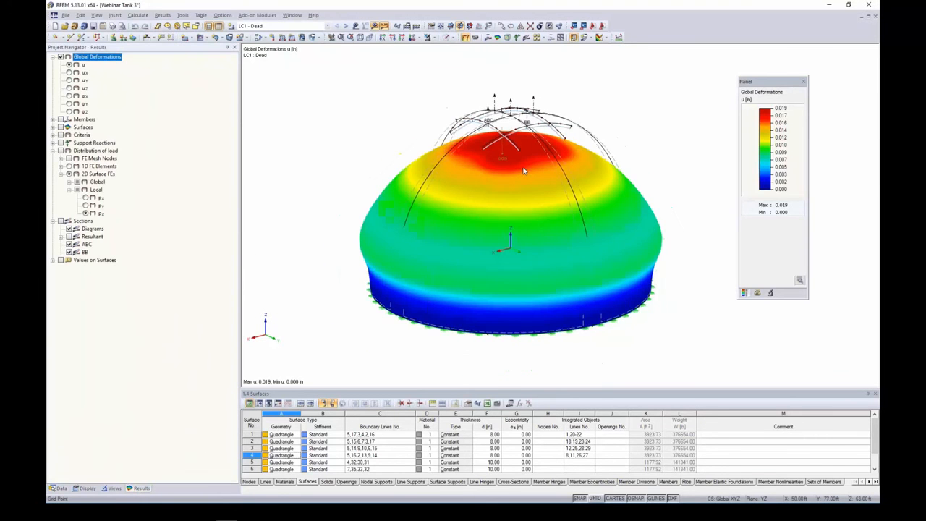
mouse_move(532, 179)
middle_mouse_down("ctrl")
mouse_move(537, 200)
mouse_move(529, 191)
middle_mouse_up("ctrl")
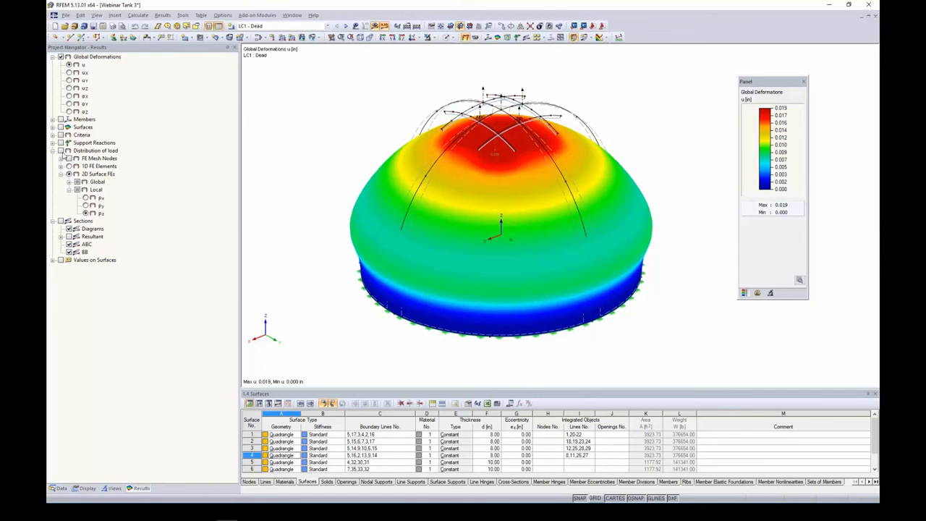
Display the distribution of load on the surfaces and step through the load cases from LC1 to LC5.
left_click(61, 151)
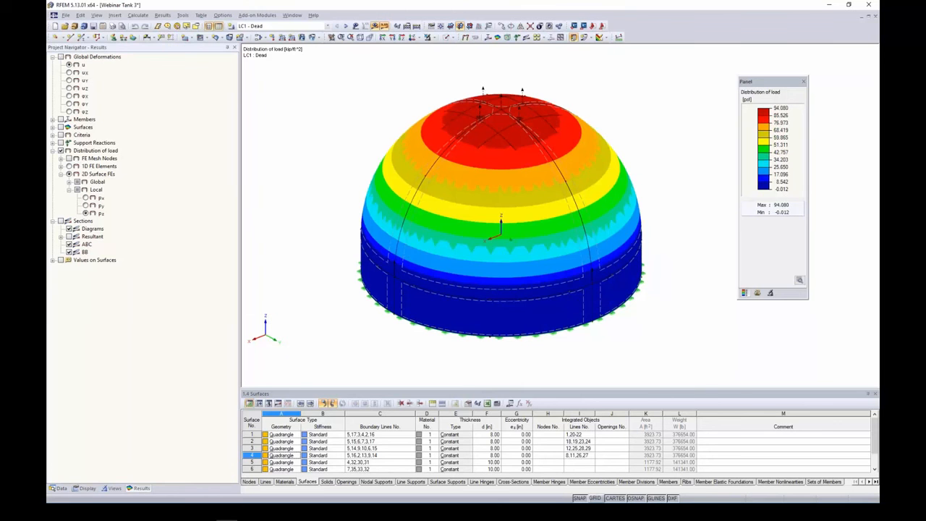
left_click(344, 26)
left_click(345, 26)
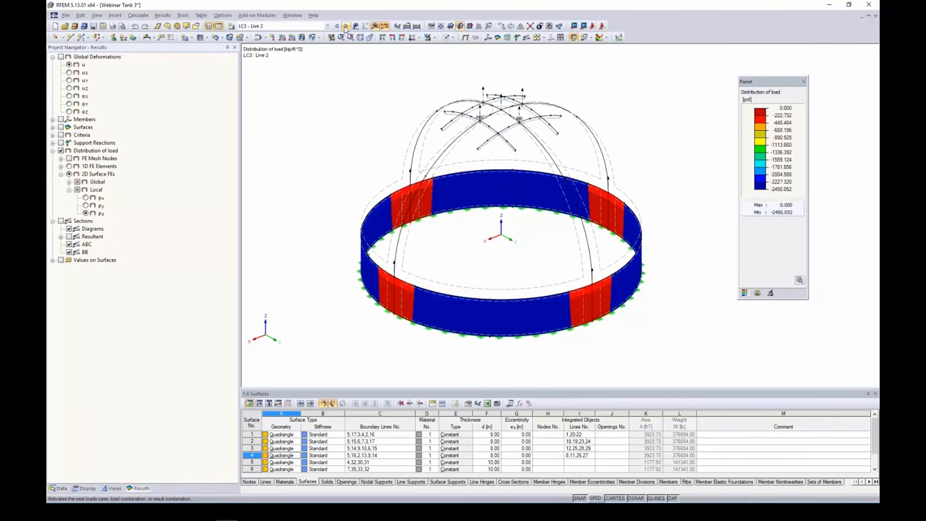
left_click(345, 26)
left_click(345, 26)
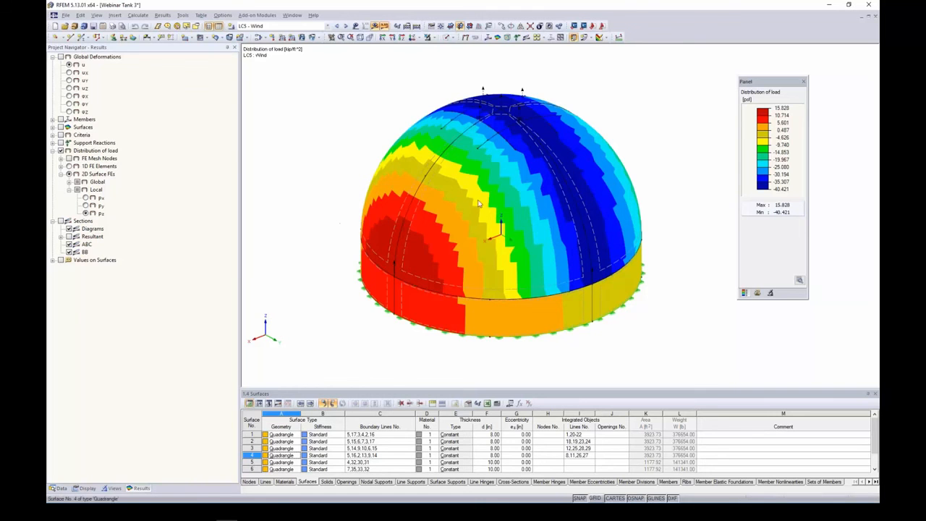
Isolate the upper dome surfaces by selection and examine the LC5 wind load distribution around them.
middle_click_drag(681, 260, 678, 240, "ctrl")
left_click_drag(666, 174, 383, 78)
left_click(434, 37)
left_click(439, 52)
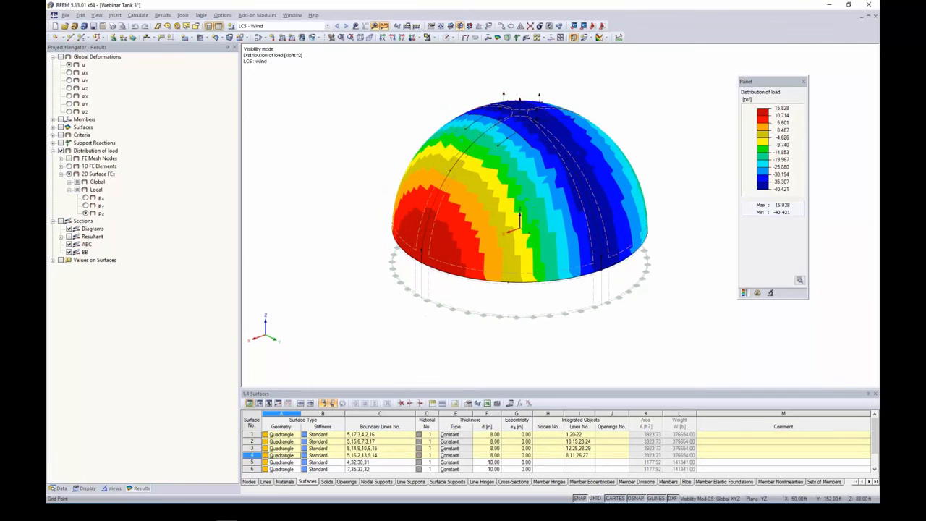
left_click_drag(750, 83, 739, 79)
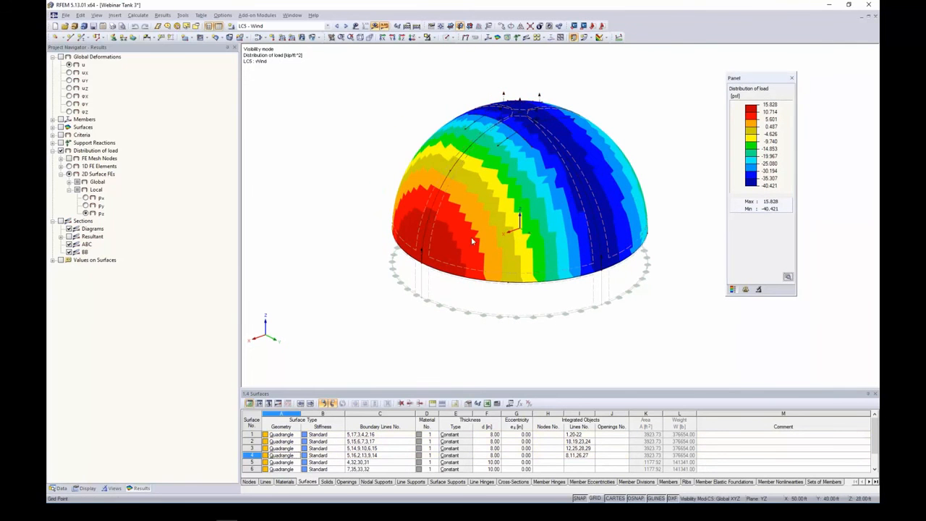
scroll(454, 249, "up", 1)
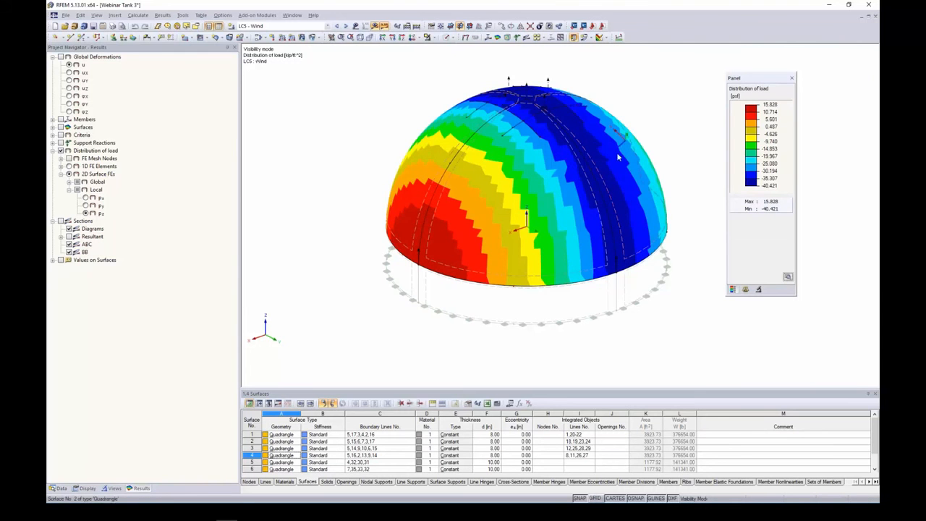
mouse_move(688, 200)
middle_mouse_down("ctrl")
mouse_move(604, 210)
mouse_move(688, 210)
middle_mouse_up("ctrl")
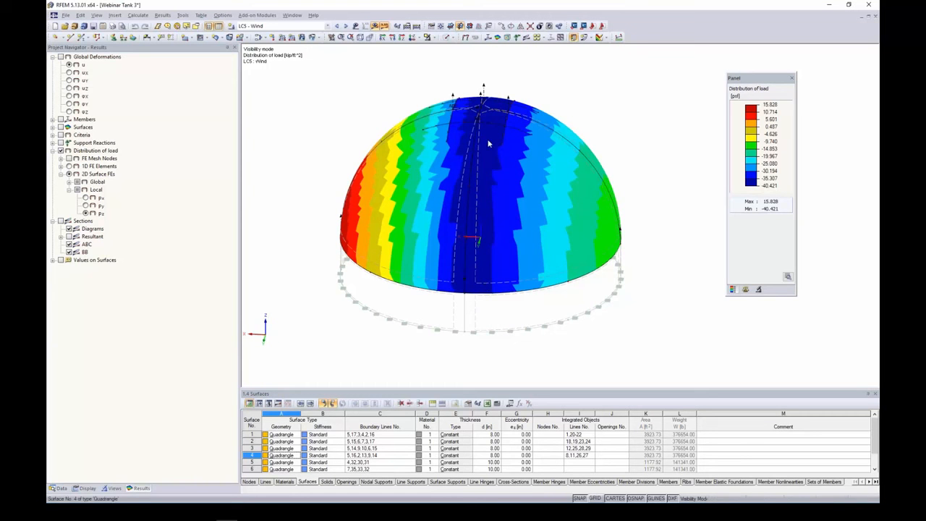
middle_click_drag(366, 325, 547, 331)
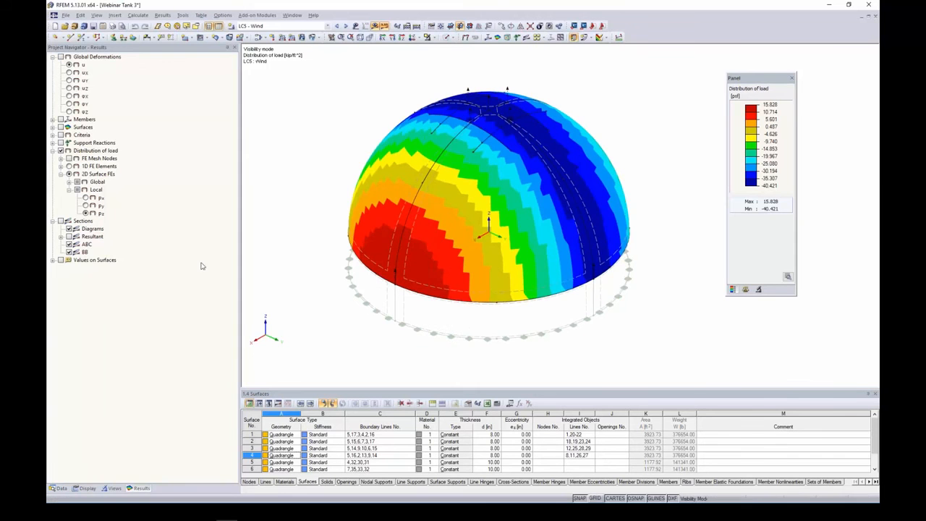
Turn on the section result diagrams for sections ABC and BB over the dome's load distribution.
key("alt+Tab")
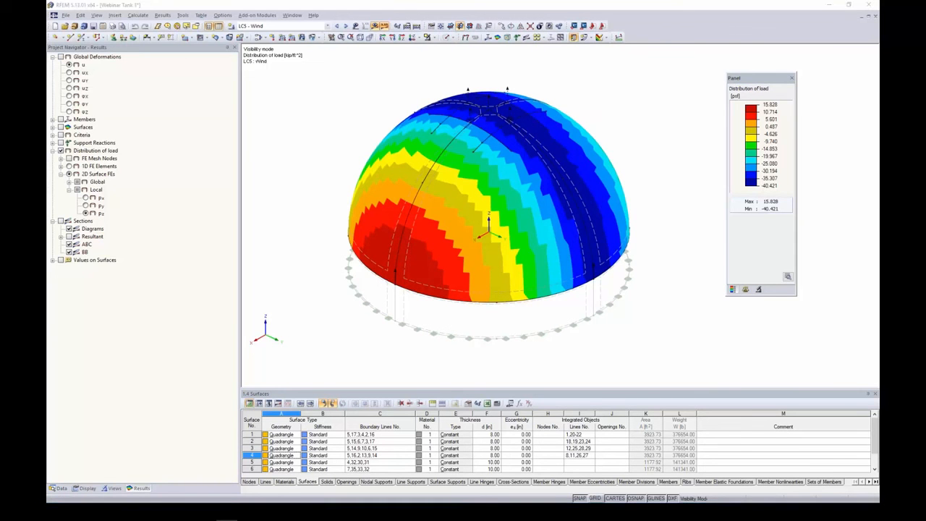
left_click(589, 38)
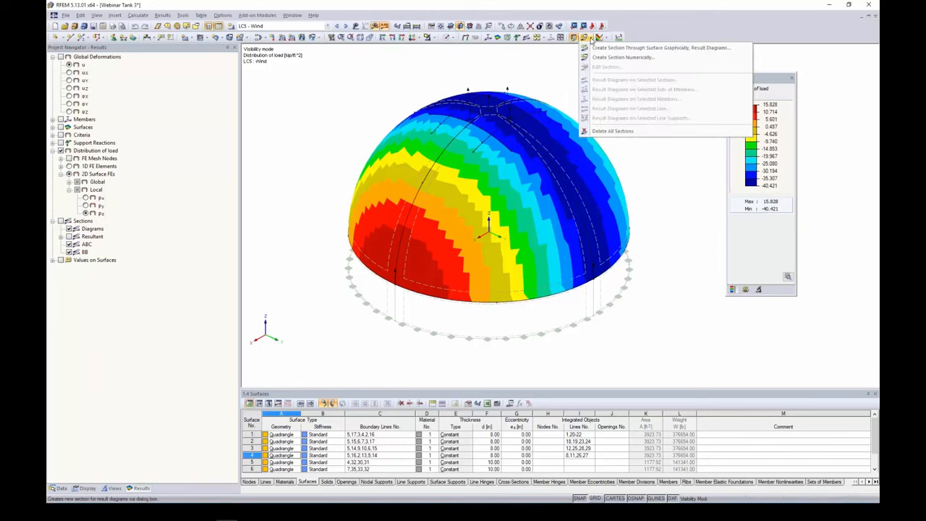
left_click(591, 40)
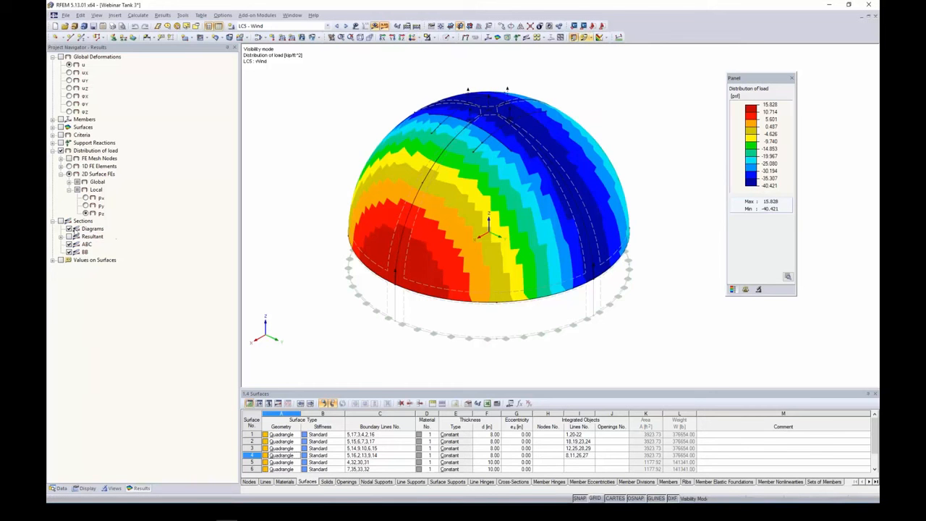
left_click(61, 221)
Examine how the wind load varies along both section diagrams from the front, the side and an oblique view.
middle_click_drag(653, 361, 561, 313, "ctrl")
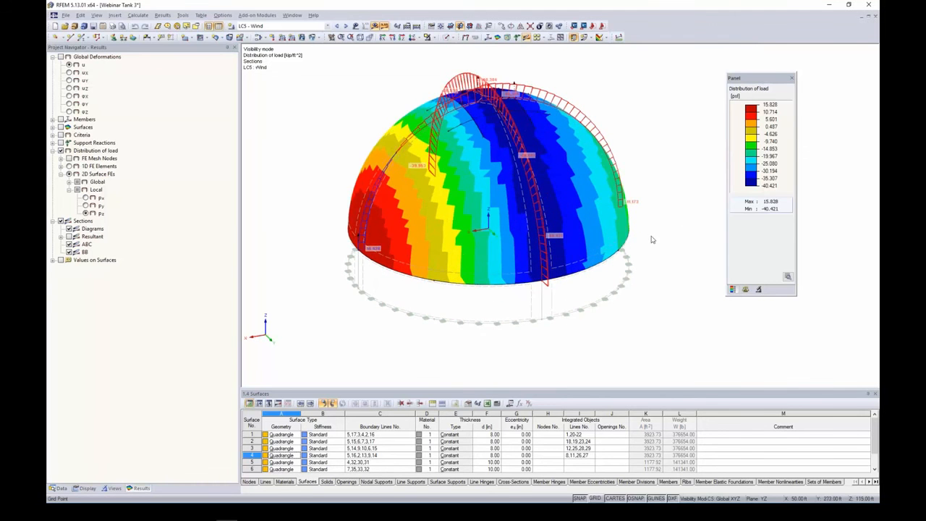
middle_click_drag(657, 240, 607, 217, "ctrl")
scroll(426, 86, "up", 2)
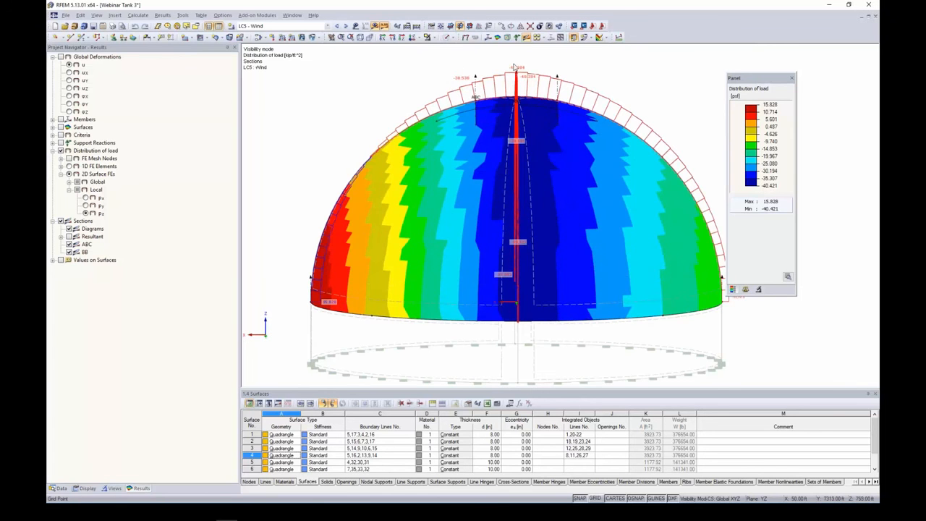
middle_click_drag(722, 253, 664, 230)
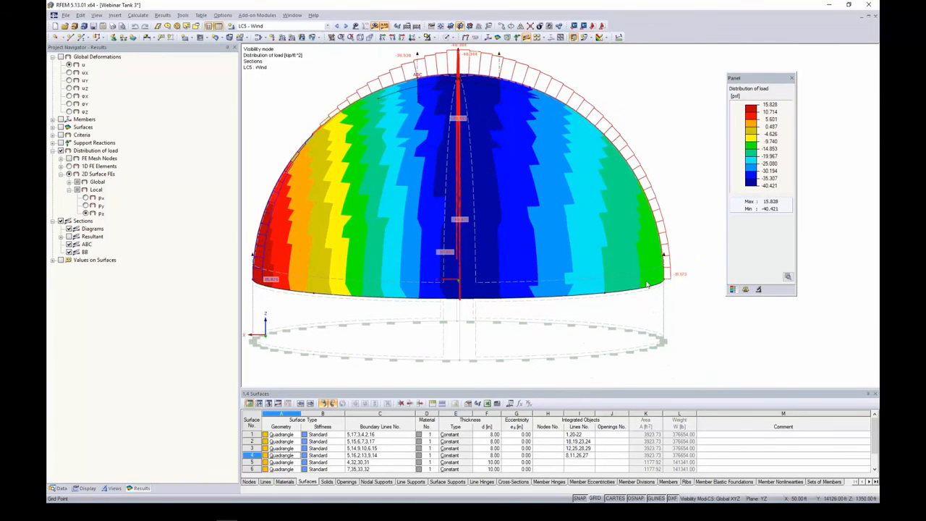
scroll(587, 267, "down", 5)
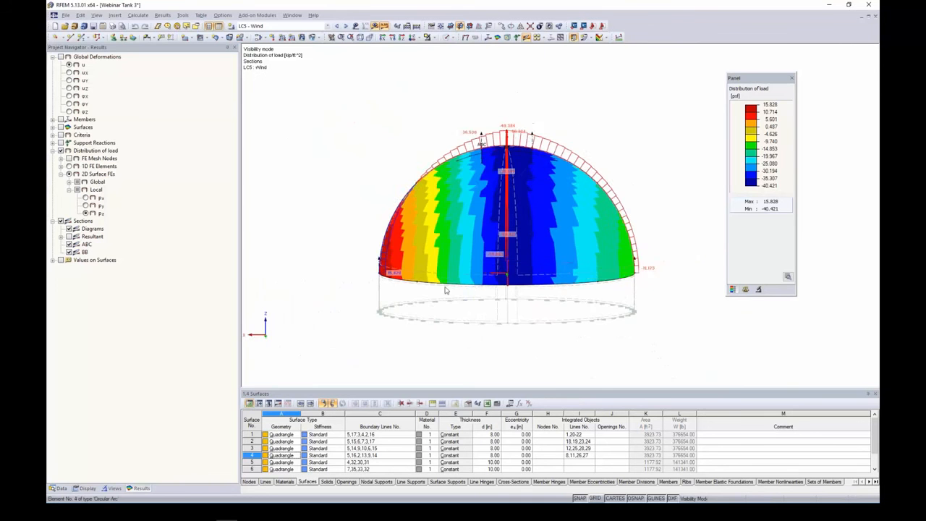
middle_click_drag(447, 290, 751, 307, "ctrl")
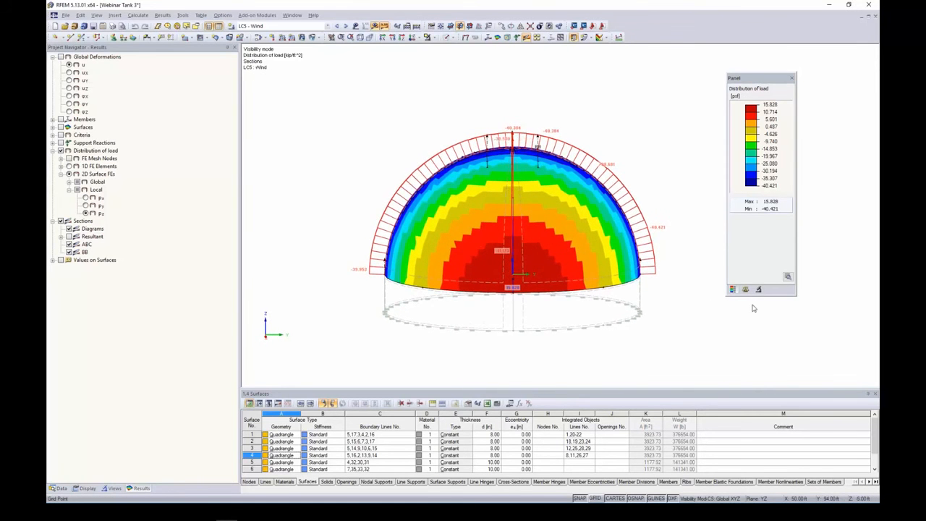
scroll(539, 223, "up", 2)
scroll(539, 223, "up", 1)
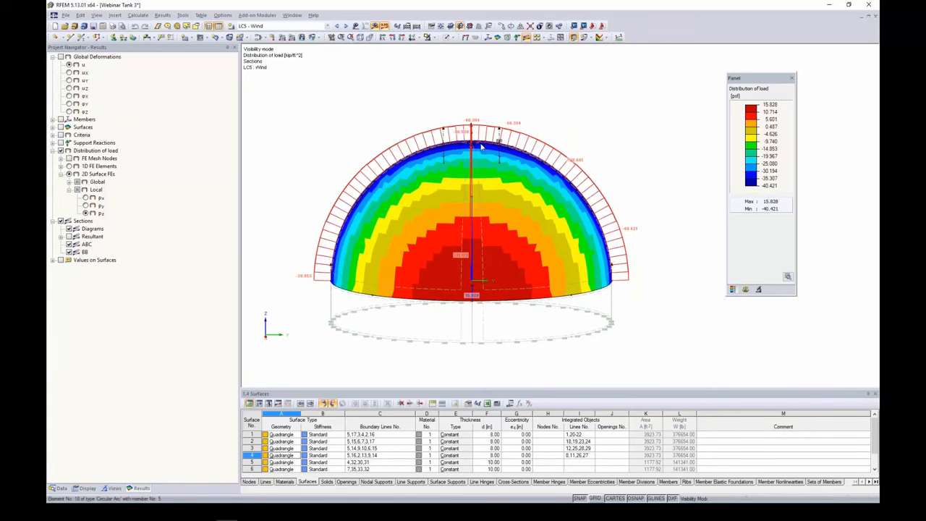
middle_click_drag(317, 229, 477, 256, "ctrl")
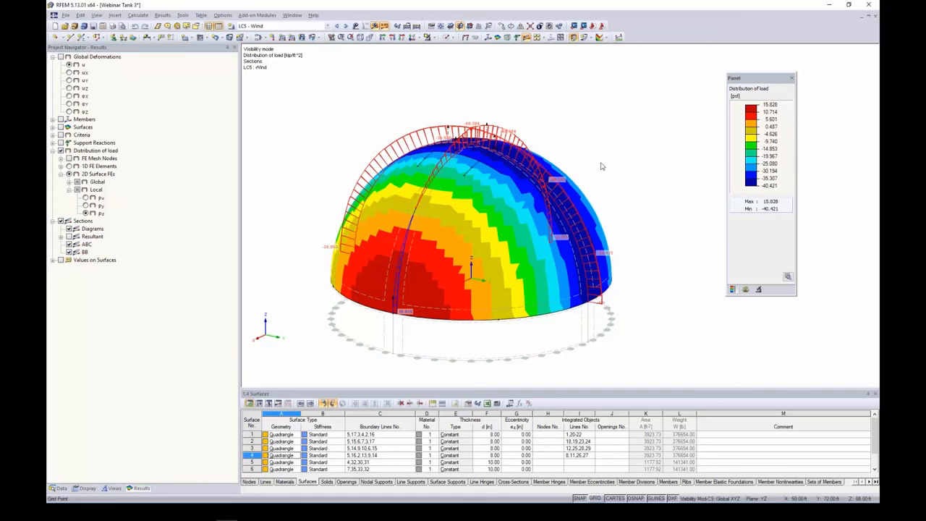
scroll(601, 165, "down", 2)
middle_click_drag(601, 165, 582, 174, "ctrl")
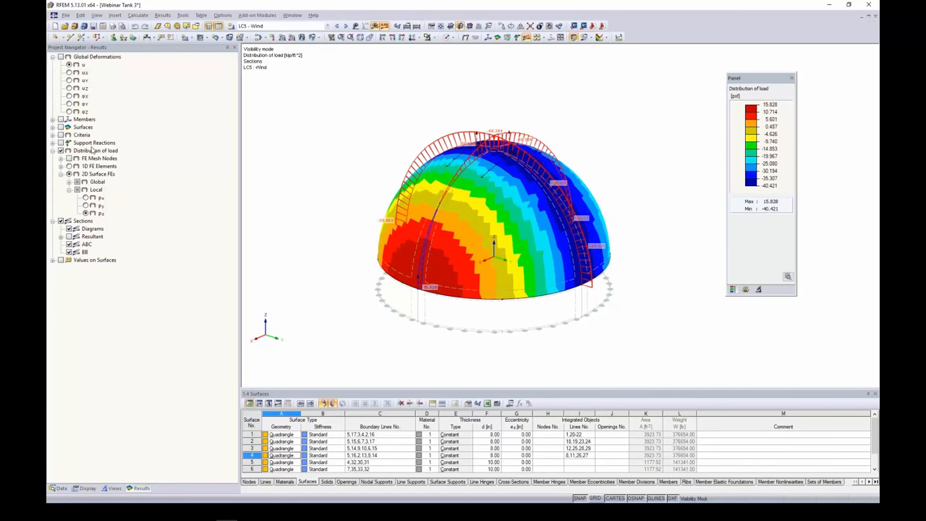
Replace the load distribution with the global deformations and cancel visibility mode to show the whole tank.
left_click(61, 150)
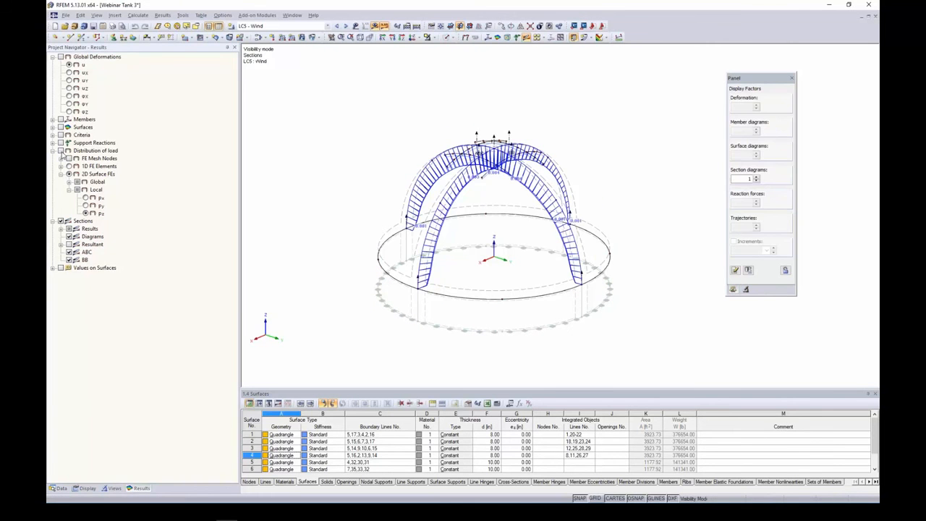
left_click(62, 57)
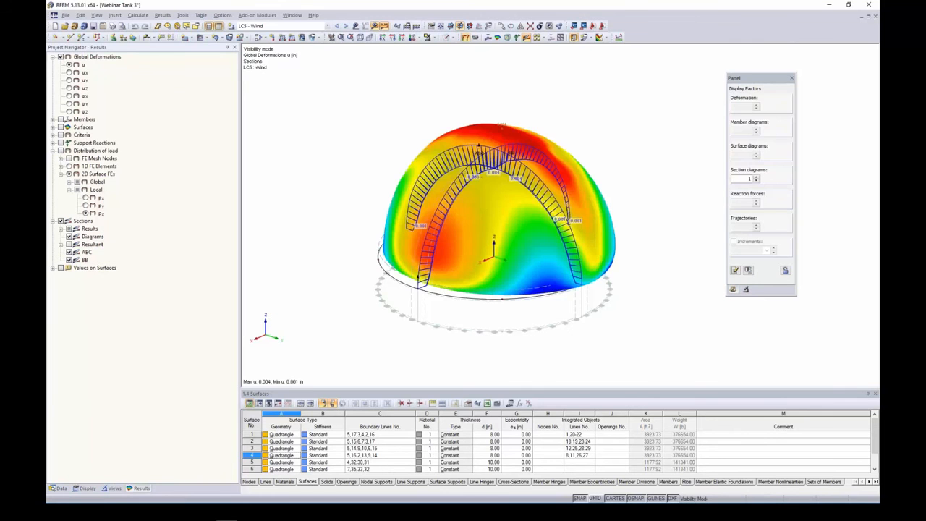
left_click(432, 37)
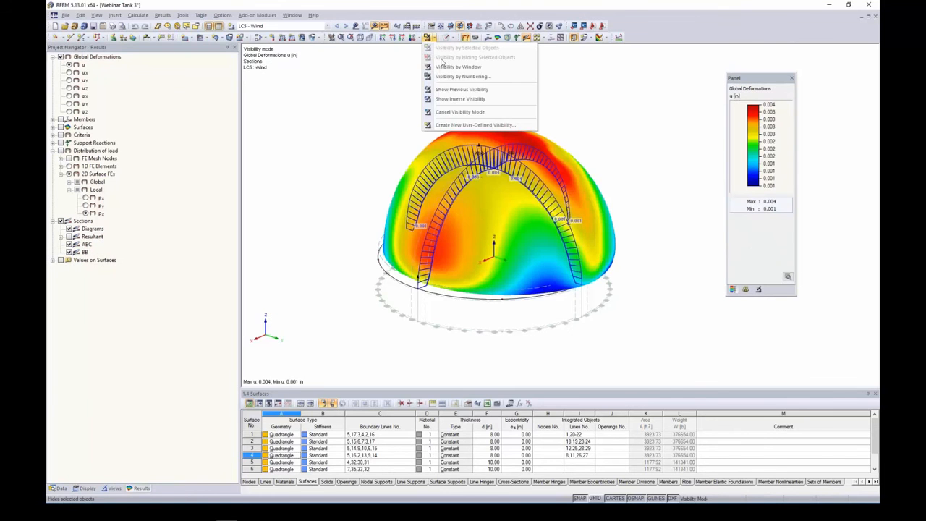
left_click(448, 114)
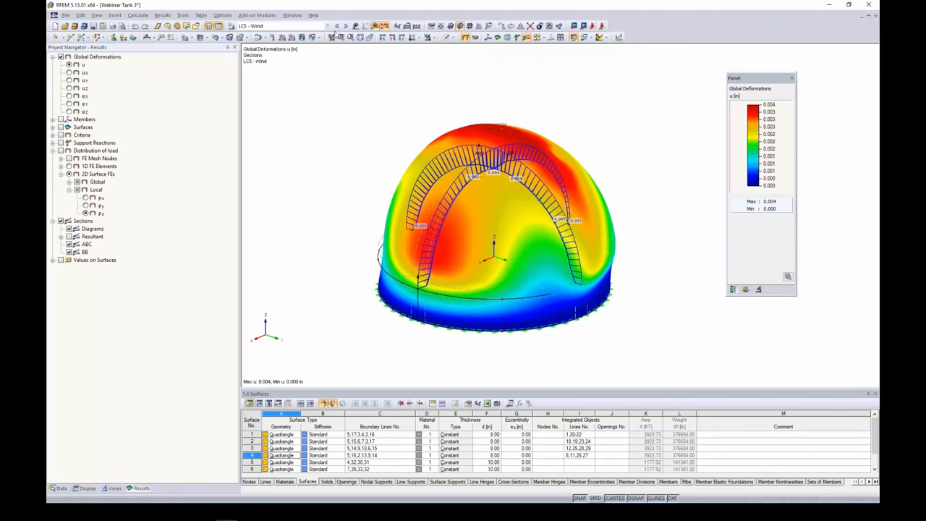
Step through the load combination results up to CO4 to review the tank's global deformations.
left_click(345, 26)
left_click(345, 26)
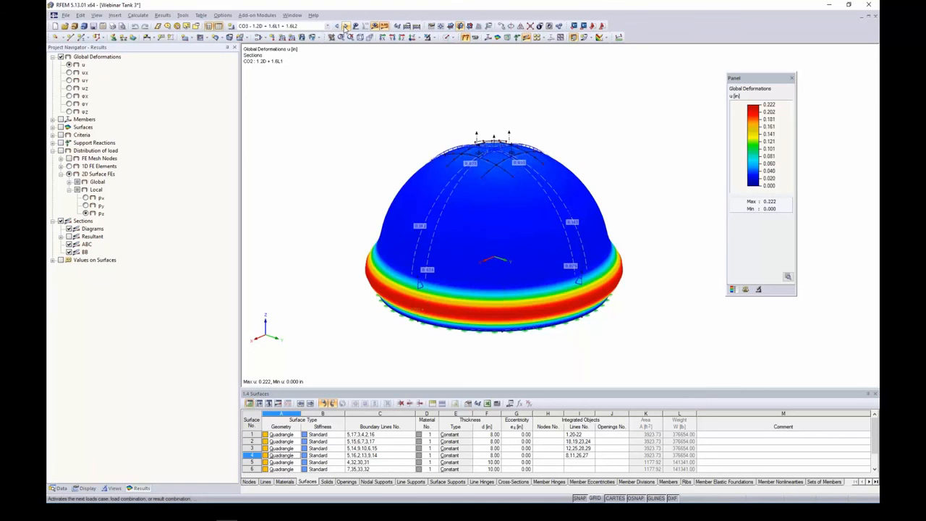
left_click(345, 26)
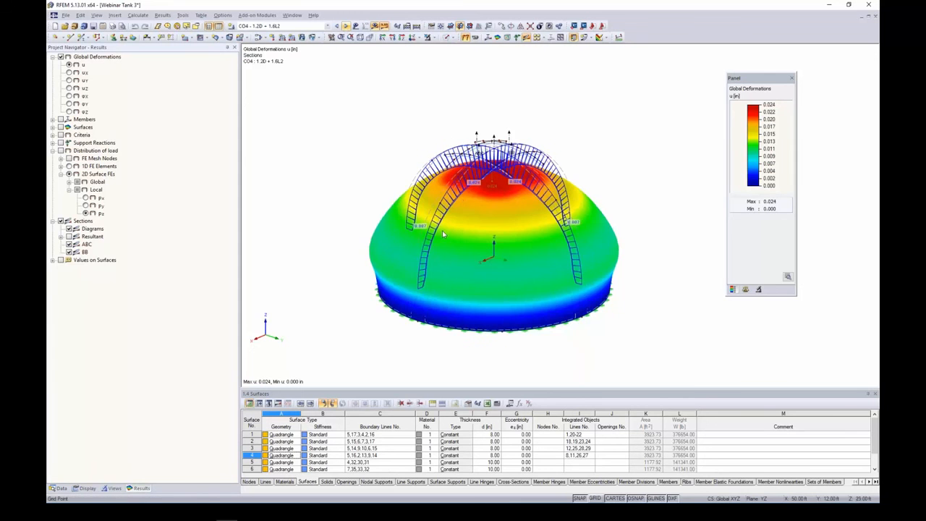
Replace the tank's global deformations with the member internal forces and hide the section diagrams.
middle_click_drag(634, 169, 594, 179, "ctrl")
scroll(595, 182, "up", 1)
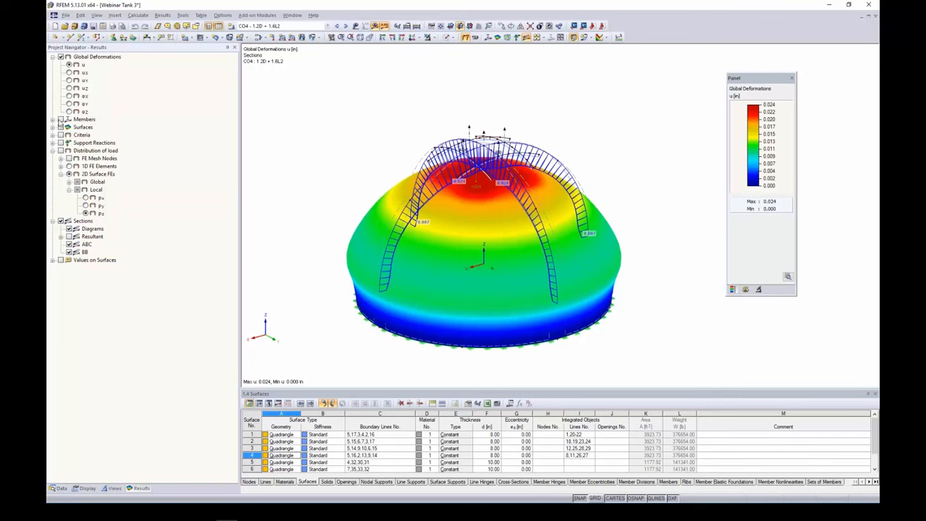
left_click(61, 119)
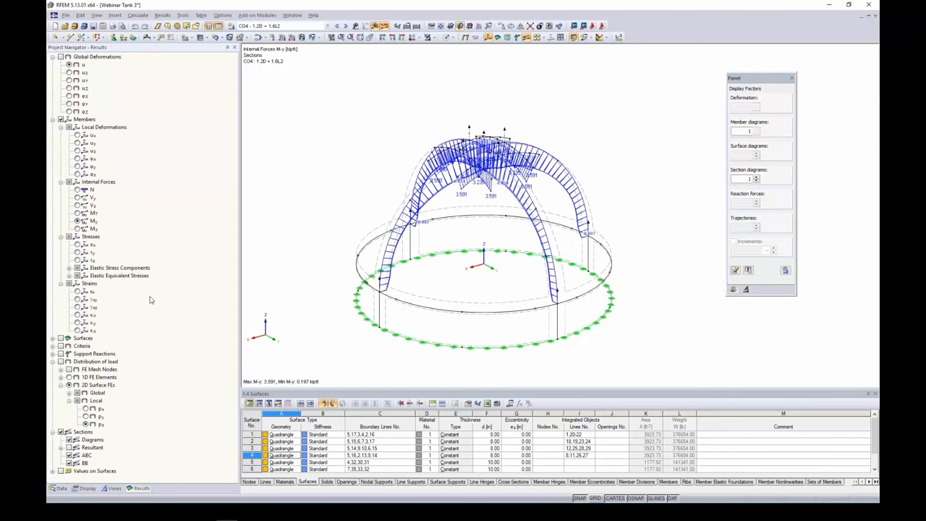
left_click(61, 432)
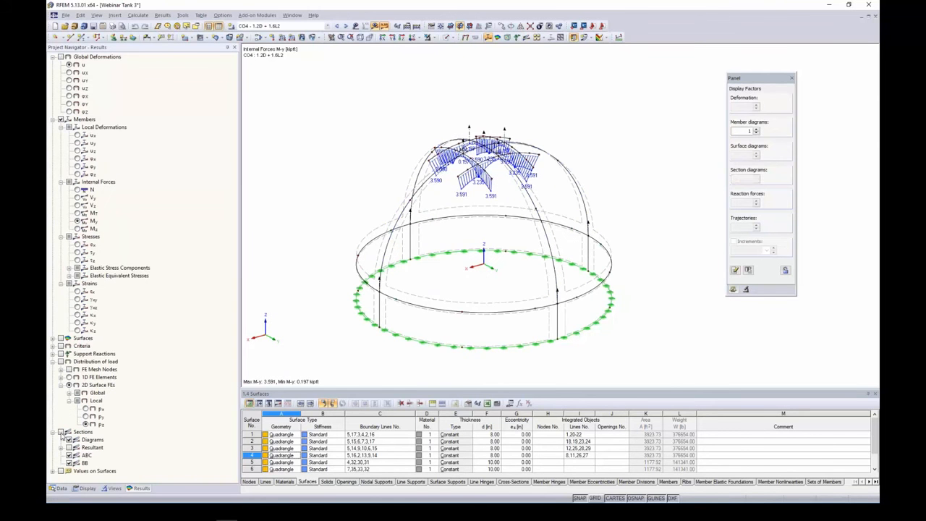
scroll(455, 261, "up", 5)
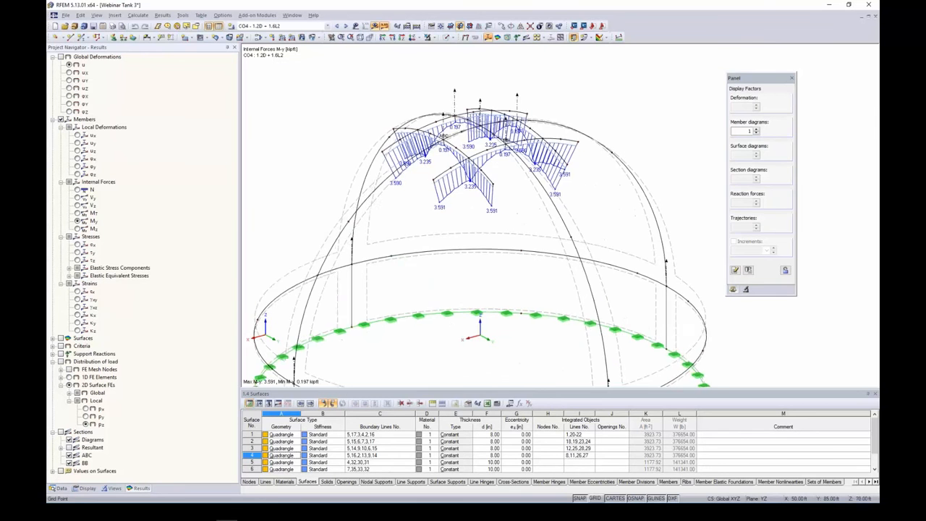
Compare the axial force N, shear force Vy and bending moment My diagrams of the members.
left_click(77, 190)
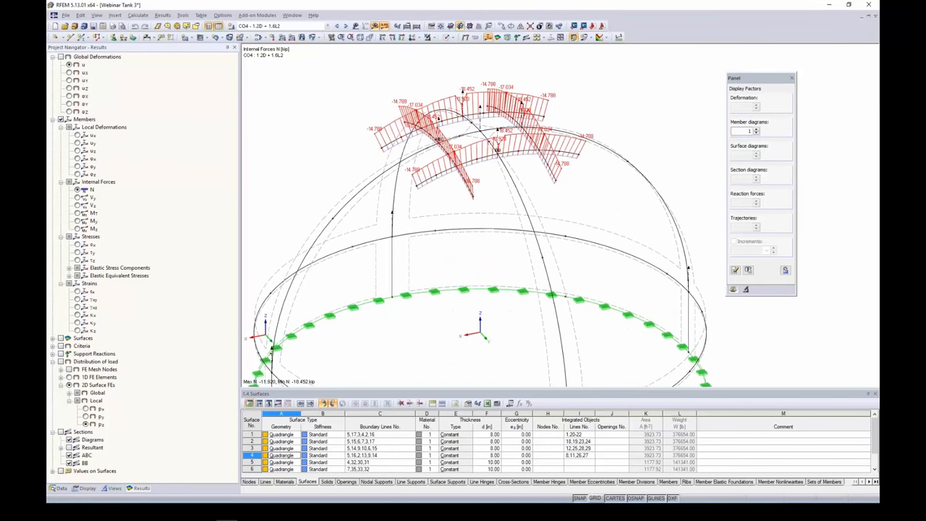
left_click(79, 197)
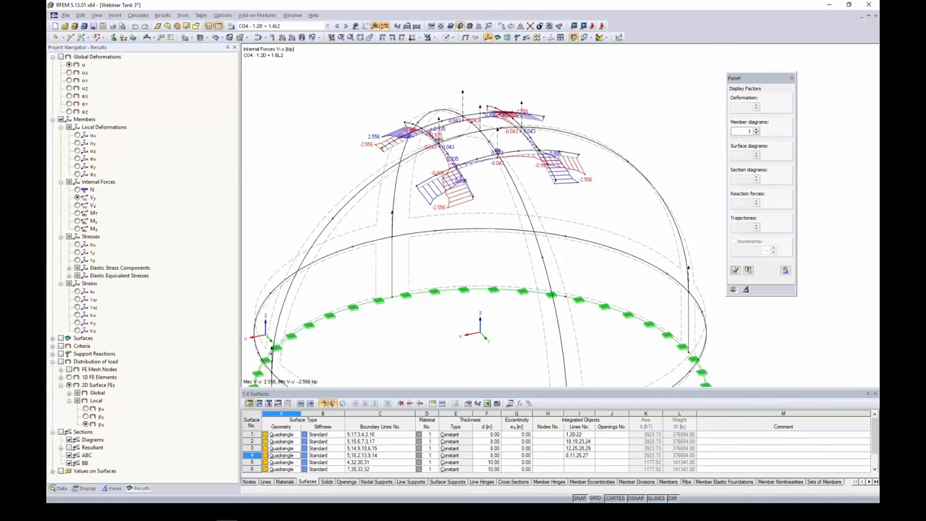
left_click(77, 221)
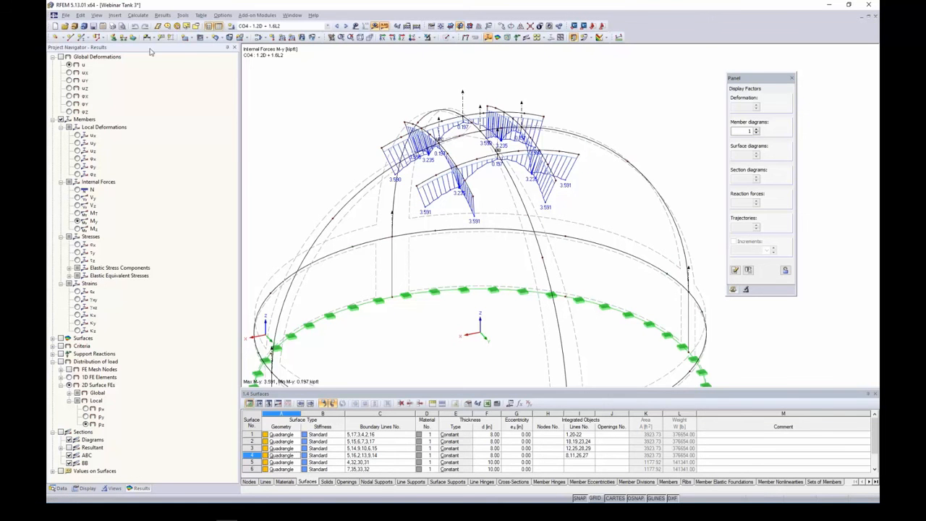
Turn on the surface results and compare the basic internal forces mx and my on the dome.
left_click(54, 120)
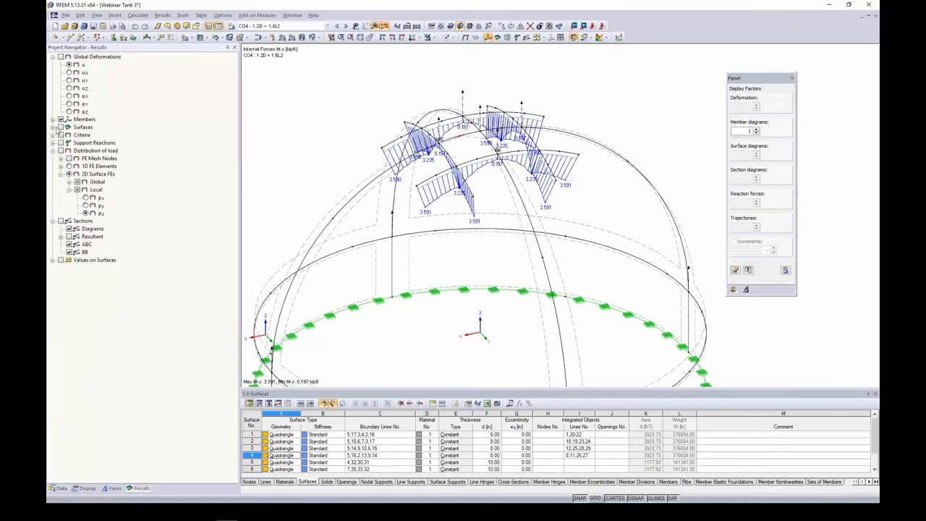
left_click(60, 127)
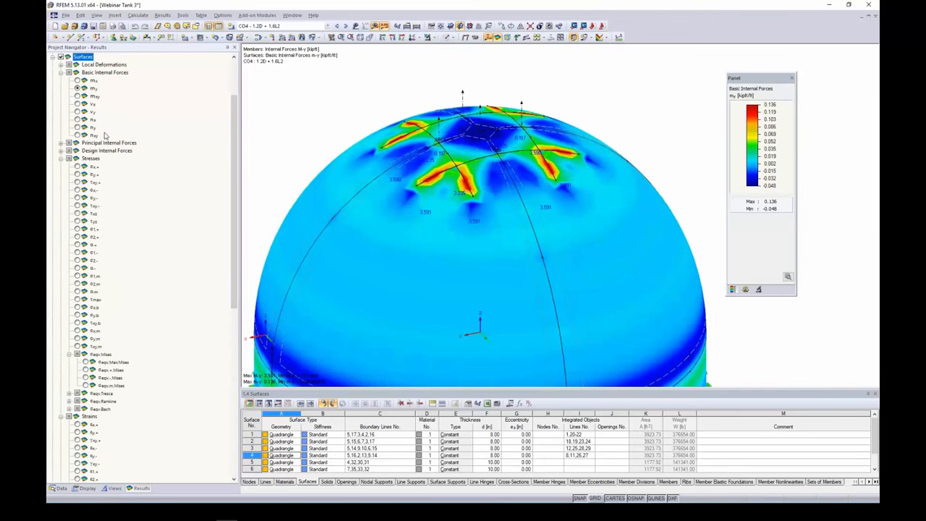
scroll(129, 181, "up", 2)
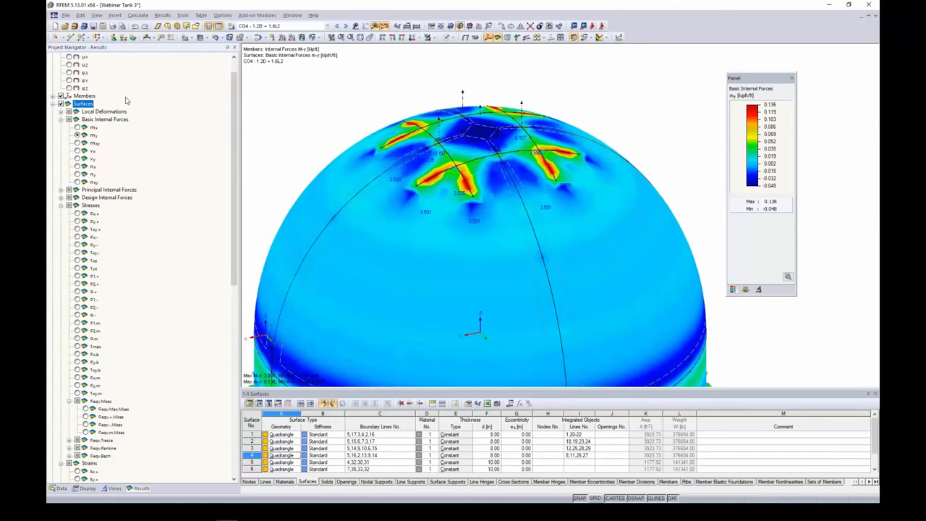
left_click(77, 127)
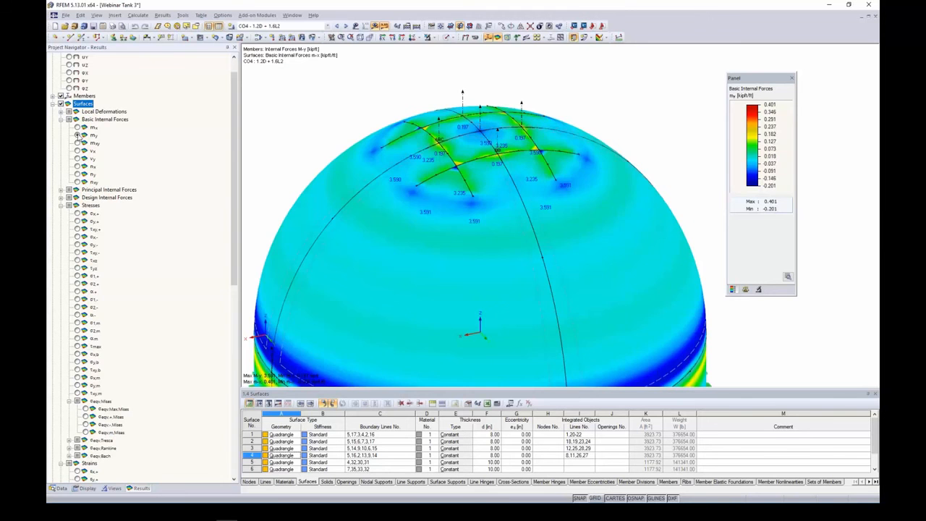
Turn the section diagrams back on over the surface moment my results.
scroll(124, 219, "down", 8)
scroll(120, 271, "down", 7)
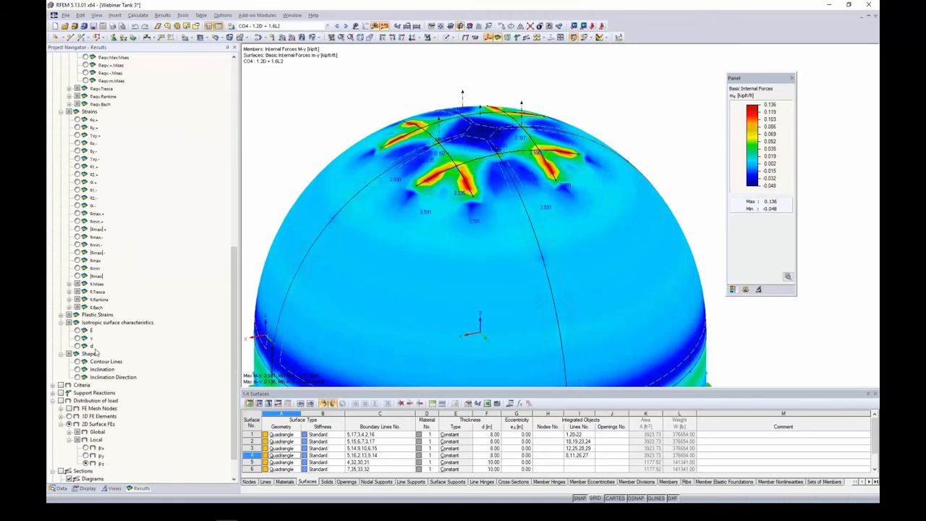
left_click(62, 471)
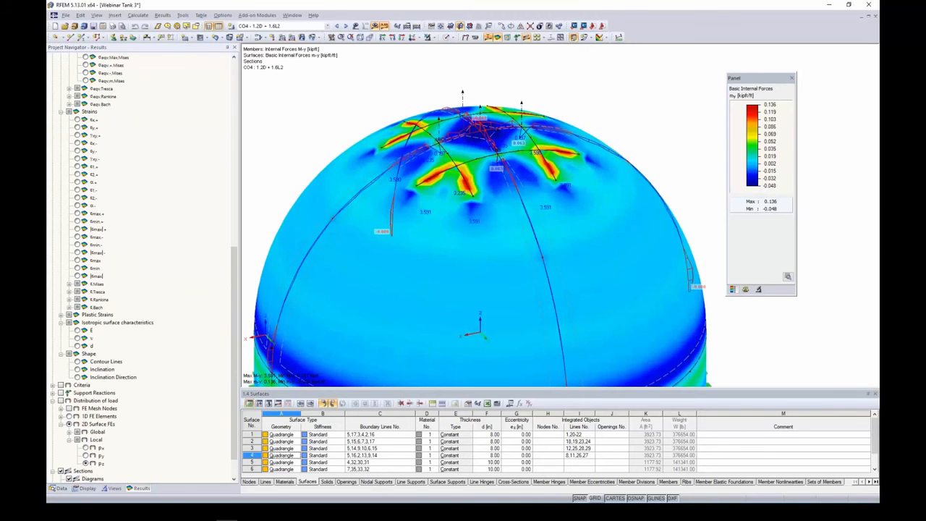
scroll(137, 160, "up", 8)
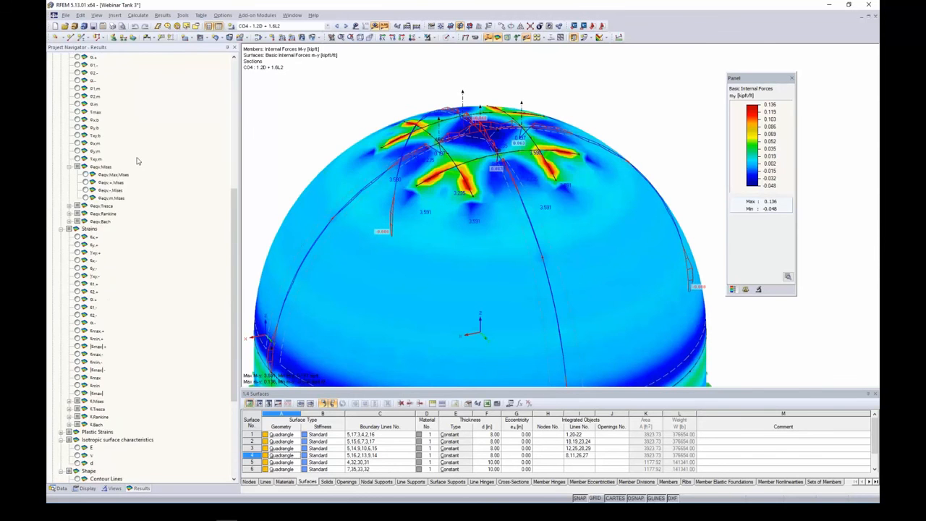
scroll(138, 160, "up", 8)
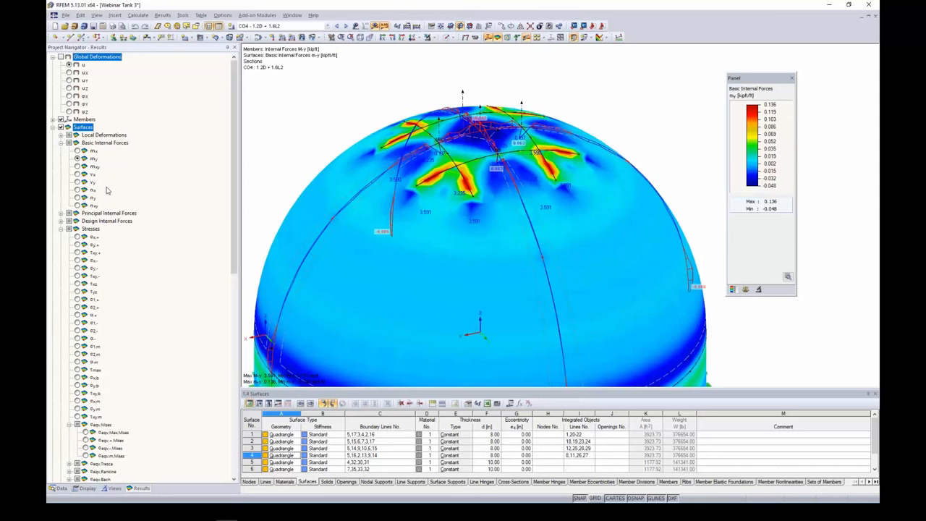
Display the surface moment mxy over the whole tank and collapse the list of surface results.
left_click(77, 167)
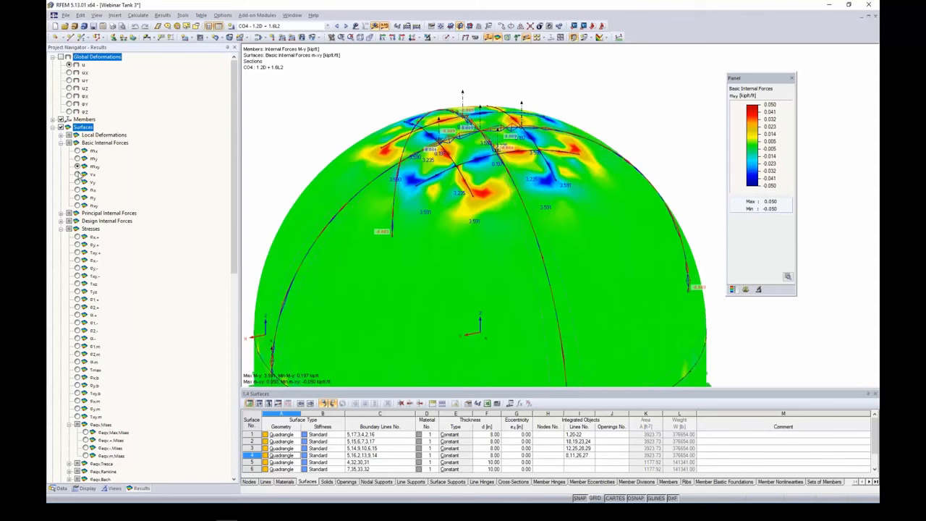
scroll(108, 254, "down", 6)
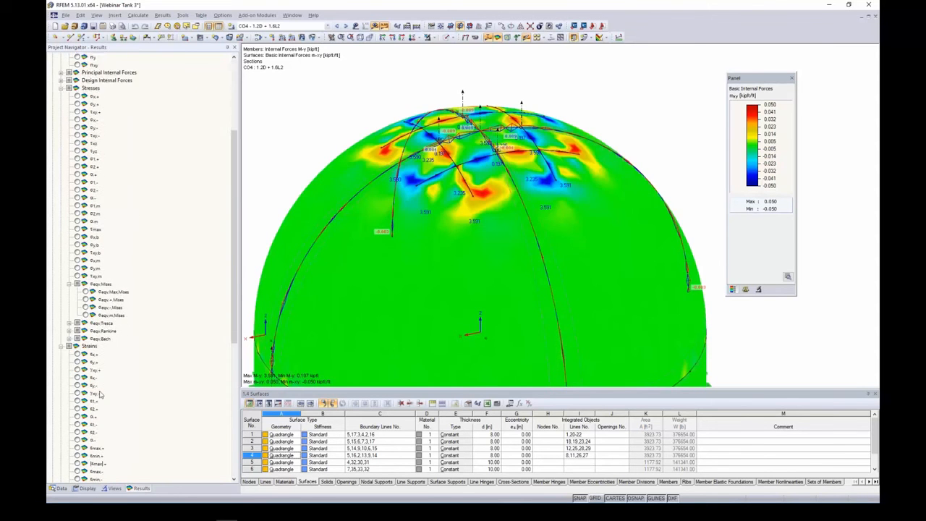
scroll(104, 376, "down", 1)
scroll(120, 413, "down", 1)
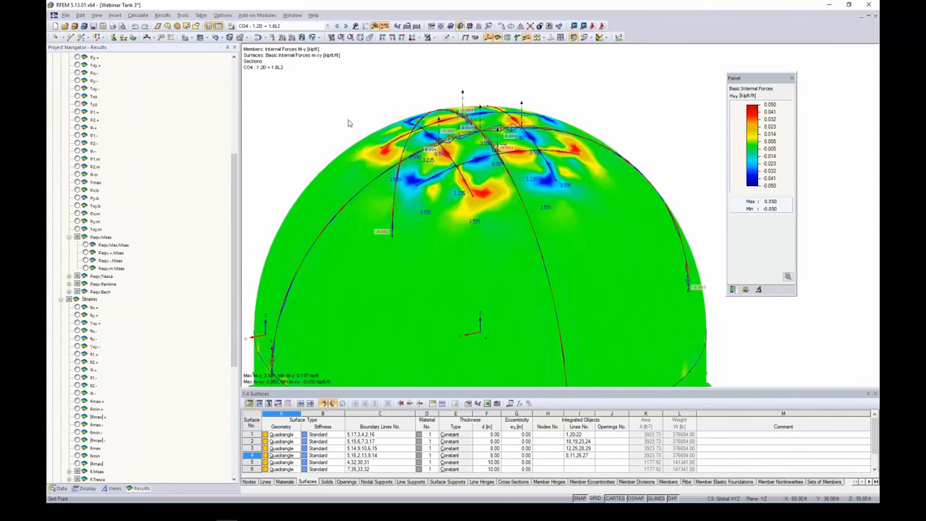
scroll(348, 123, "down", 4)
middle_click_drag(312, 130, 334, 119)
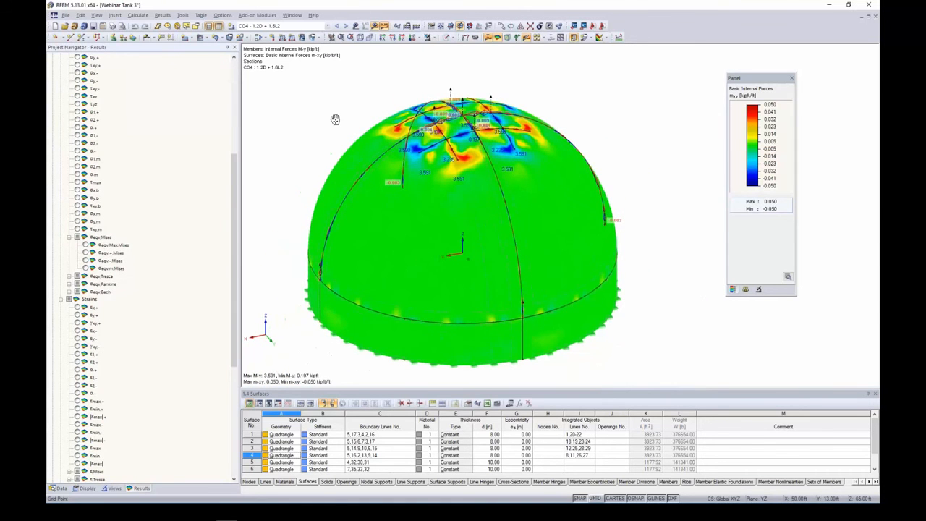
scroll(171, 214, "up", 7)
left_click(53, 106)
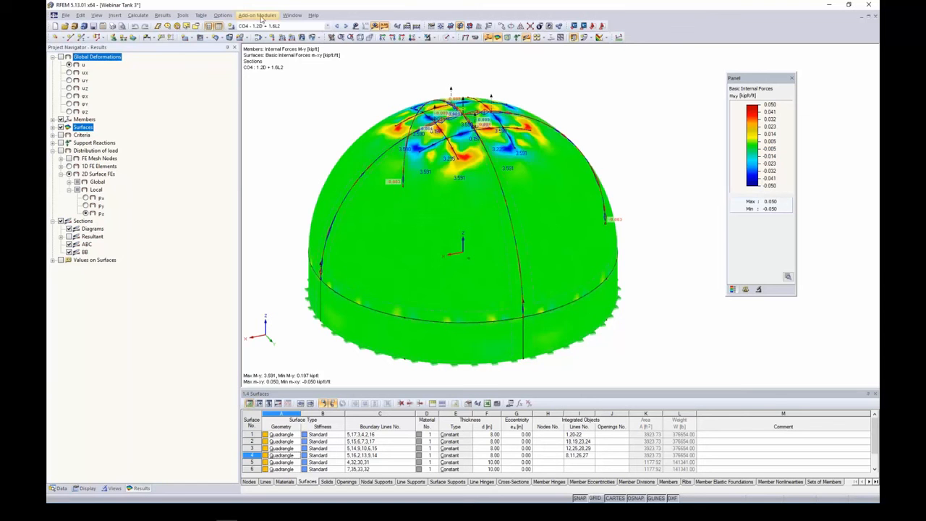
Switch to the Webinar Dome-1 model and hide its load display.
left_click(293, 16)
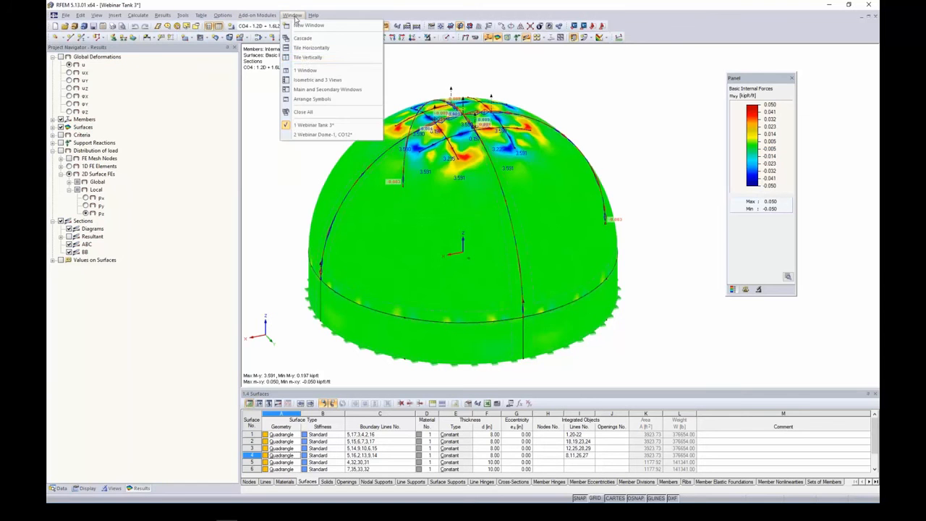
left_click(318, 135)
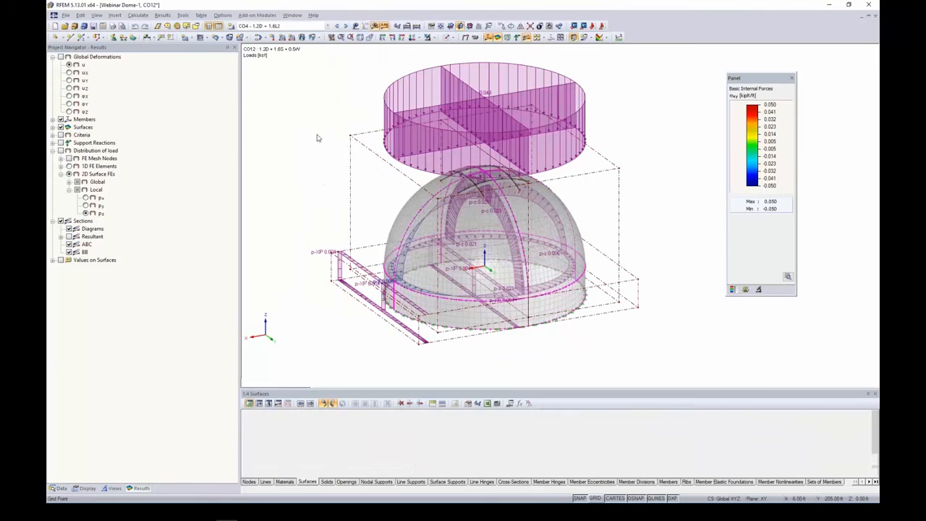
left_click(355, 27)
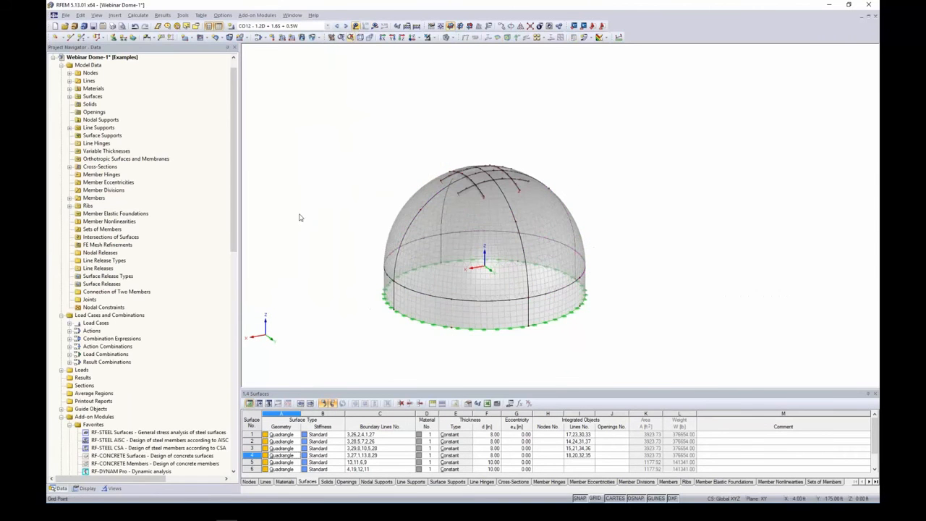
Open the RF-CONCRETE Surfaces add-on module and select ACI 318-14 as the design standard.
scroll(141, 298, "down", 2)
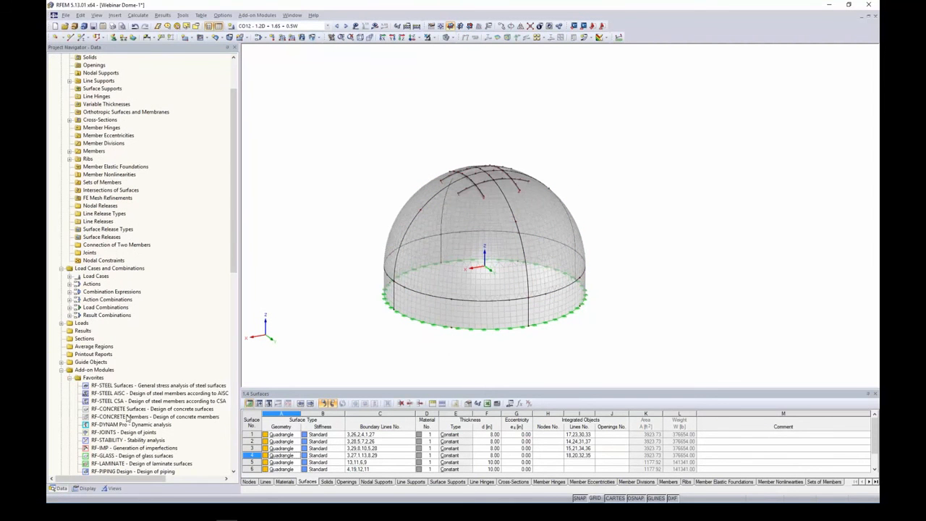
double_click(126, 409)
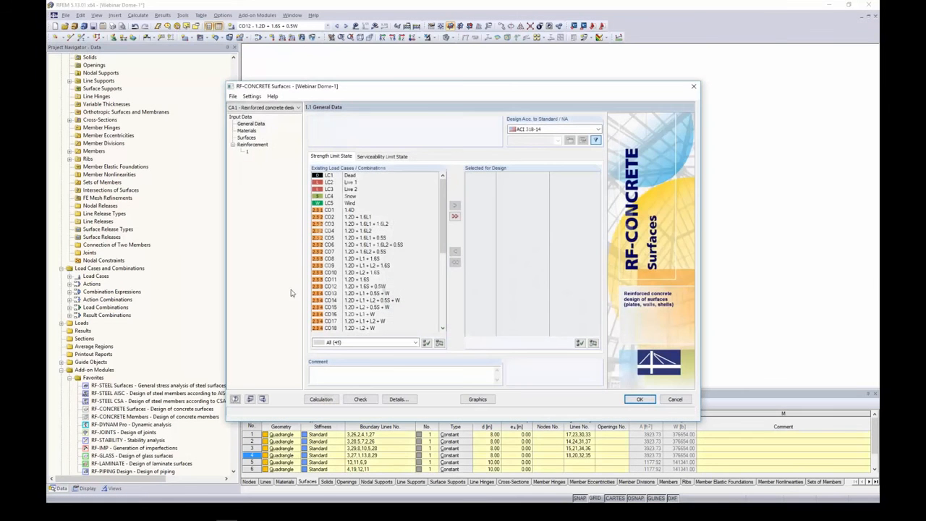
left_click_drag(438, 89, 442, 80)
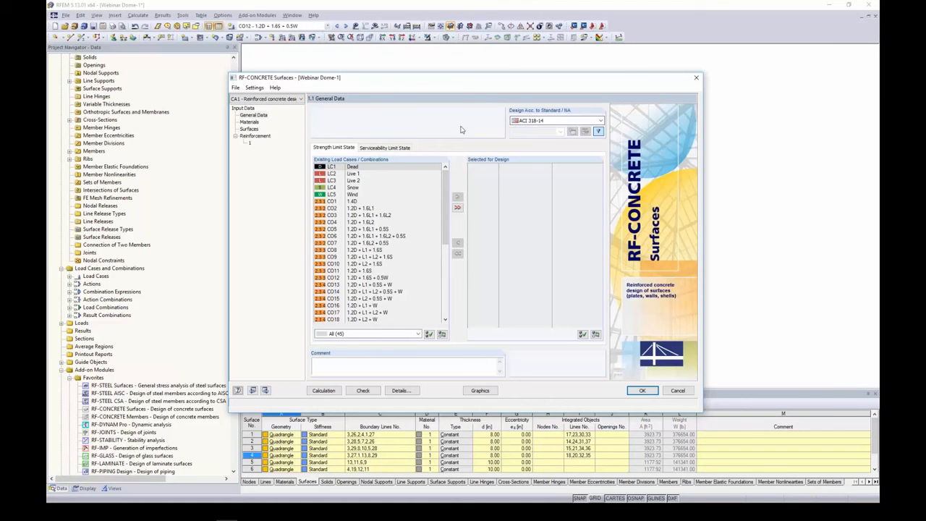
left_click(520, 122)
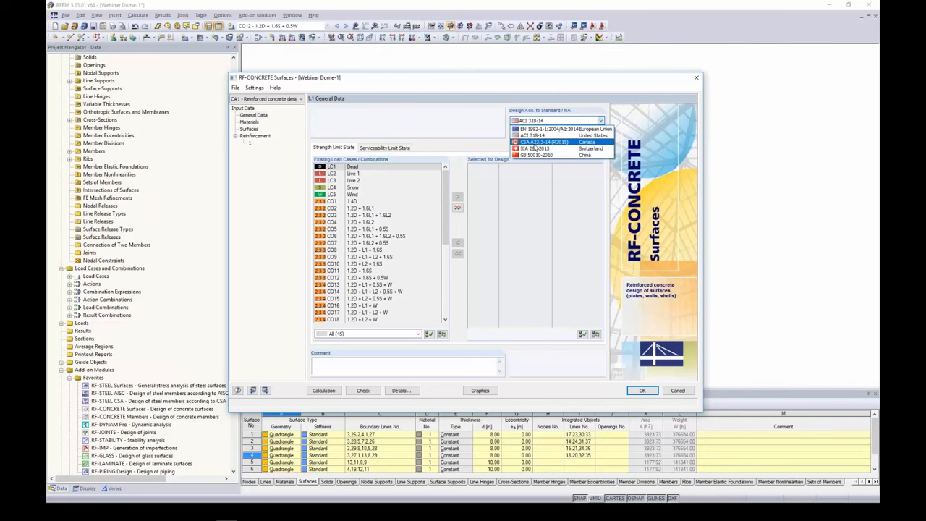
left_click(533, 136)
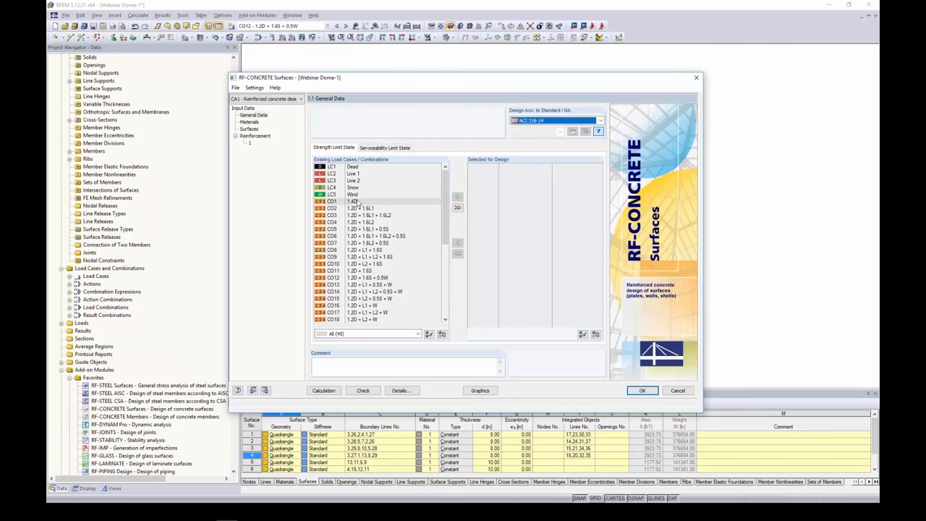
Add load combinations CO1 to CO21 to the strength limit state design.
scroll(367, 233, "down", 3)
left_click(376, 277, "shift")
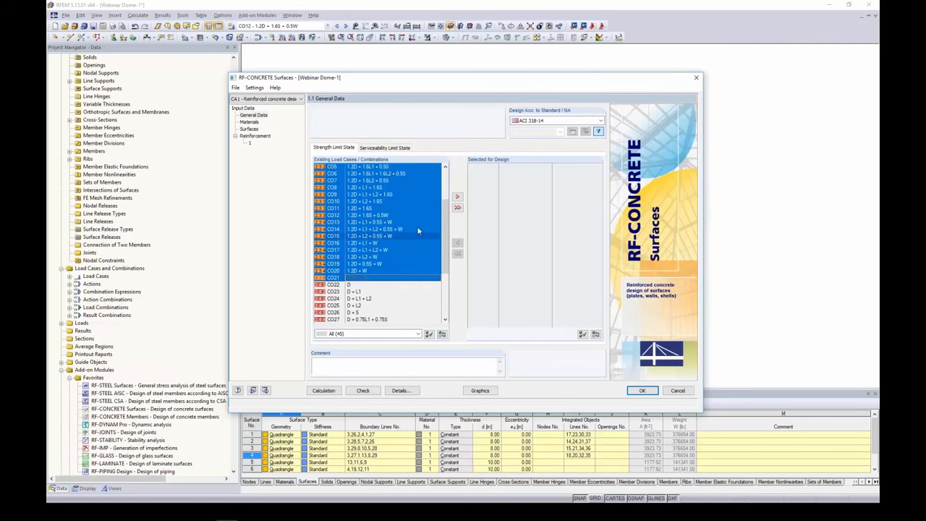
left_click(457, 198)
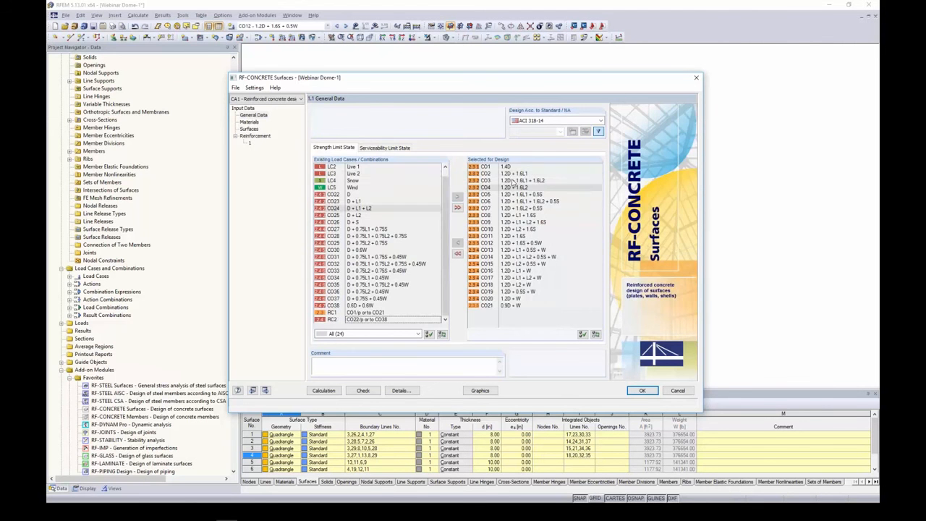
Add load combinations CO22 to CO38 to the serviceability limit state design.
left_click(394, 148)
scroll(351, 228, "down", 6)
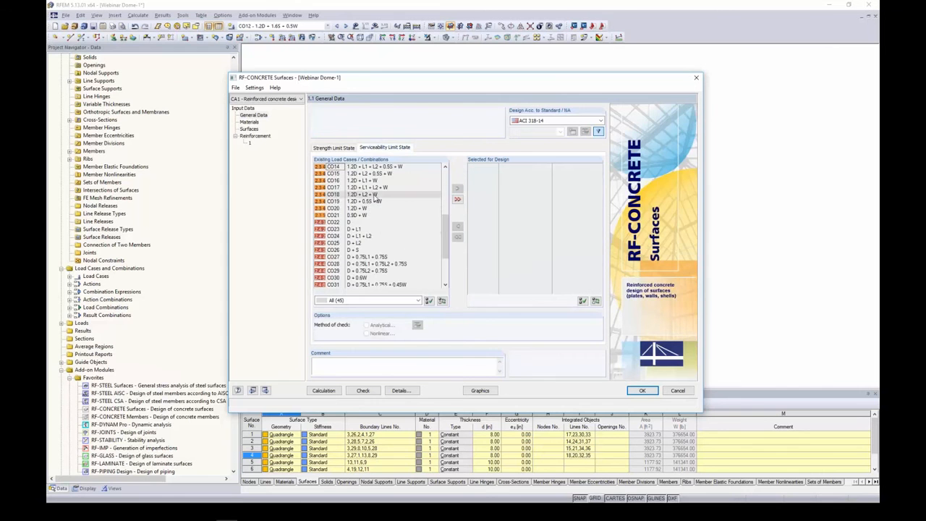
left_click(349, 222)
scroll(349, 222, "down", 3)
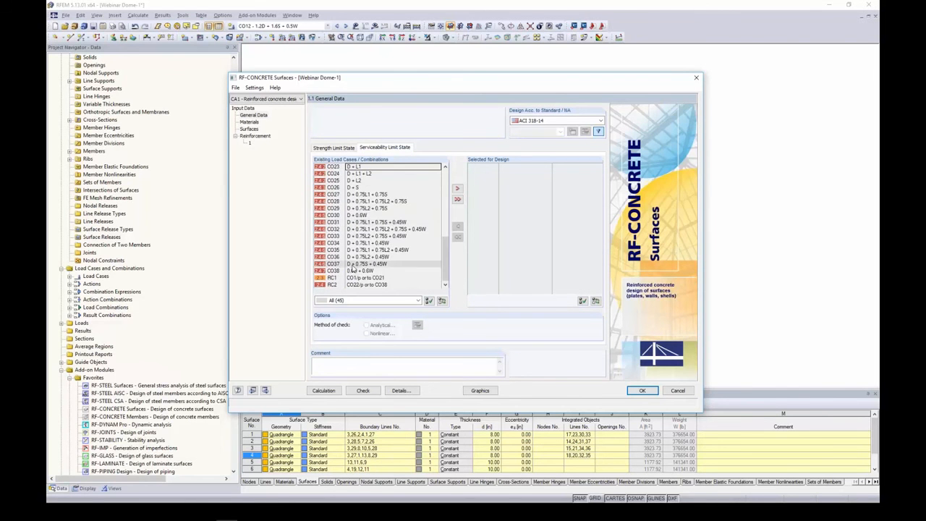
left_click(351, 271, "shift")
left_click(456, 189)
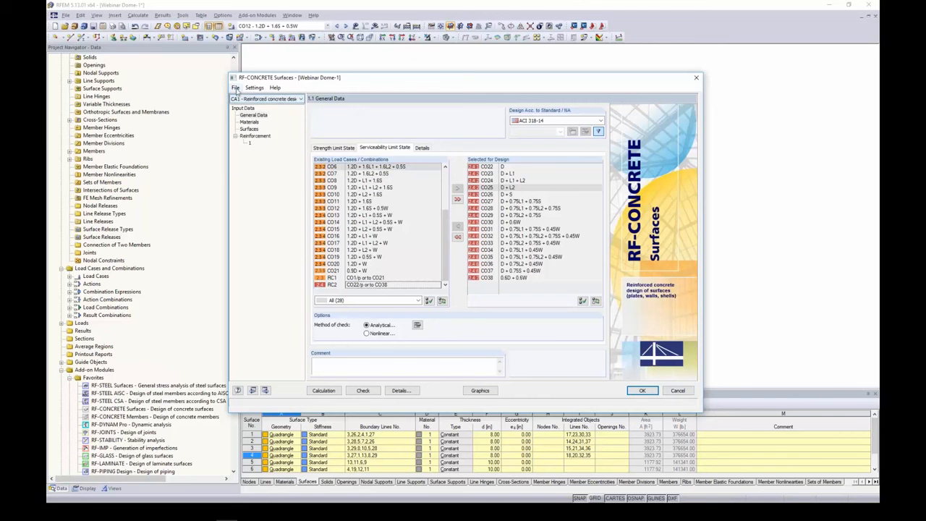
Rename the concrete design case as "Strength & Service".
left_click(235, 87)
left_click(183, 107)
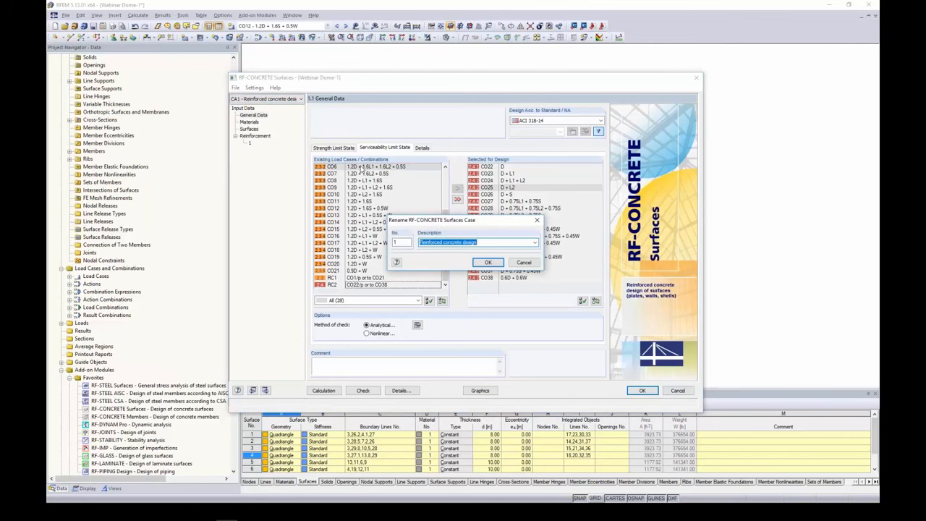
type("Strength & Service")
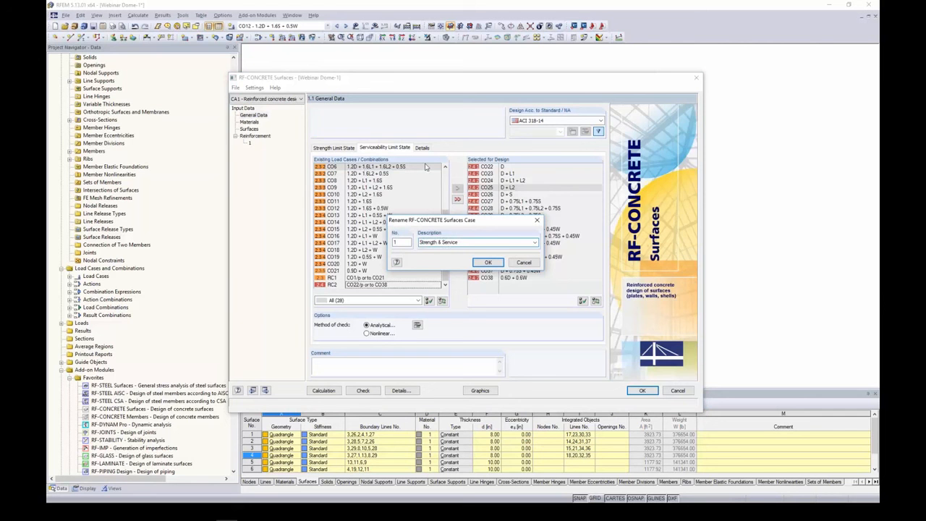
left_click(487, 262)
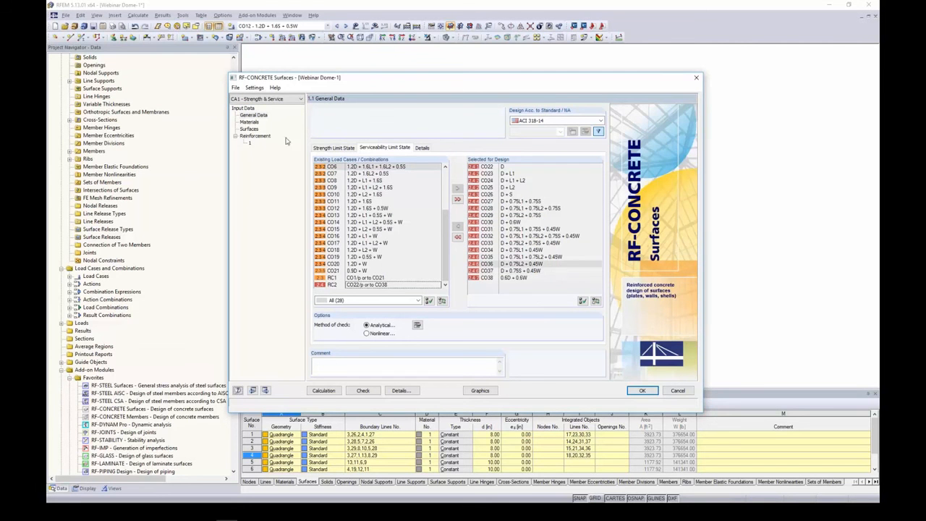
Review the design materials and the reinforcing steel grades available for material 1.
left_click(249, 121)
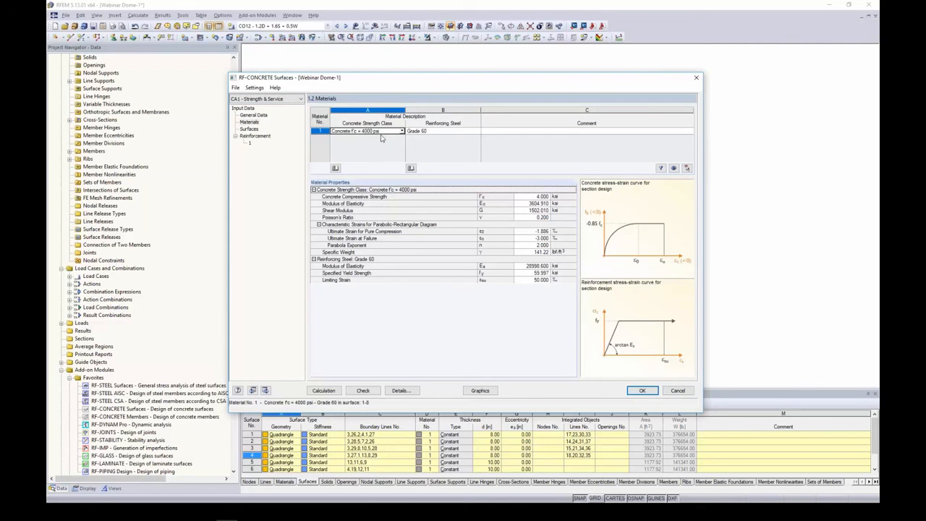
left_click(451, 132)
left_click(477, 131)
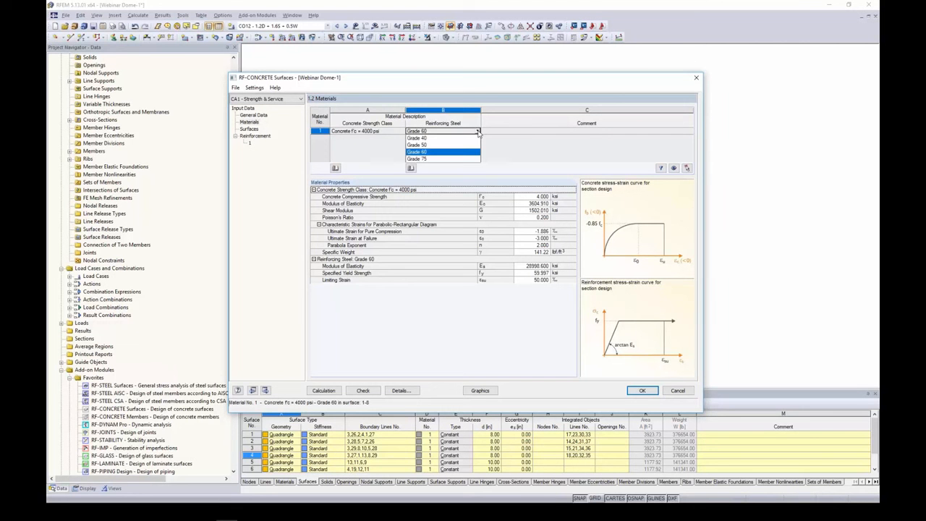
left_click(518, 148)
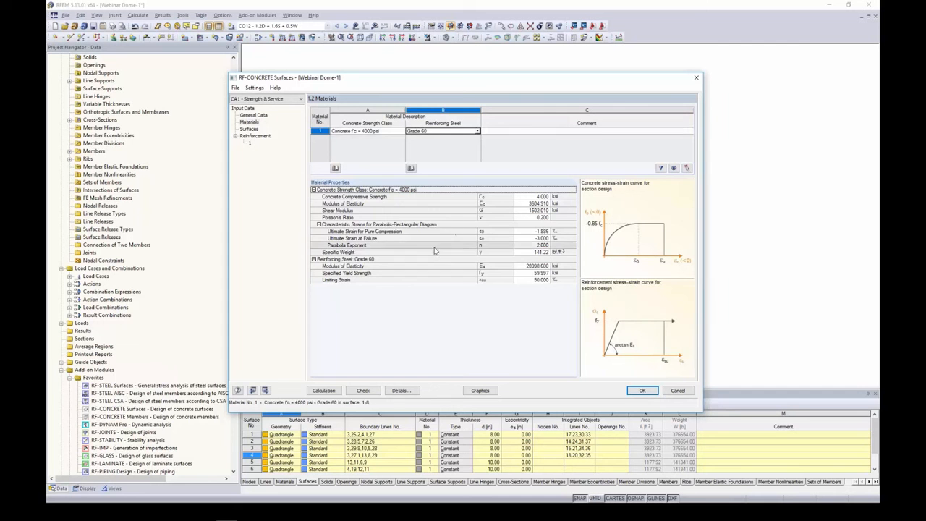
Examine the surface thicknesses in the design case and identify surfaces 1 and 2 in the dome model.
left_click(248, 128)
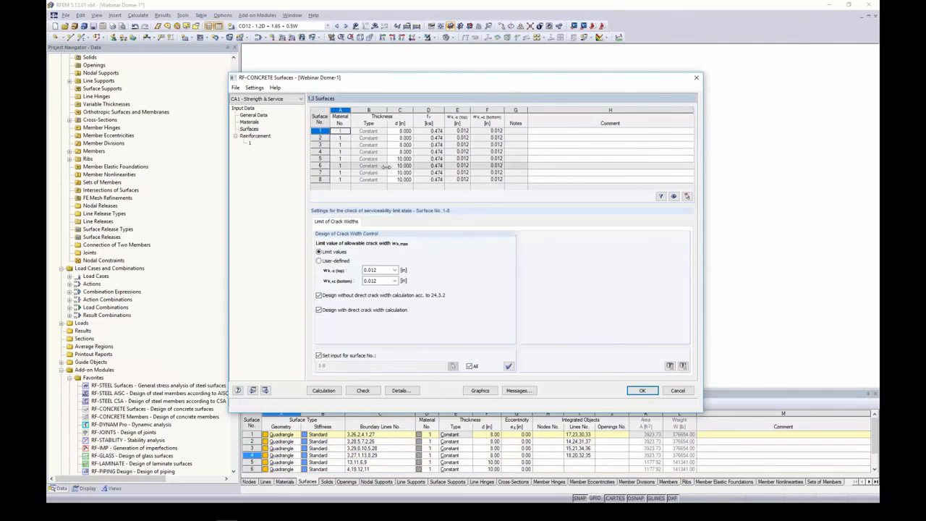
left_click_drag(409, 84, 401, 247)
left_click(398, 316)
left_click(399, 323)
left_click(400, 336)
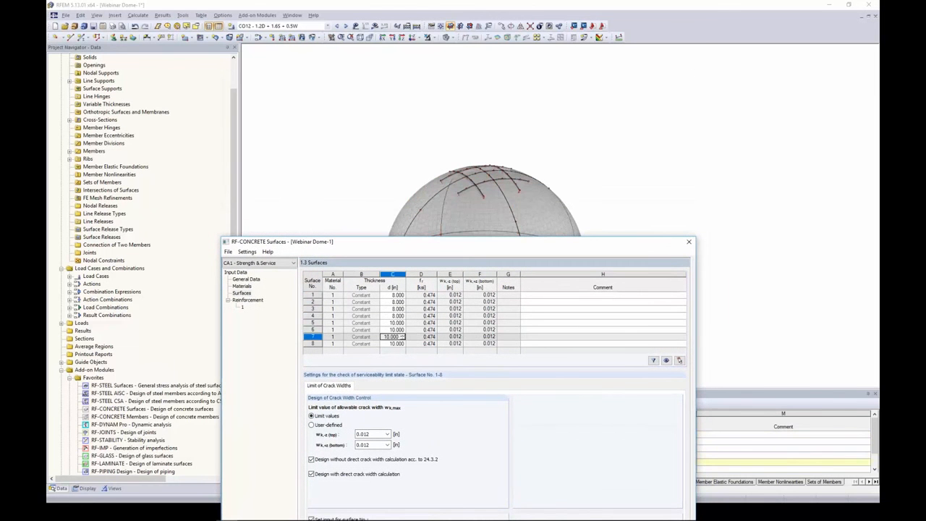
left_click(398, 302)
left_click(398, 295)
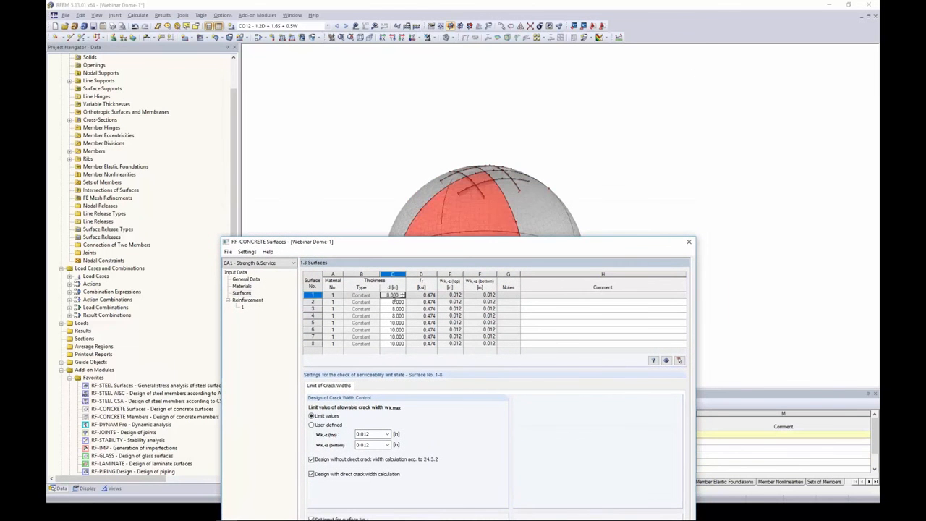
left_click(396, 301)
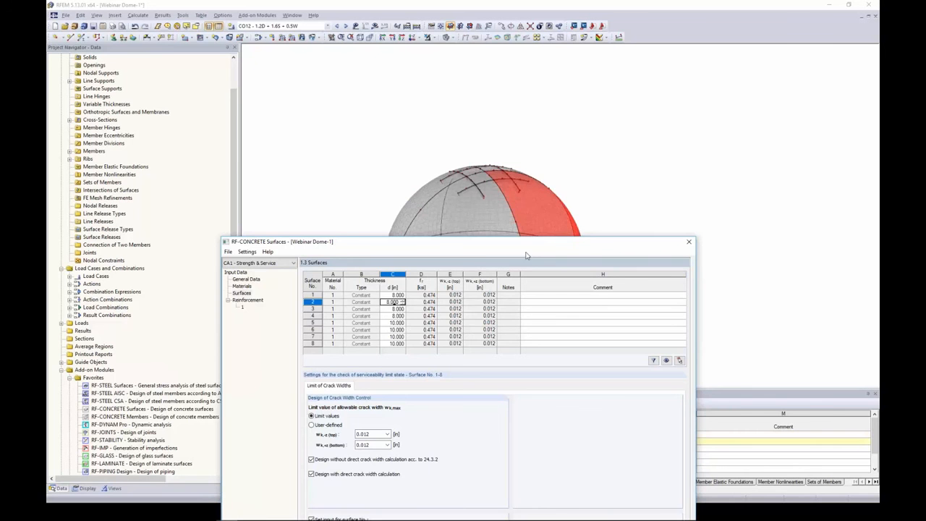
left_click_drag(526, 245, 537, 95)
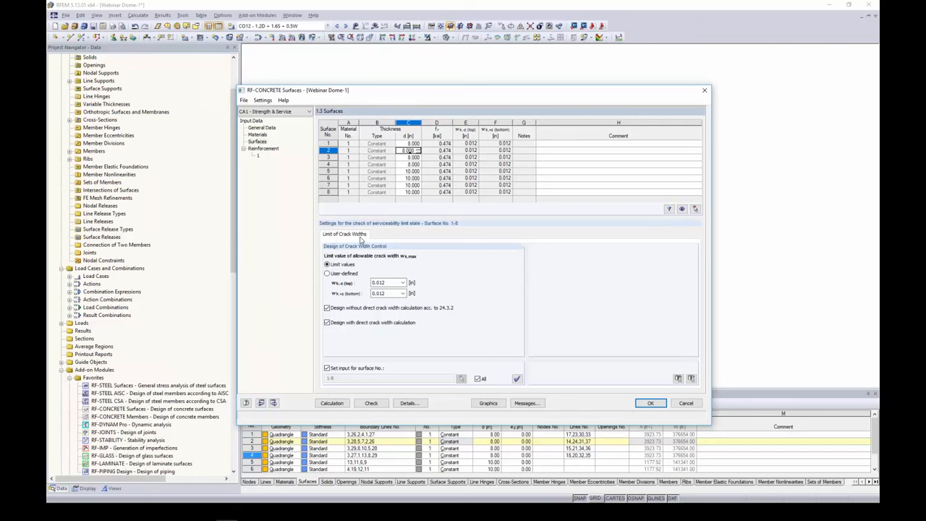
Review the serviceability crack width settings for all surfaces, including the exposure condition limits and the user-defined option.
left_click(262, 127)
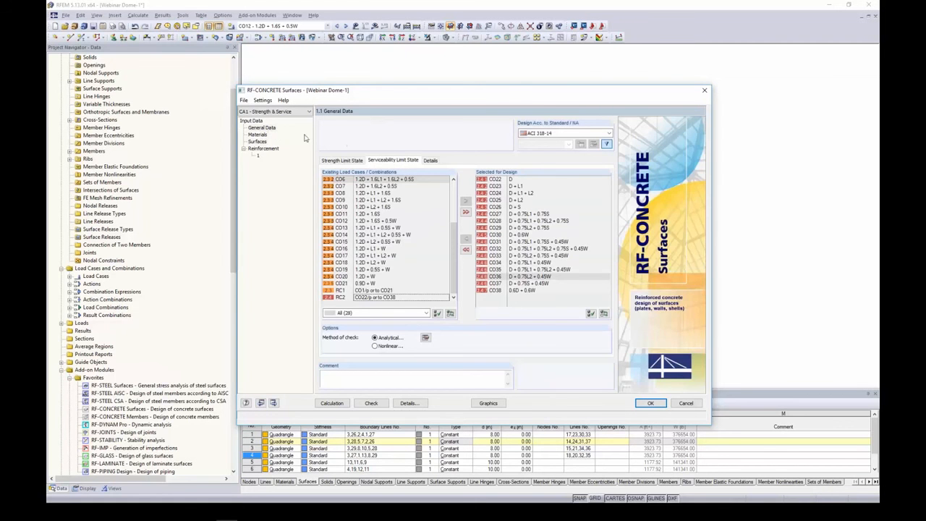
left_click(257, 141)
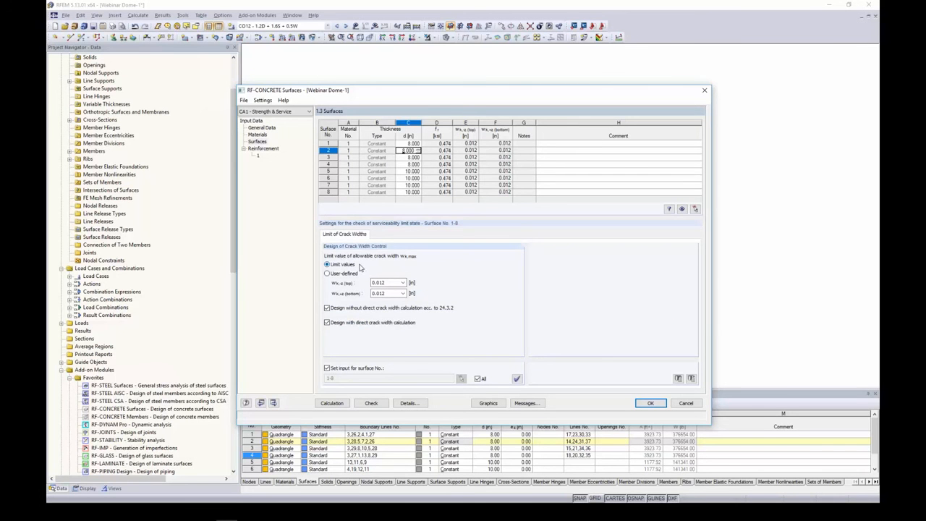
left_click(391, 283)
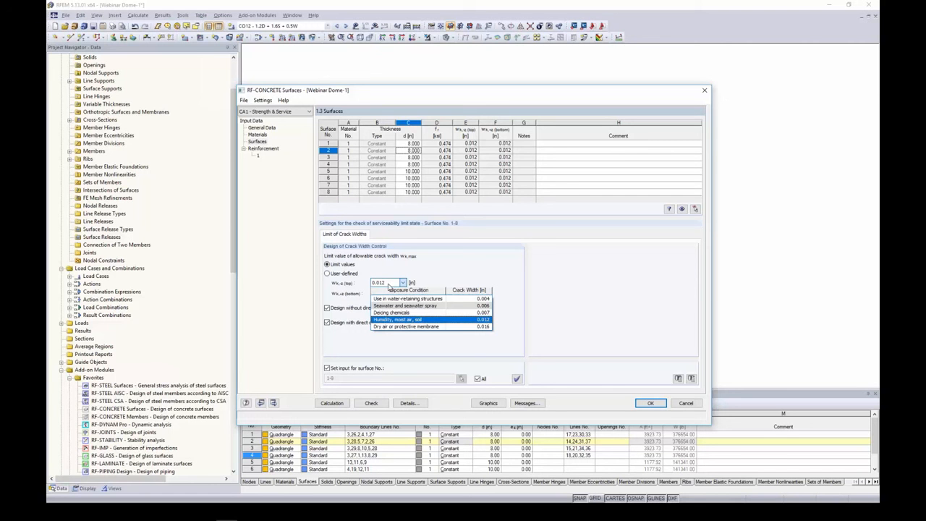
left_click(396, 324)
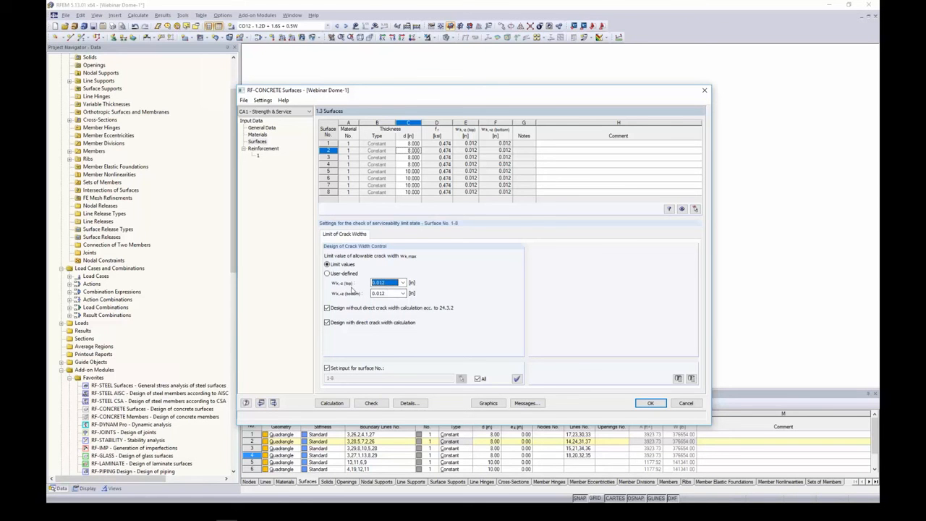
left_click(326, 273)
double_click(391, 282)
double_click(391, 293)
left_click(326, 264)
Name the first reinforcement group "Dome" and apply it only to surfaces 1-4.
left_click(263, 148)
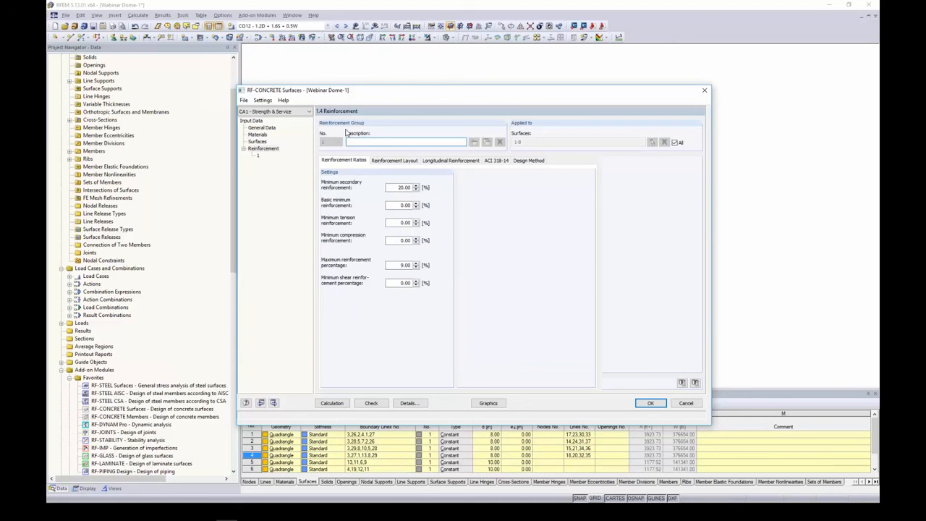
type("Dome")
left_click(674, 142)
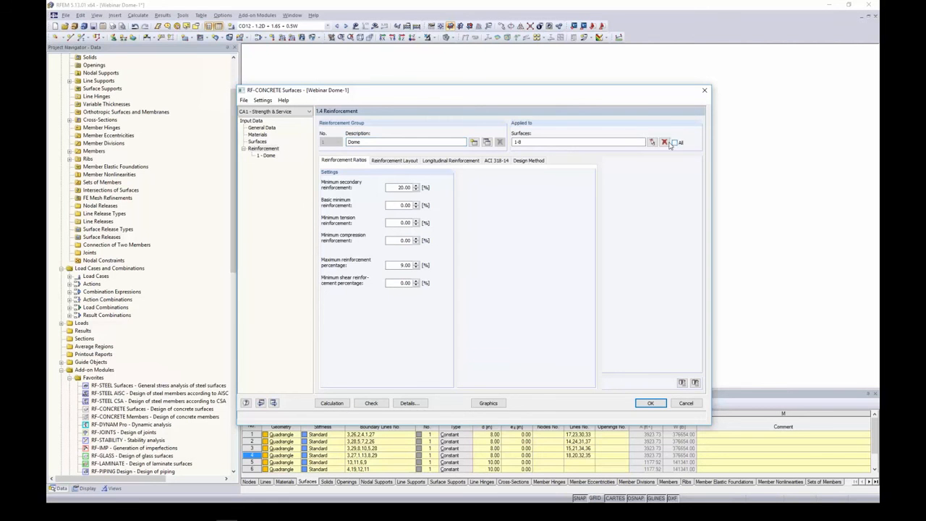
left_click(651, 142)
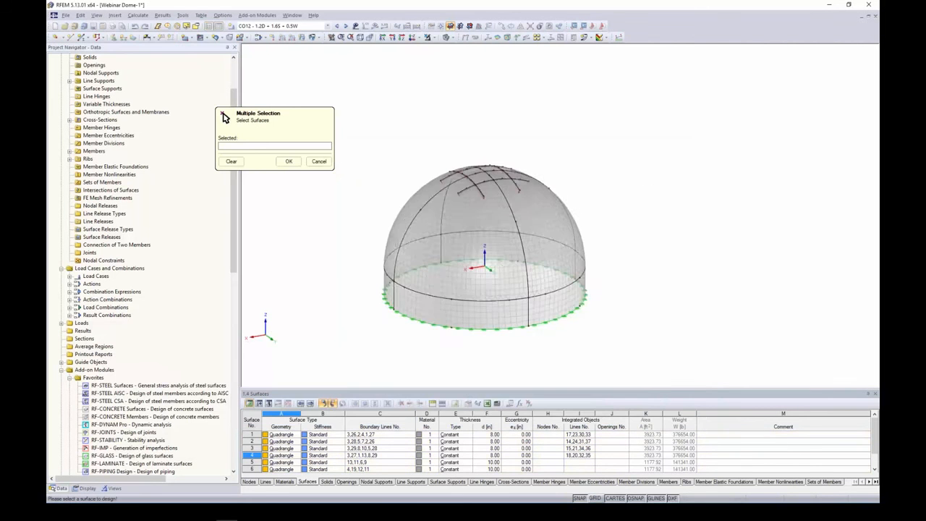
left_click_drag(626, 222, 383, 127)
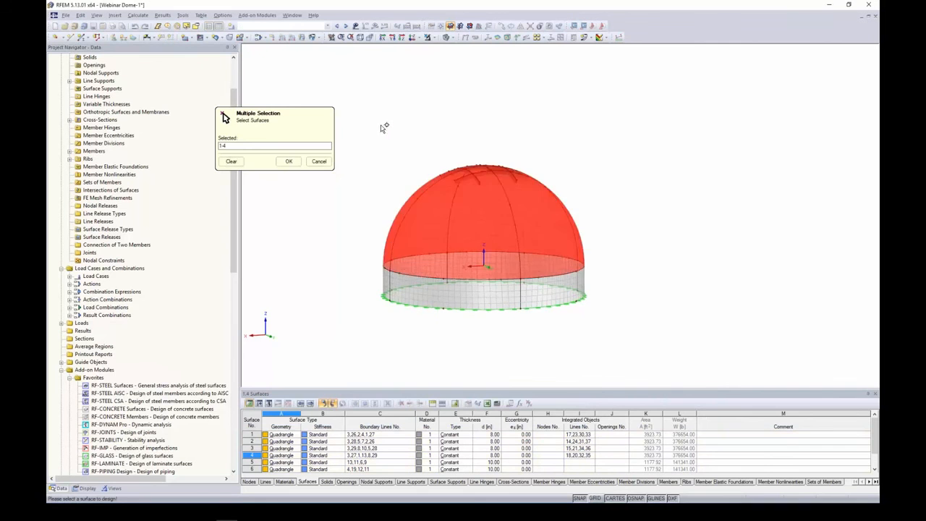
left_click(288, 161)
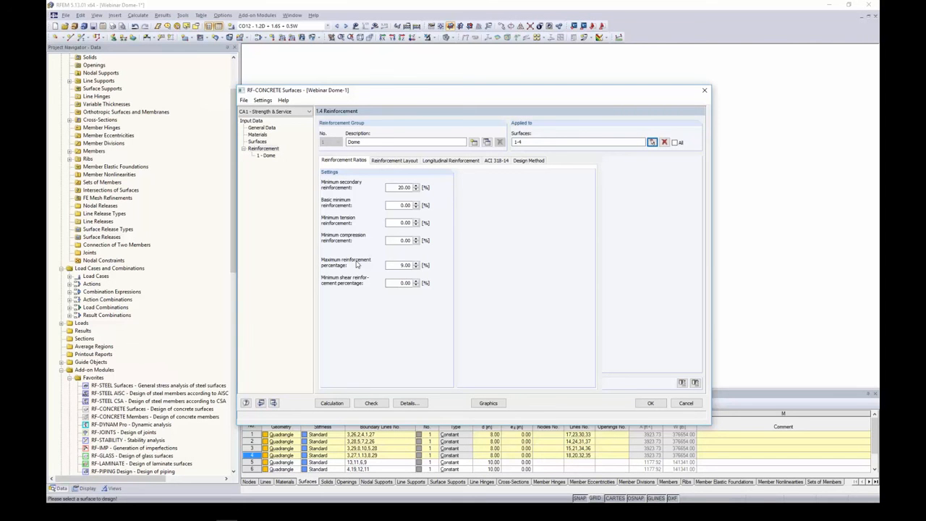
Set the concrete cover of the Dome group's basic and additional reinforcement to 2 in, referred to the reinforcement centroid.
left_click_drag(398, 265, 446, 274)
left_click(399, 265)
left_click(394, 161)
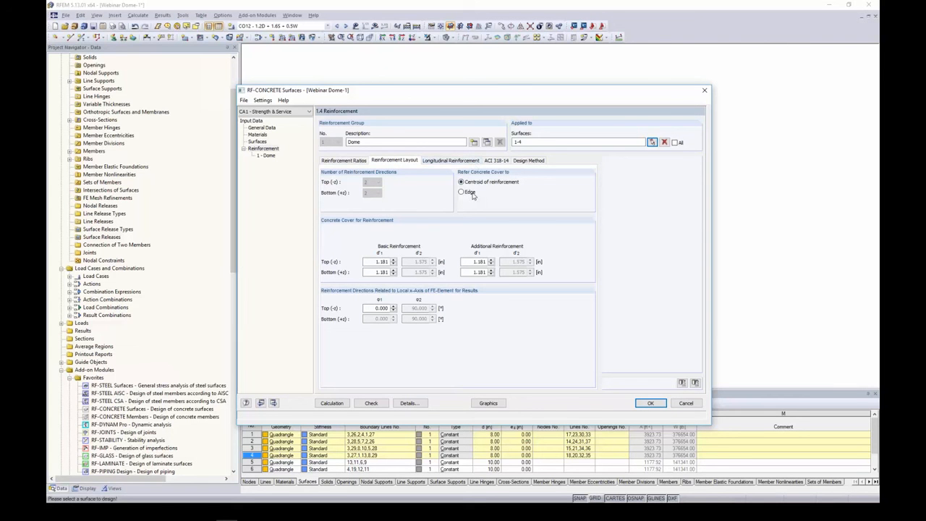
double_click(385, 262)
type("2.0")
key("Tab")
key("Tab")
type("2")
key("Tab")
type("2")
key("Tab")
Define the Dome group's basic reinforcement from 0.75 in bars at 12 in spacing, for top and bottom in both directions.
left_click(436, 162)
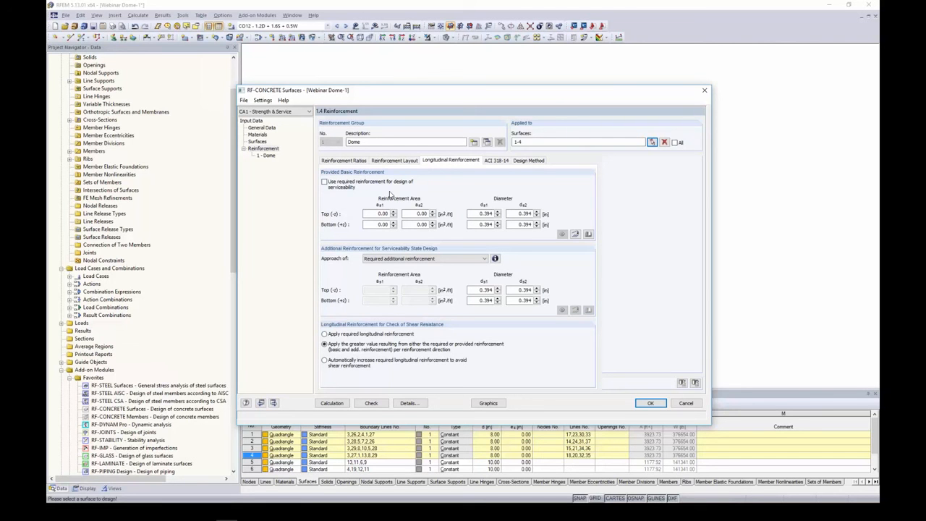
left_click(575, 235)
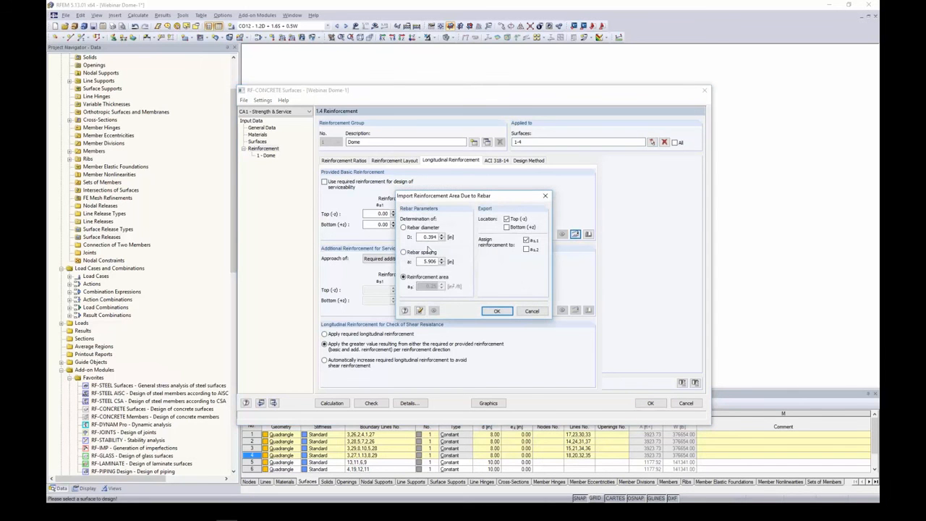
double_click(429, 237)
type("0.75")
double_click(420, 262)
type("12")
left_click(507, 227)
left_click(526, 248)
left_click(497, 310)
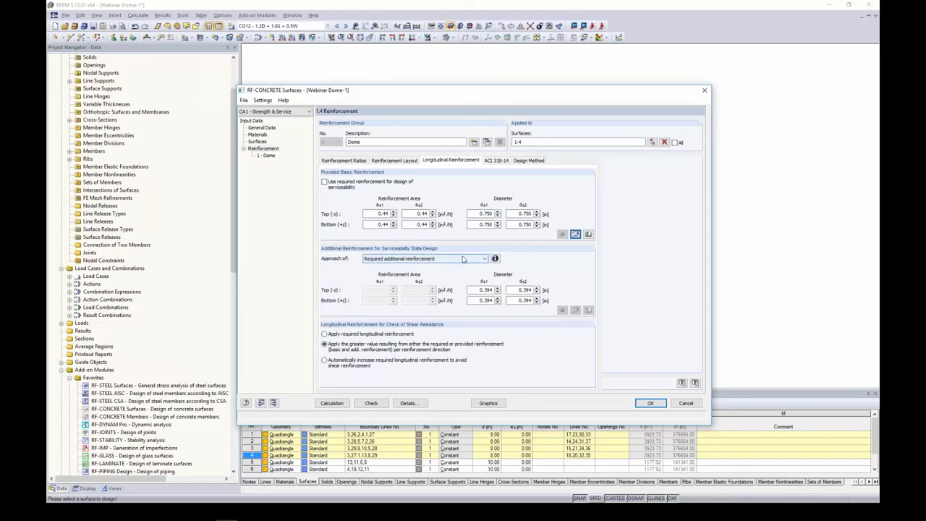
Consult the serviceability reinforcement explanation and set the additional reinforcement approach to user-defined additional reinforcement.
left_click(483, 259)
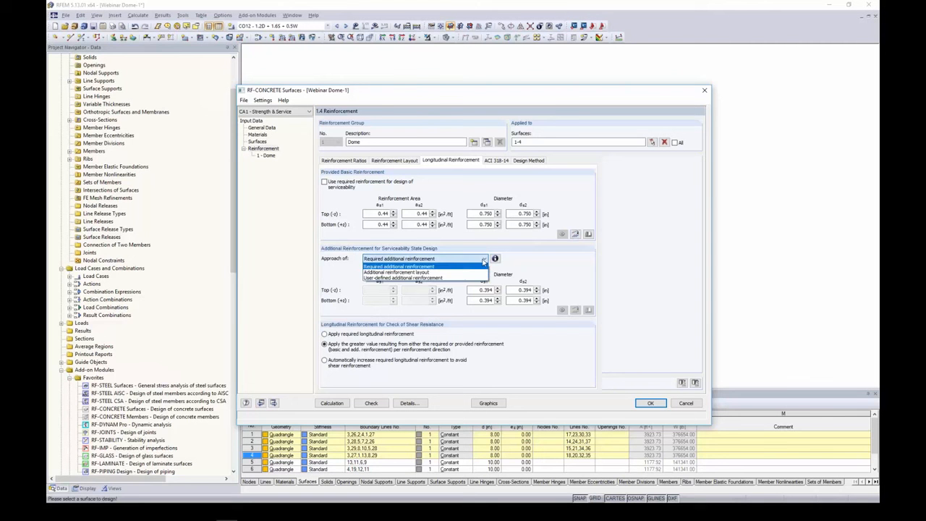
left_click(483, 267)
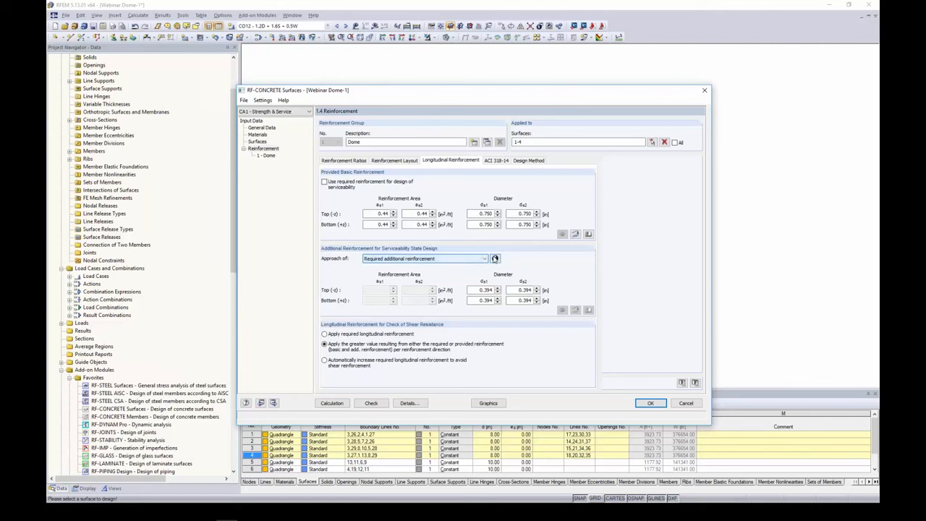
left_click(495, 259)
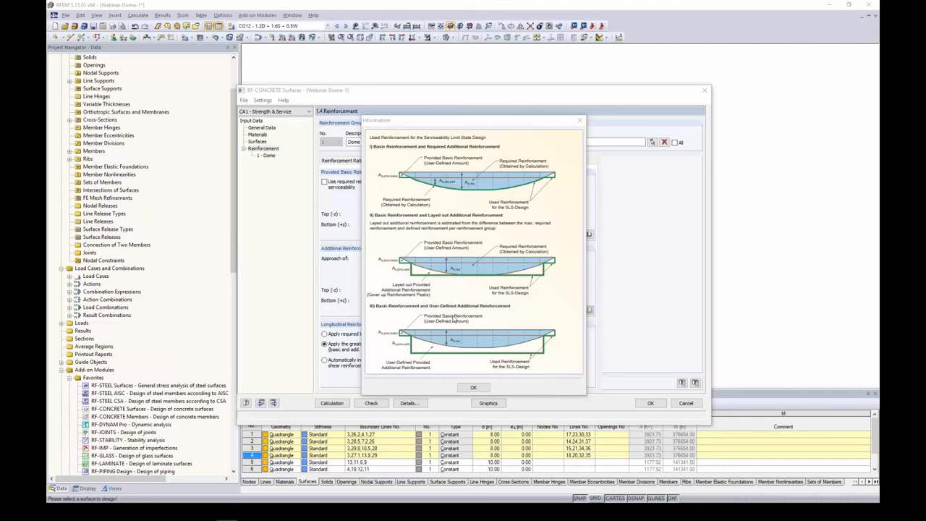
left_click(579, 121)
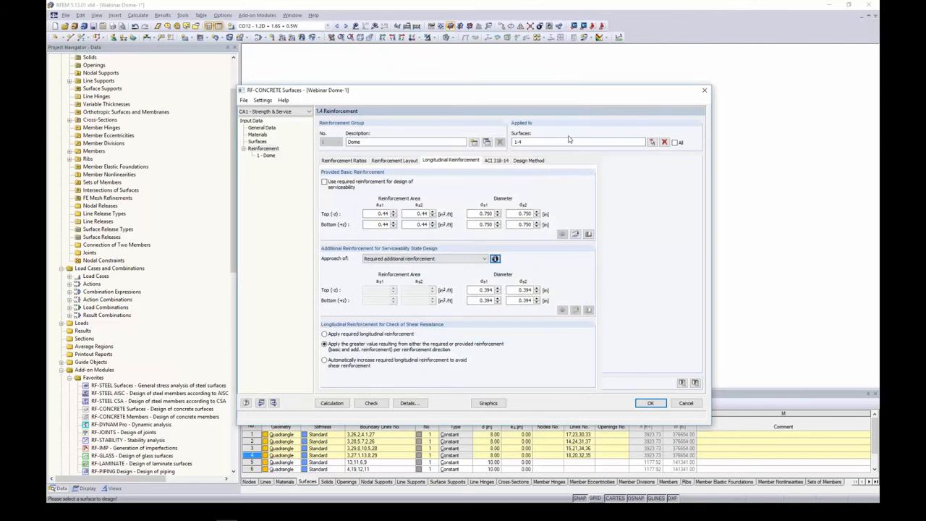
left_click(474, 259)
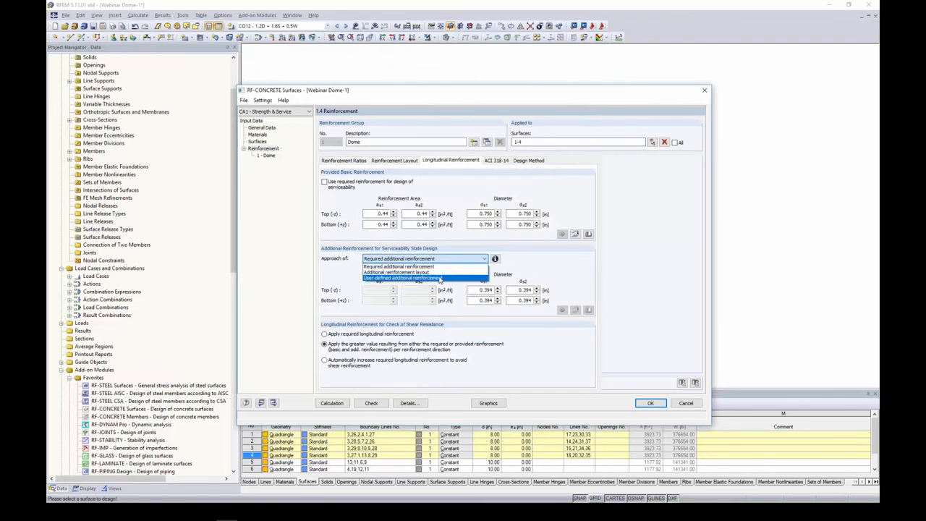
left_click(439, 279)
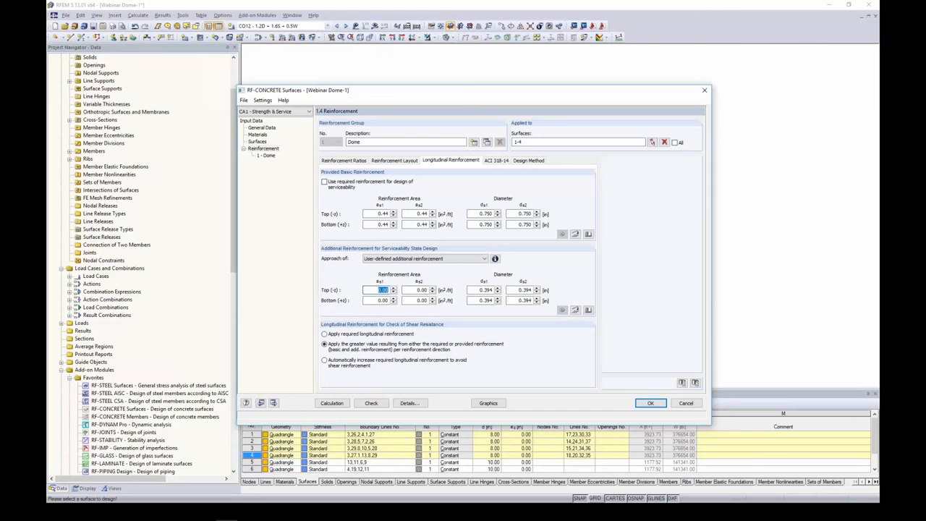
left_click_drag(379, 301, 434, 300)
Review the Dome group's ACI 318-14 minimum reinforcement options, strength reduction factors and design internal forces optimization.
left_click(496, 161)
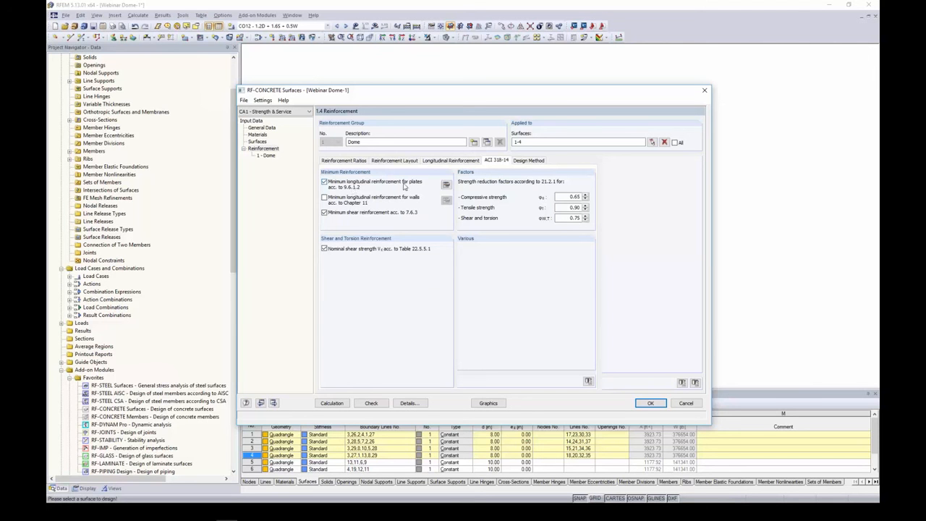
left_click(325, 198)
left_click(536, 162)
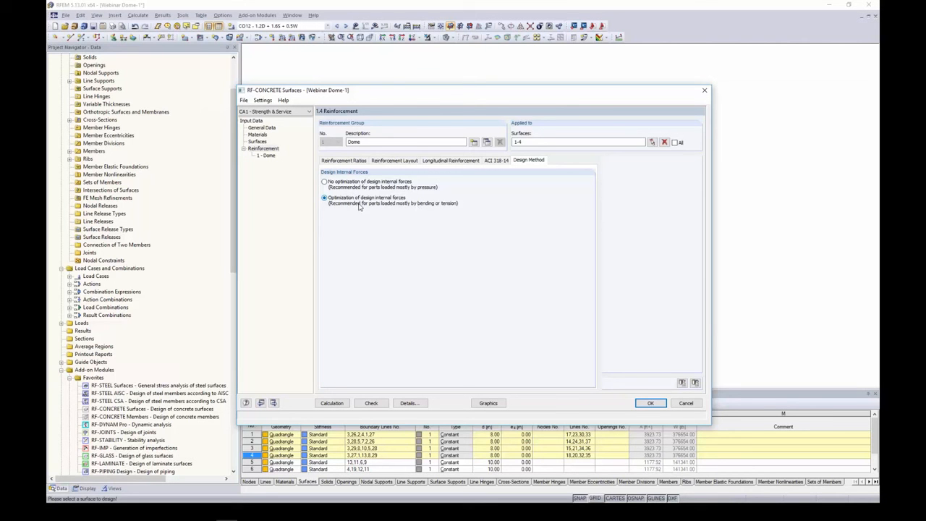
Copy the Dome reinforcement group with its longitudinal settings into a second group for surfaces 5-8.
left_click(440, 161)
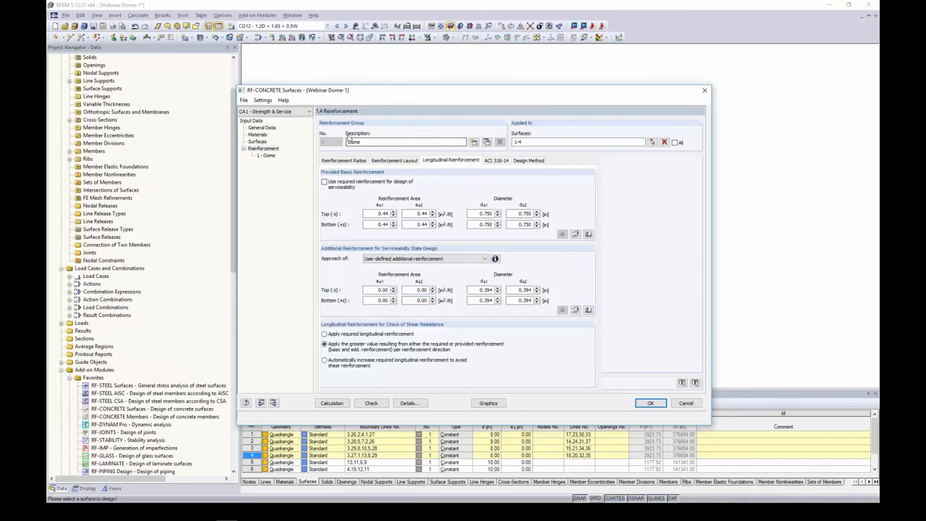
left_click(360, 143)
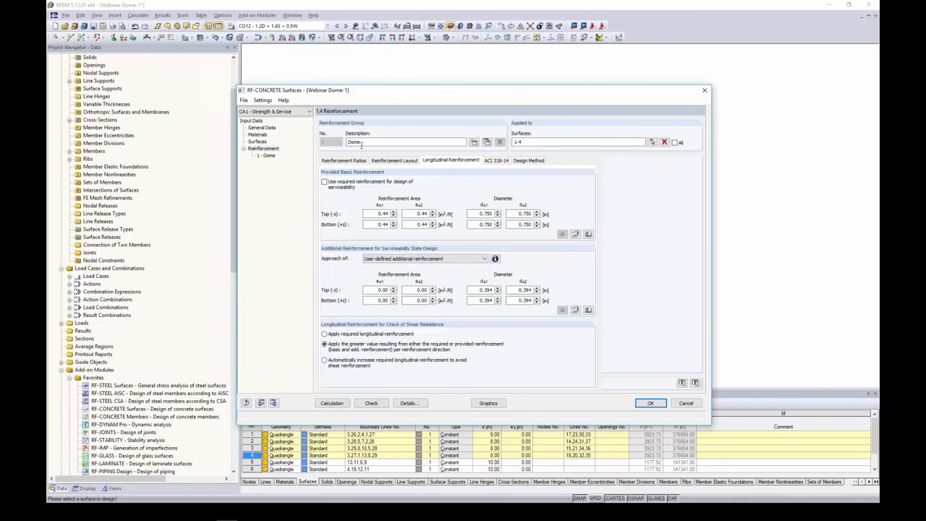
left_click(487, 142)
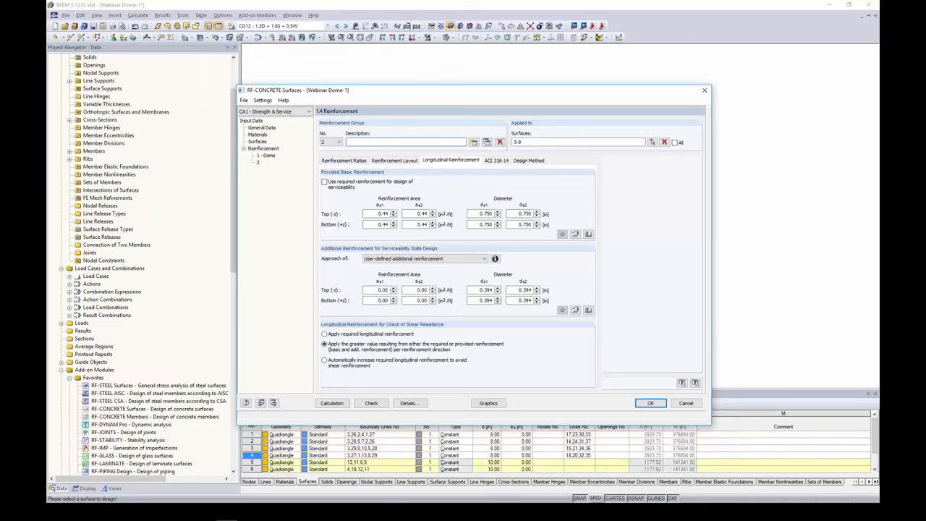
Name the second reinforcement group Walls, keeping it applied to surfaces 5-8.
type("Walls")
left_click(337, 142)
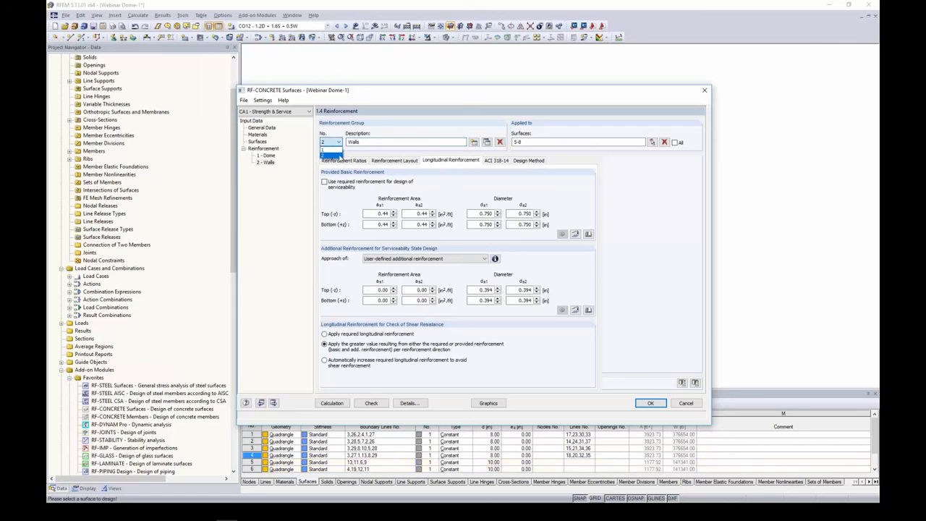
left_click(357, 153)
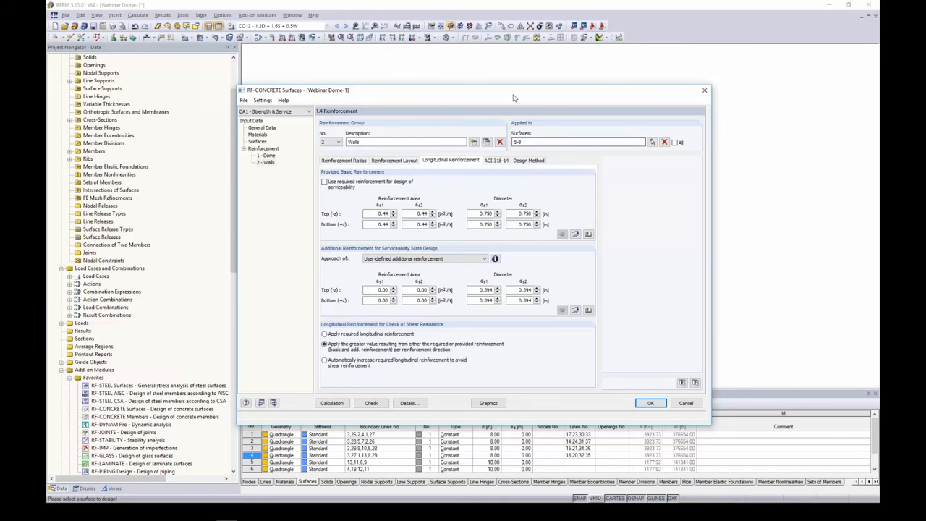
left_click_drag(513, 97, 504, 76)
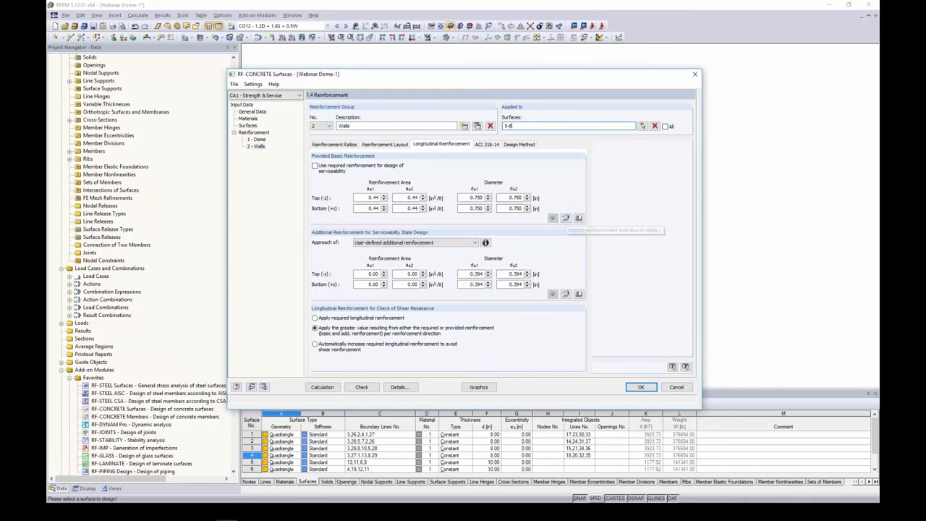
Define the Walls group's basic reinforcement from 0.875 in bars at 8 in spacing, for top and bottom in both directions.
left_click(566, 219)
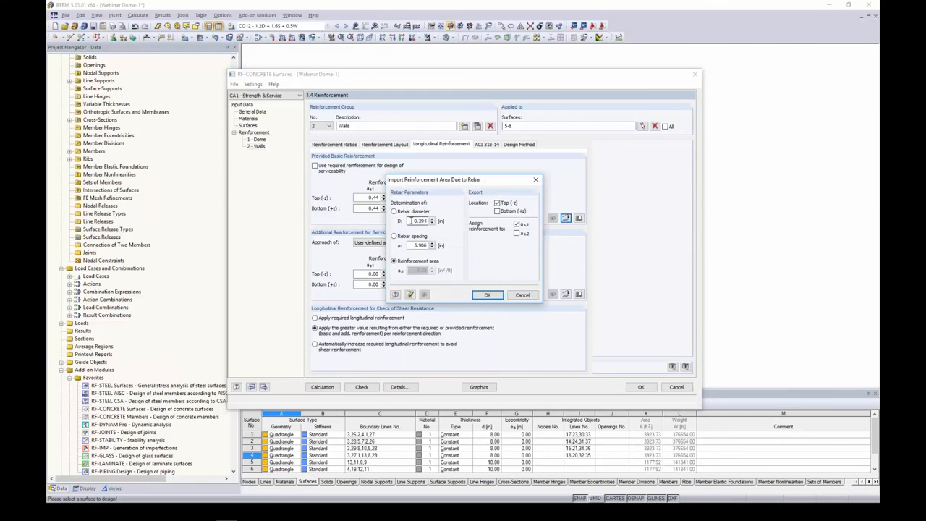
double_click(411, 221)
type("0.875")
double_click(420, 245)
type("8")
left_click(496, 211)
left_click(517, 234)
left_click(487, 295)
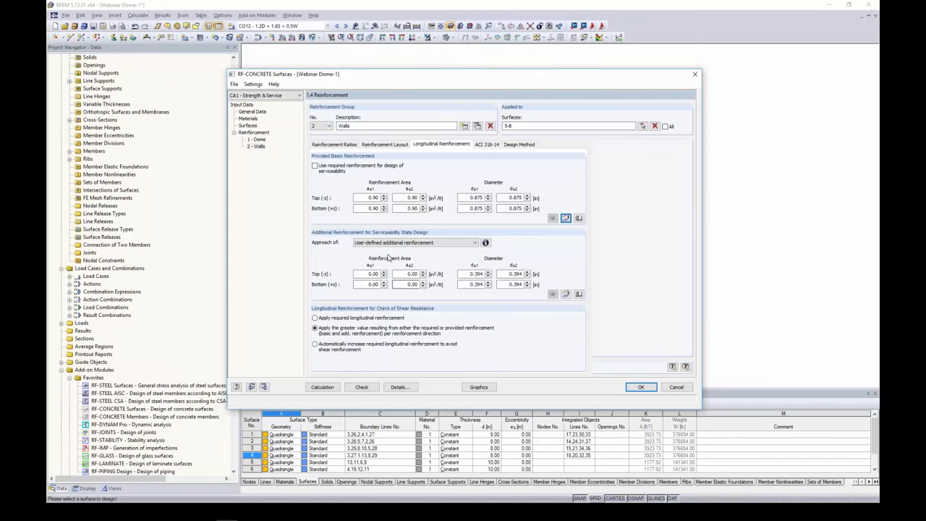
Check the Walls group's reinforcement layout and ACI 318-14 settings and accept the concrete surface design input.
left_click(400, 146)
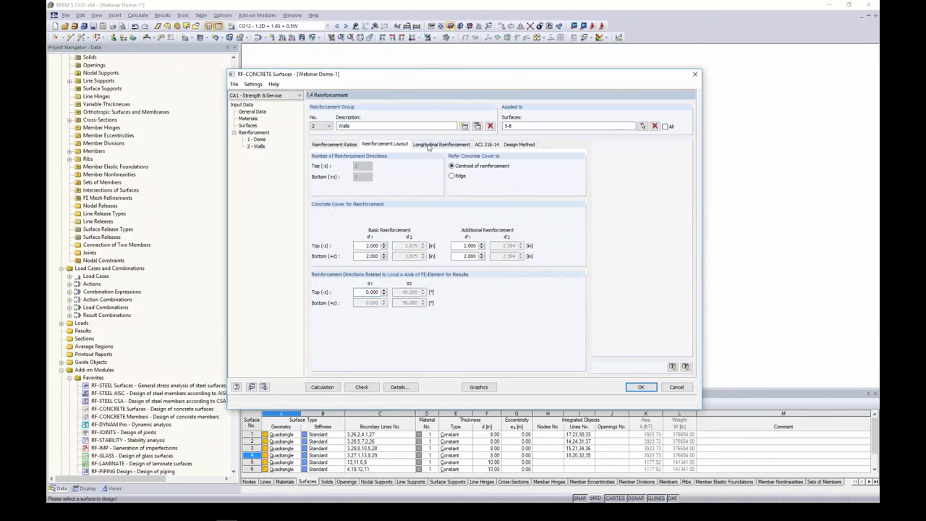
left_click(429, 145)
left_click(486, 144)
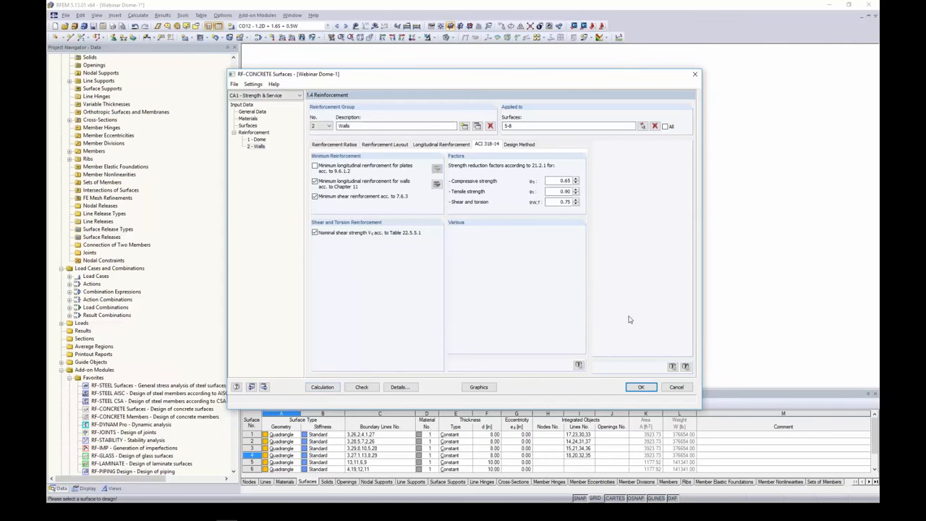
left_click(641, 387)
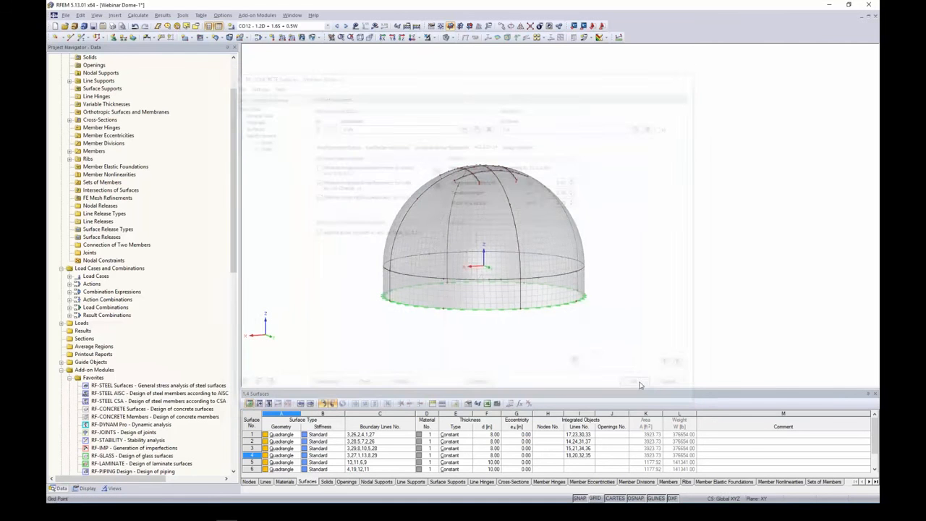
Switch to the Webinar Tank 3 model and open its RF-CONCRETE Surfaces CA1 - Strength & Service design case.
left_click(292, 15)
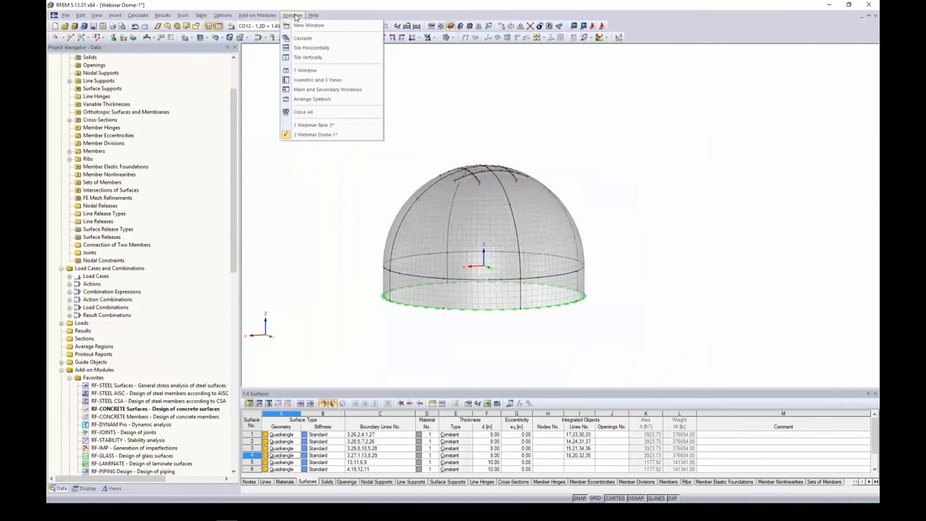
left_click(311, 125)
left_click(327, 25)
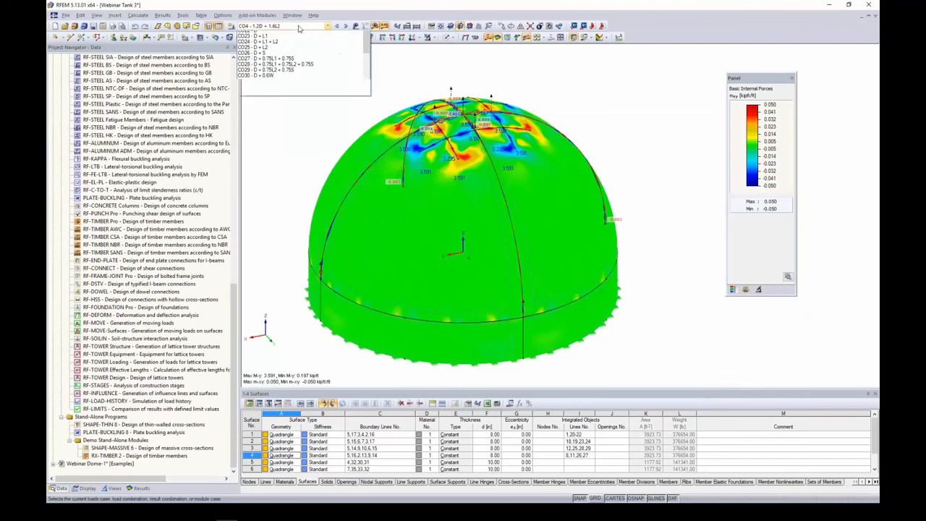
scroll(290, 166, "down", 3)
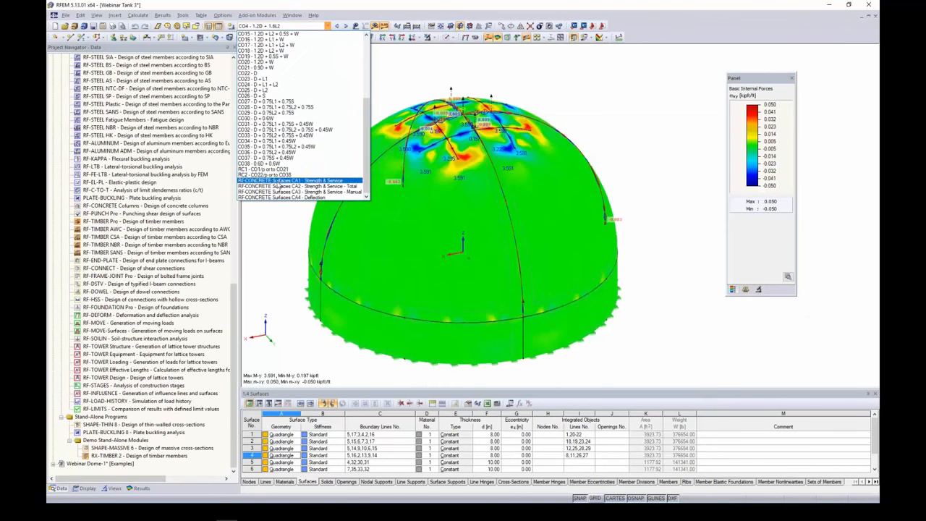
left_click(279, 182)
left_click(760, 226)
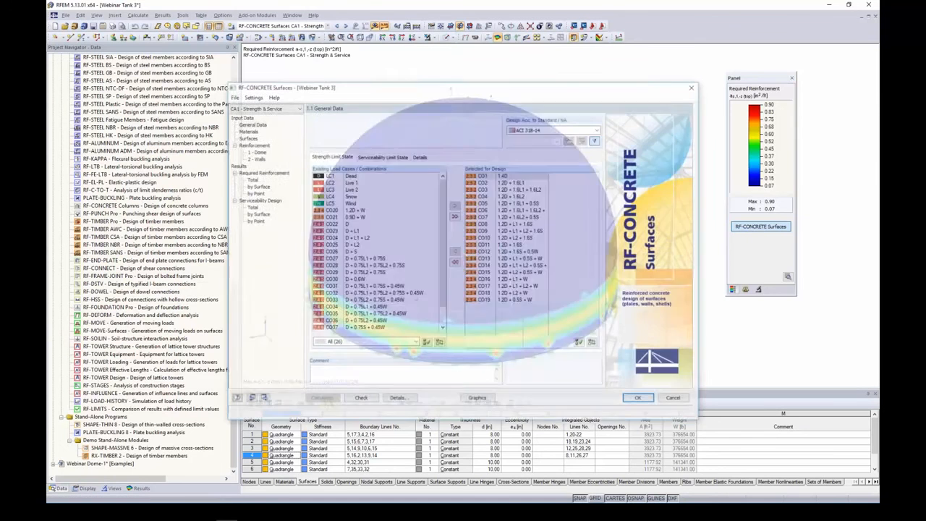
Review the required reinforcement in total and by surface, locating the governing points of surfaces 1 and 5 on the model.
left_click(253, 179)
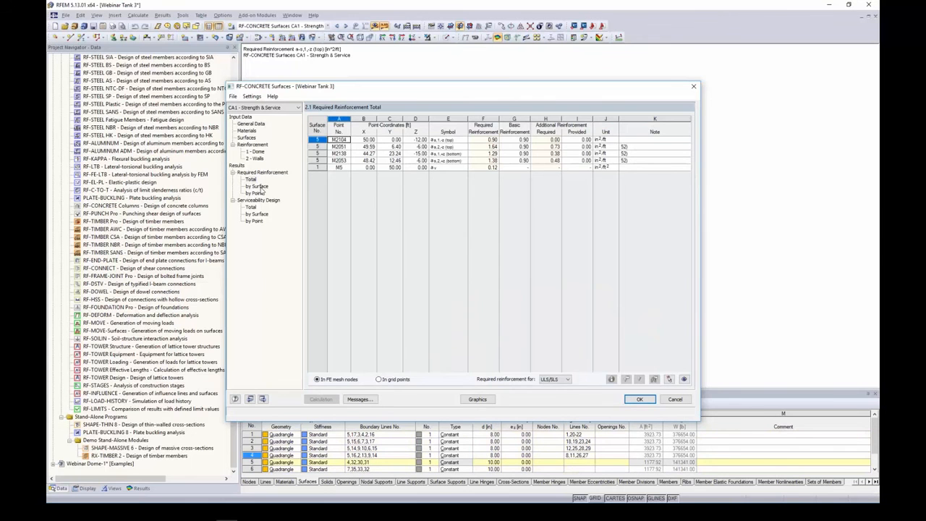
left_click(258, 187)
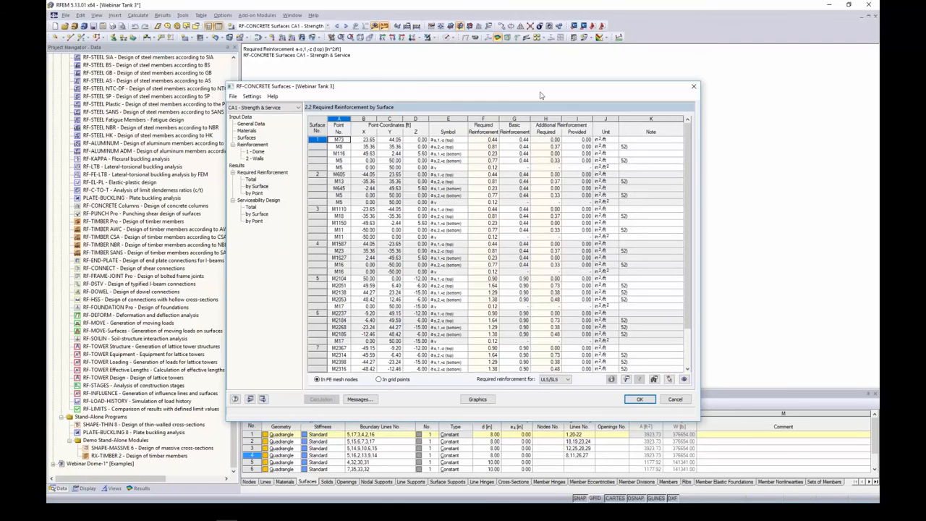
left_click_drag(539, 91, 540, 277)
left_click(492, 361)
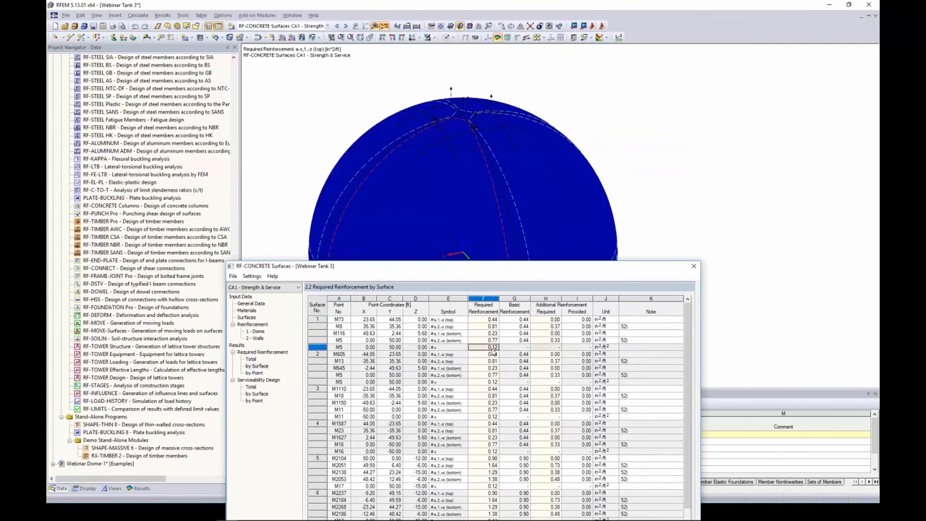
scroll(492, 353, "down", 2)
left_click(483, 416)
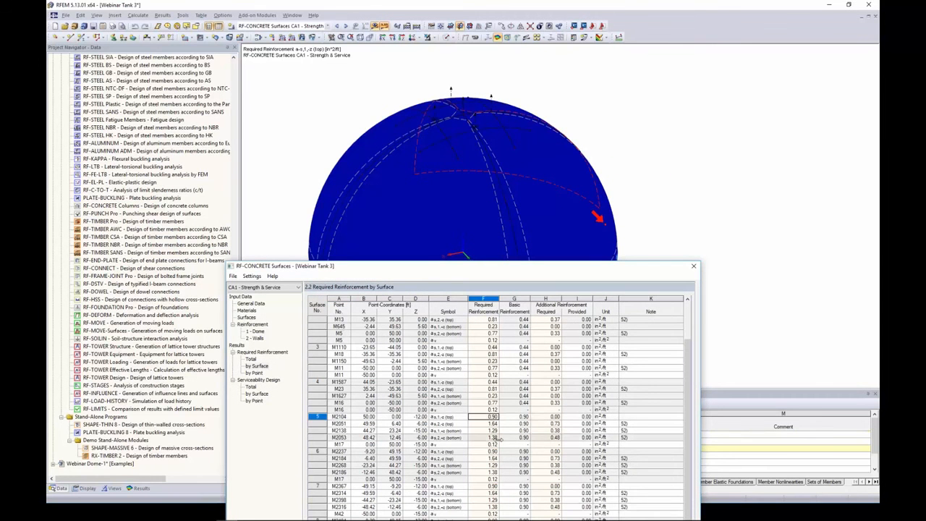
Go through the required reinforcement rows of surfaces 3 and 4, locating each governing point on the dome.
left_click_drag(510, 267, 506, 356)
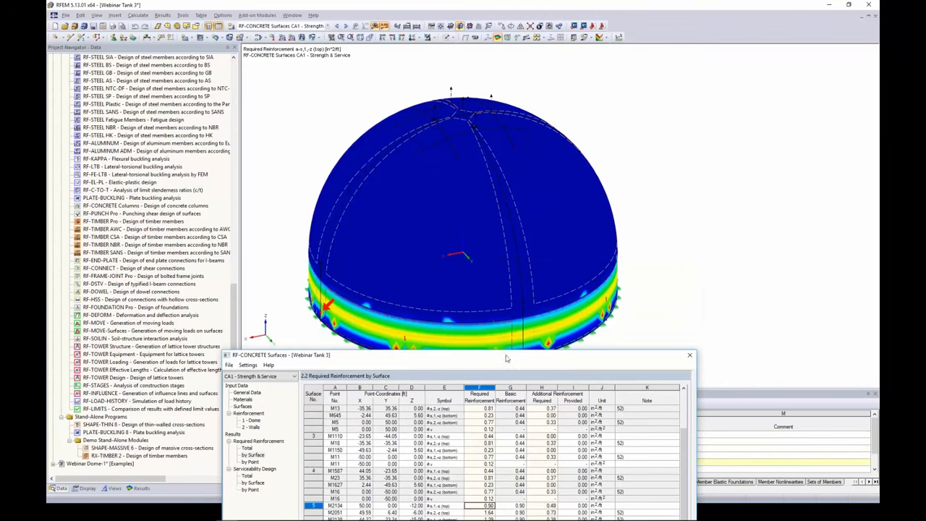
left_click(483, 437)
key("Down")
key("Down")
key("Down")
key("Down")
key("Down")
key("Down")
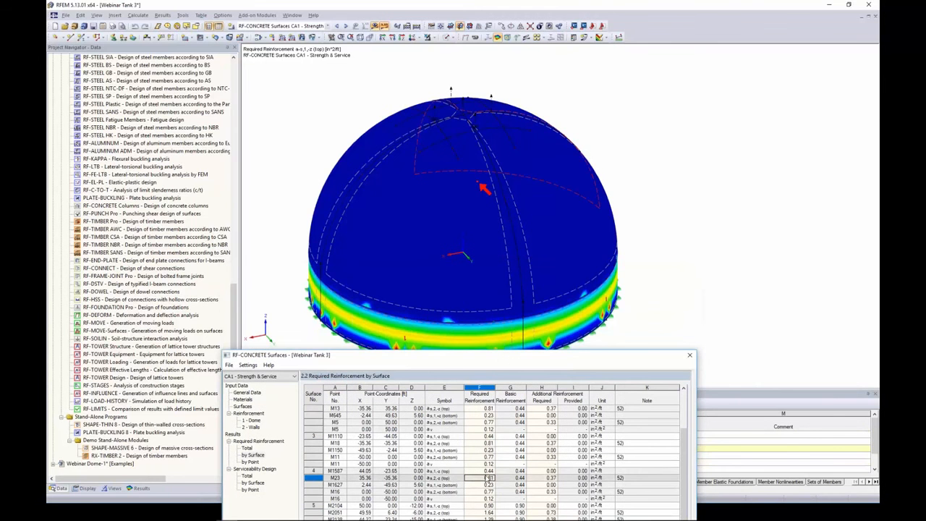
key("Down")
key("Down")
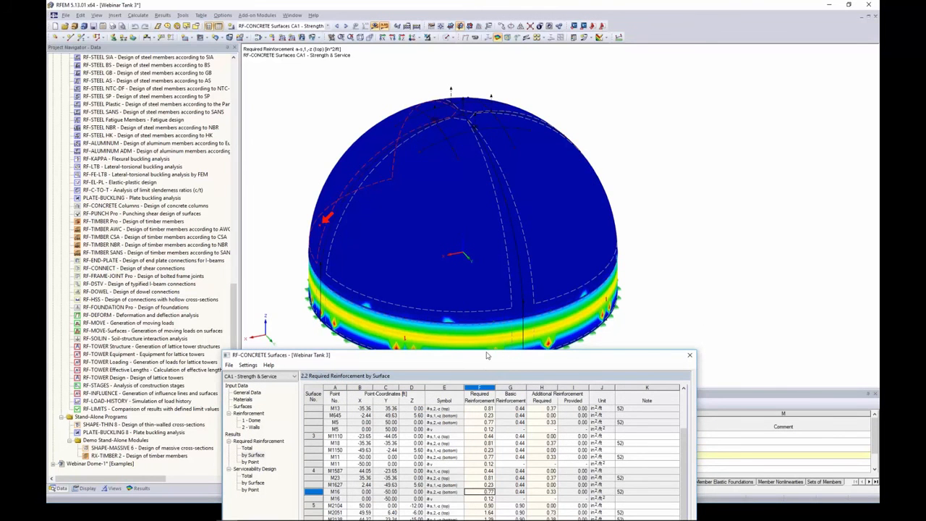
left_click_drag(487, 355, 486, 73)
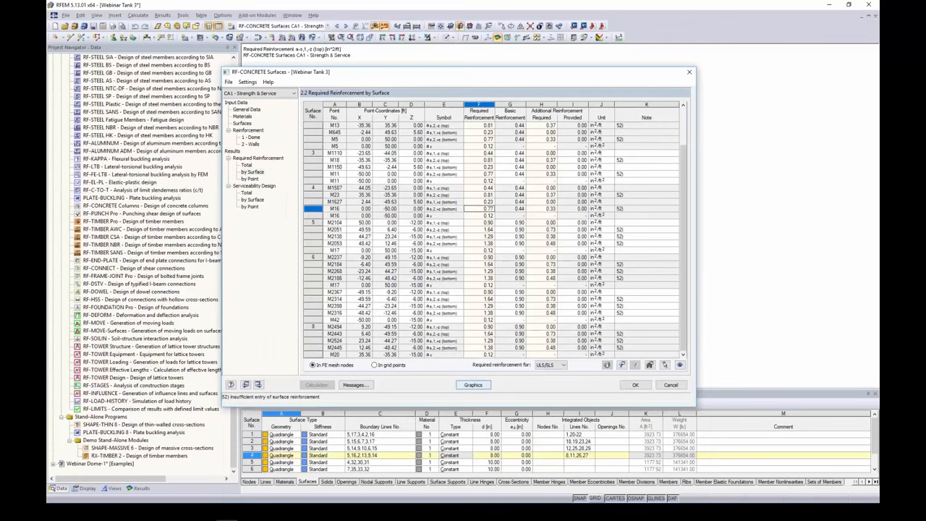
Display the required reinforcement on the dome graphically and inspect the second top direction and both bottom directions.
left_click(472, 384)
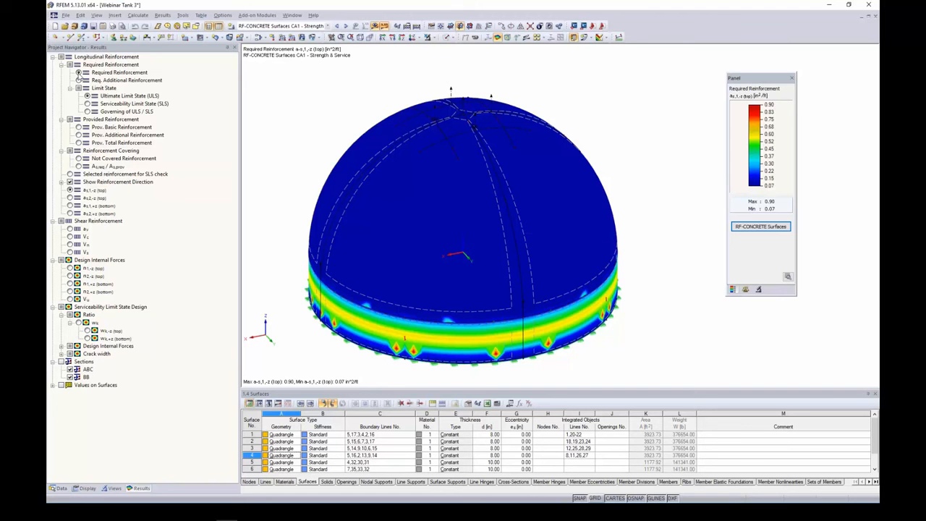
left_click(71, 197)
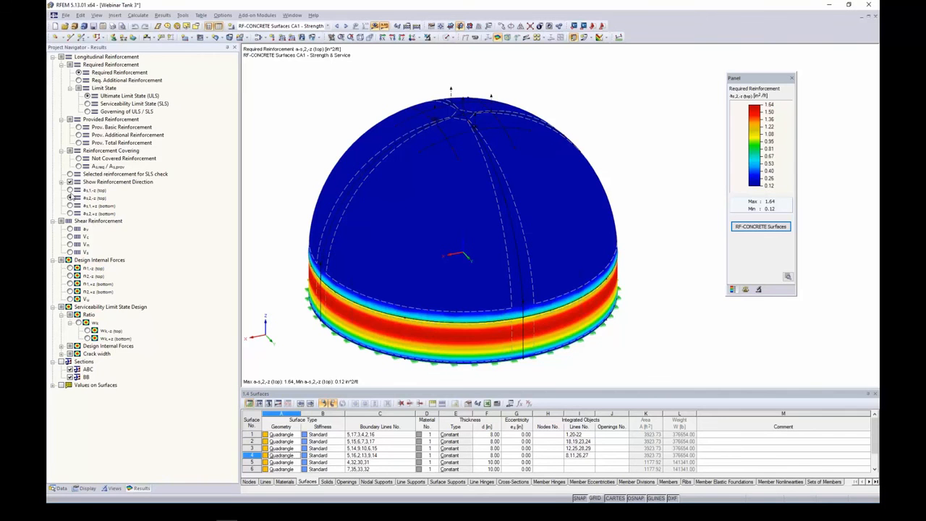
left_click(70, 197)
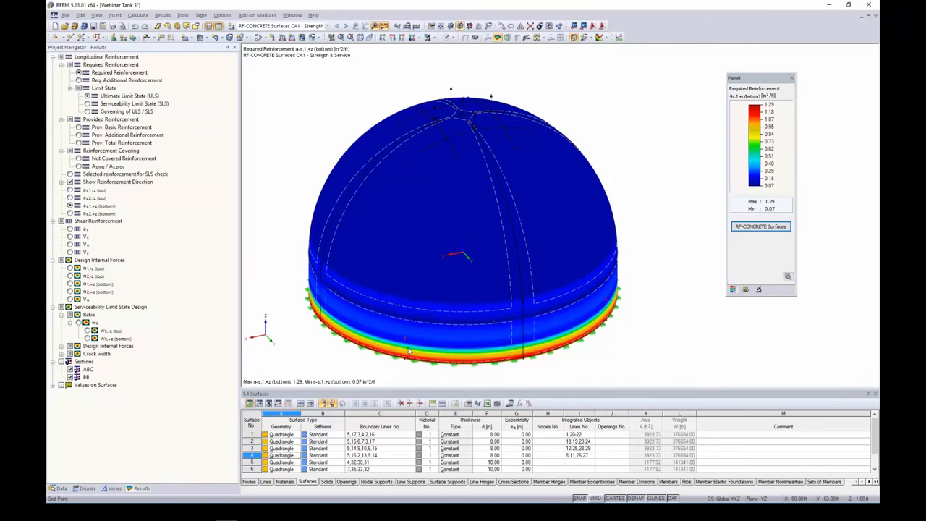
scroll(434, 318, "up", 5)
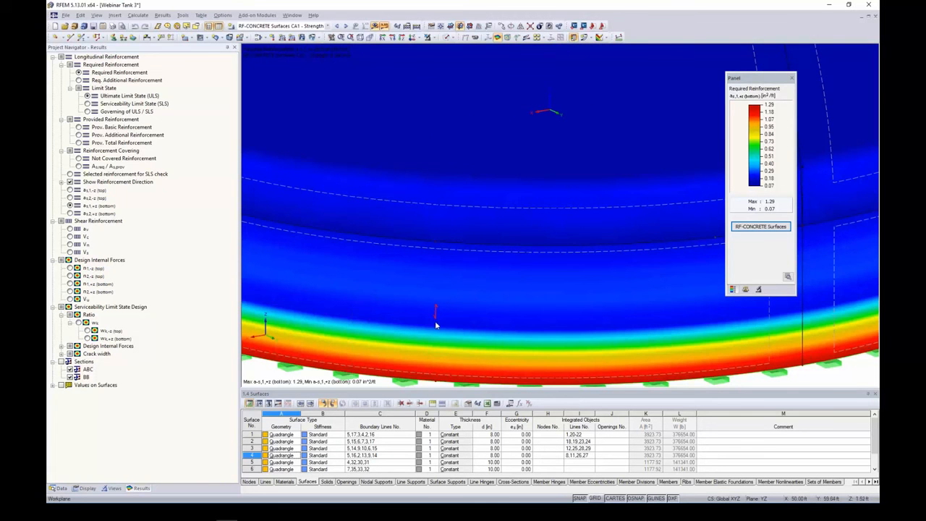
scroll(441, 307, "down", 5)
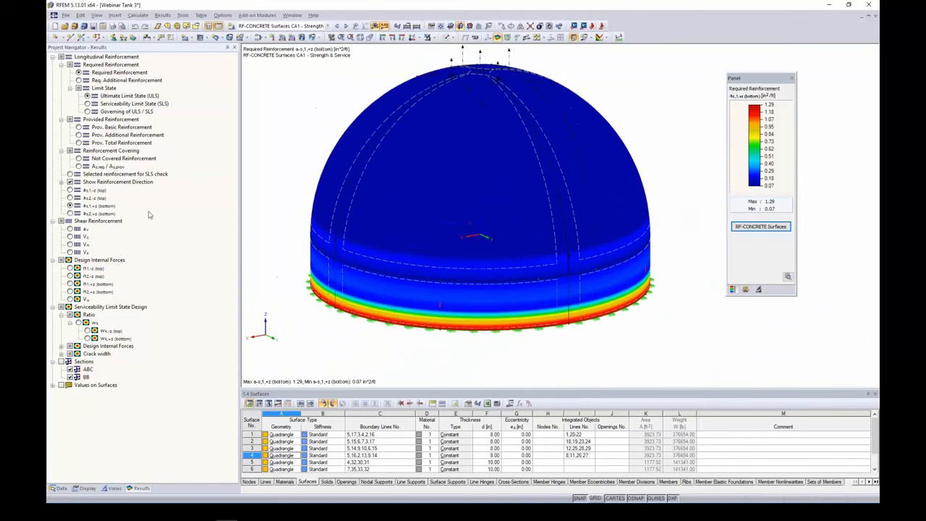
left_click(70, 213)
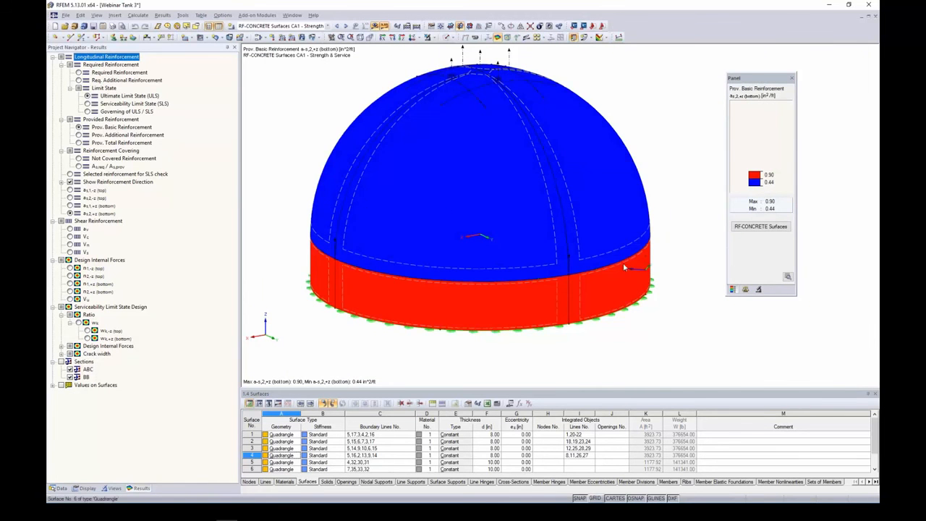
Inspect the provided basic reinforcement, the As,req / As,prov ratio and the not covered reinforcement on the dome.
middle_click_drag(691, 232, 659, 252, "ctrl")
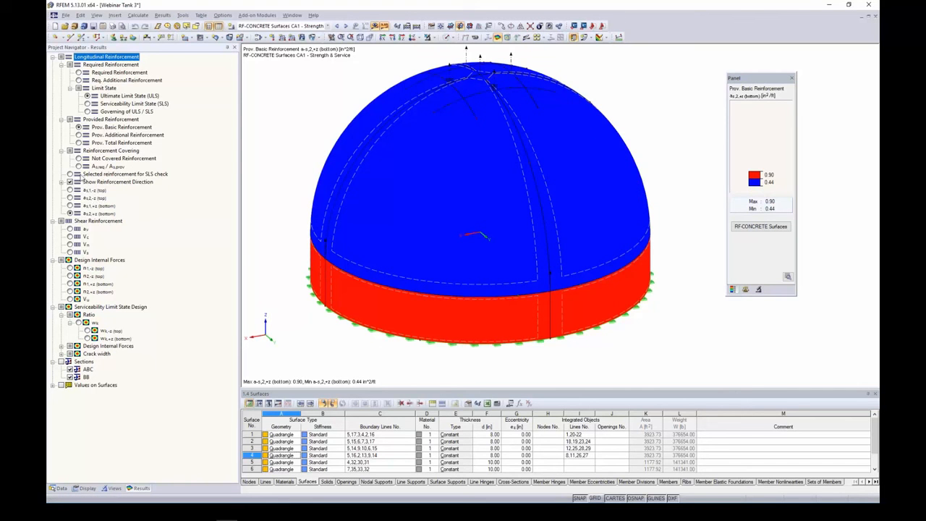
left_click(79, 166)
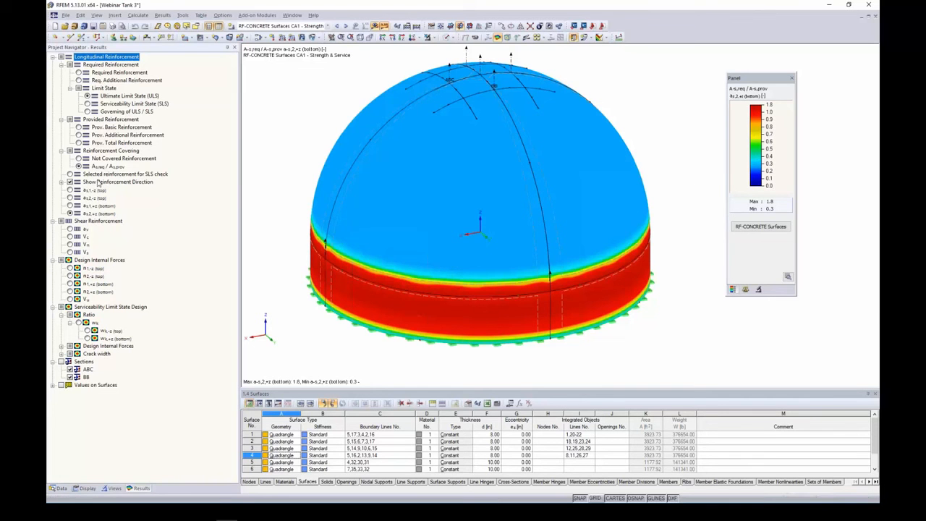
left_click(70, 205)
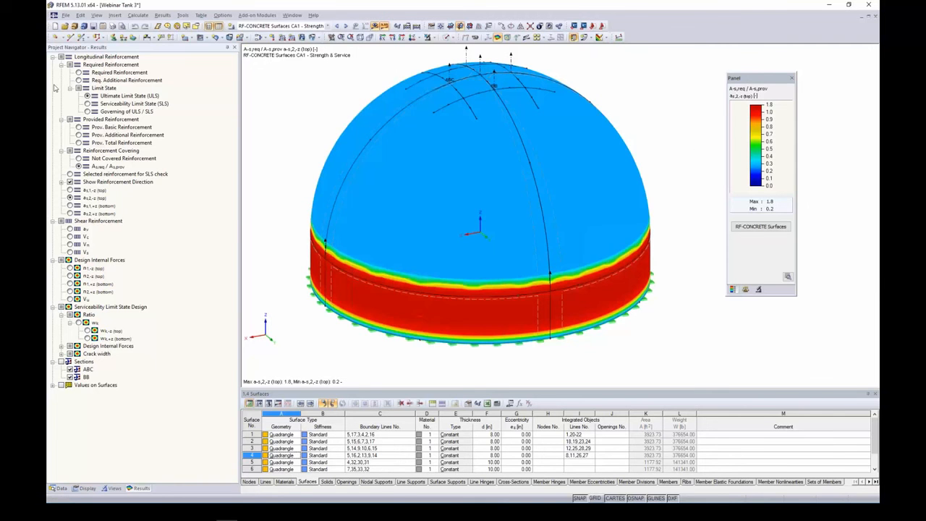
left_click(79, 158)
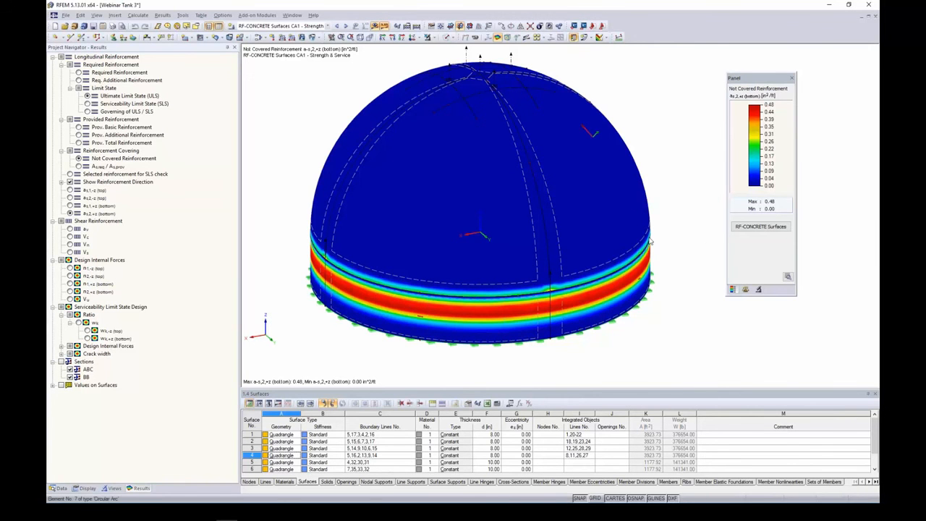
Switch to the CA2 - Strength & Service - Total design case and open its Dome reinforcement group.
left_click(760, 226)
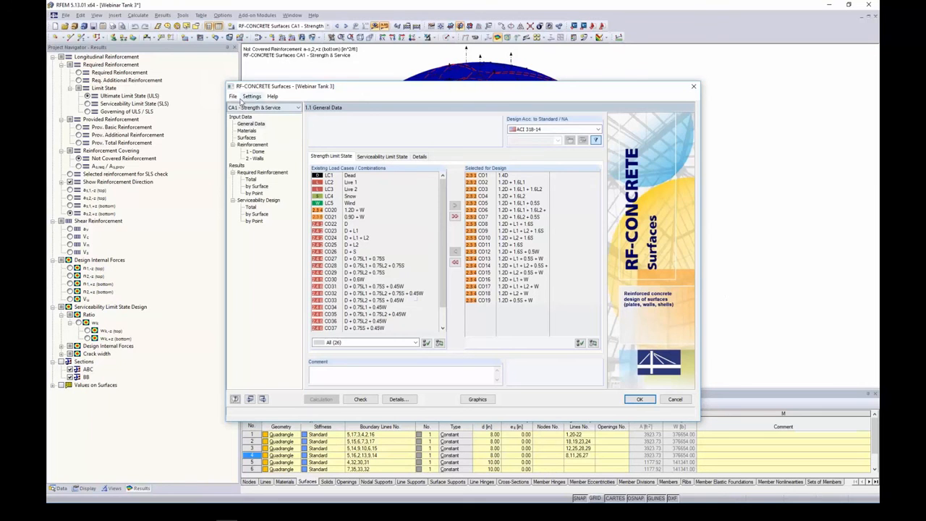
left_click(233, 96)
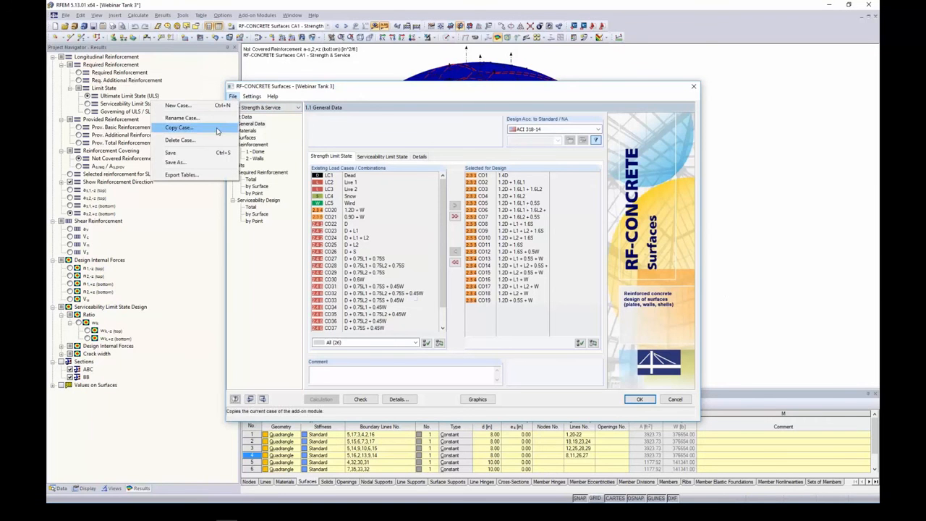
left_click(297, 108)
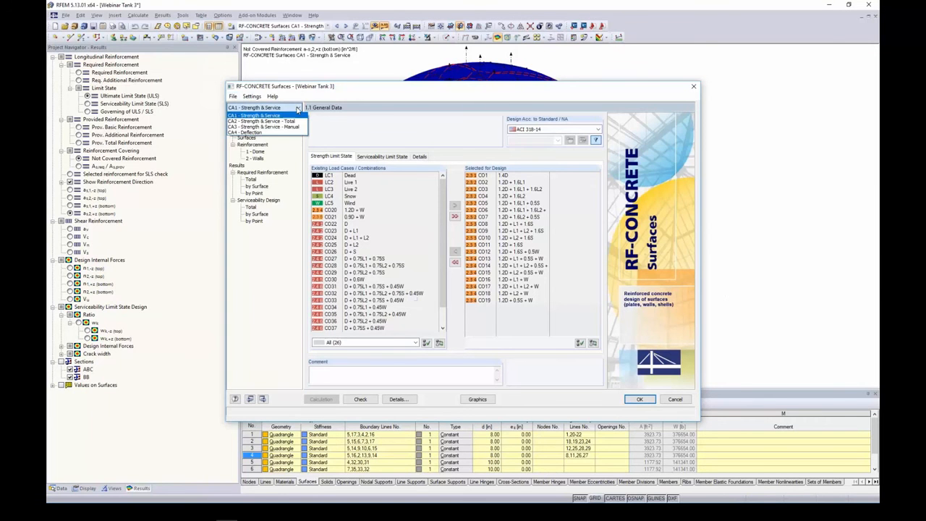
left_click(288, 121)
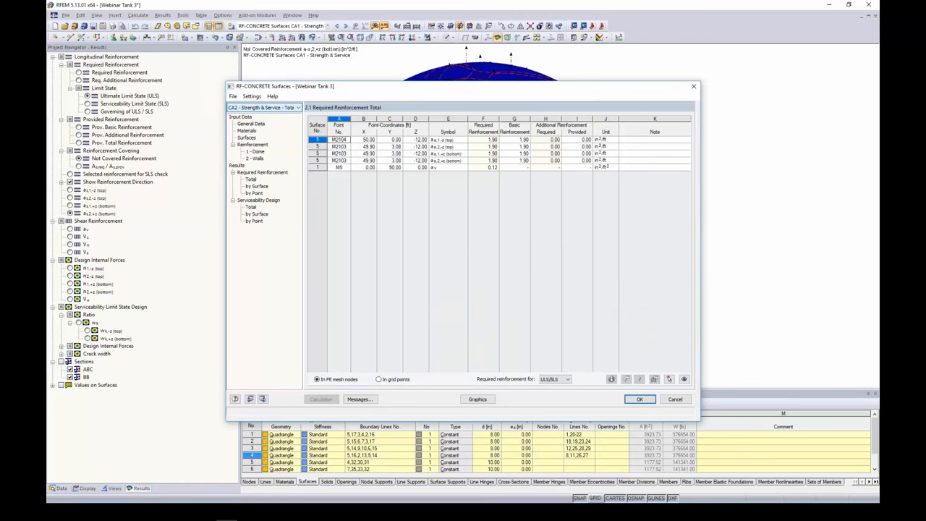
left_click(259, 151)
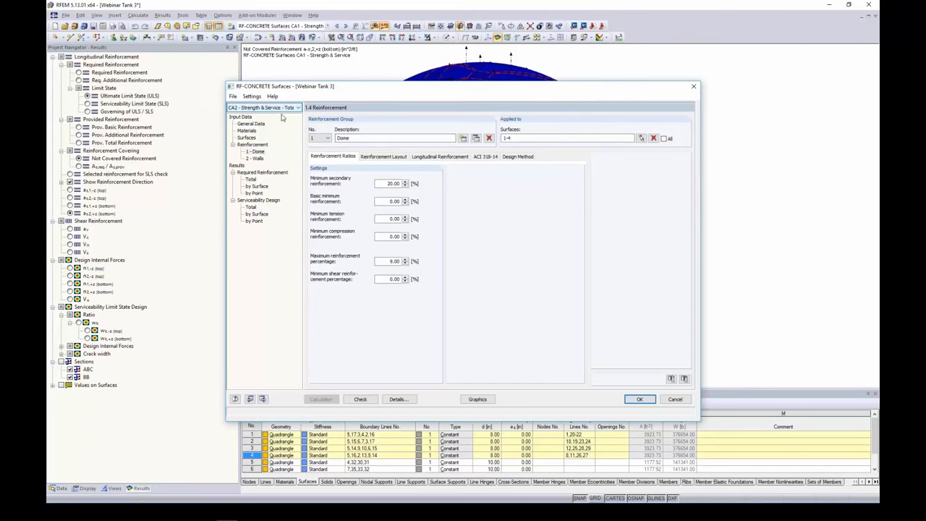
Review the provided longitudinal reinforcement of the Dome and Walls groups in the CA2 case.
left_click(427, 156)
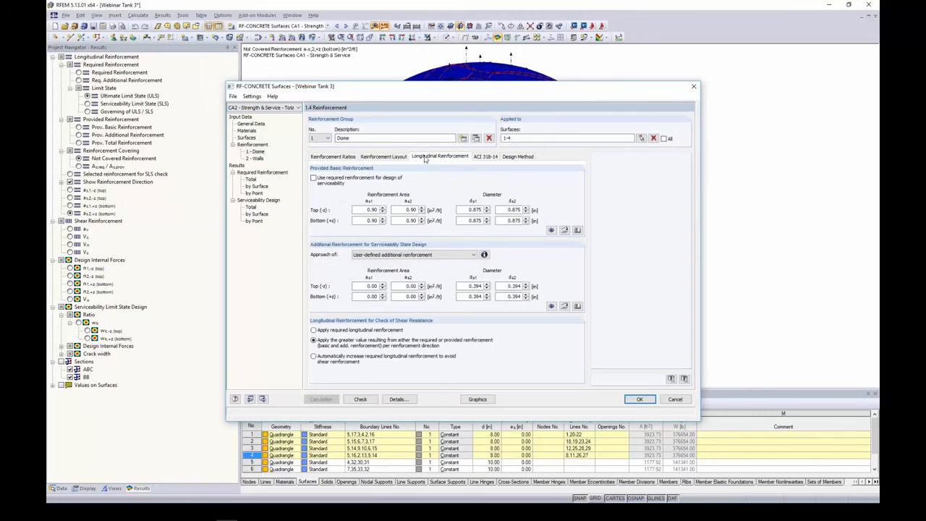
left_click(368, 210)
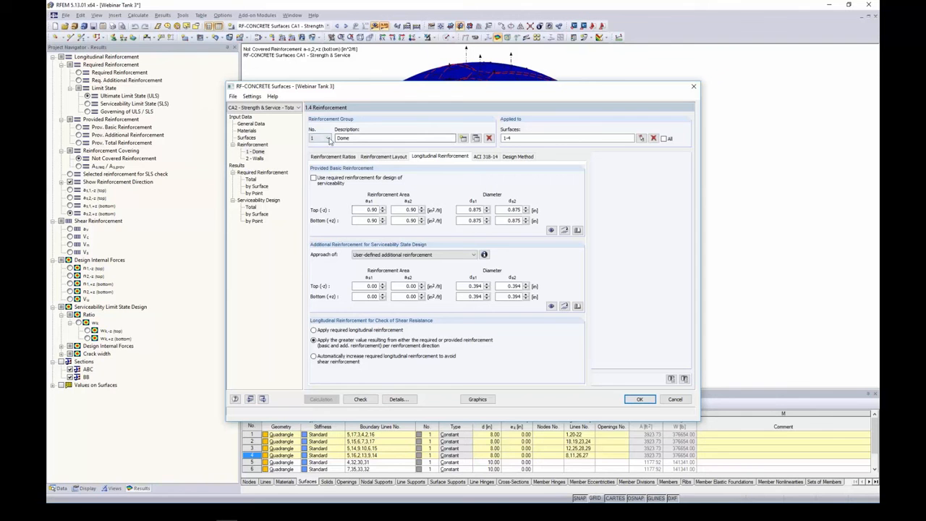
left_click(328, 138)
left_click(318, 150)
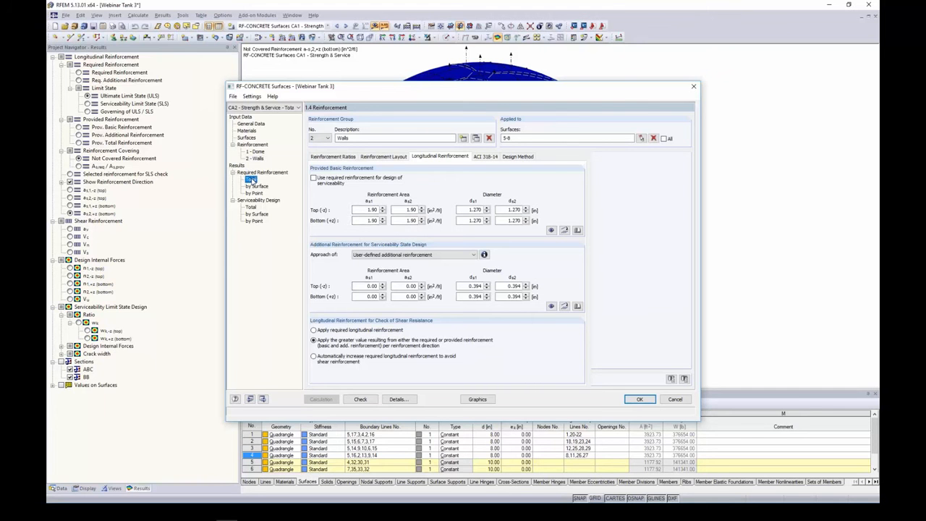
Examine the required reinforcement by surface for the CA2 case, comparing required, basic and additional reinforcement areas.
left_click(250, 179)
left_click(265, 187)
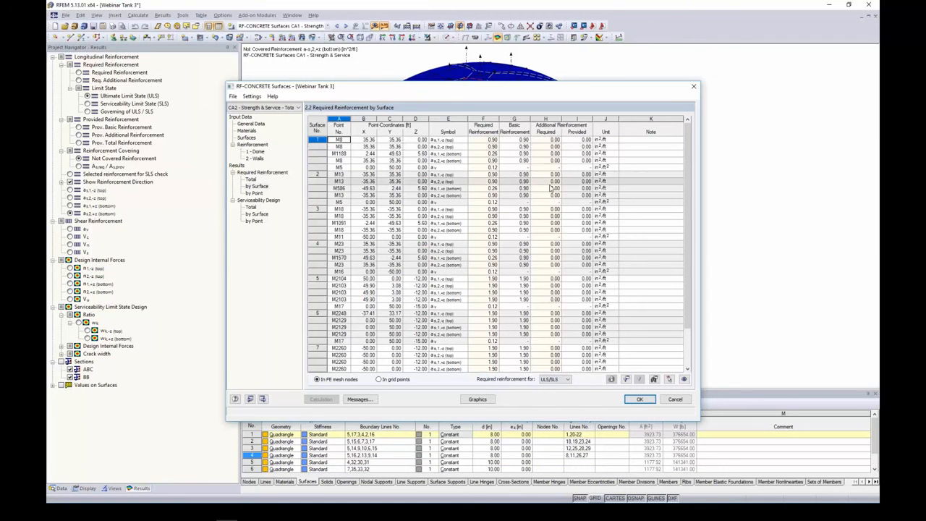
scroll(552, 268, "down", 2)
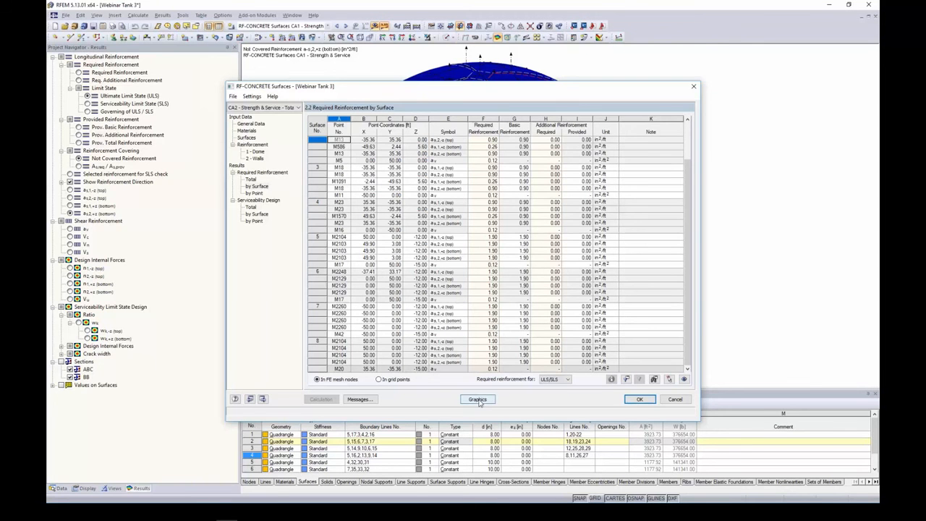
Display the CA2 results graphically and inspect the required and provided basic reinforcement on the dome and walls.
left_click(476, 399)
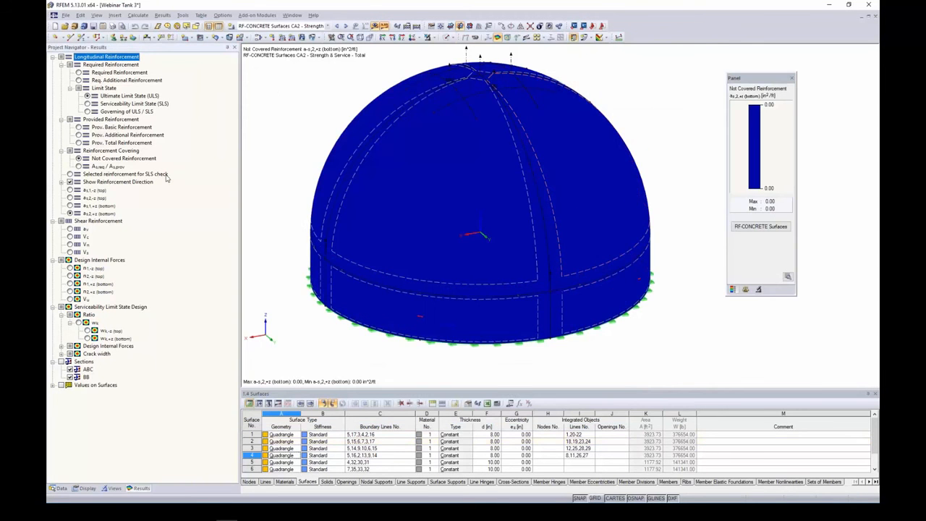
left_click(78, 73)
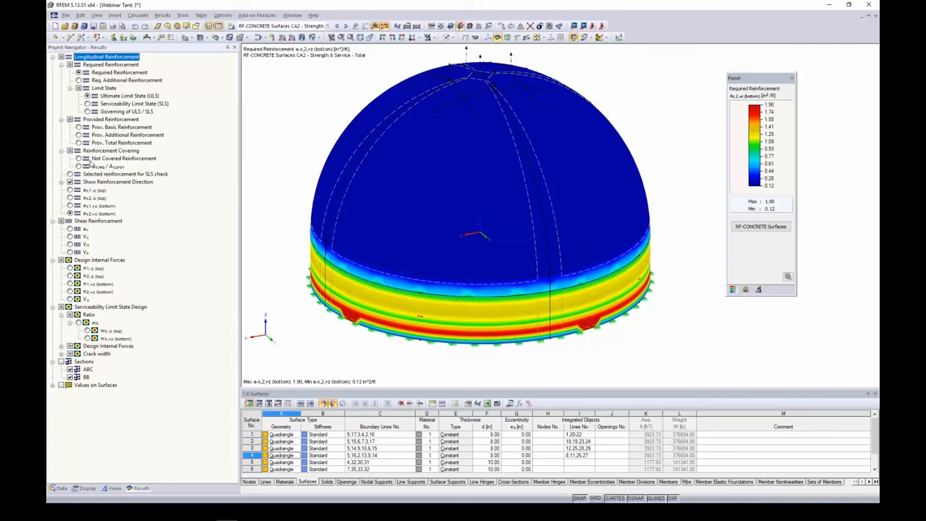
left_click(78, 127)
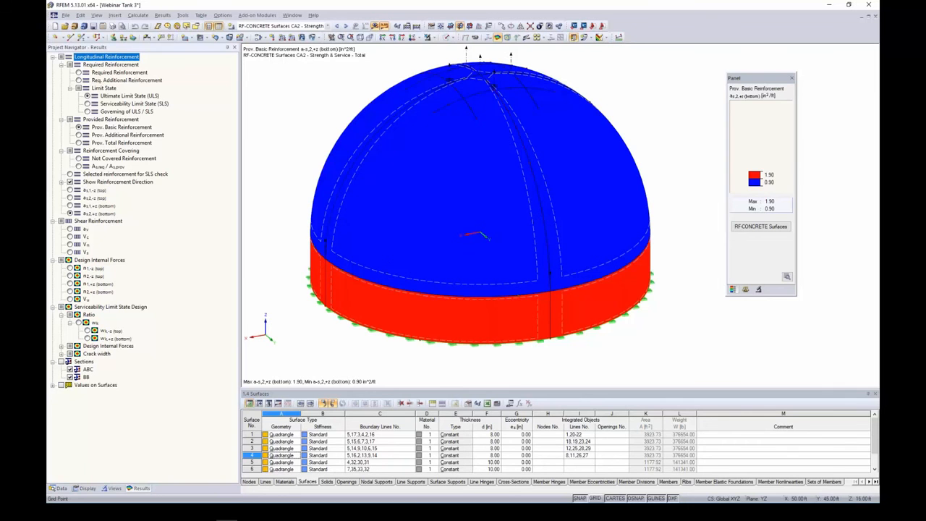
Inspect the not covered reinforcement of the CA2 case in both top directions and the bottom directions.
left_click(78, 158)
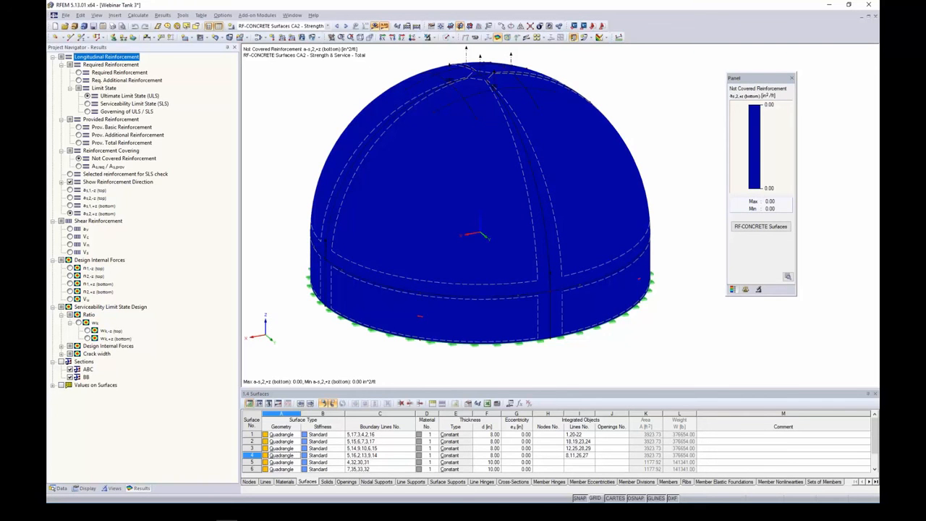
left_click(70, 189)
left_click(69, 197)
left_click(70, 205)
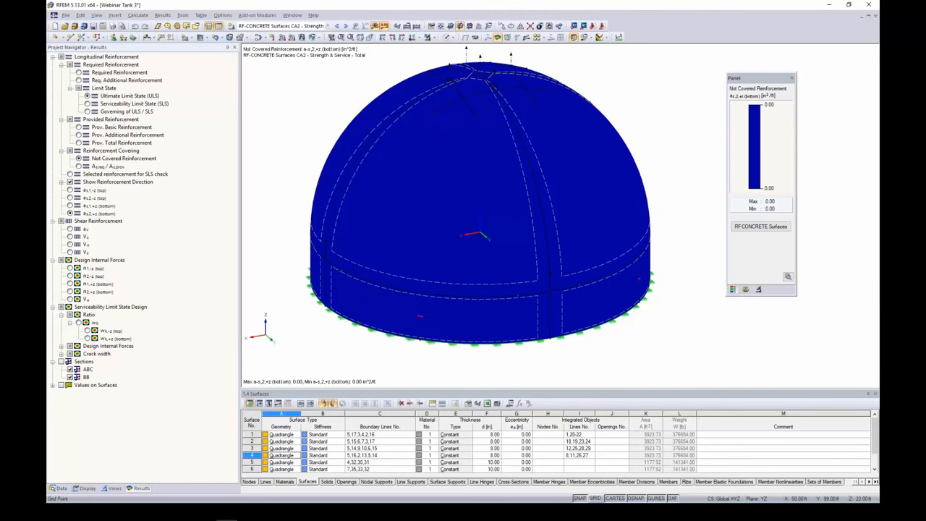
scroll(480, 217, "down", 1)
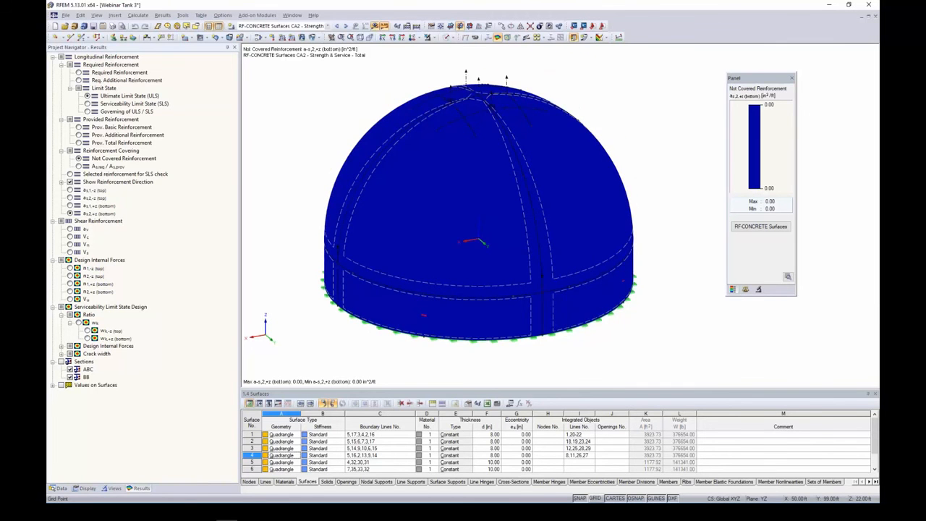
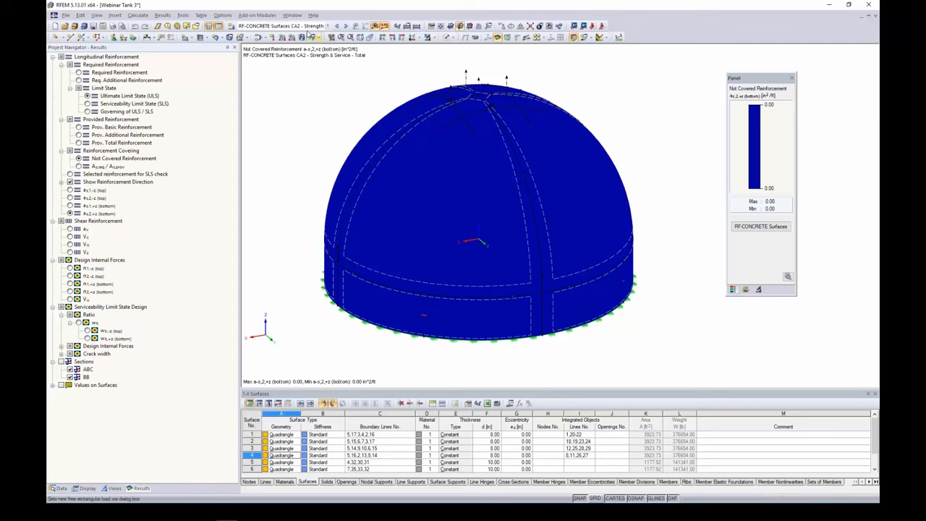
Switch to the Webinar Dome-1 model and open its RF-CONCRETE Surfaces design.
left_click(291, 14)
left_click(318, 135)
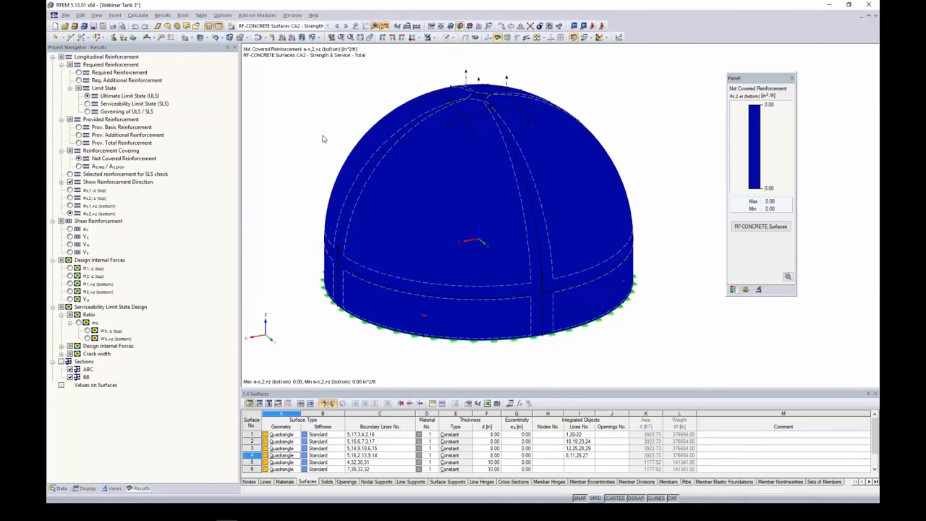
middle_click_drag(585, 171, 579, 203, "ctrl")
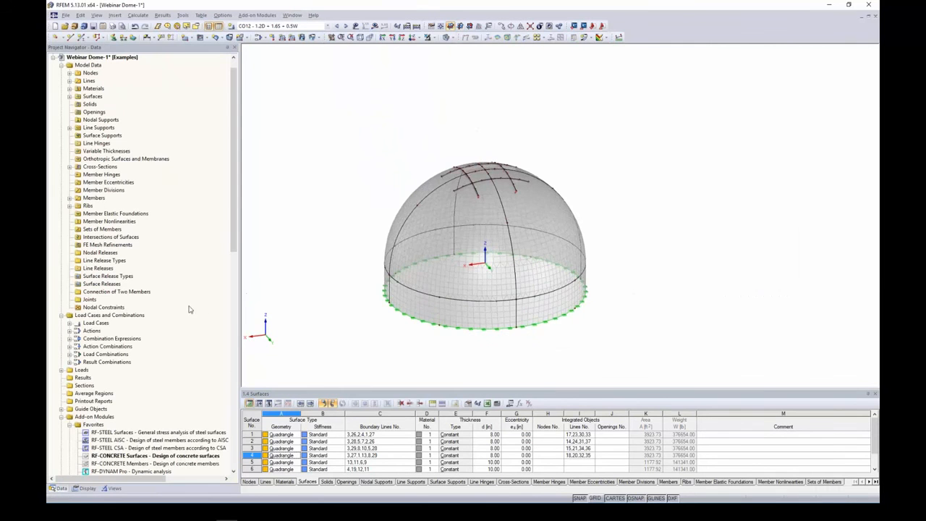
double_click(117, 456)
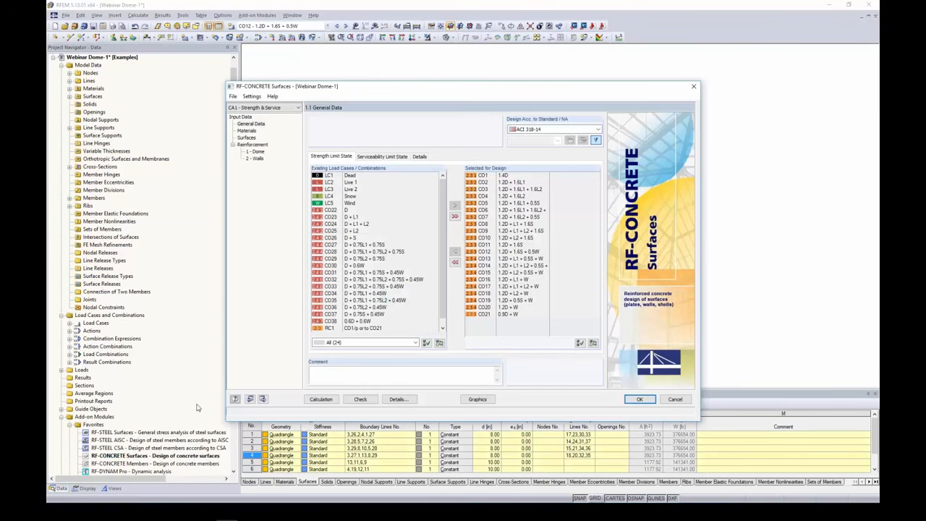
Copy the CA1 - Strength & Service design case to case 2, described as Strength & Service - Manual.
left_click(233, 96)
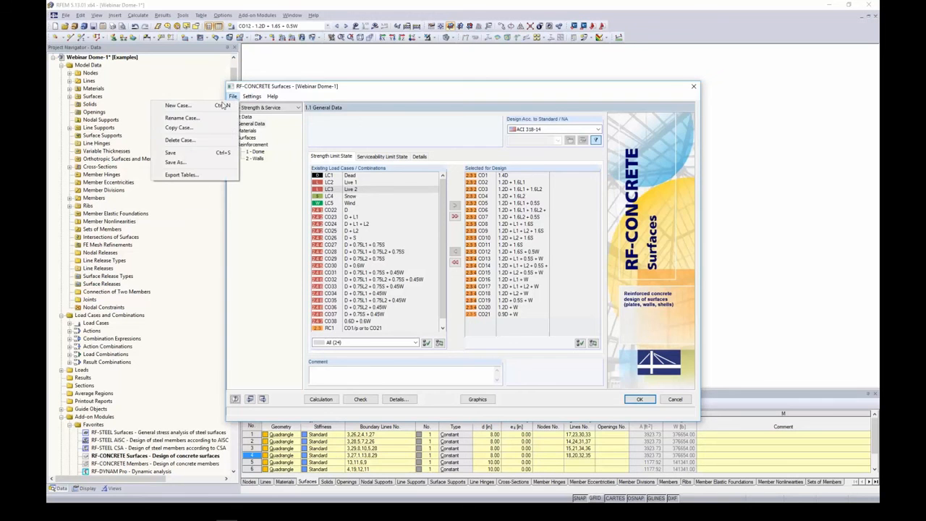
left_click(190, 127)
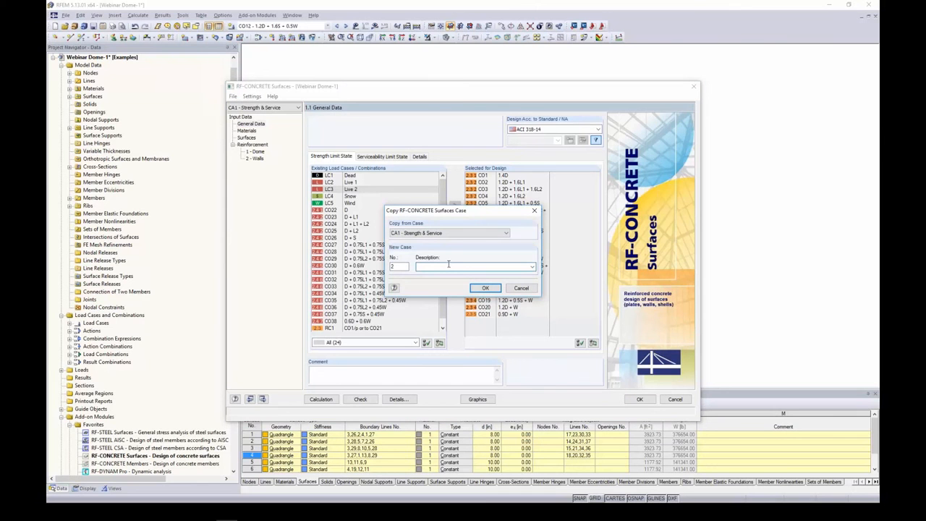
type("Strength & Service - Manual")
left_click(485, 287)
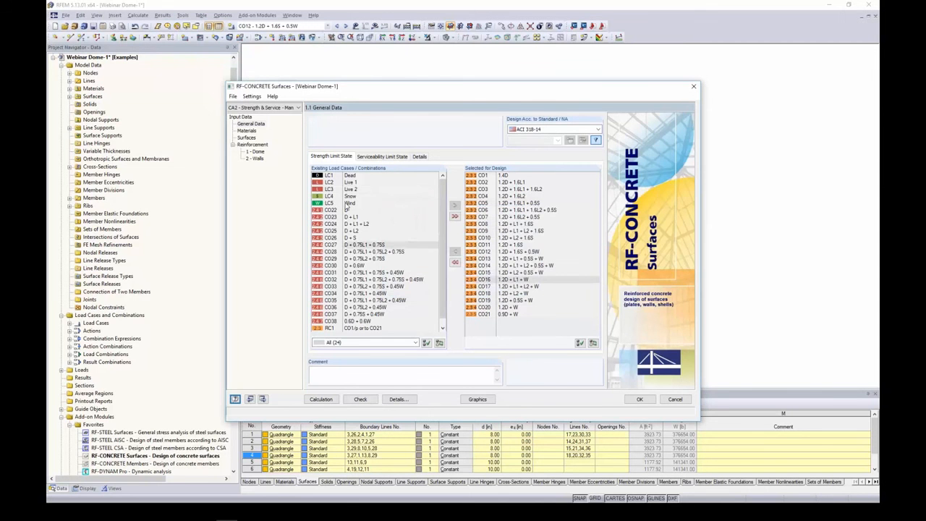
Check the new case's materials and Dome reinforcement, and set the provided additional reinforcement to manual definition of the reinforcement areas.
left_click(246, 131)
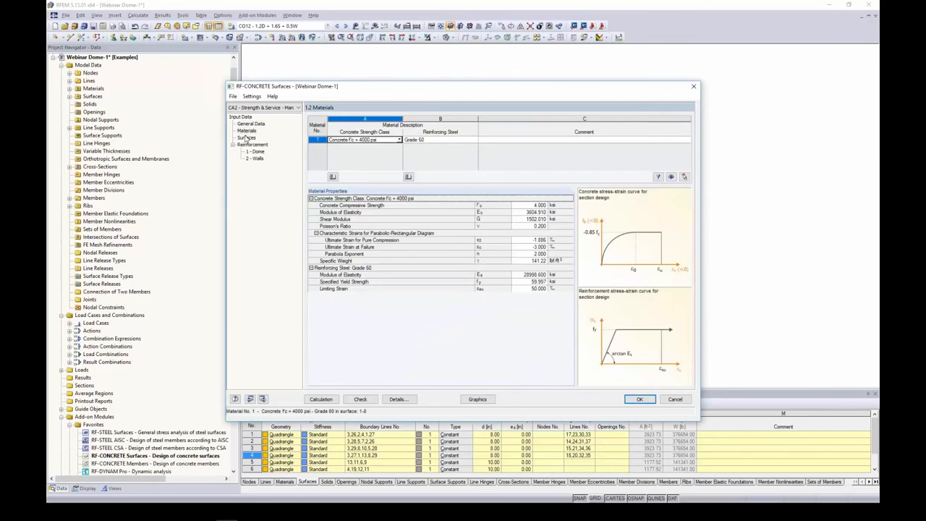
left_click(254, 151)
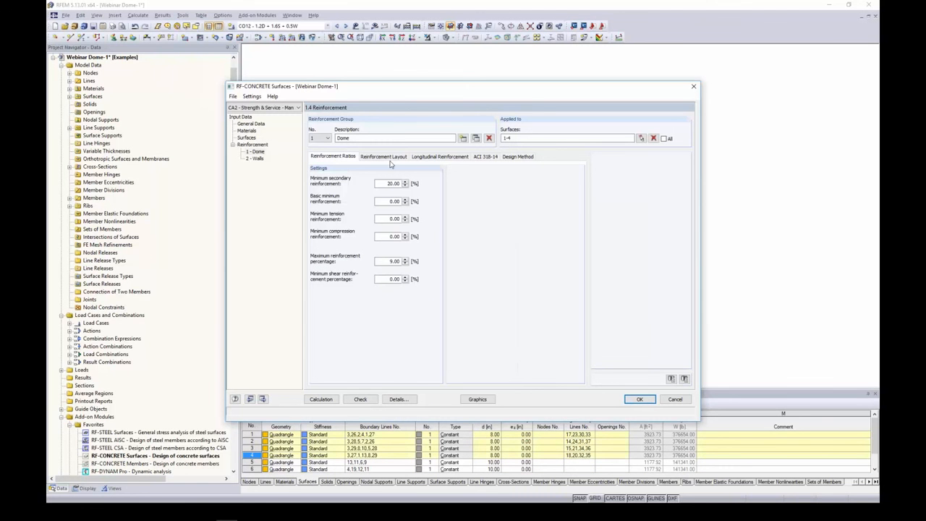
left_click(421, 158)
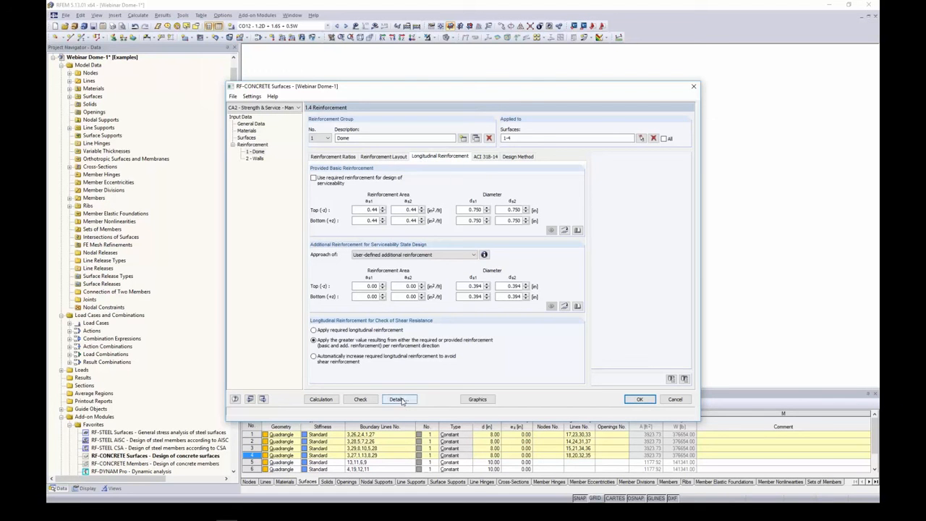
left_click(398, 399)
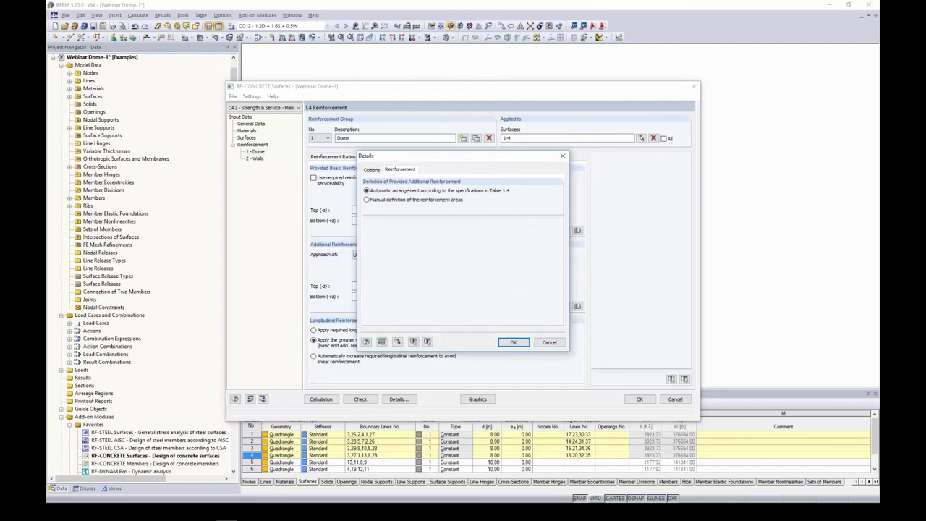
left_click(367, 200)
left_click(513, 342)
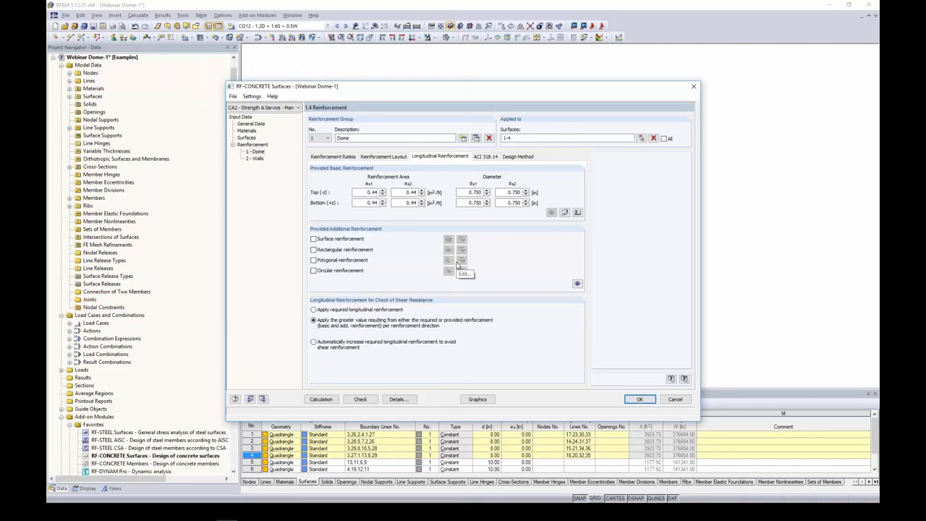
Set the Dome group's top and bottom basic reinforcement to 1.27 in bars at 8 in spacing in both directions.
left_click(406, 203)
left_click(564, 213)
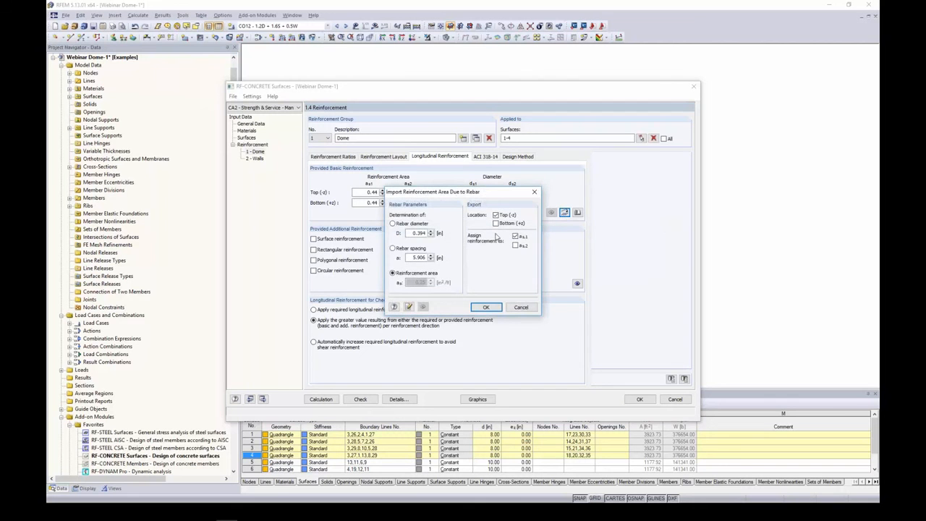
double_click(413, 233)
type("1.27")
left_click(413, 258)
double_click(413, 258)
type("8")
left_click(496, 224)
left_click(516, 246)
left_click(486, 307)
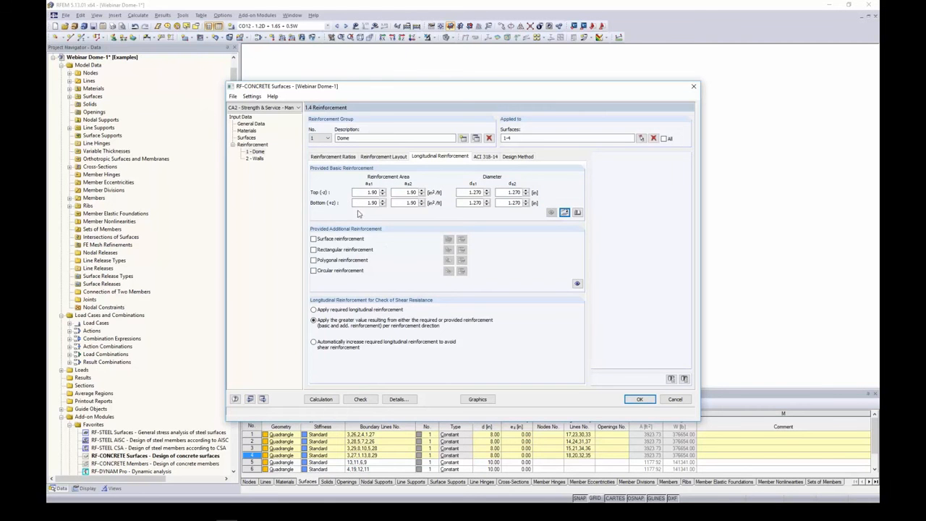
left_click_drag(442, 101, 423, 282)
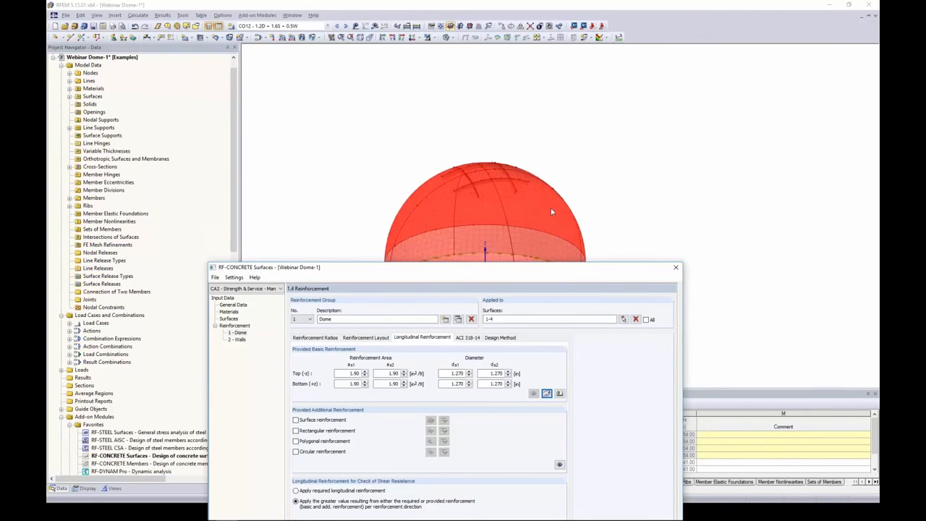
left_click_drag(522, 274, 539, 88)
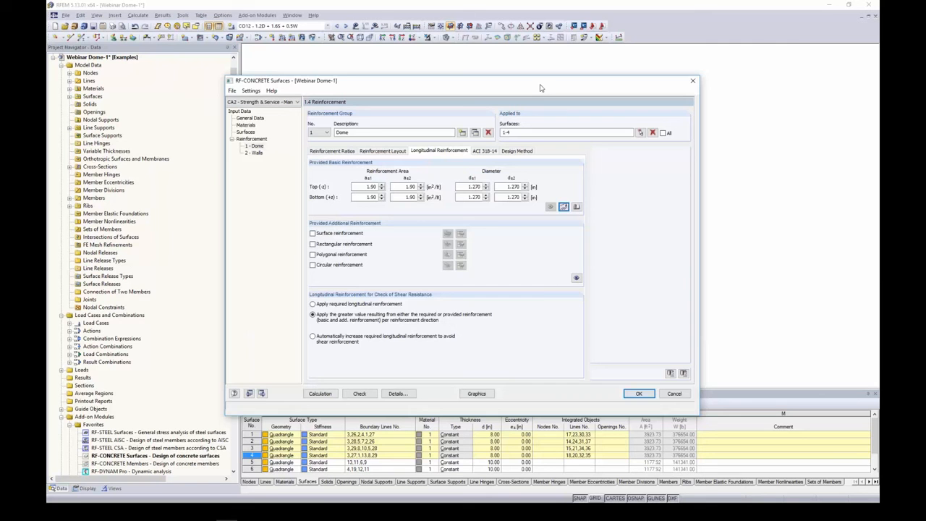
Set the Dome group's top and bottom basic reinforcement to 0.875 in bars at 6 in spacing, and check the assigned surfaces.
left_click(564, 207)
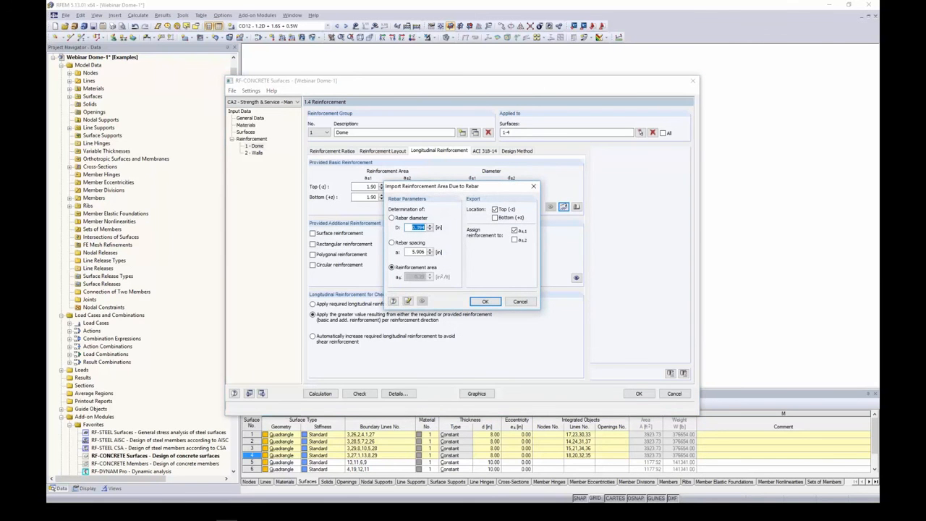
type("0.875")
key("Tab")
type("6")
left_click(494, 216)
left_click(484, 301)
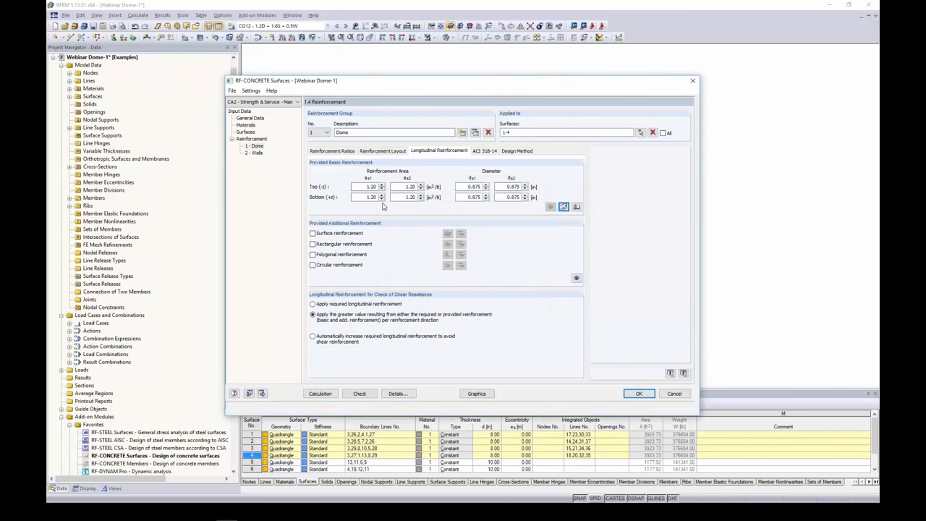
left_click_drag(424, 86, 416, 268)
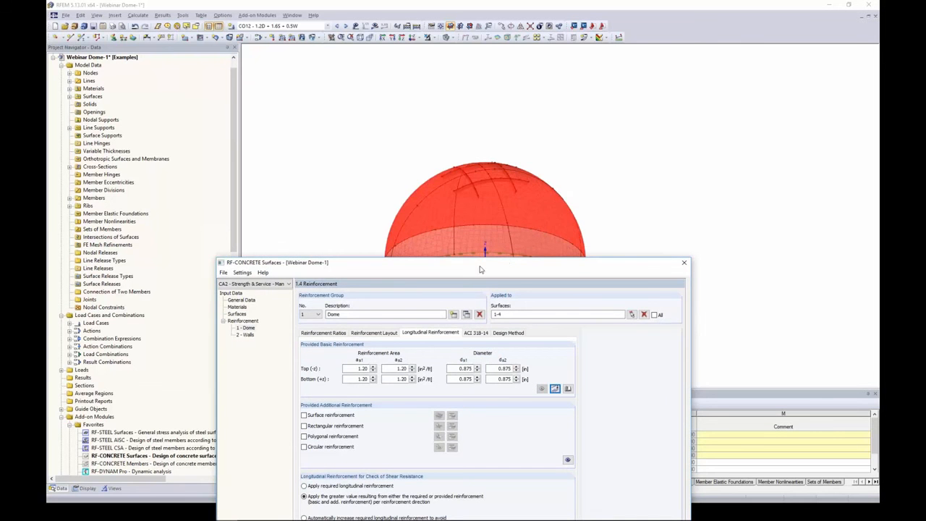
left_click_drag(479, 269, 486, 103)
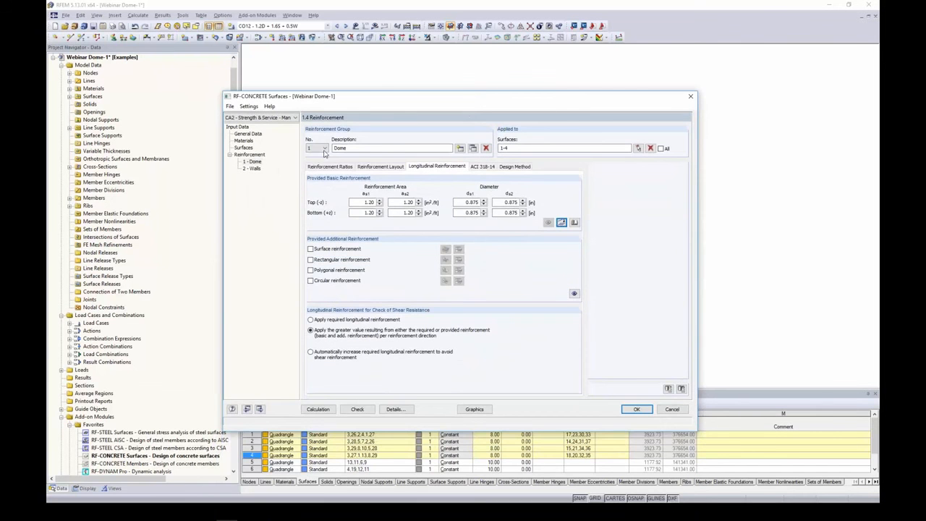
Set all top and bottom basic reinforcement areas of the Walls group to 0.00 in²/ft and check its surfaces in the model.
left_click(324, 149)
left_click(317, 162)
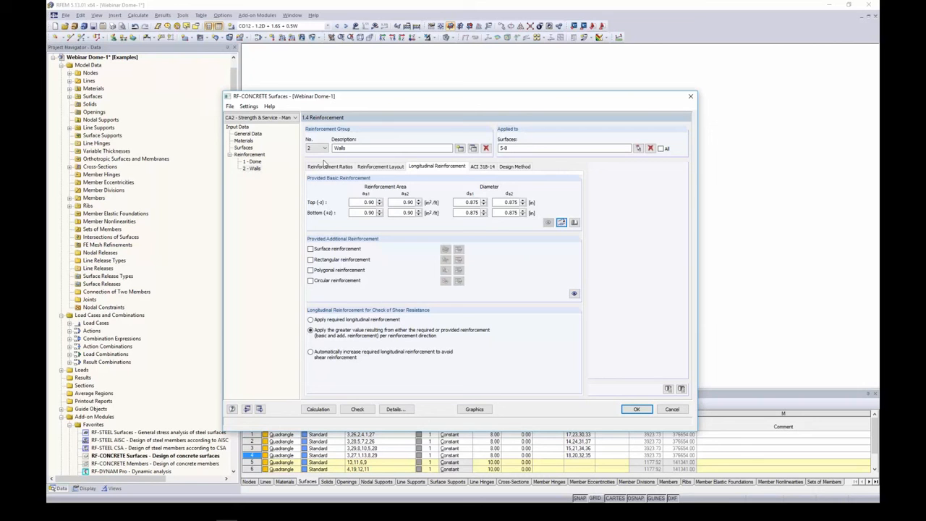
mouse_move(362, 203)
left_mouse_down()
mouse_move(377, 202)
mouse_move(376, 214)
left_mouse_up()
type("0")
key("Tab")
type("00")
key("Tab")
type("0")
key("Tab")
left_click_drag(444, 98, 434, 266)
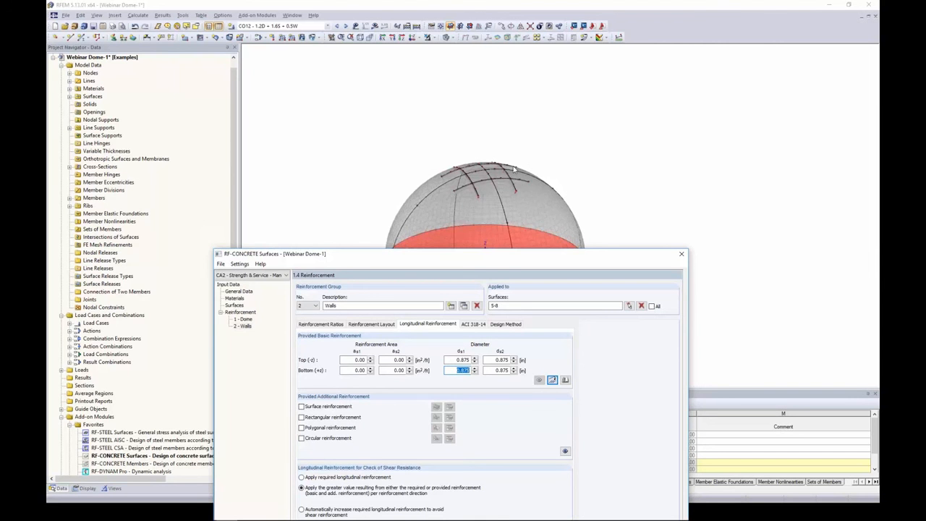
left_click_drag(490, 255, 473, 84)
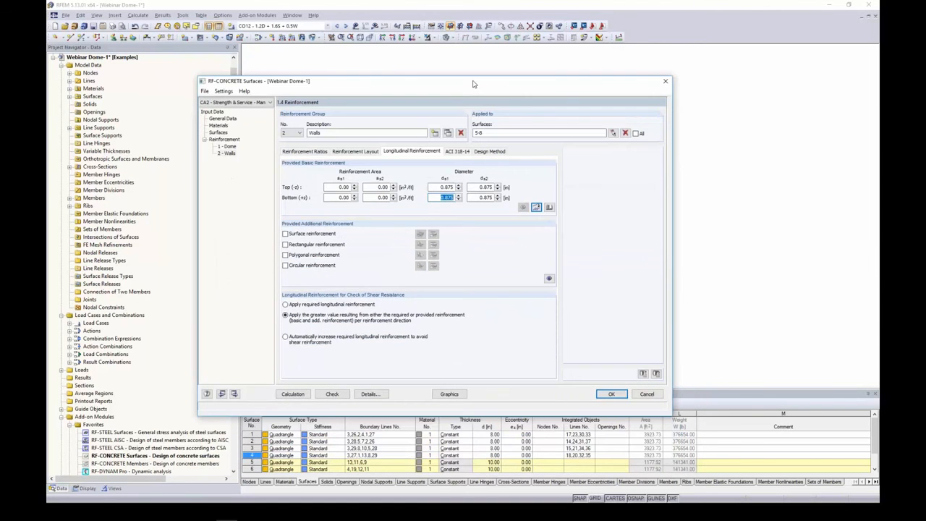
Add a polygonal reinforcement to the Walls group in the YZ plane, direction φ1, with 1.27 in rebar at 8 in spacing.
left_click(286, 254)
left_click(420, 256)
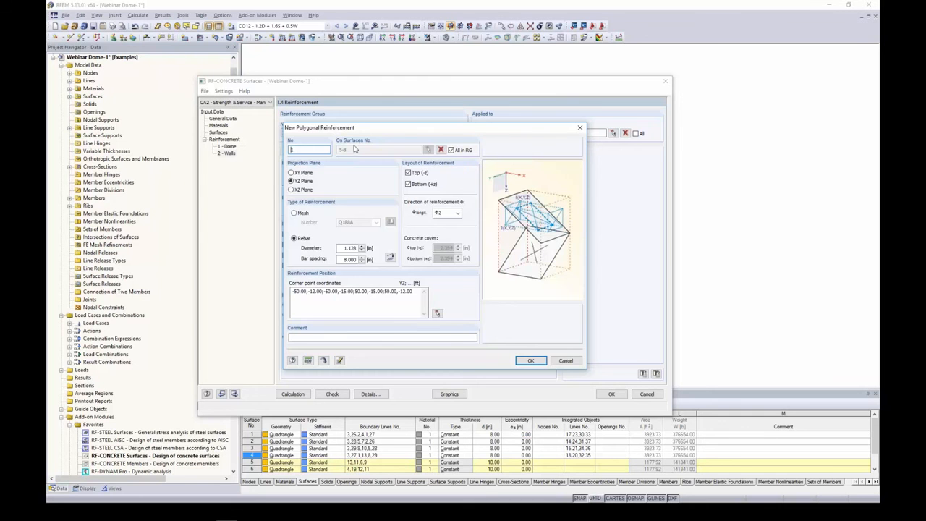
left_click_drag(364, 130, 358, 170)
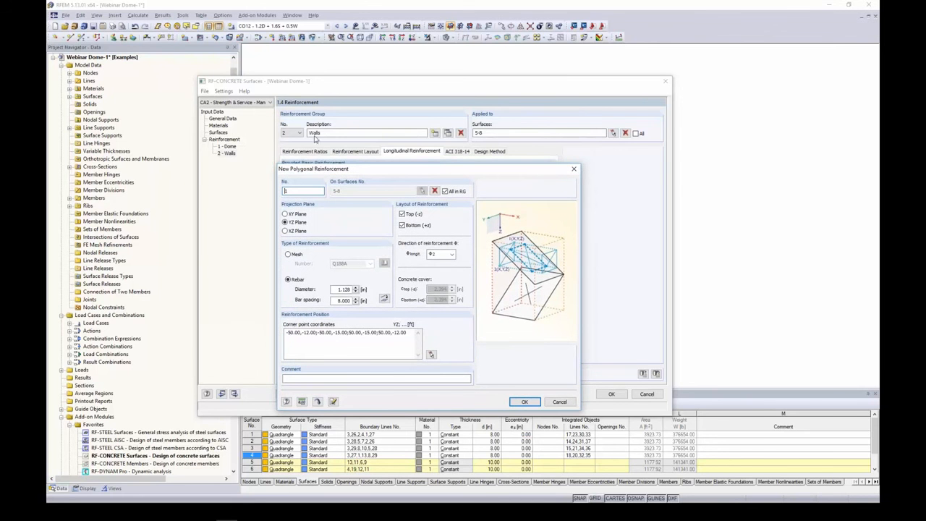
left_click_drag(358, 170, 388, 144)
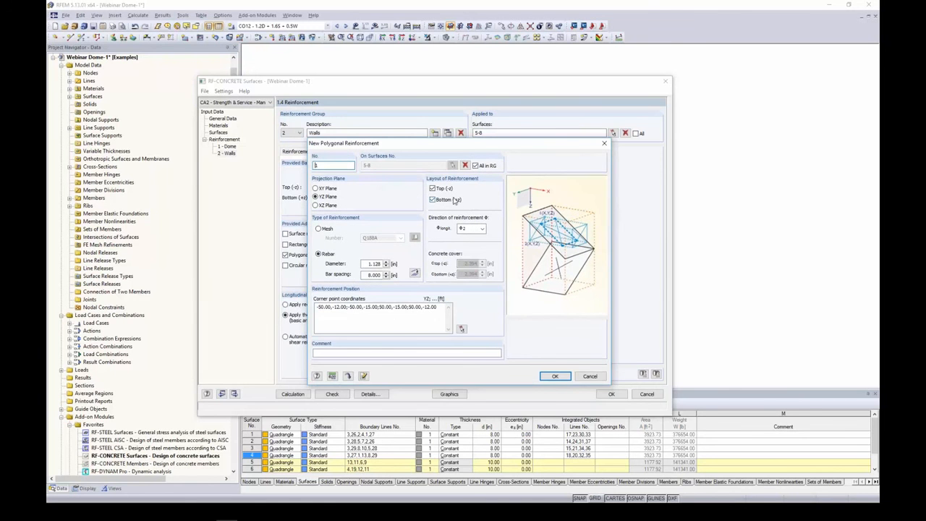
left_click(469, 230)
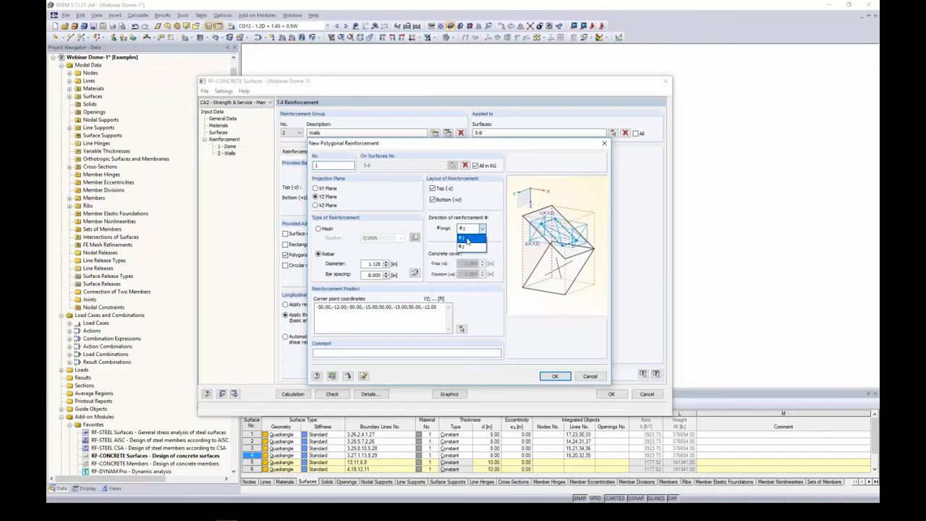
left_click(467, 238)
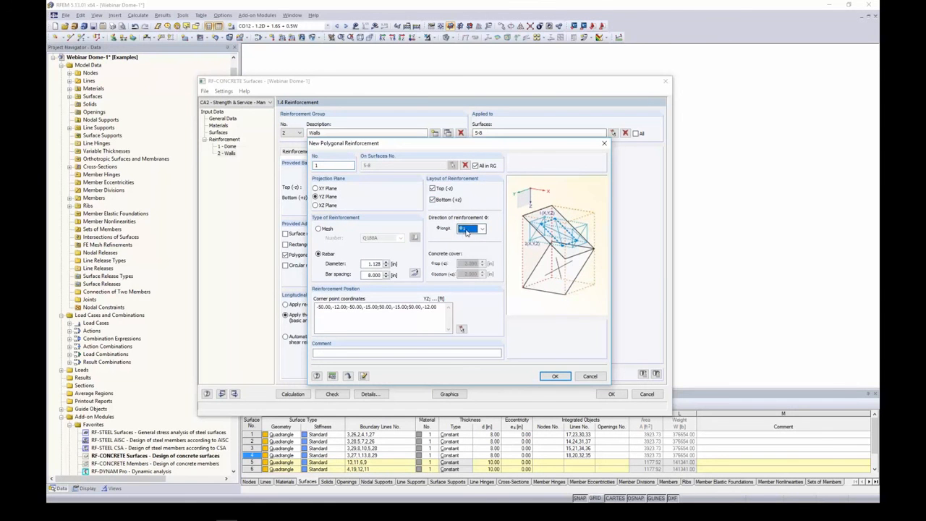
double_click(374, 263)
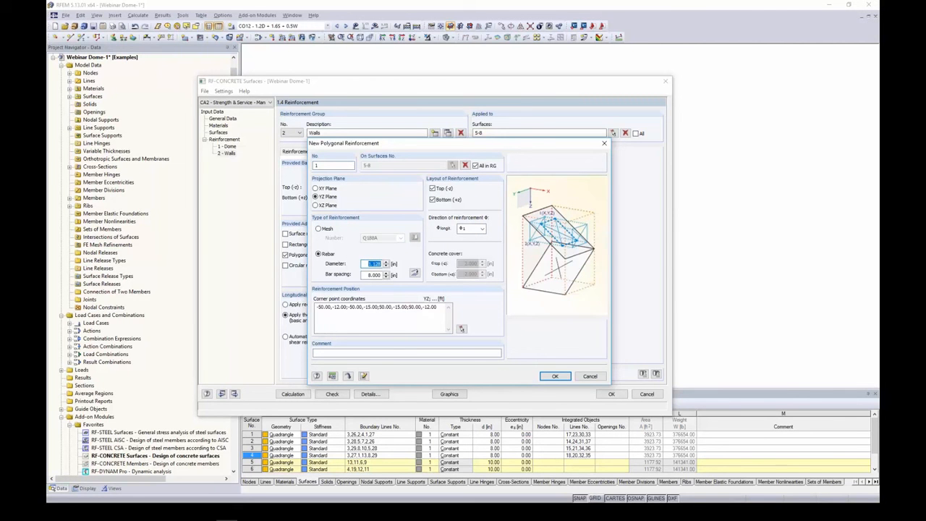
type("1.2")
key("Tab")
type("8")
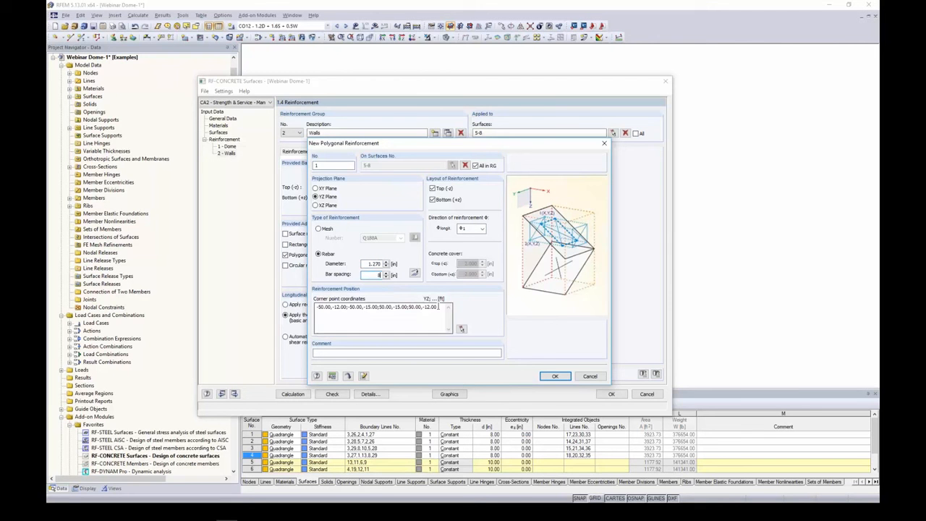
Replace the polygon's corner points with YZ points (-50, 0), (-50, -12), (50, -12) and (50, 0) ft picked in the model.
key("Tab")
key("Delete")
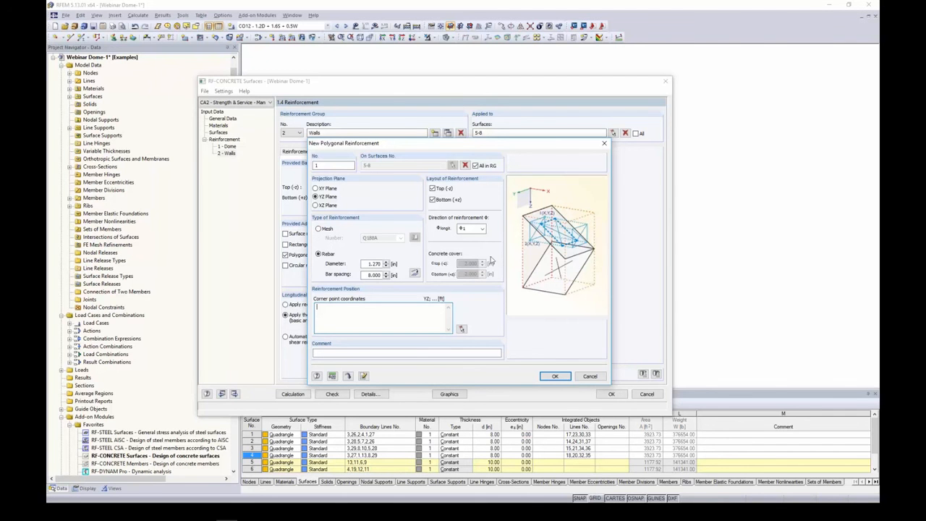
left_click(461, 329)
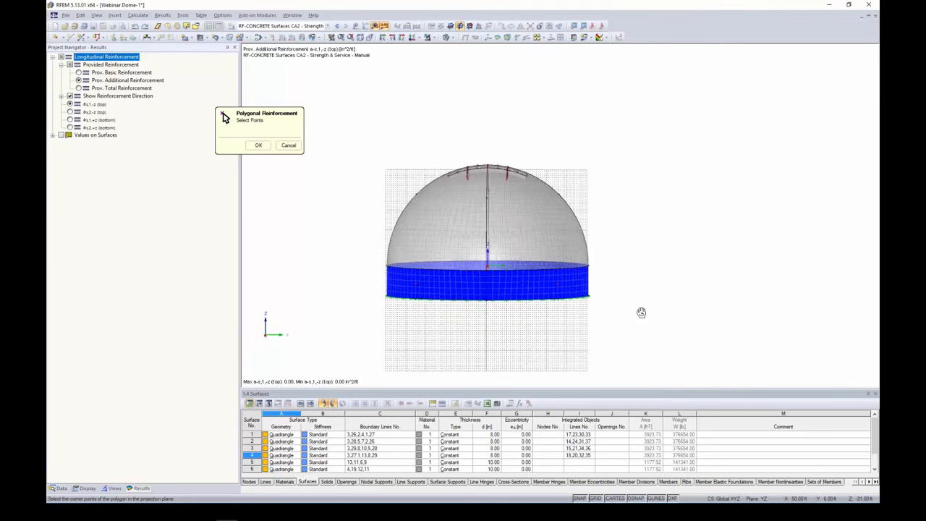
scroll(416, 297, "up", 2)
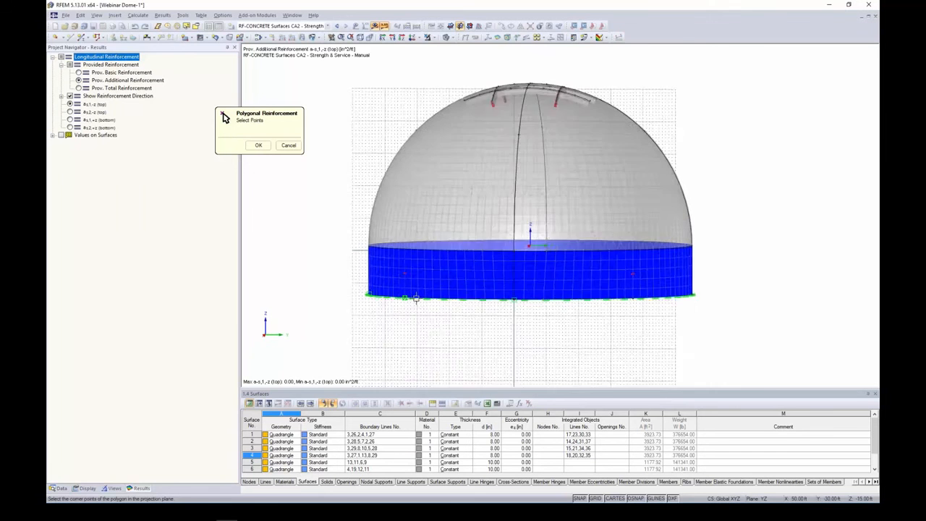
scroll(415, 297, "up", 2)
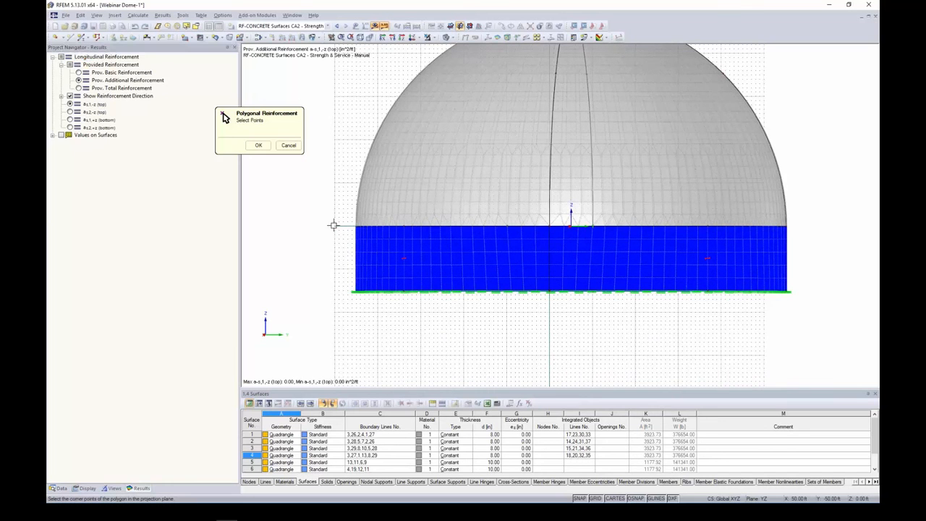
left_click(335, 277)
middle_click_drag(626, 288, 557, 260, "ctrl")
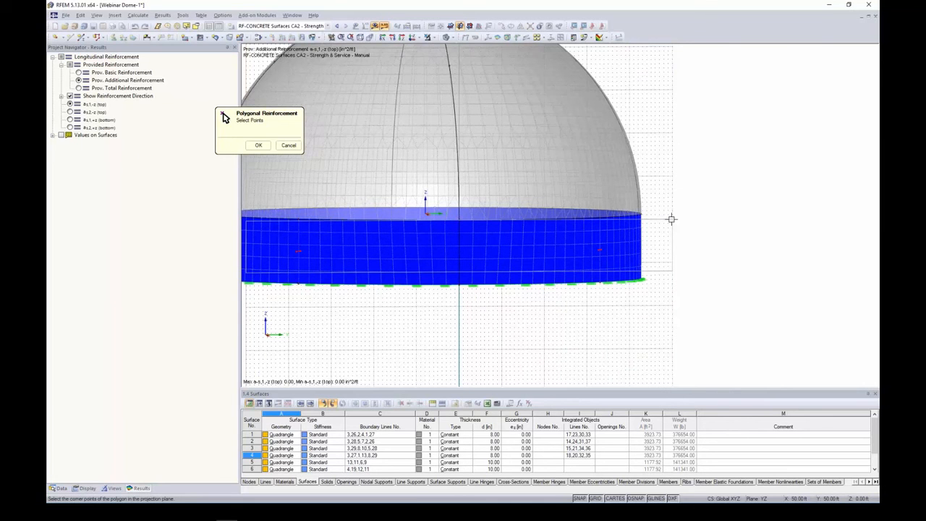
left_click(259, 145)
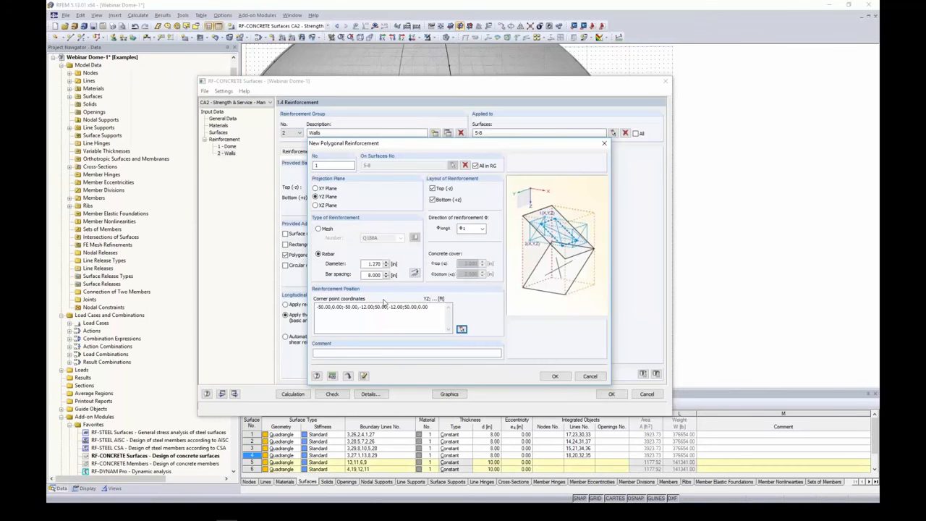
left_click(554, 376)
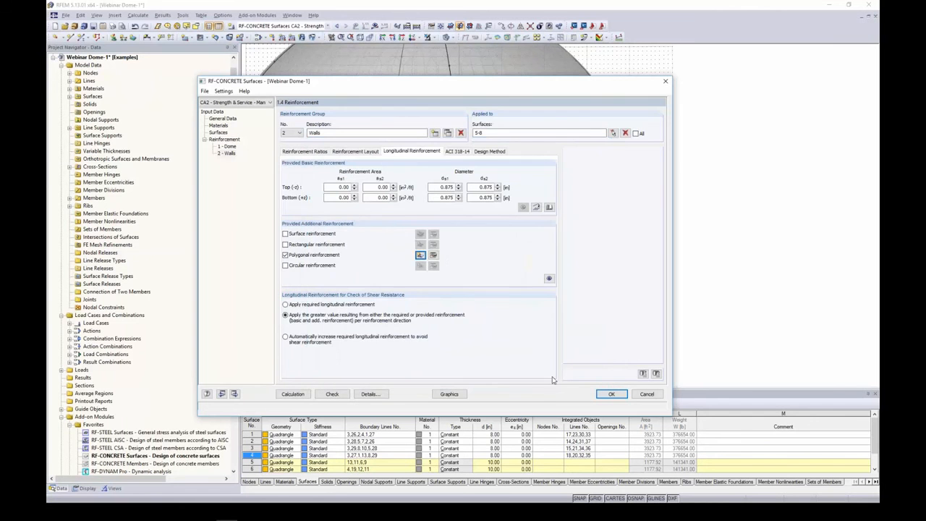
Add the same 1.27 in polygonal reinforcement for the upper wall zone in direction φ2 and check the list of polygonal reinforcements.
left_click(419, 256)
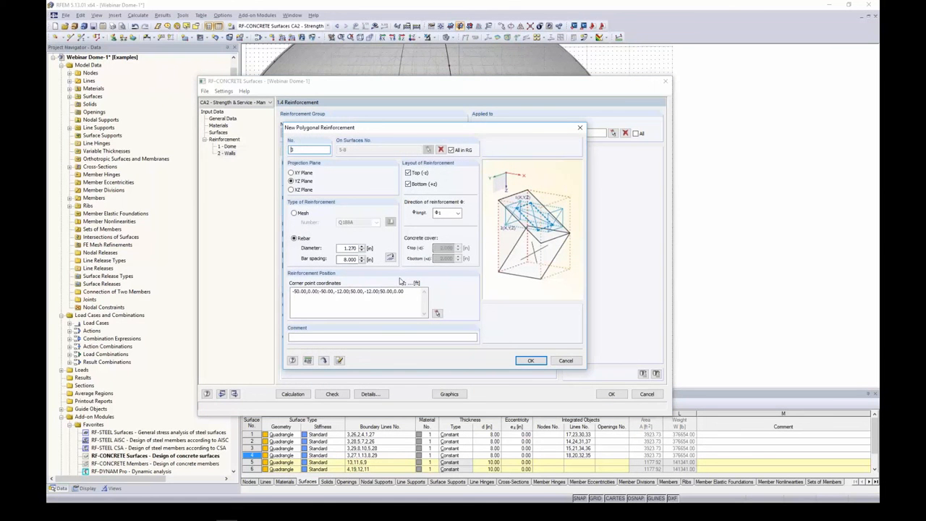
left_click(449, 213)
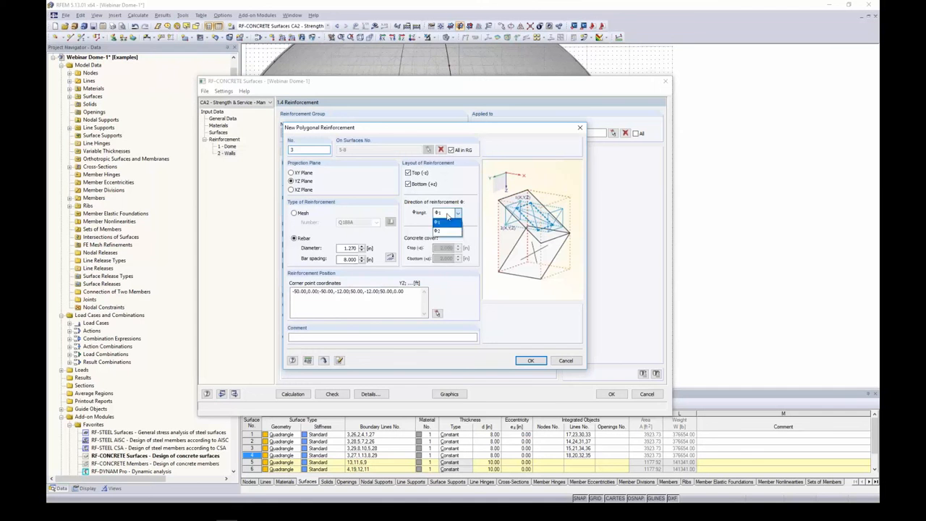
left_click(444, 233)
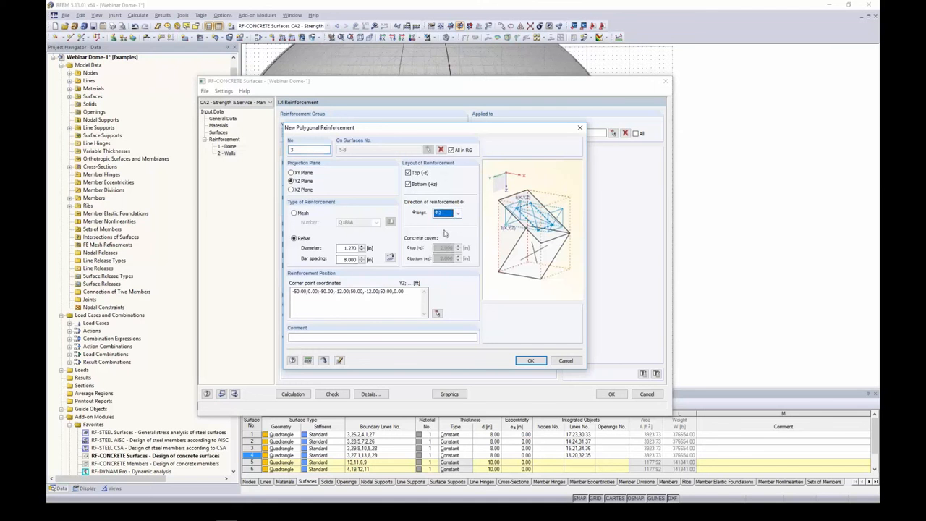
left_click(532, 360)
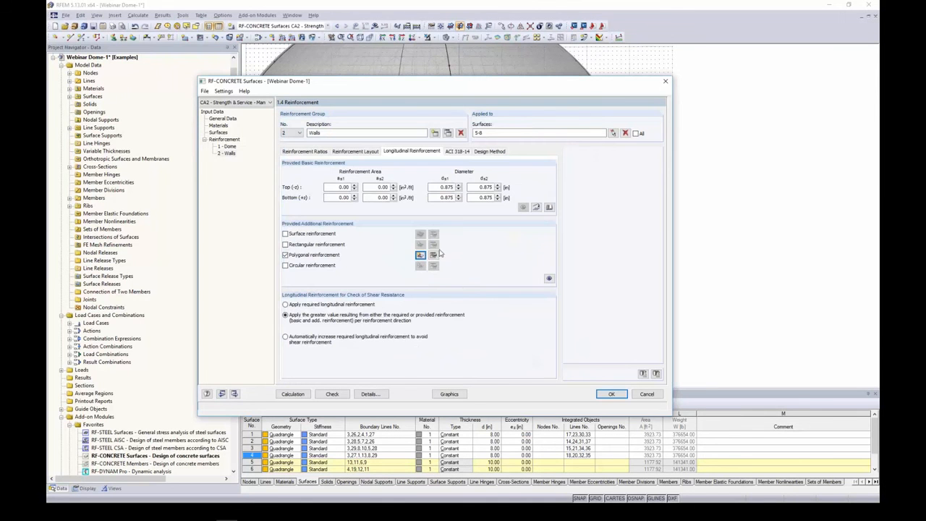
left_click(434, 254)
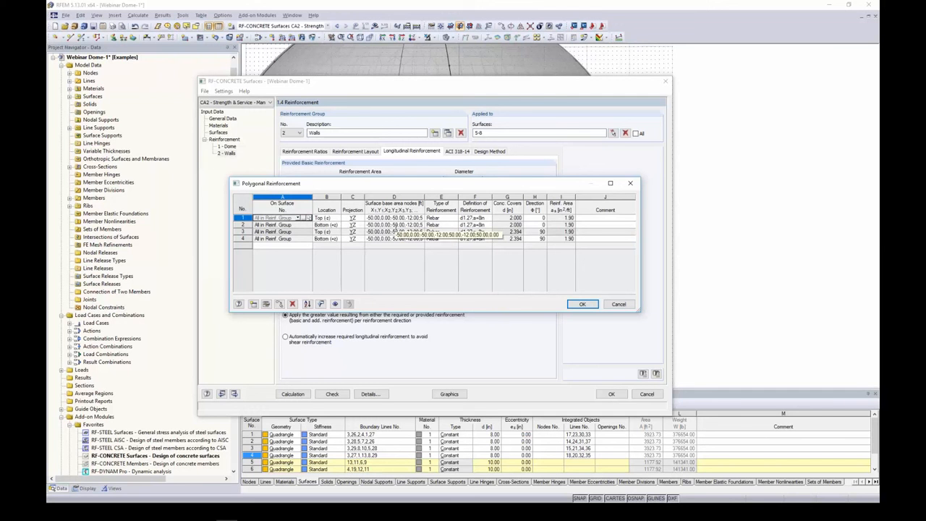
left_click(580, 305)
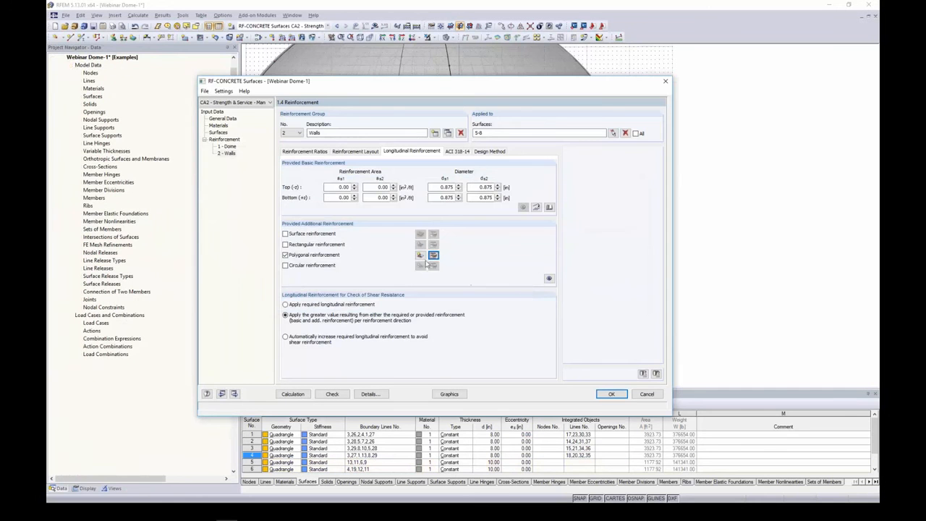
Start another polygonal reinforcement for the Walls group in direction φ1 with 1.128 in bars at 8 in spacing.
left_click(419, 255)
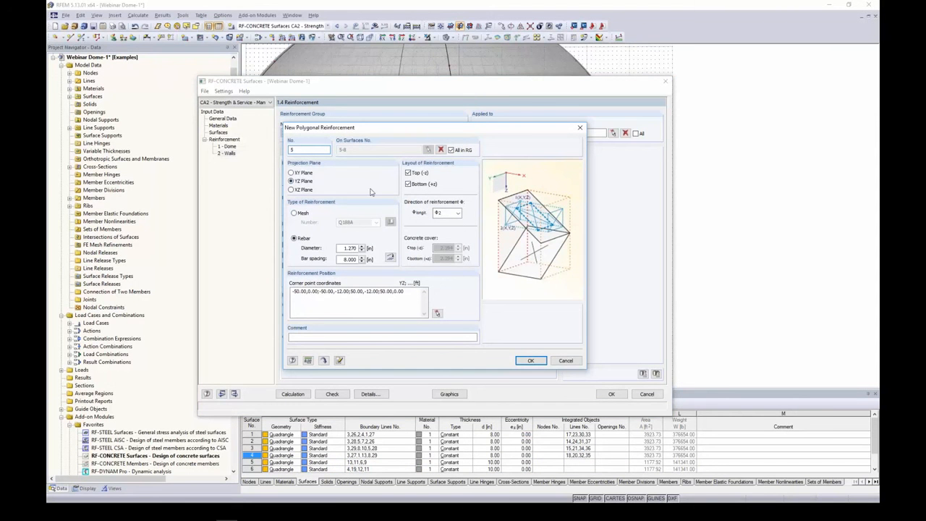
left_click(448, 214)
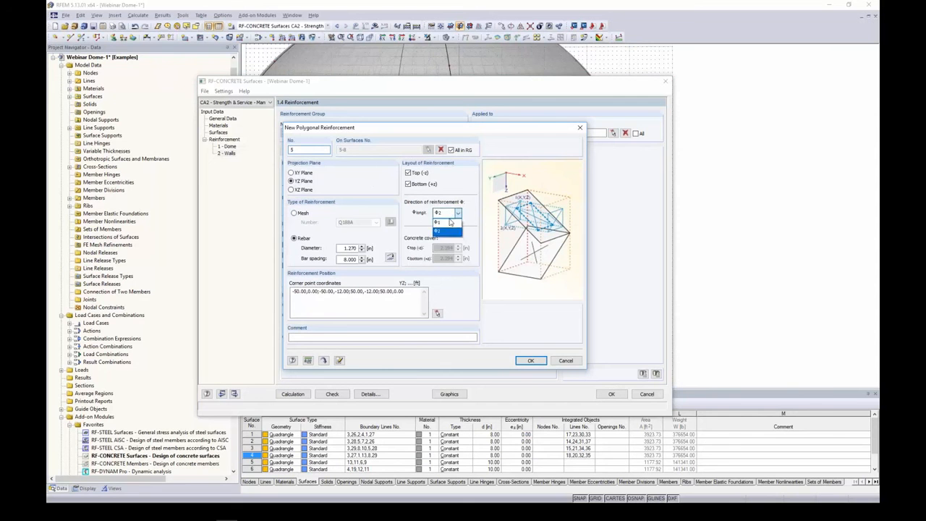
left_click(448, 226)
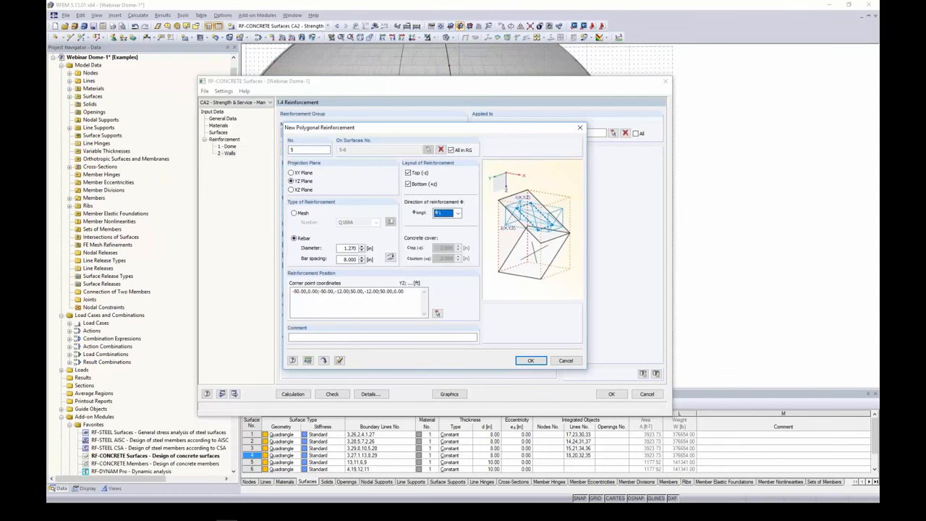
left_click_drag(342, 248, 401, 253)
type("128")
Replace its corner points with YZ points (-50, -15), (-50, -12), (50, -12) and (50, -15) ft picked around the walls' base strip.
left_click_drag(406, 293, 281, 292)
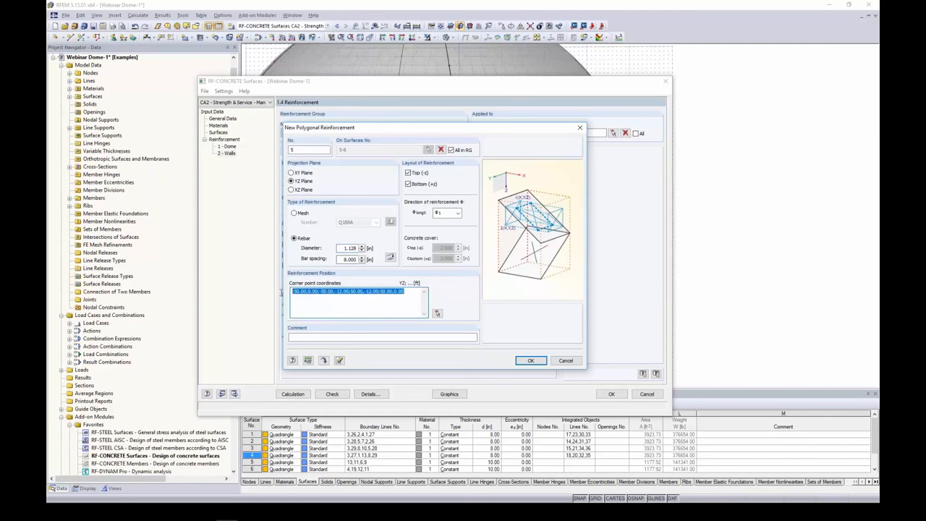
key("Delete")
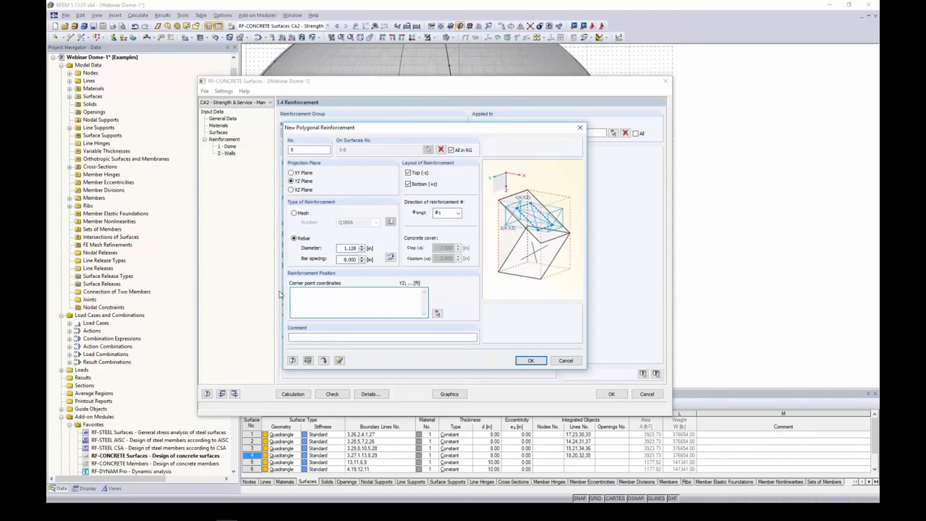
left_click(436, 313)
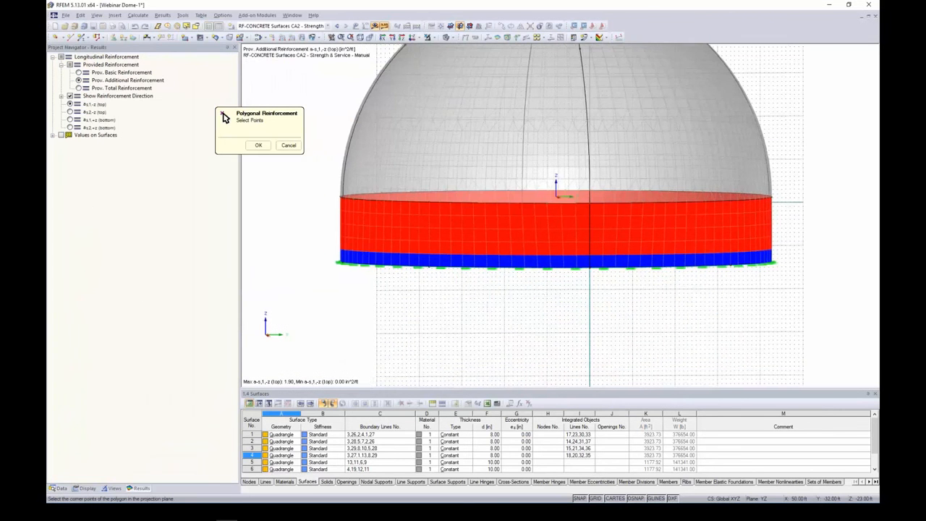
scroll(325, 273, "up", 2)
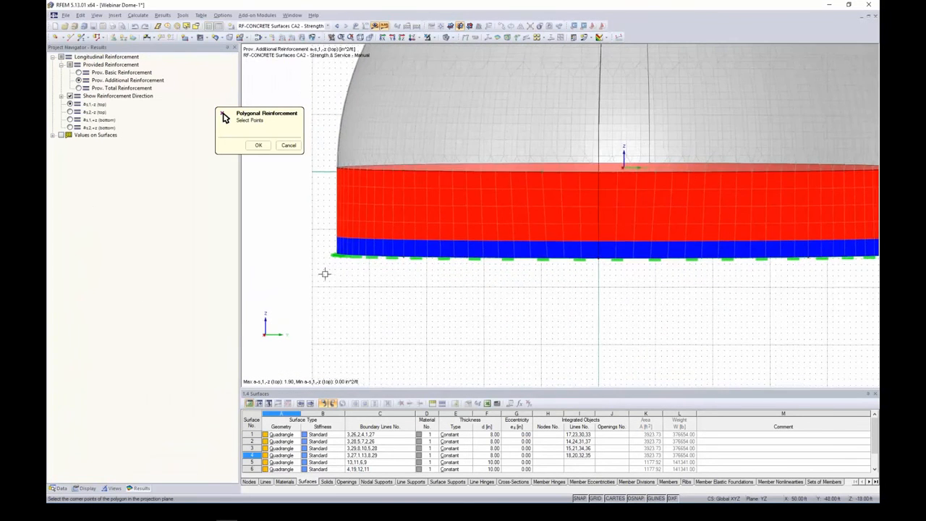
middle_click_drag(324, 273, 328, 271, "ctrl")
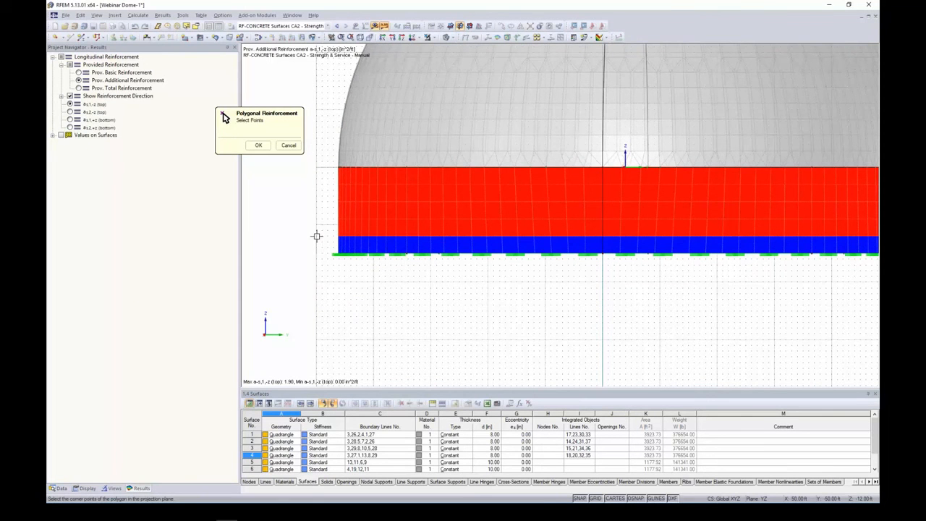
left_click(316, 236)
middle_click_drag(671, 217, 439, 207)
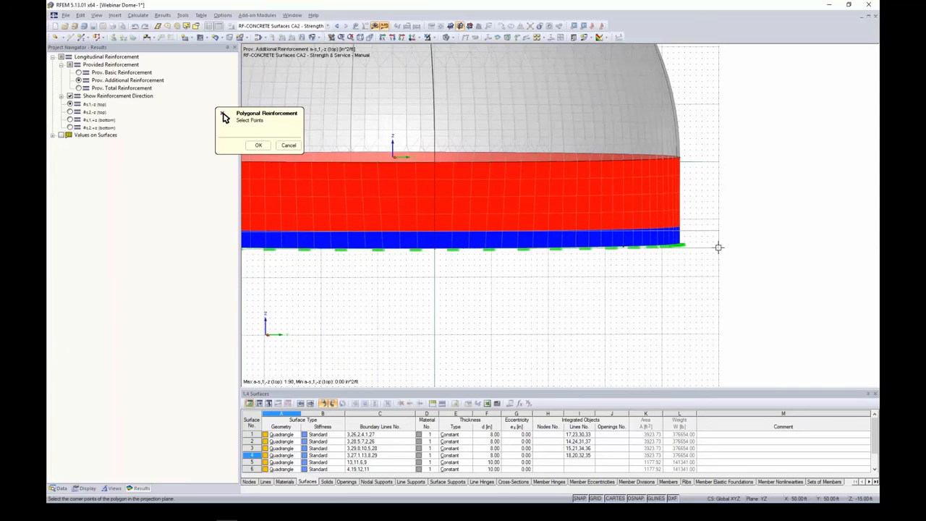
left_click(258, 145)
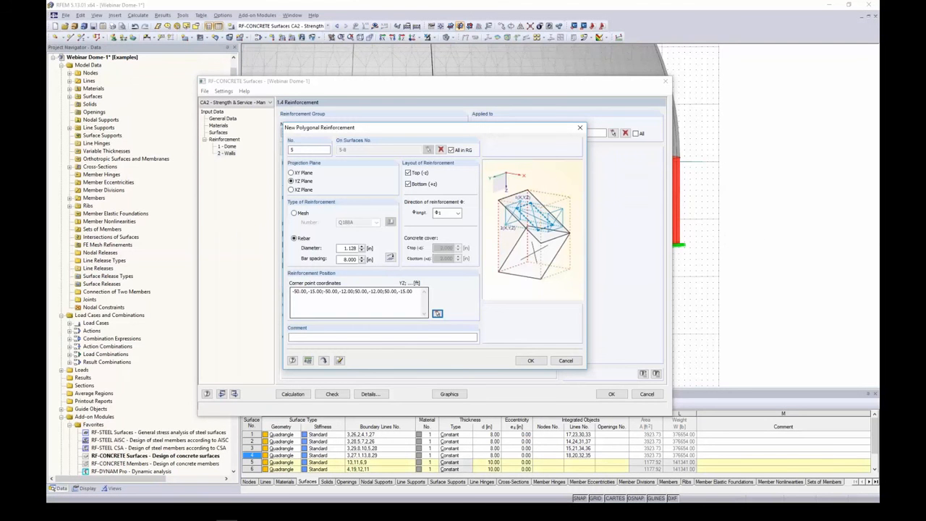
left_click(530, 360)
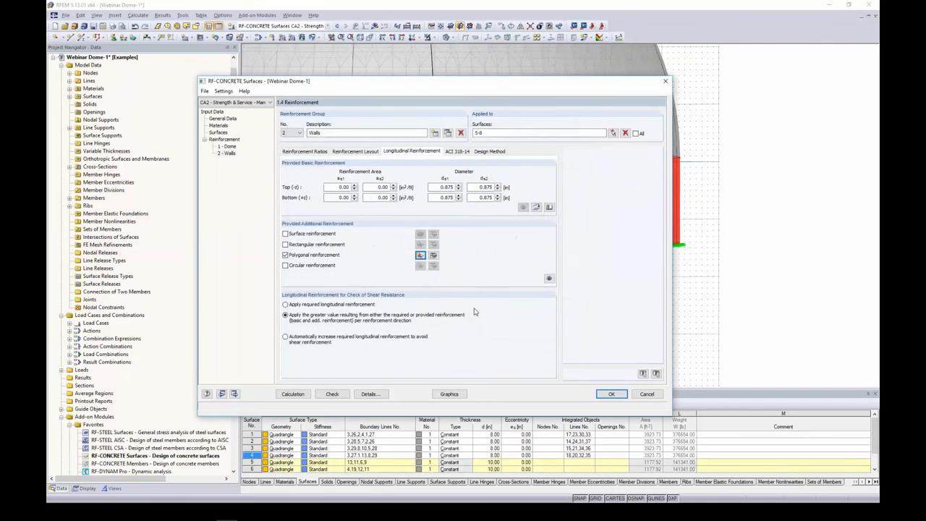
Add the same 1.128 in base-strip reinforcement in direction φ2, and check all polygonal reinforcements in the list and on the model.
left_click(420, 256)
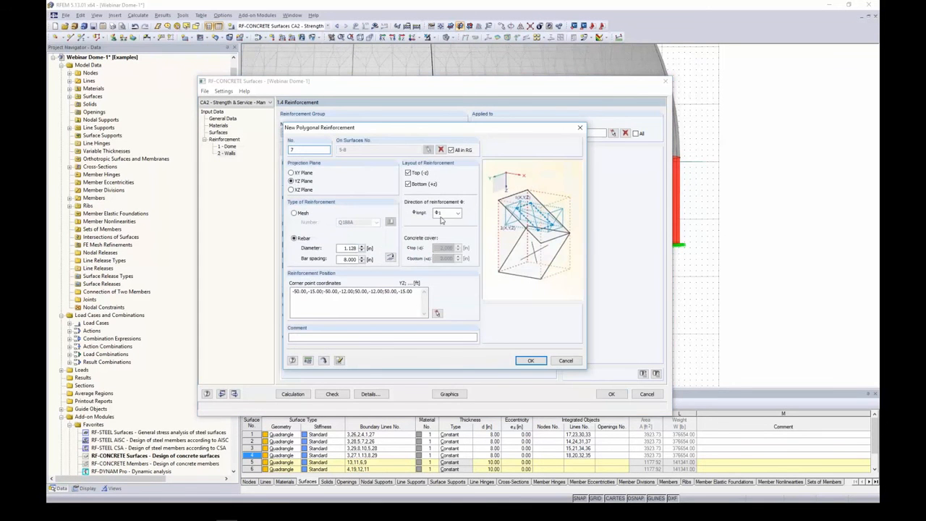
left_click(446, 213)
left_click(447, 230)
left_click(530, 360)
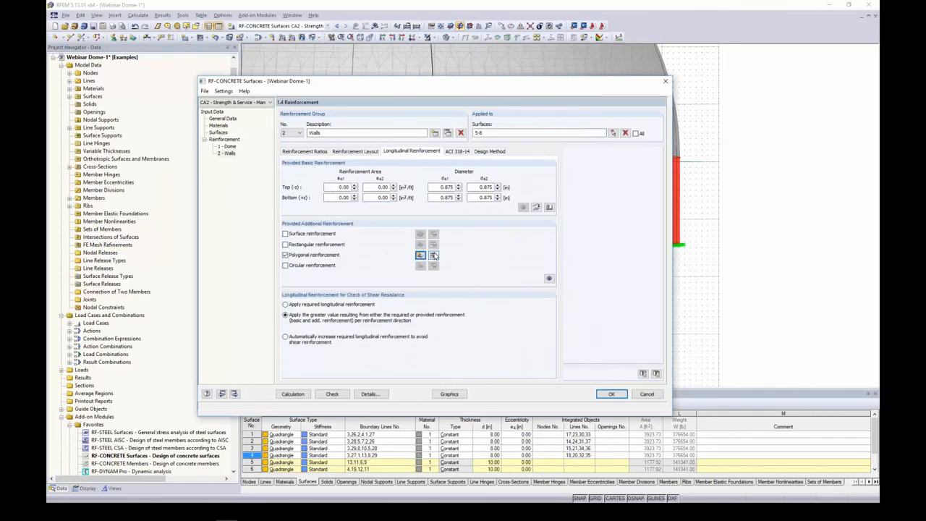
left_click(434, 255)
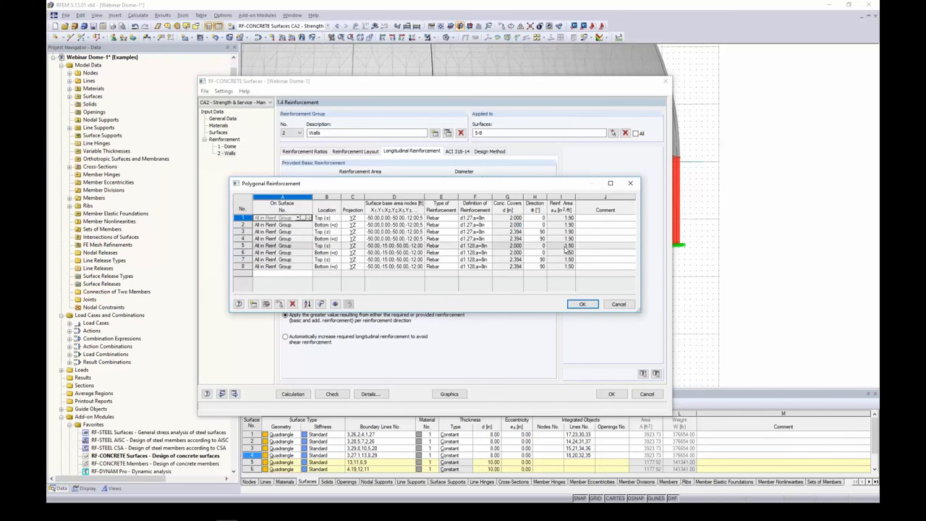
left_click(335, 304)
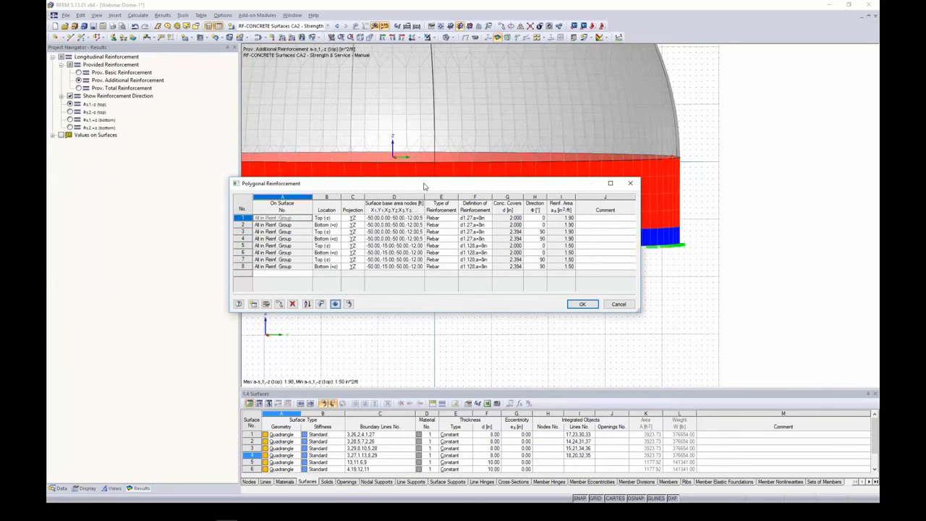
Check the polygonal reinforcement zones around the model's walls, then accept the reinforcement list and close the concrete design module.
left_click_drag(426, 186, 277, 159)
scroll(590, 246, "down", 2)
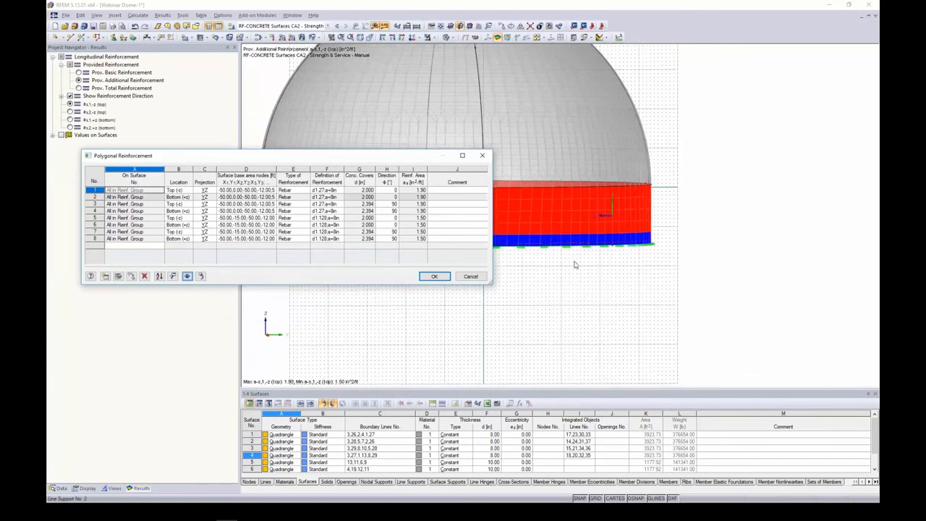
middle_click_drag(575, 263, 656, 279)
left_click_drag(430, 159, 376, 146)
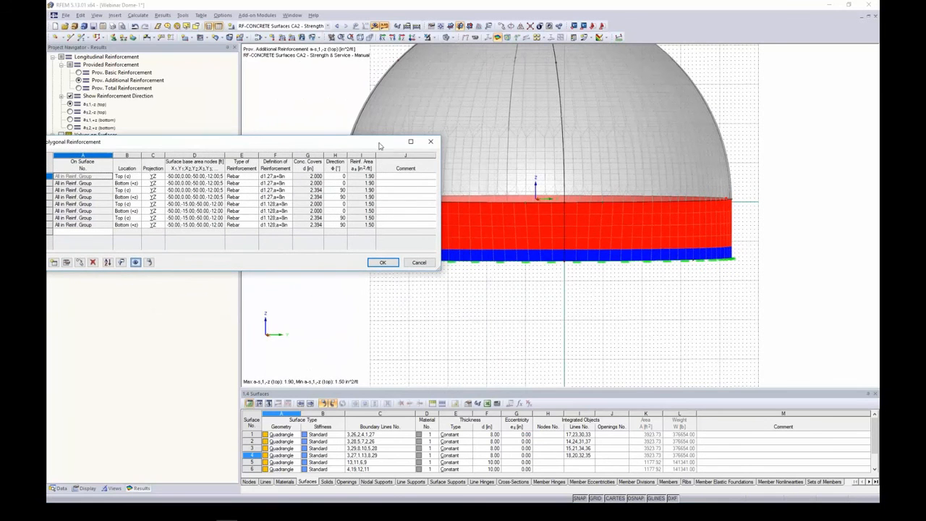
left_click(573, 37)
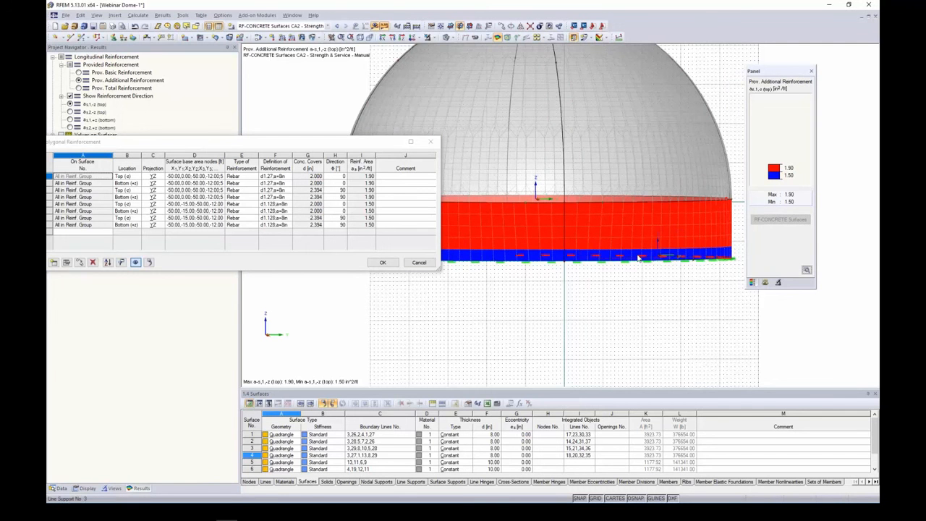
middle_click_drag(595, 294, 584, 334, "ctrl")
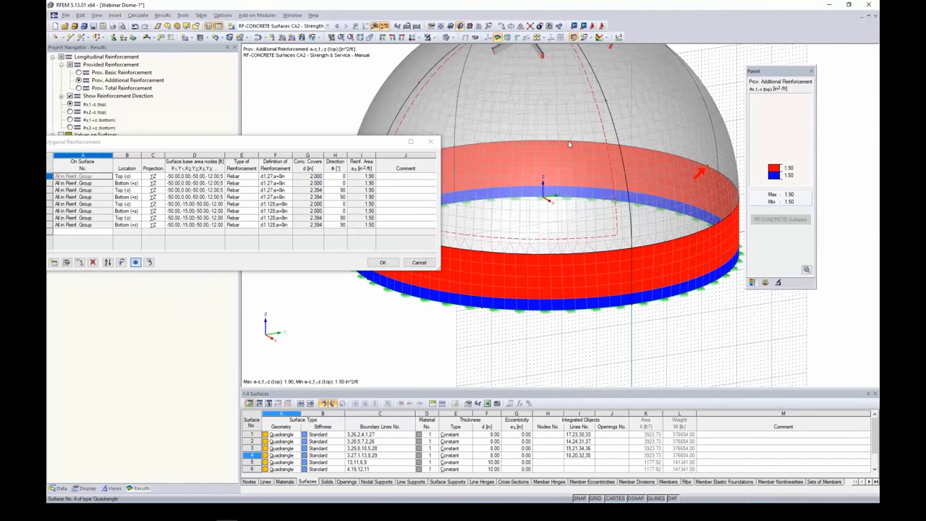
left_click(383, 262)
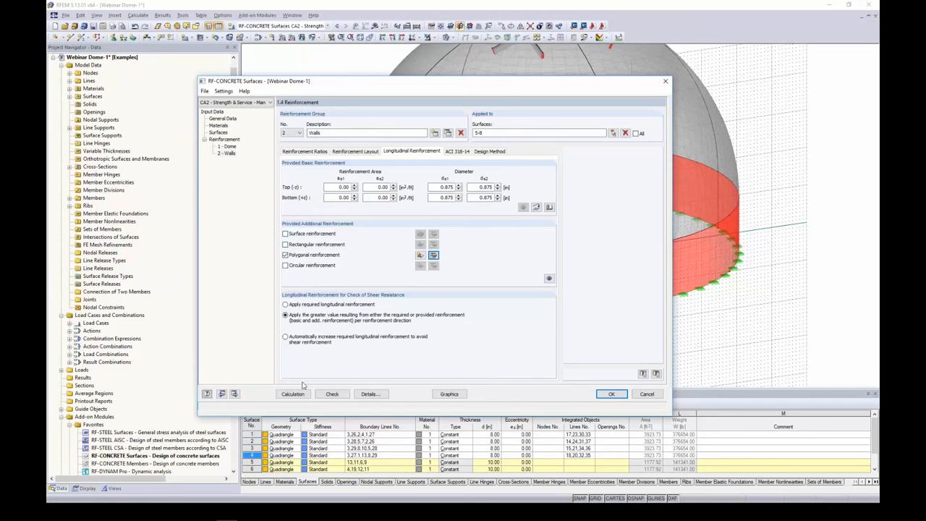
left_click(611, 393)
Switch to the Webinar Tank 3 model and review the required reinforcement by surface for case CA3, Strength & Service - Manual.
left_click(293, 15)
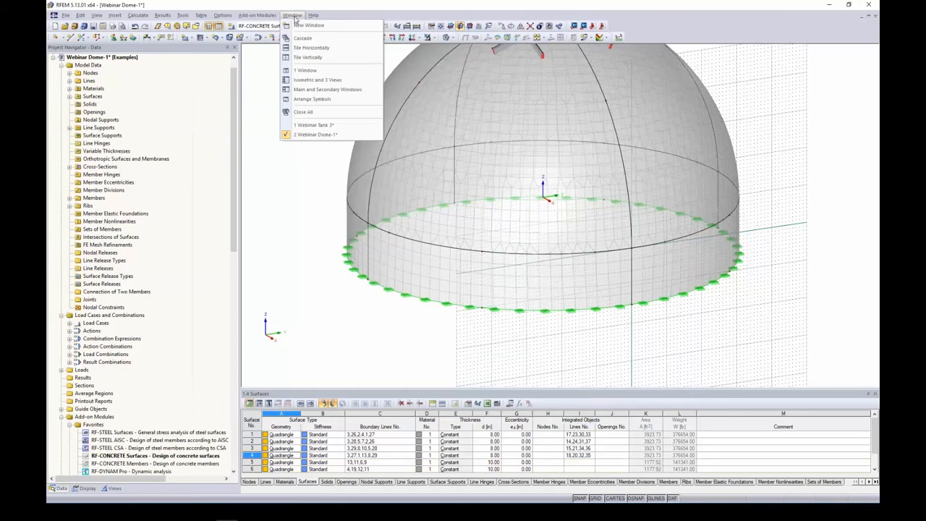
left_click(311, 126)
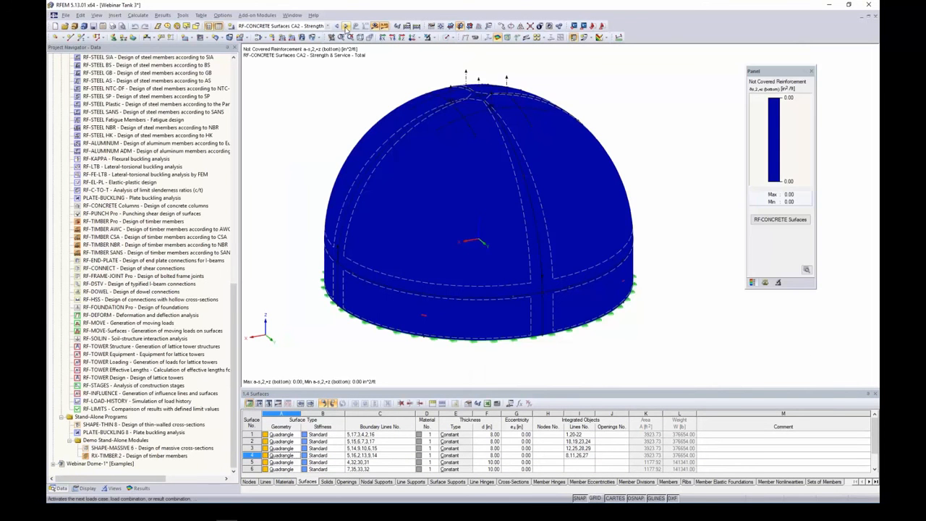
left_click(764, 219)
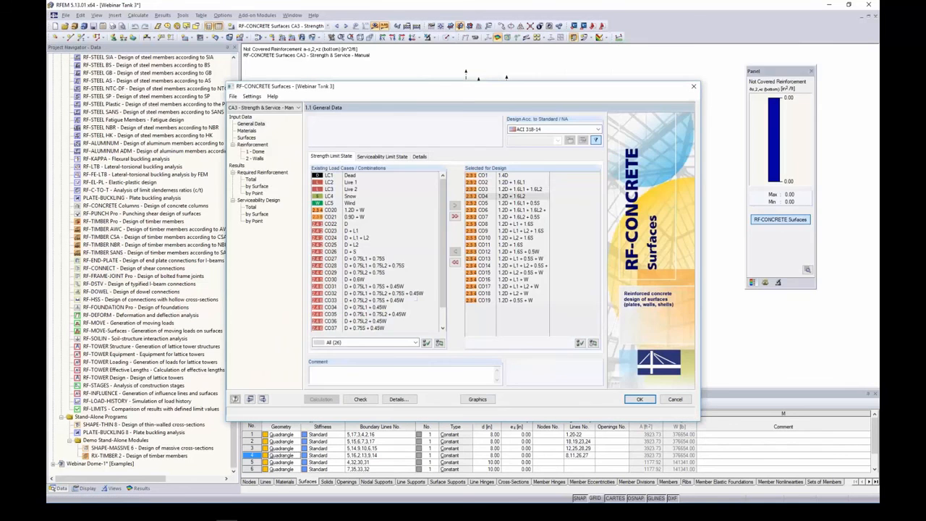
left_click(262, 187)
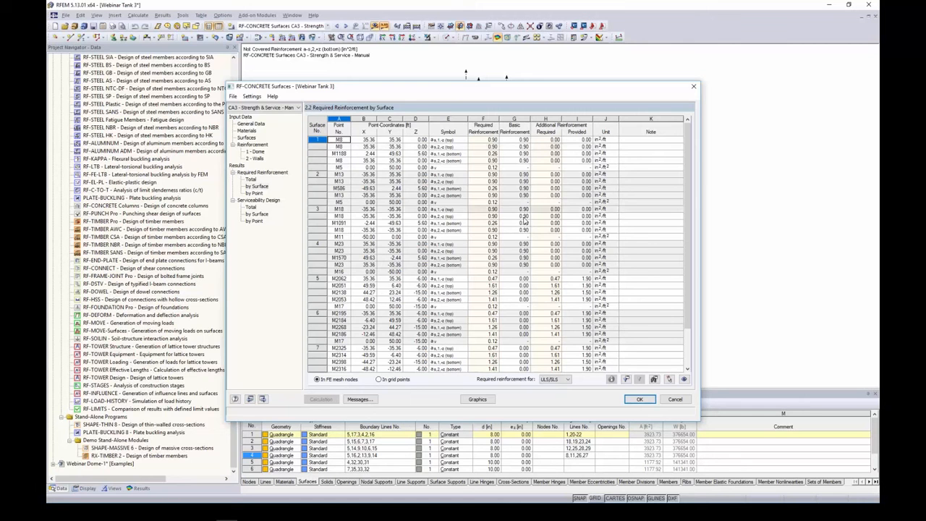
Show the provided basic and the provided additional reinforcement graphically on the tank's dome and walls.
left_click(480, 400)
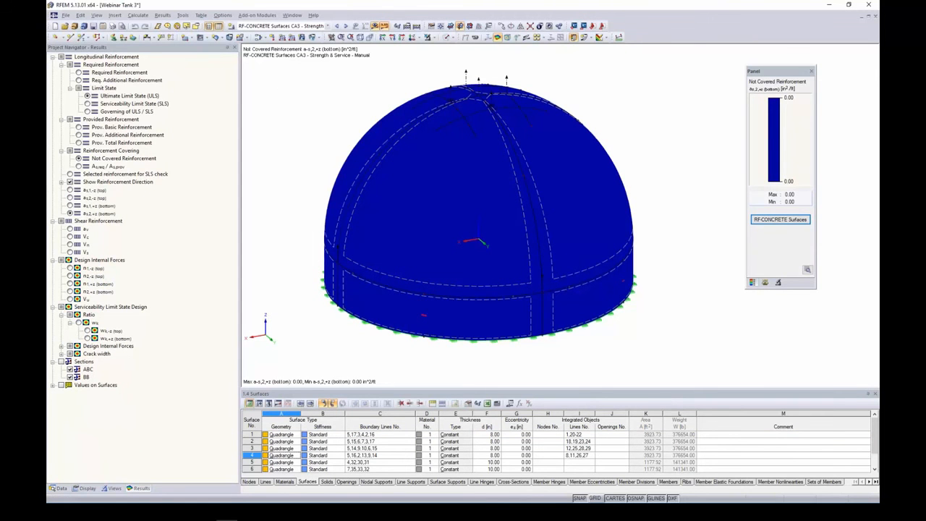
left_click(78, 72)
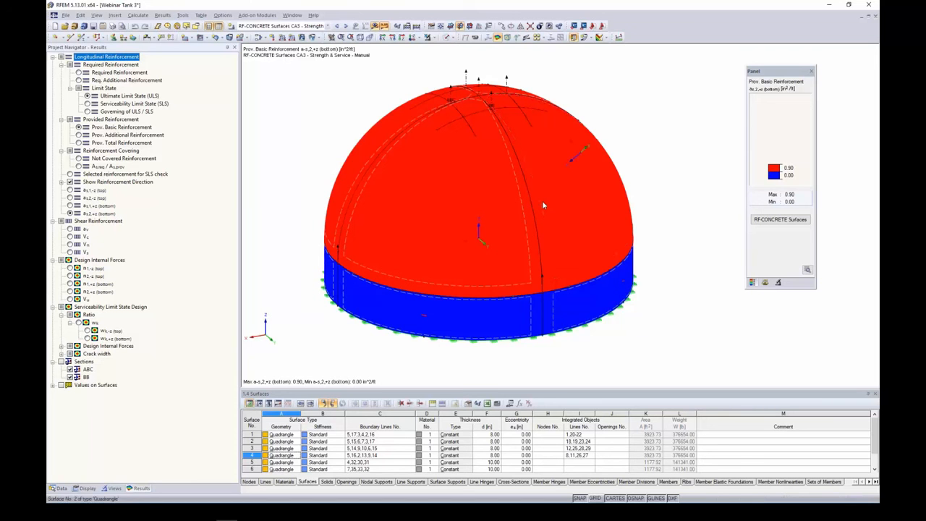
left_click(79, 134)
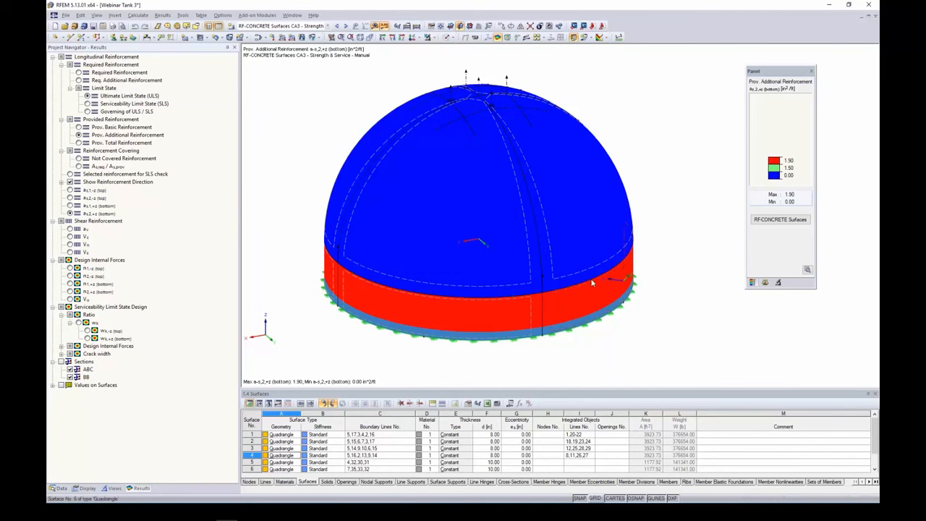
middle_click_drag(534, 302, 547, 287, "ctrl")
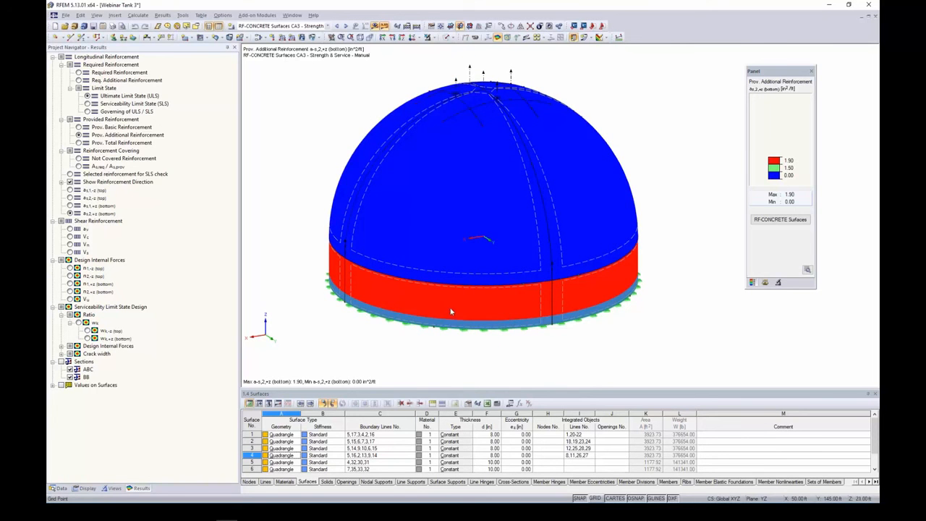
Display the provided total and the not covered reinforcement, checking directions a-s,1,-z (top) and a-s,2,+z (bottom).
left_click(79, 143)
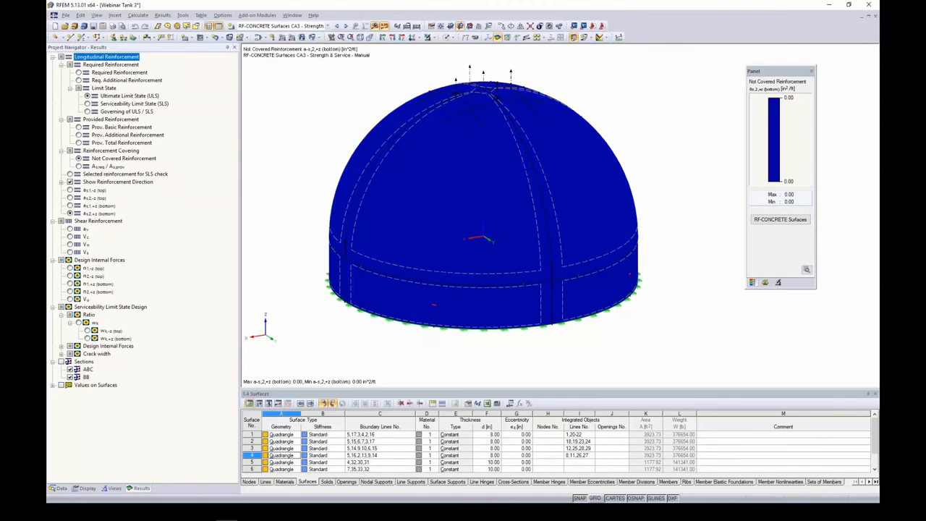
left_click(70, 190)
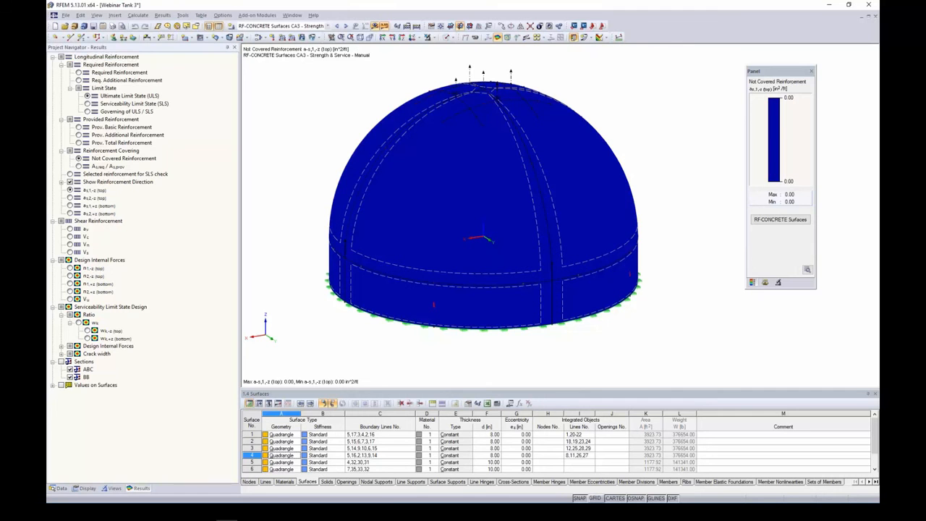
left_click(70, 214)
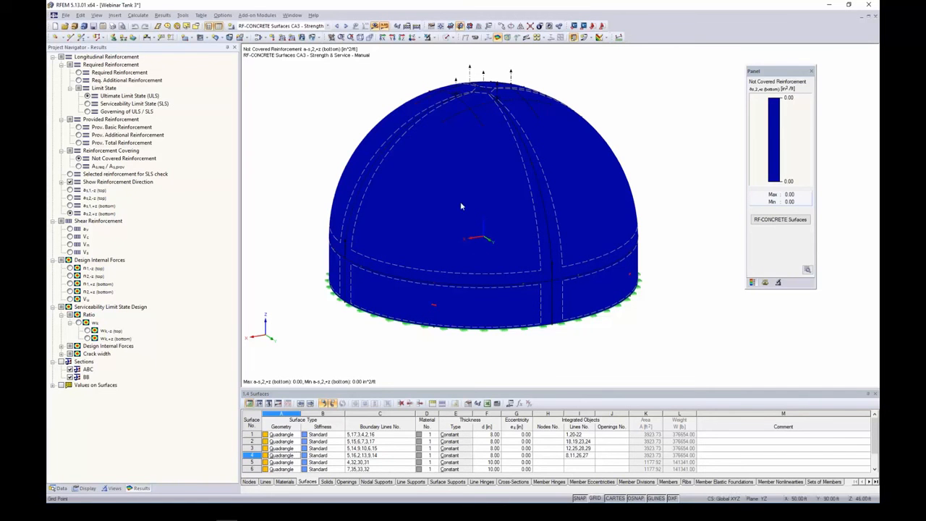
Review the serviceability design by surface with its crack width details, and display the crack width ratio w-k on the model.
left_click(780, 219)
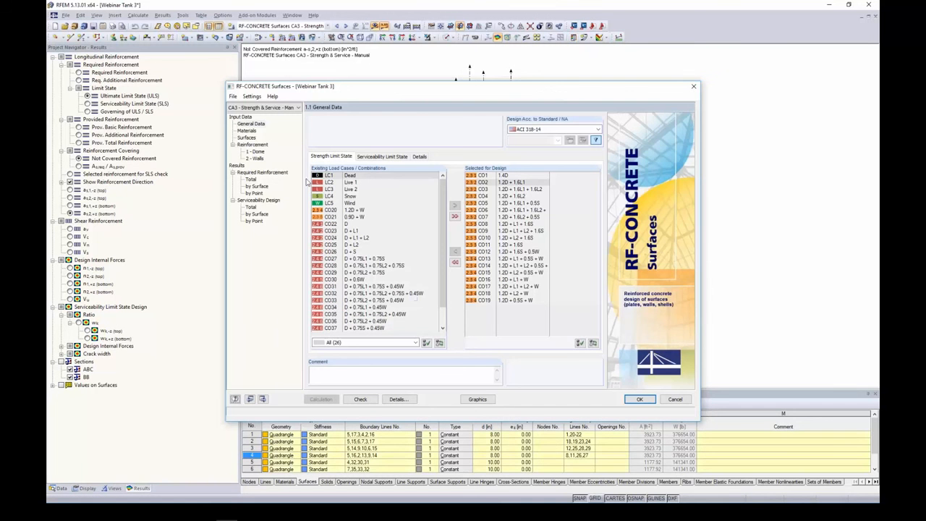
left_click(255, 214)
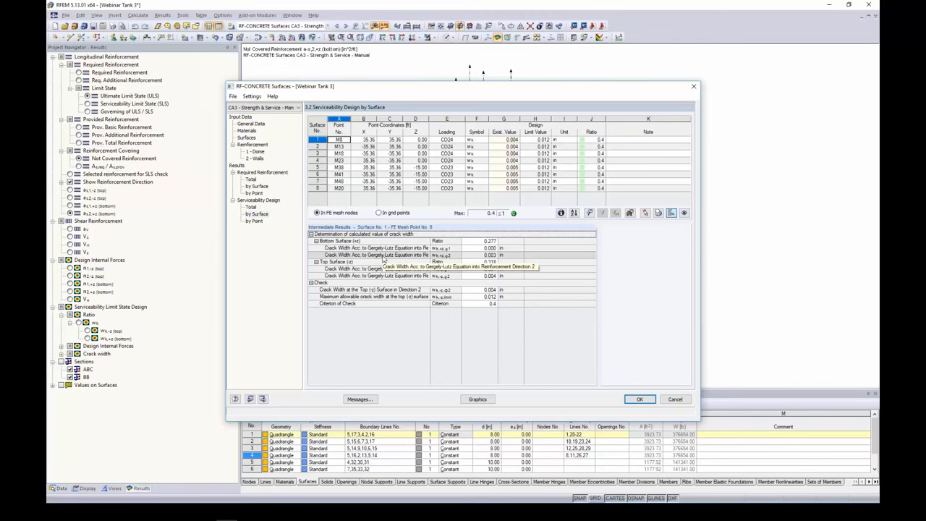
left_click(477, 398)
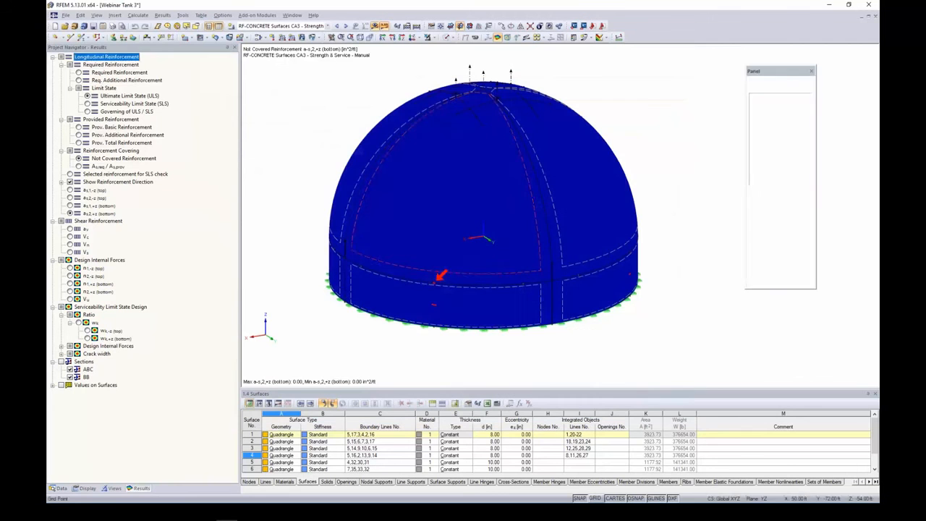
left_click(85, 323)
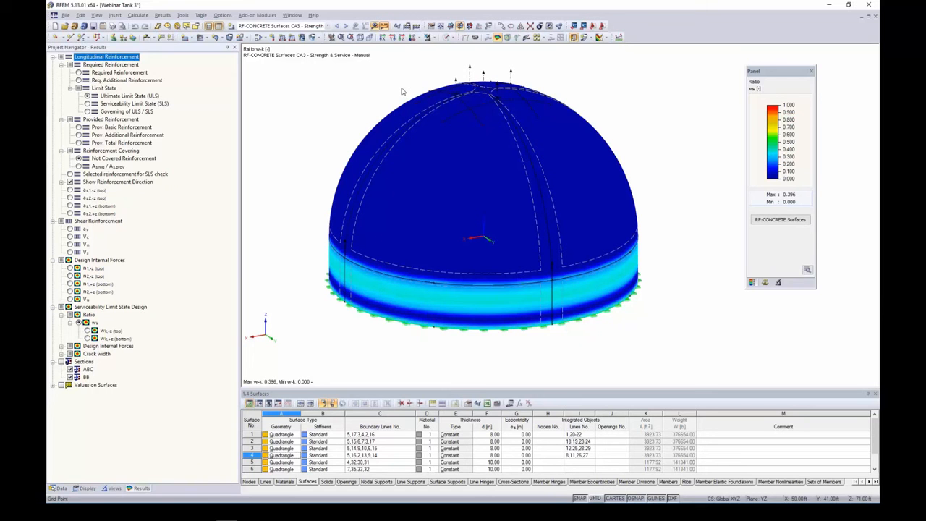
Return to the Webinar Dome-1 model and open the RF-CONCRETE Surfaces add-on module.
left_click(293, 15)
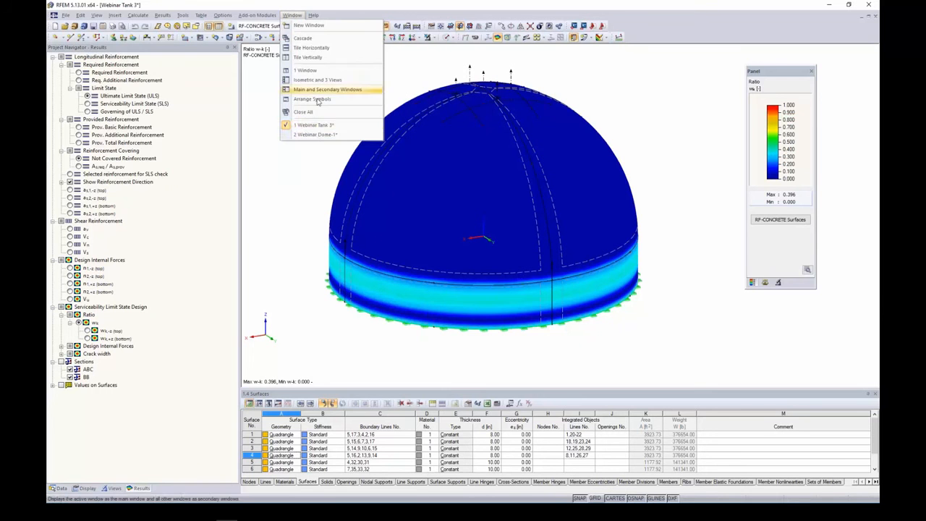
left_click(316, 134)
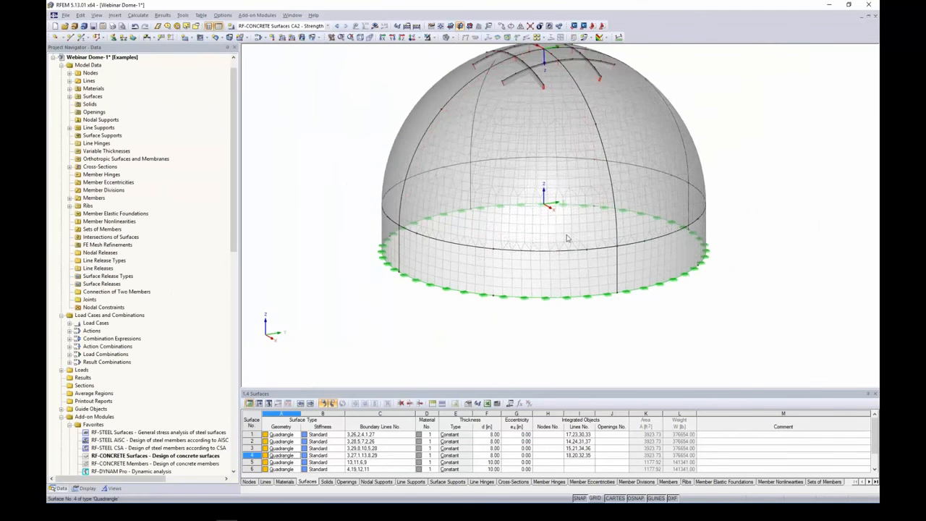
middle_click_drag(568, 238, 505, 262)
double_click(155, 455)
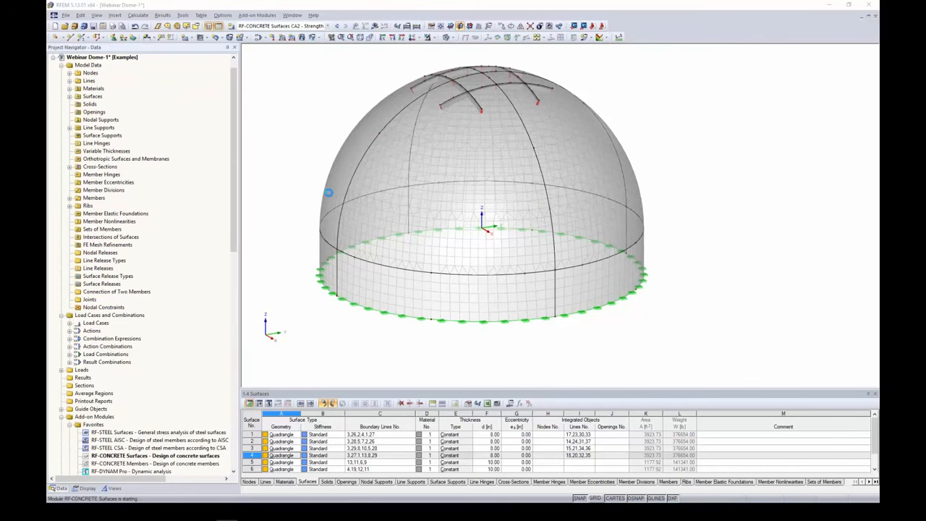
Copy case CA2, Strength & Service - Manual, to a new case no. 3 described as Deflection.
left_click(233, 97)
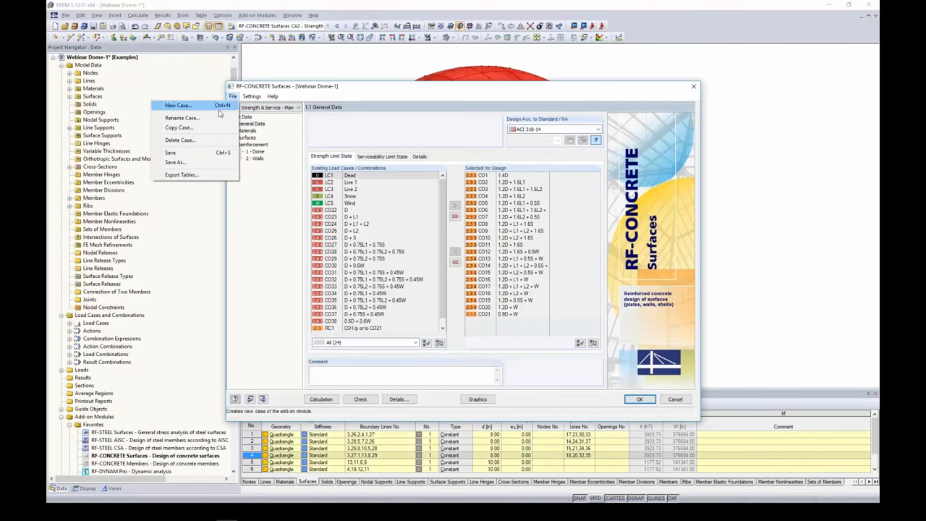
left_click(208, 129)
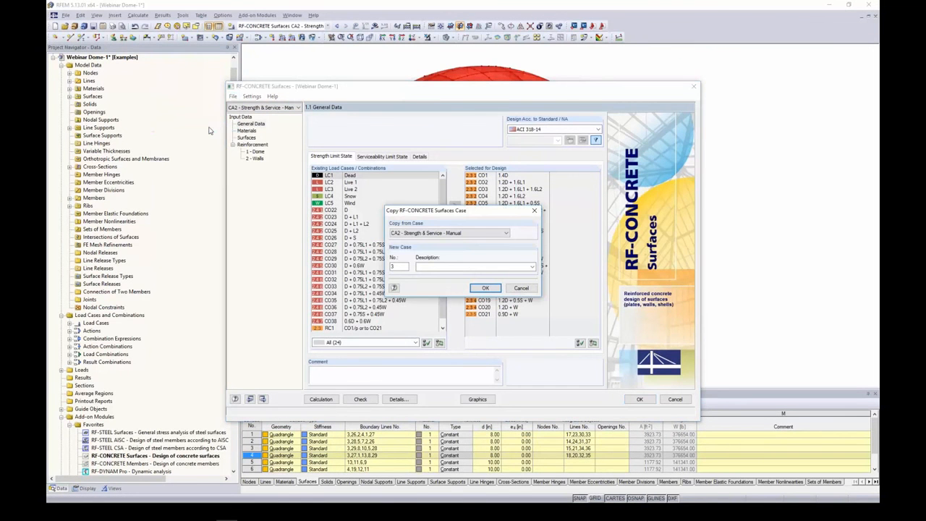
left_click(437, 266)
type("Deflection")
left_click(485, 288)
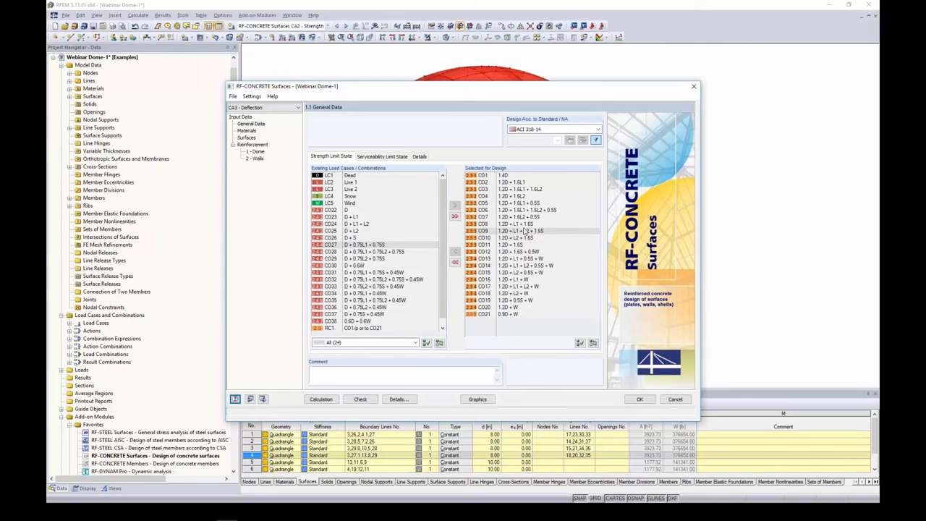
Enable deflection design with RF-CONCRETE Deflect in the analytical serviceability settings, considering long-term deflection over 60 months and tension stiffening.
left_click(384, 156)
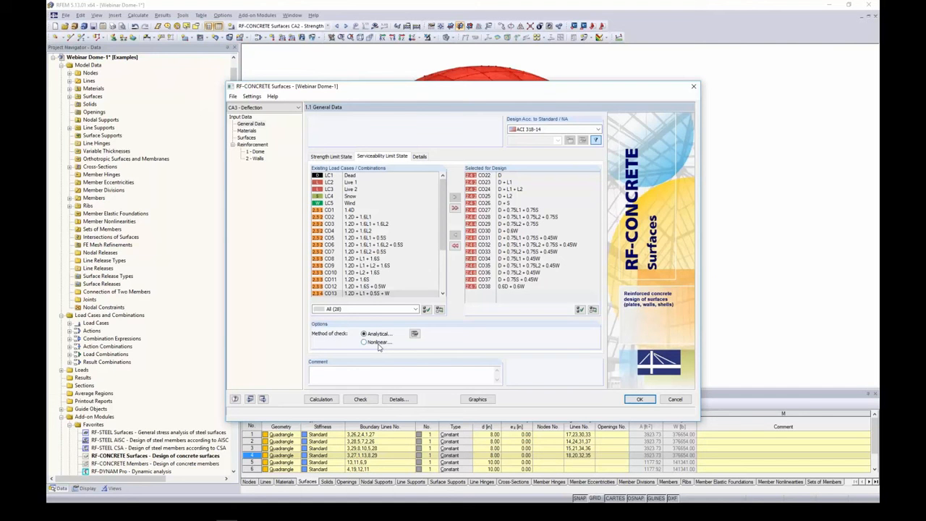
left_click(415, 334)
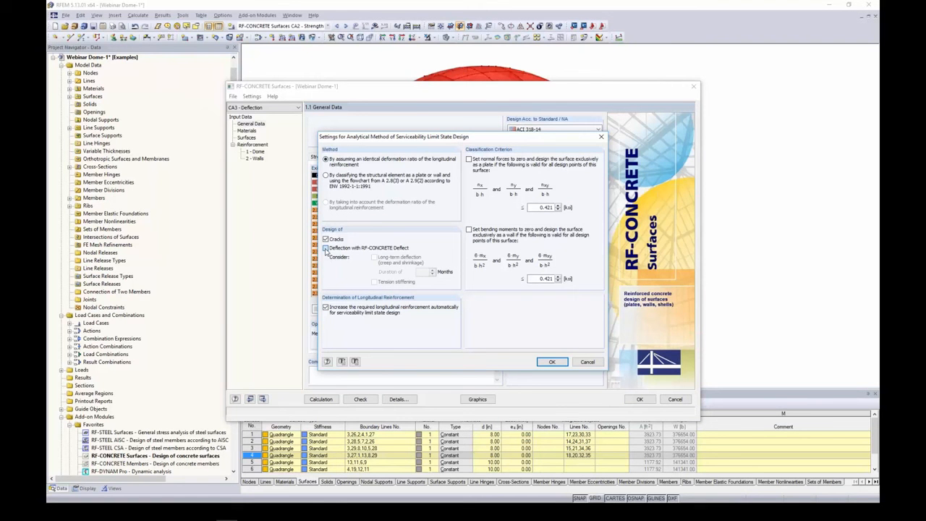
left_click(325, 249)
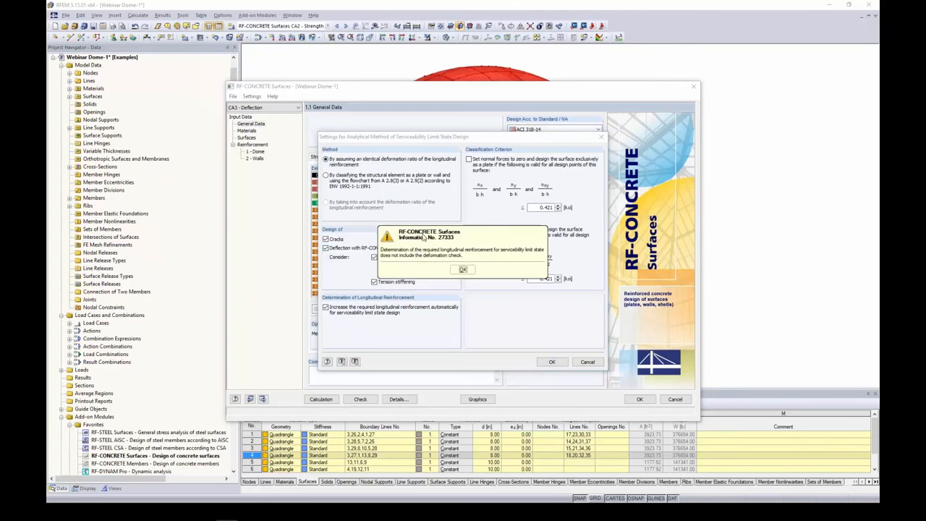
left_click_drag(424, 238, 449, 193)
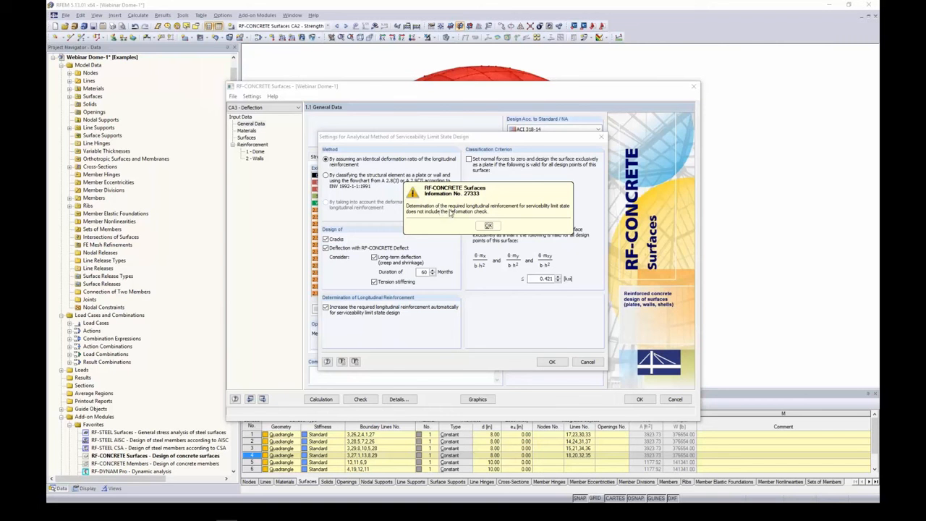
left_click(487, 226)
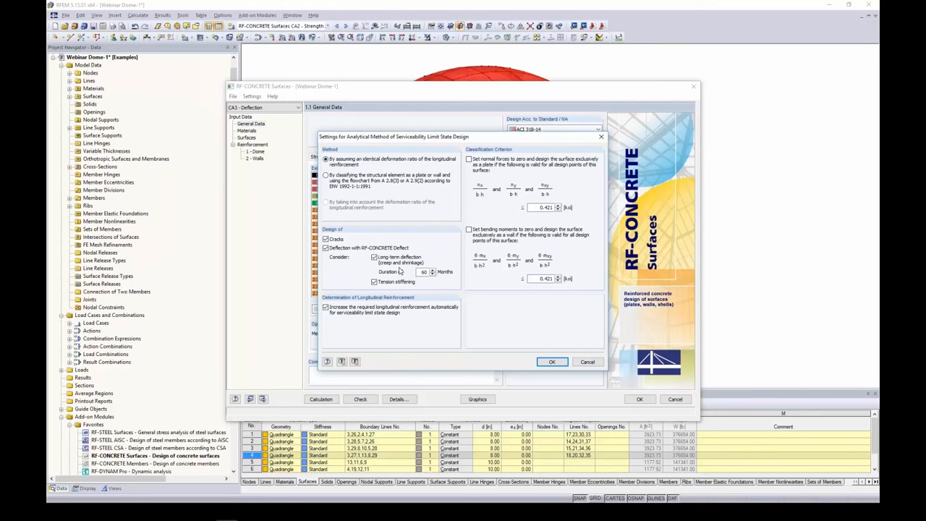
double_click(423, 272)
left_click(424, 272)
left_click(373, 282)
left_click(375, 282)
left_click(552, 361)
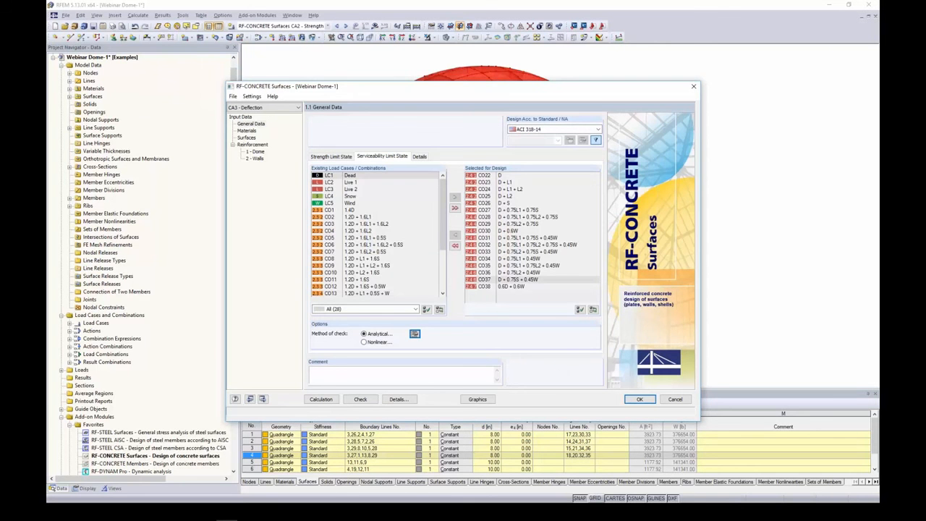
Open the deformation analysis criteria for surfaces 1-8 in the Deflection case.
left_click(247, 137)
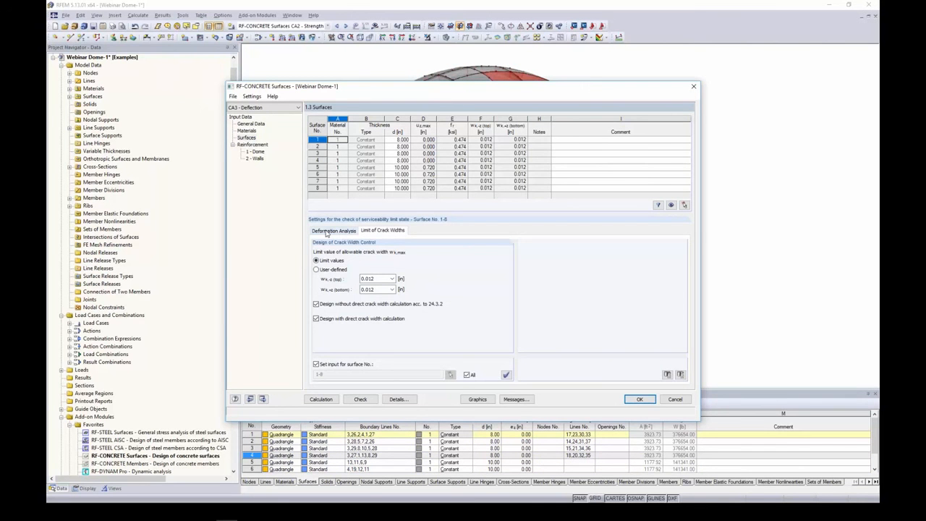
left_click(326, 232)
left_click(373, 235)
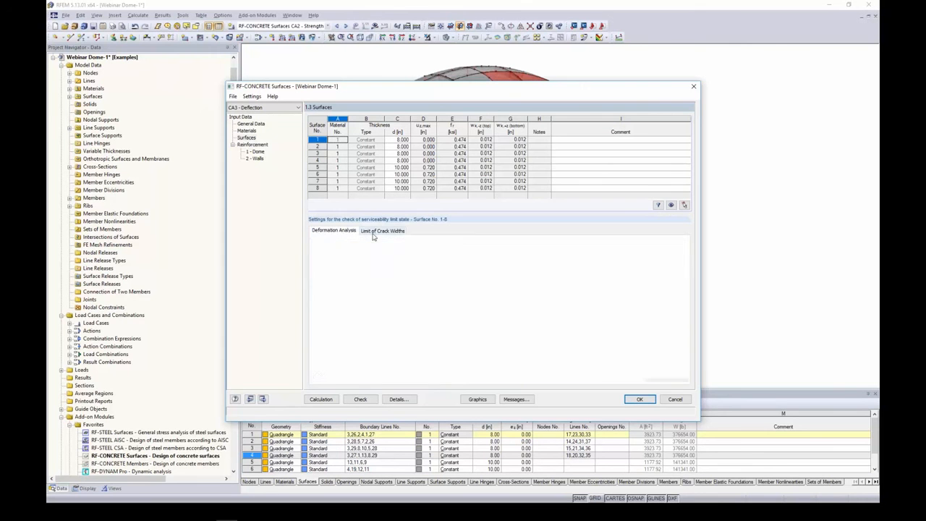
left_click(334, 231)
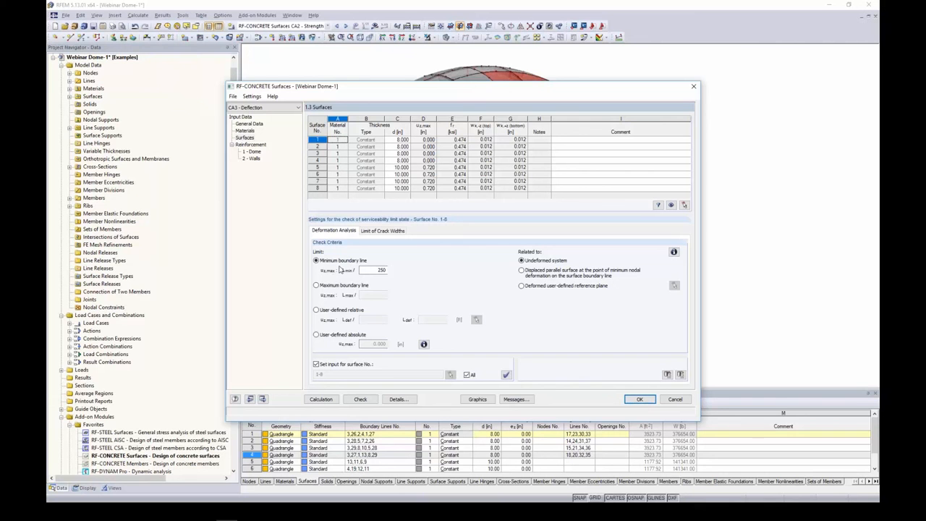
Try the maximum boundary line and user-defined relative deflection limits, and view the definition of the reference boundary lines.
left_click(317, 287)
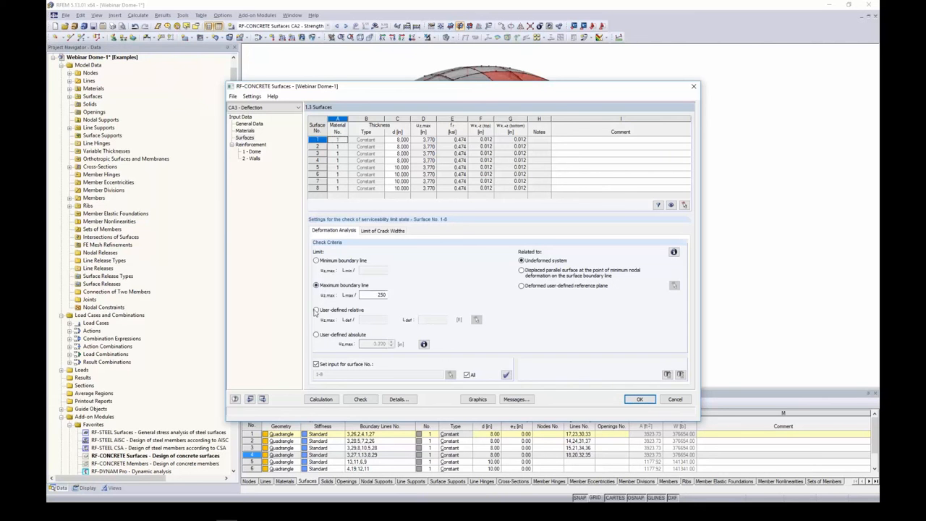
left_click(316, 310)
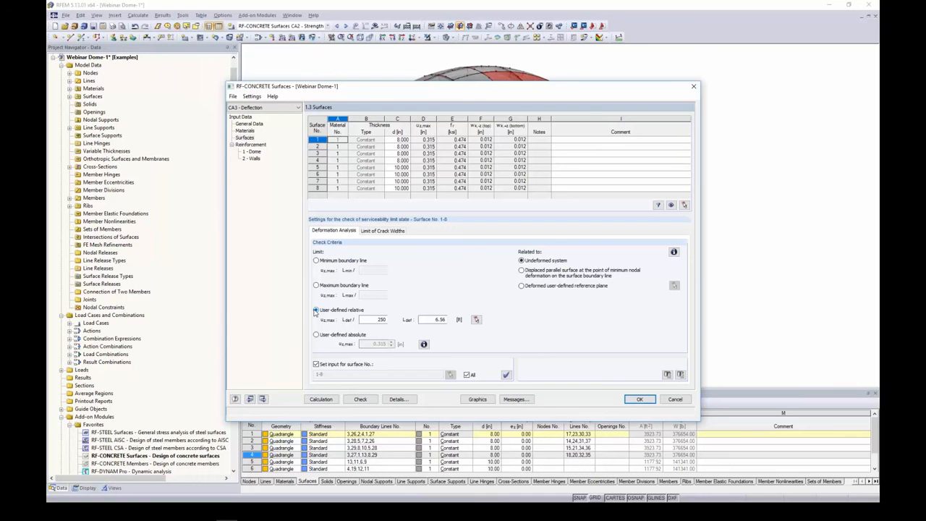
left_click(369, 319)
left_click(424, 344)
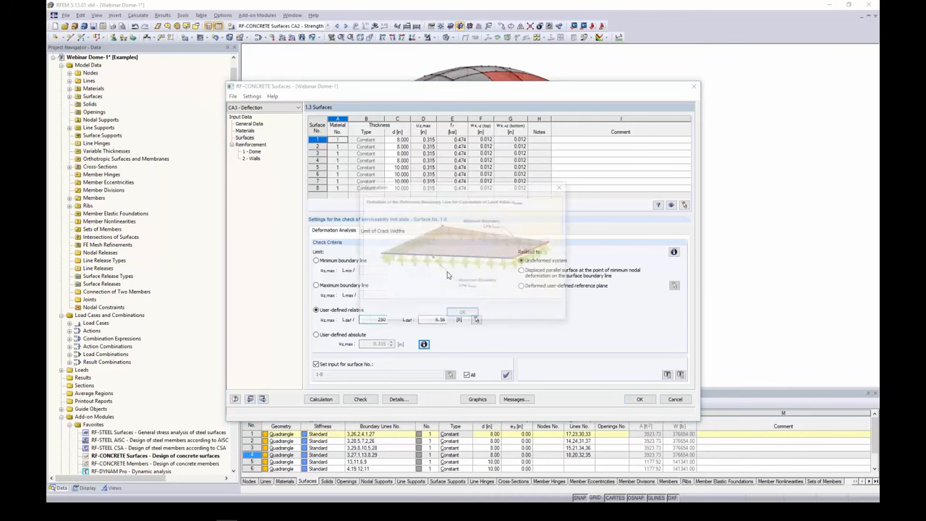
left_click_drag(455, 190, 494, 182)
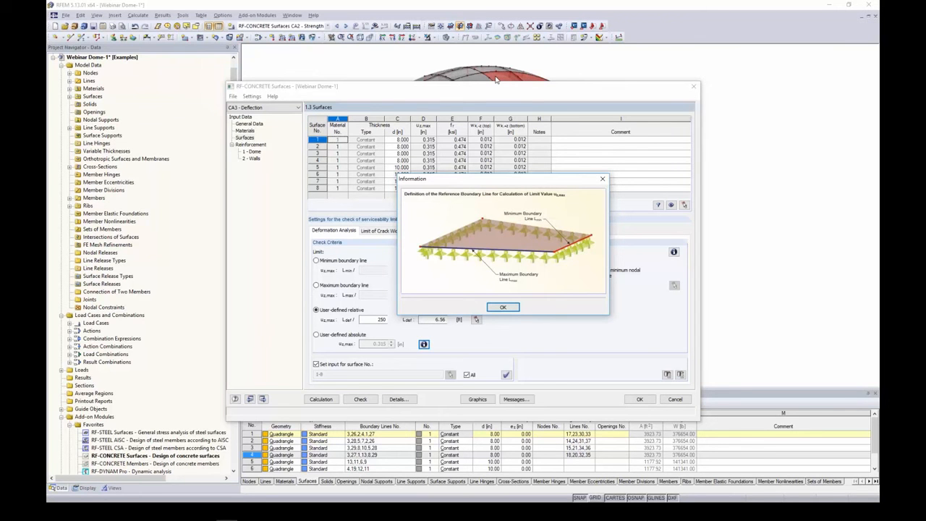
left_click(603, 180)
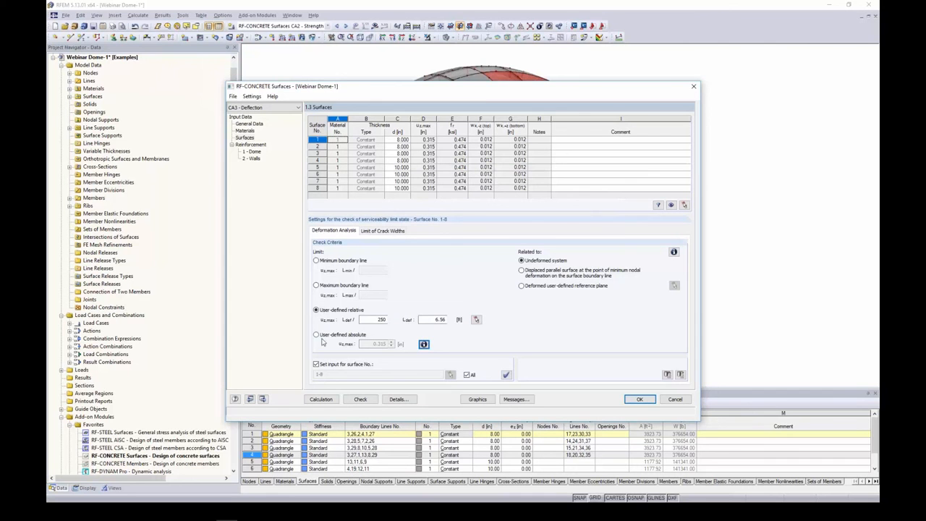
Set a user-defined absolute deformation limit of 1.0 in for all surfaces, related to the undeformed system, after viewing the reference options.
left_click(316, 335)
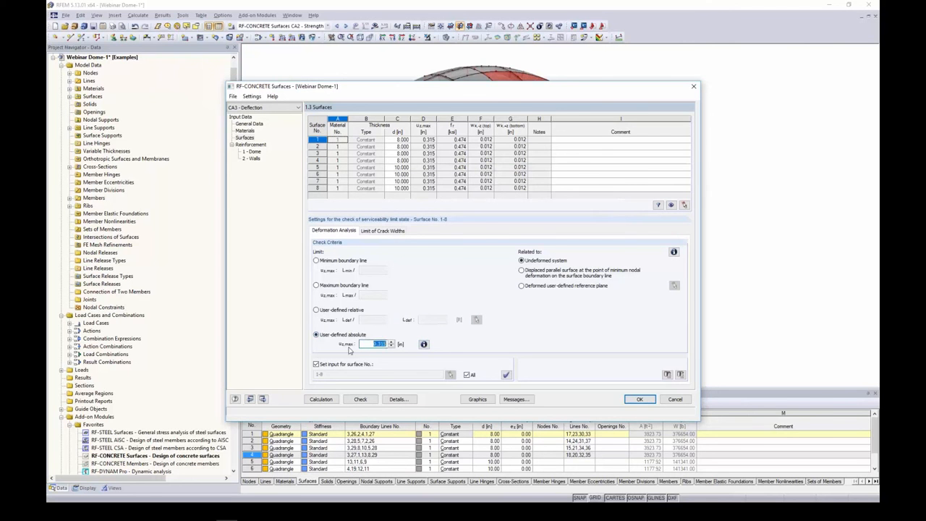
type("1.0")
left_click(523, 272)
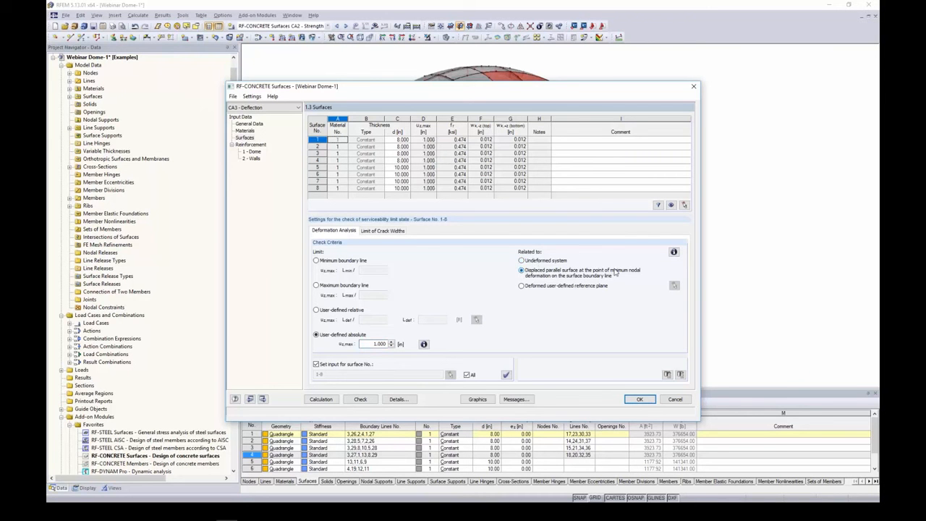
left_click(673, 252)
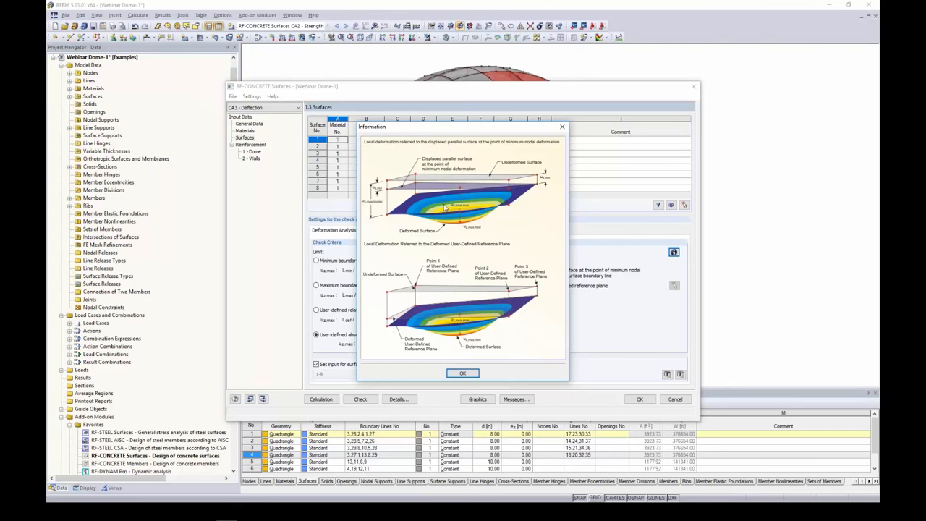
left_click(474, 373)
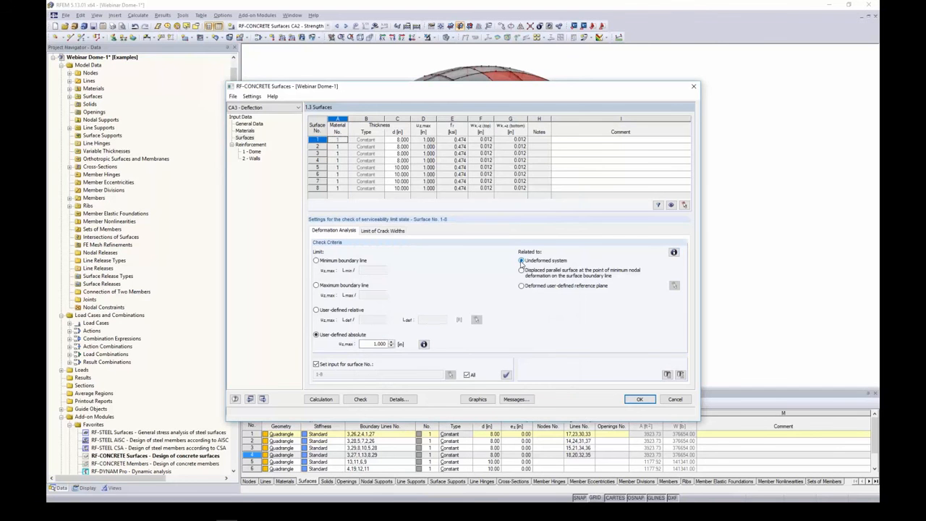
Check the provided longitudinal reinforcement of the Dome group and close the concrete design module, keeping the inputs.
left_click(254, 153)
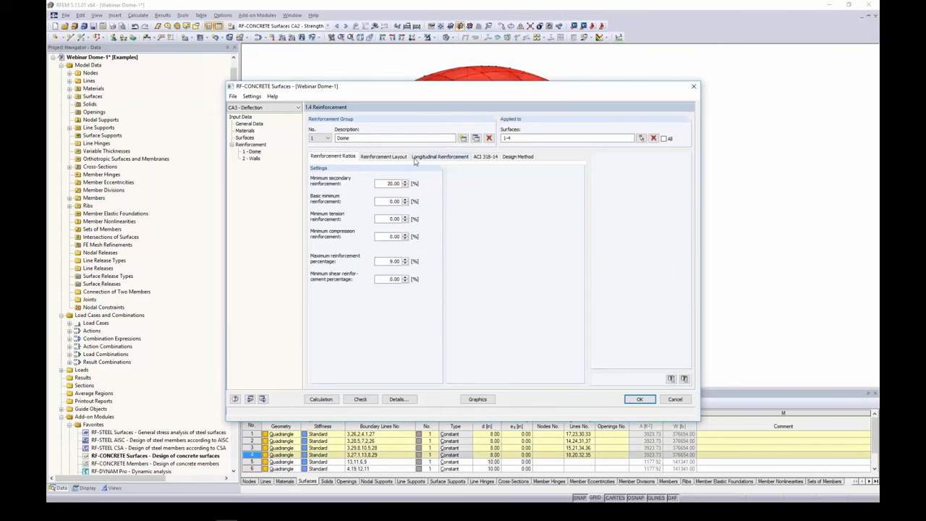
left_click(437, 156)
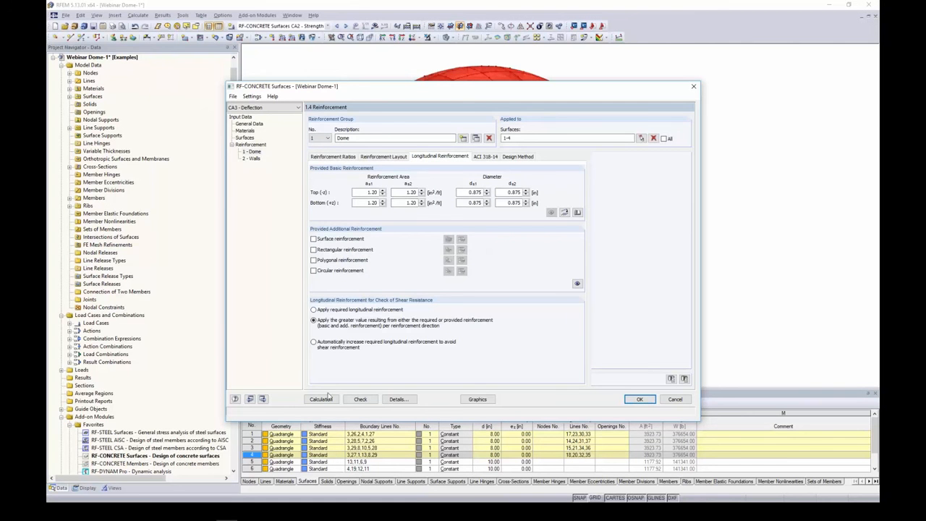
left_click(638, 400)
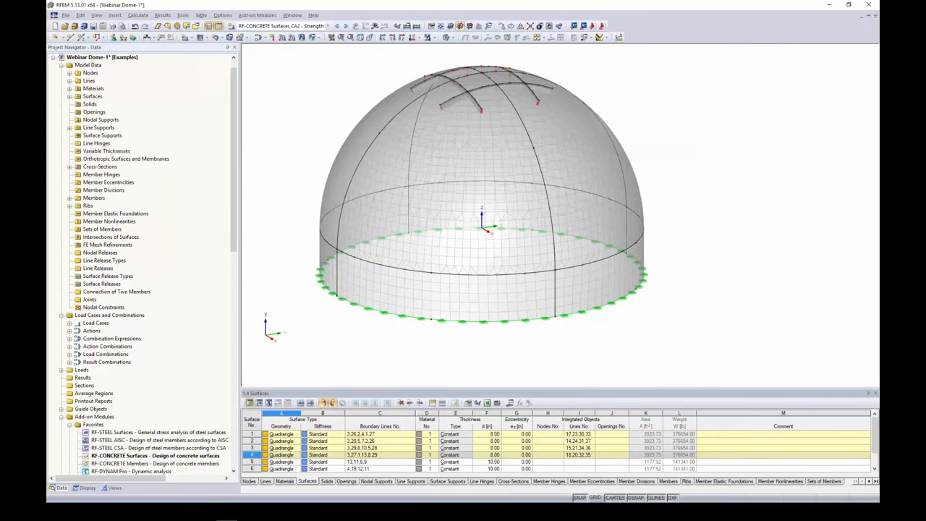
Switch to the Webinar Tank 3 model and open the CA4 - Deflection serviceability design results by surface.
left_click(292, 15)
left_click(325, 128)
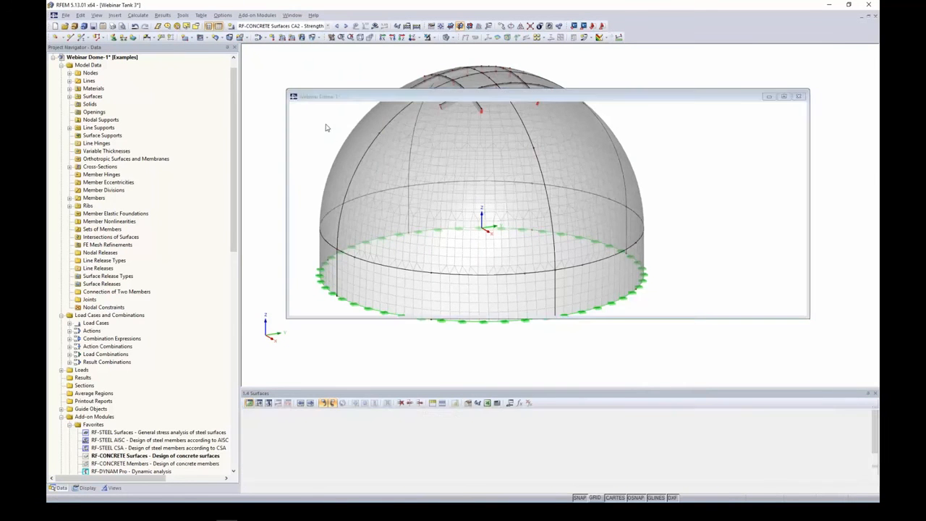
left_click(345, 26)
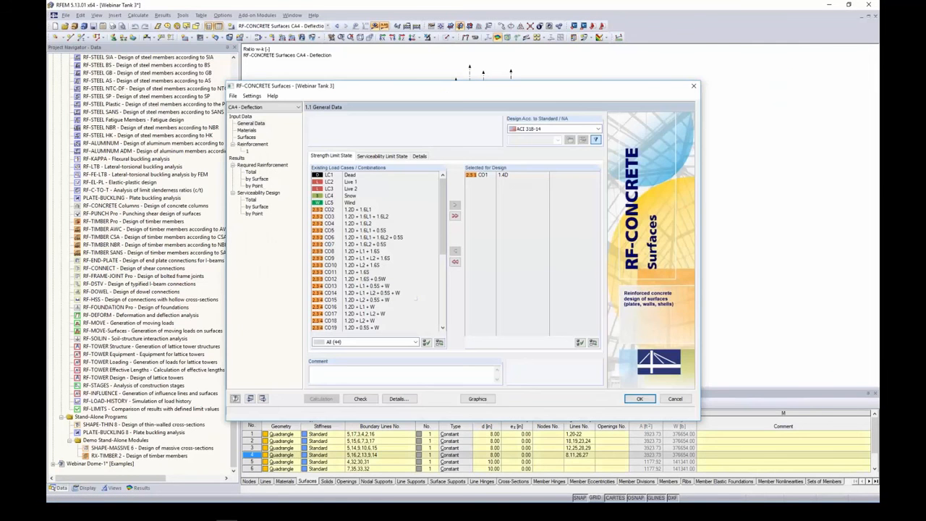
left_click(258, 206)
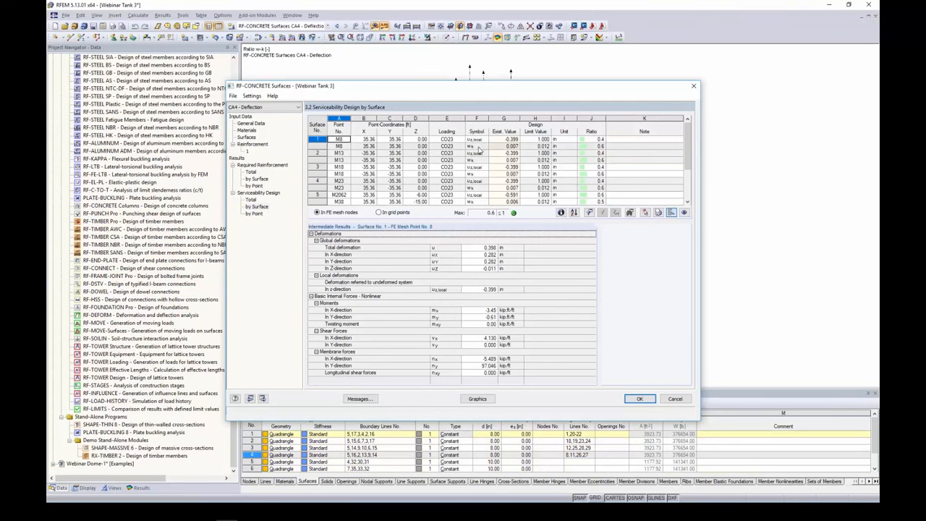
Review the local deformation and crack width results of surfaces 1 to 3, locating their governing points on the model.
left_click(478, 141)
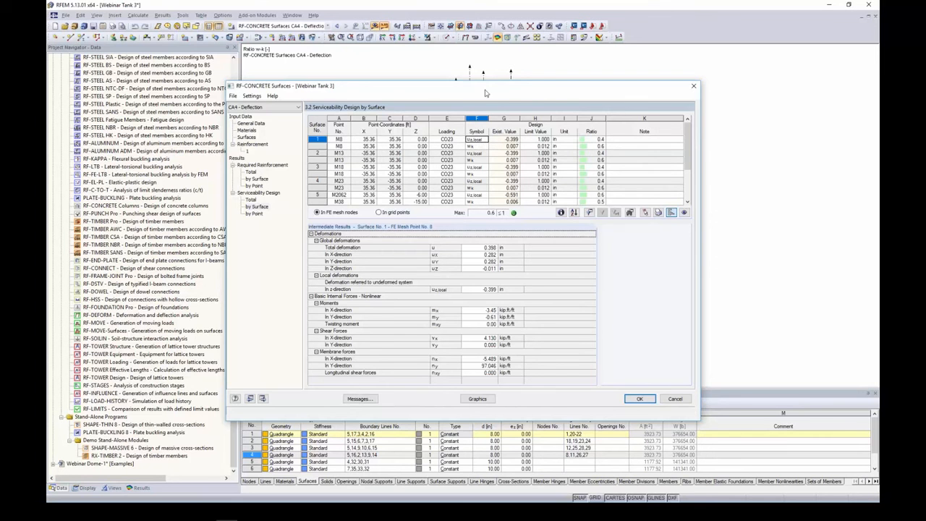
left_click_drag(486, 93, 477, 279)
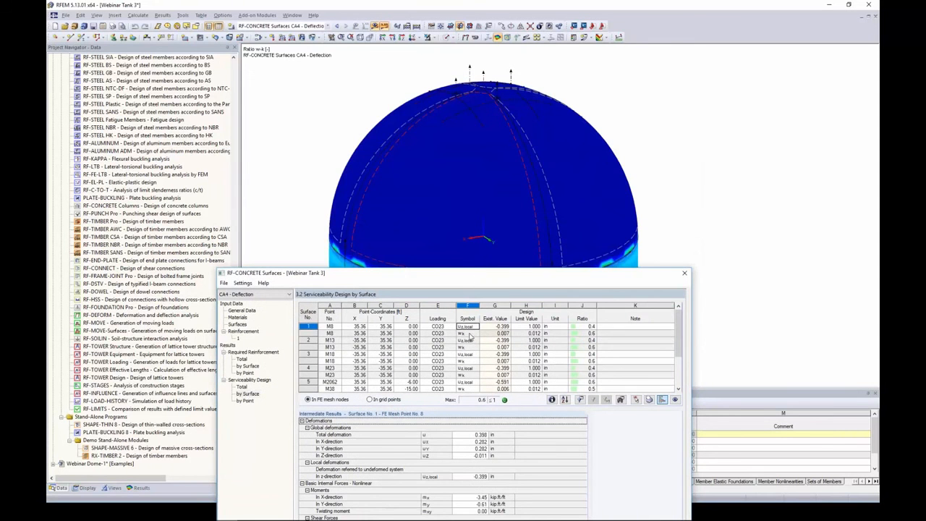
key("Down")
key("Down")
key("Down")
key("Down")
key("Down")
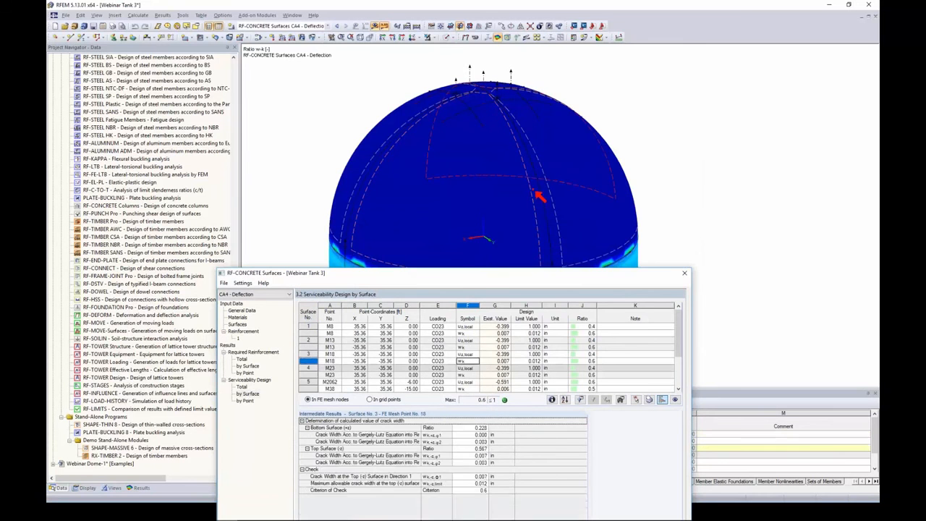
key("Down")
left_click_drag(467, 279, 470, 344)
left_click(469, 427)
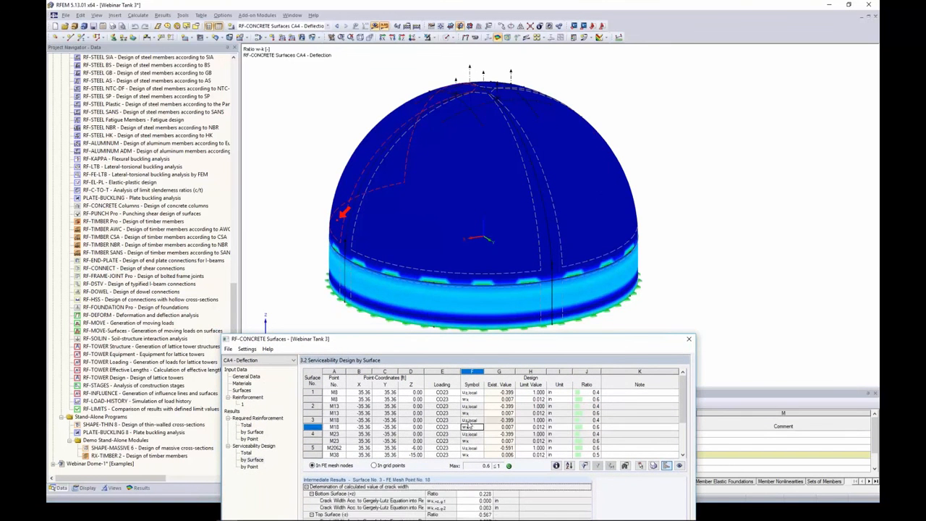
left_click(471, 419)
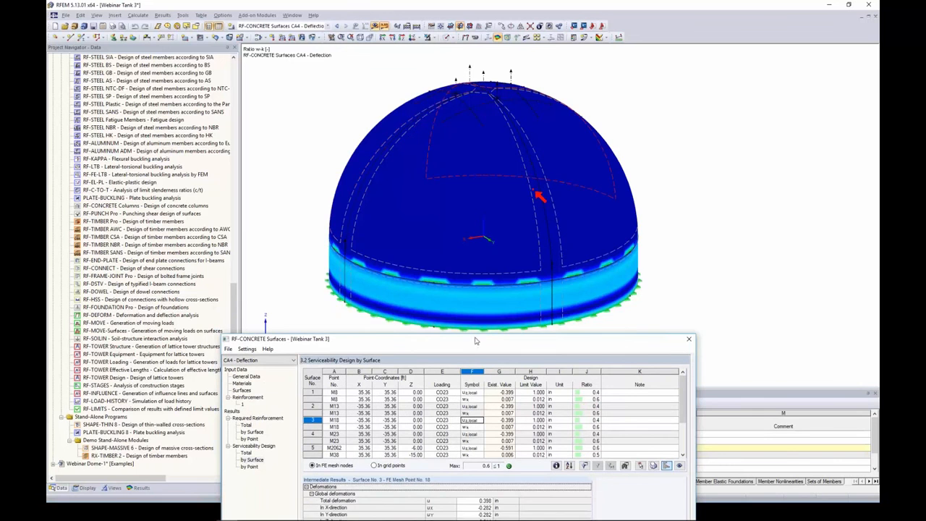
Check surface 1's local deformation limit and display the serviceability ratio u-z,local on the model.
left_click_drag(475, 340, 478, 106)
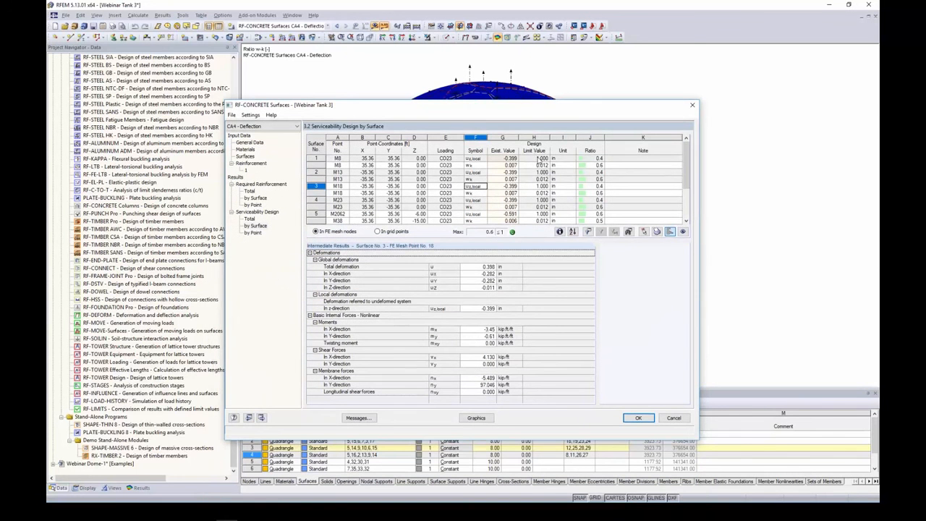
left_click(539, 159)
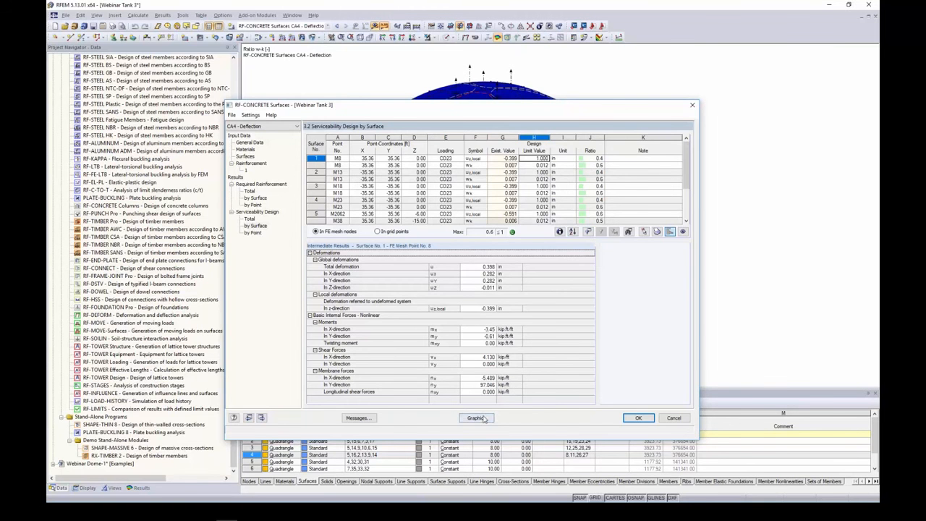
left_click(475, 418)
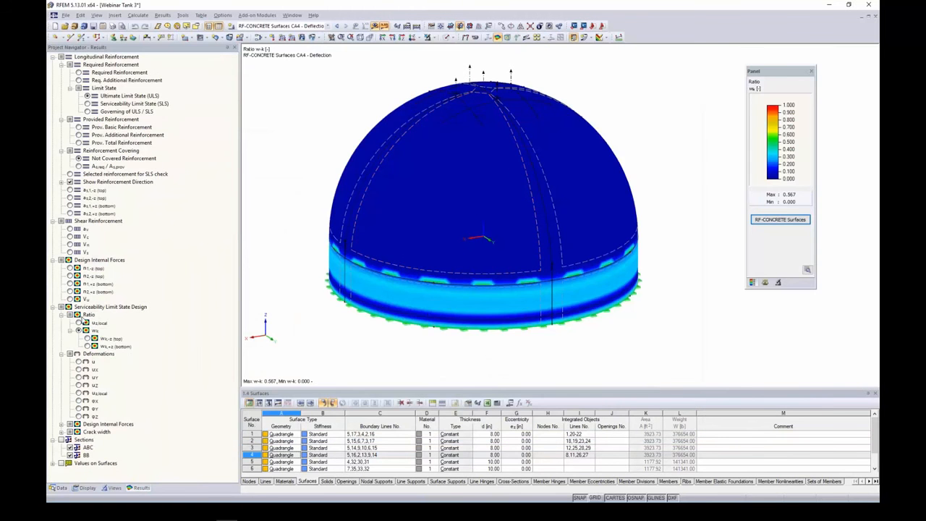
left_click(81, 324)
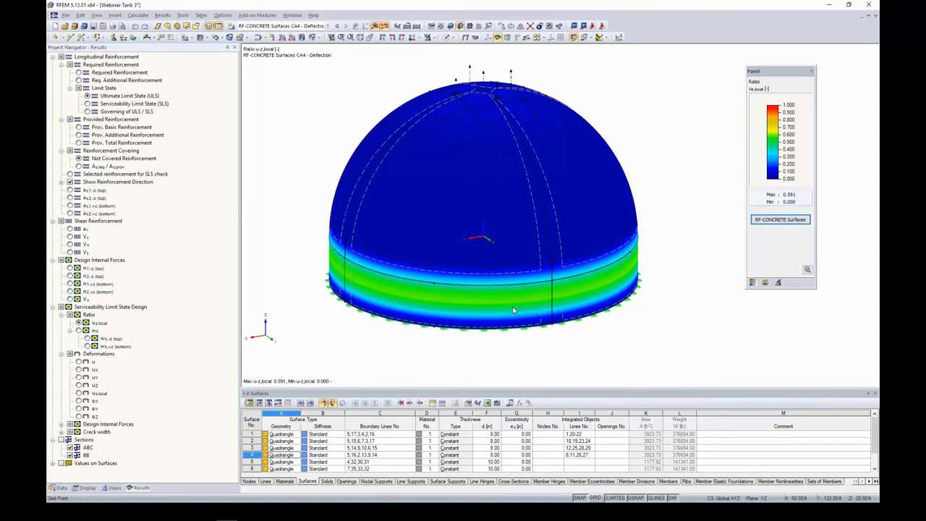
Switch to the Concrete Dome Webinar slide show in PowerPoint and advance the presentation.
key("super+Tab")
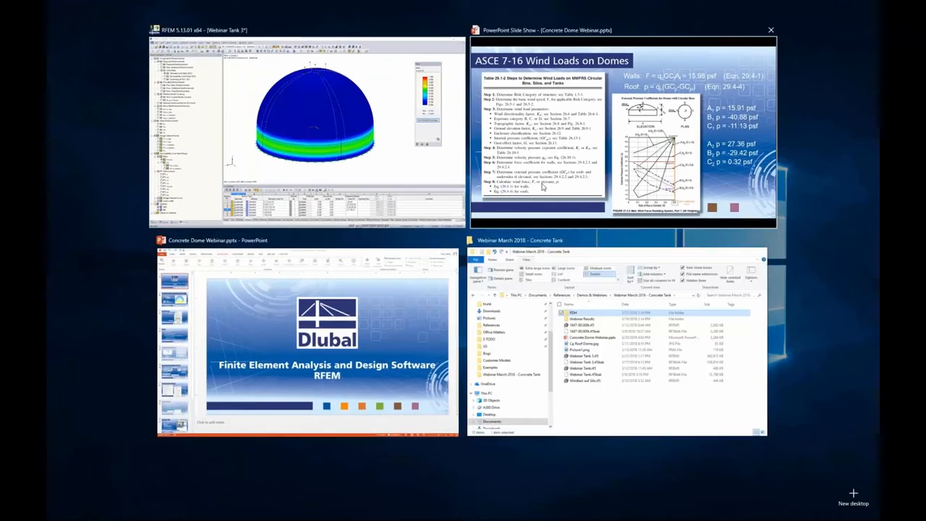
left_click(542, 187)
key("Right")
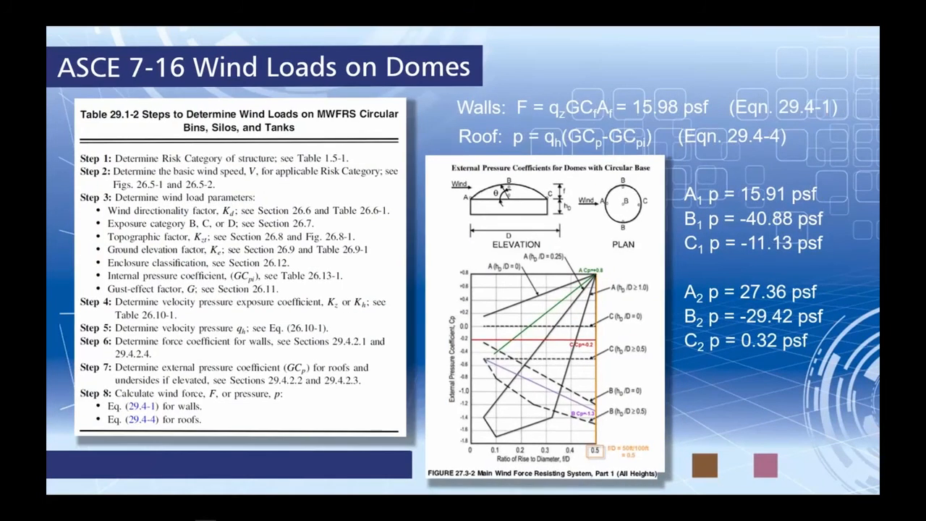